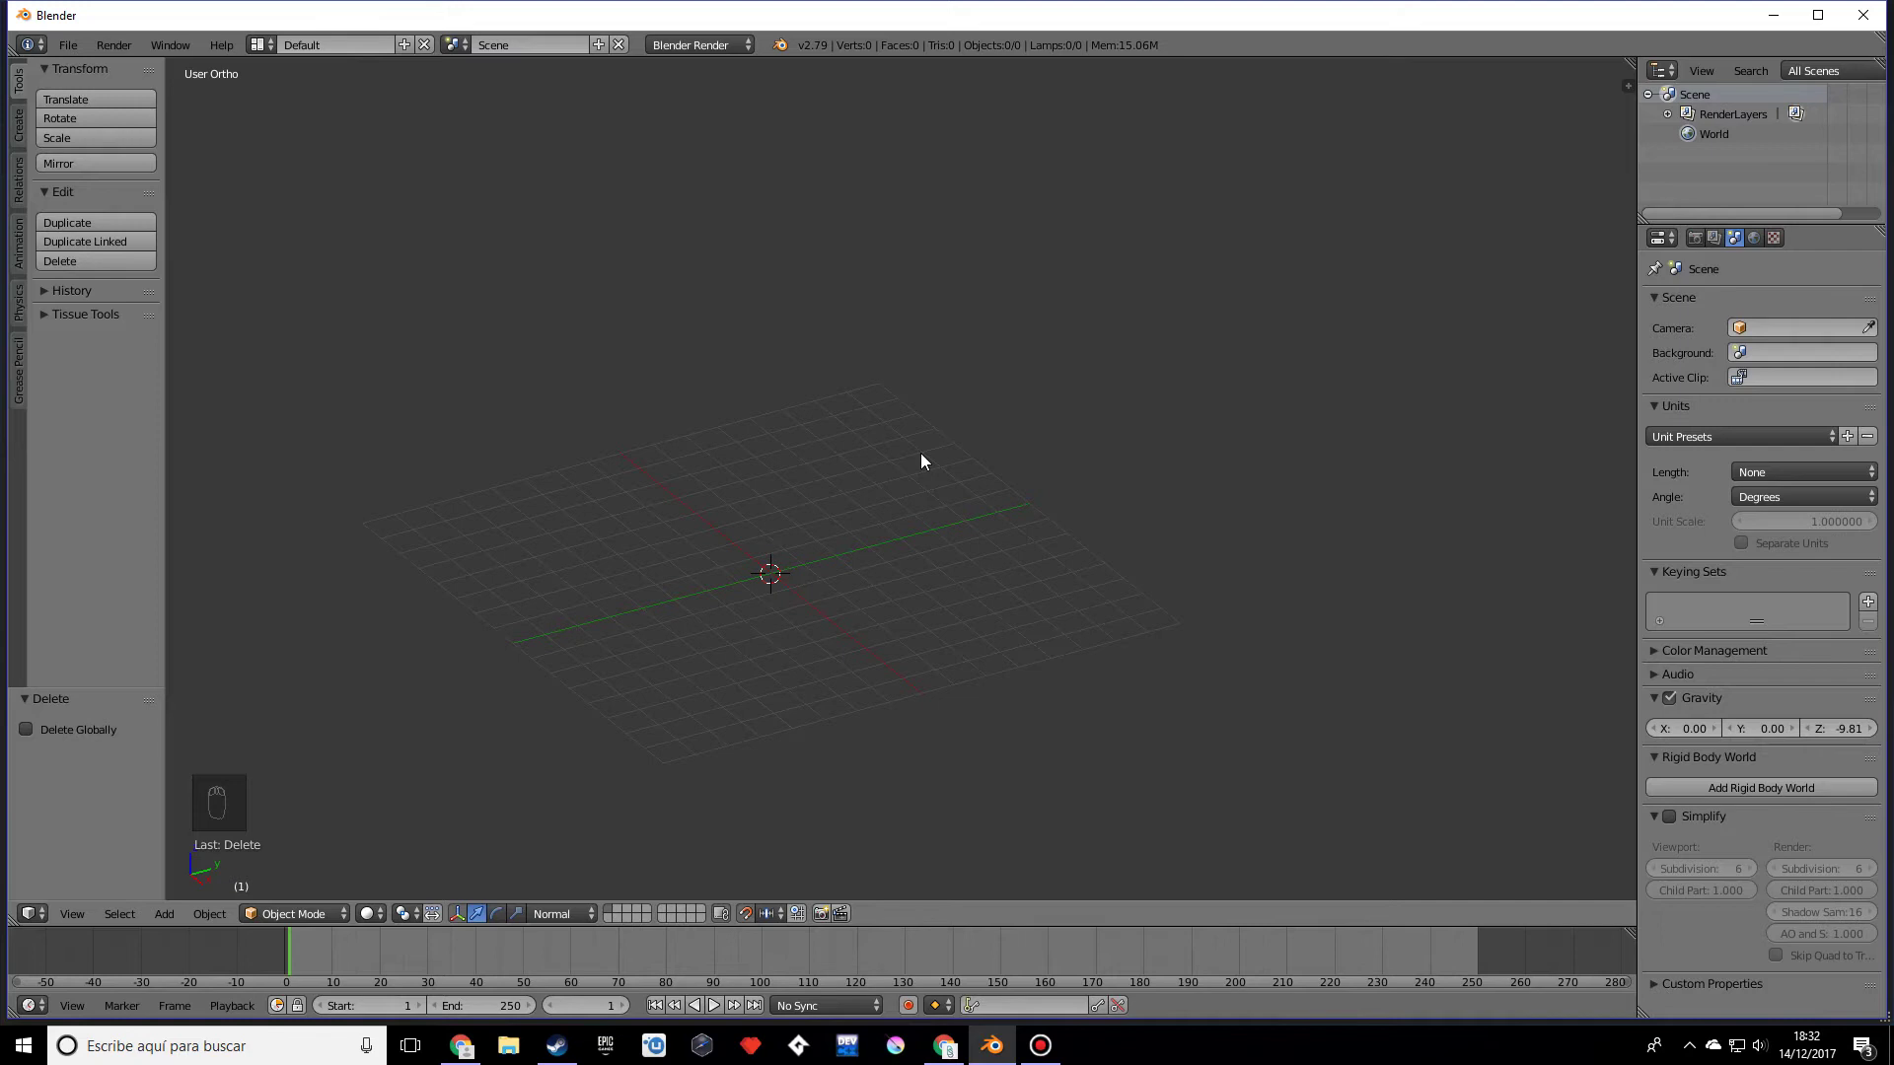
Step: Add a new cylinder mesh to the empty scene
{"action": "middle_click_drag", "start_coordinate": [920, 461], "coordinate": [908, 523]}
{"action": "key", "text": "shift+a"}
{"action": "mouse_move", "coordinate": [907, 516]}
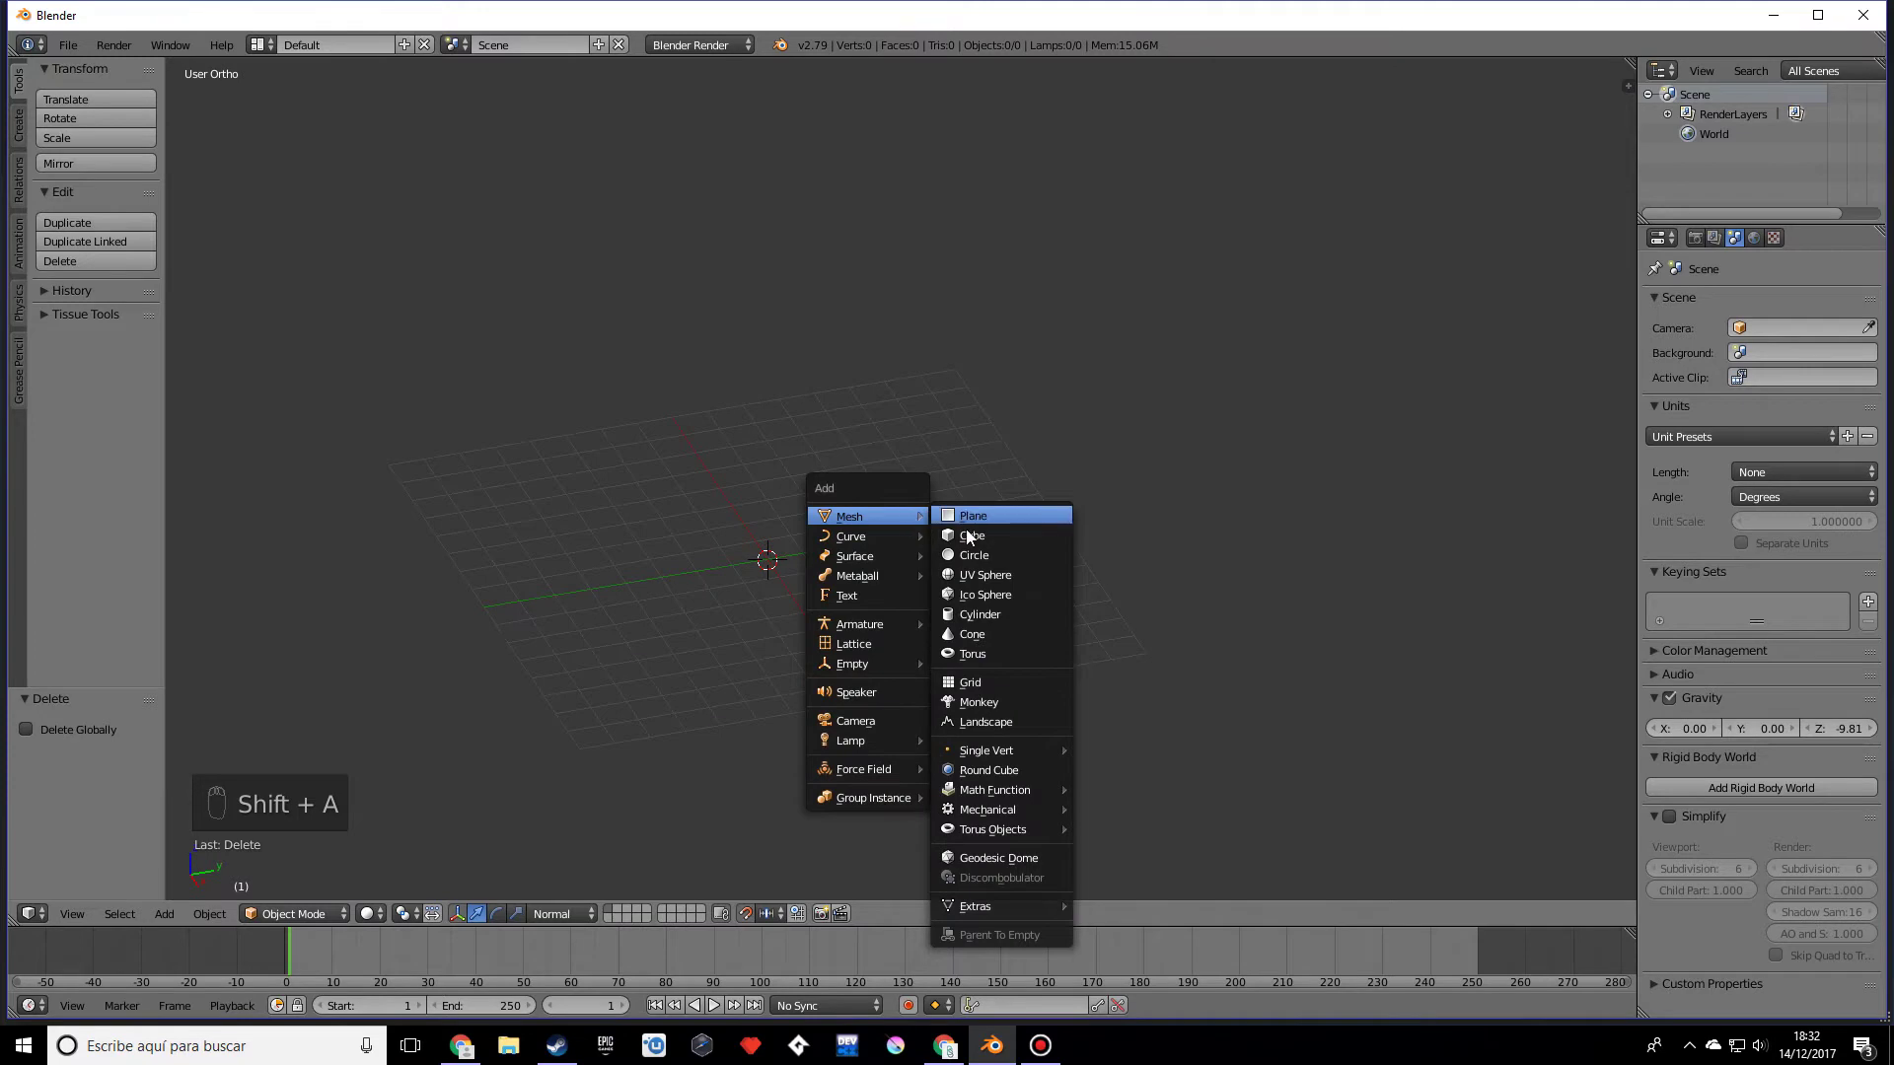
{"action": "left_click", "coordinate": [1008, 618]}
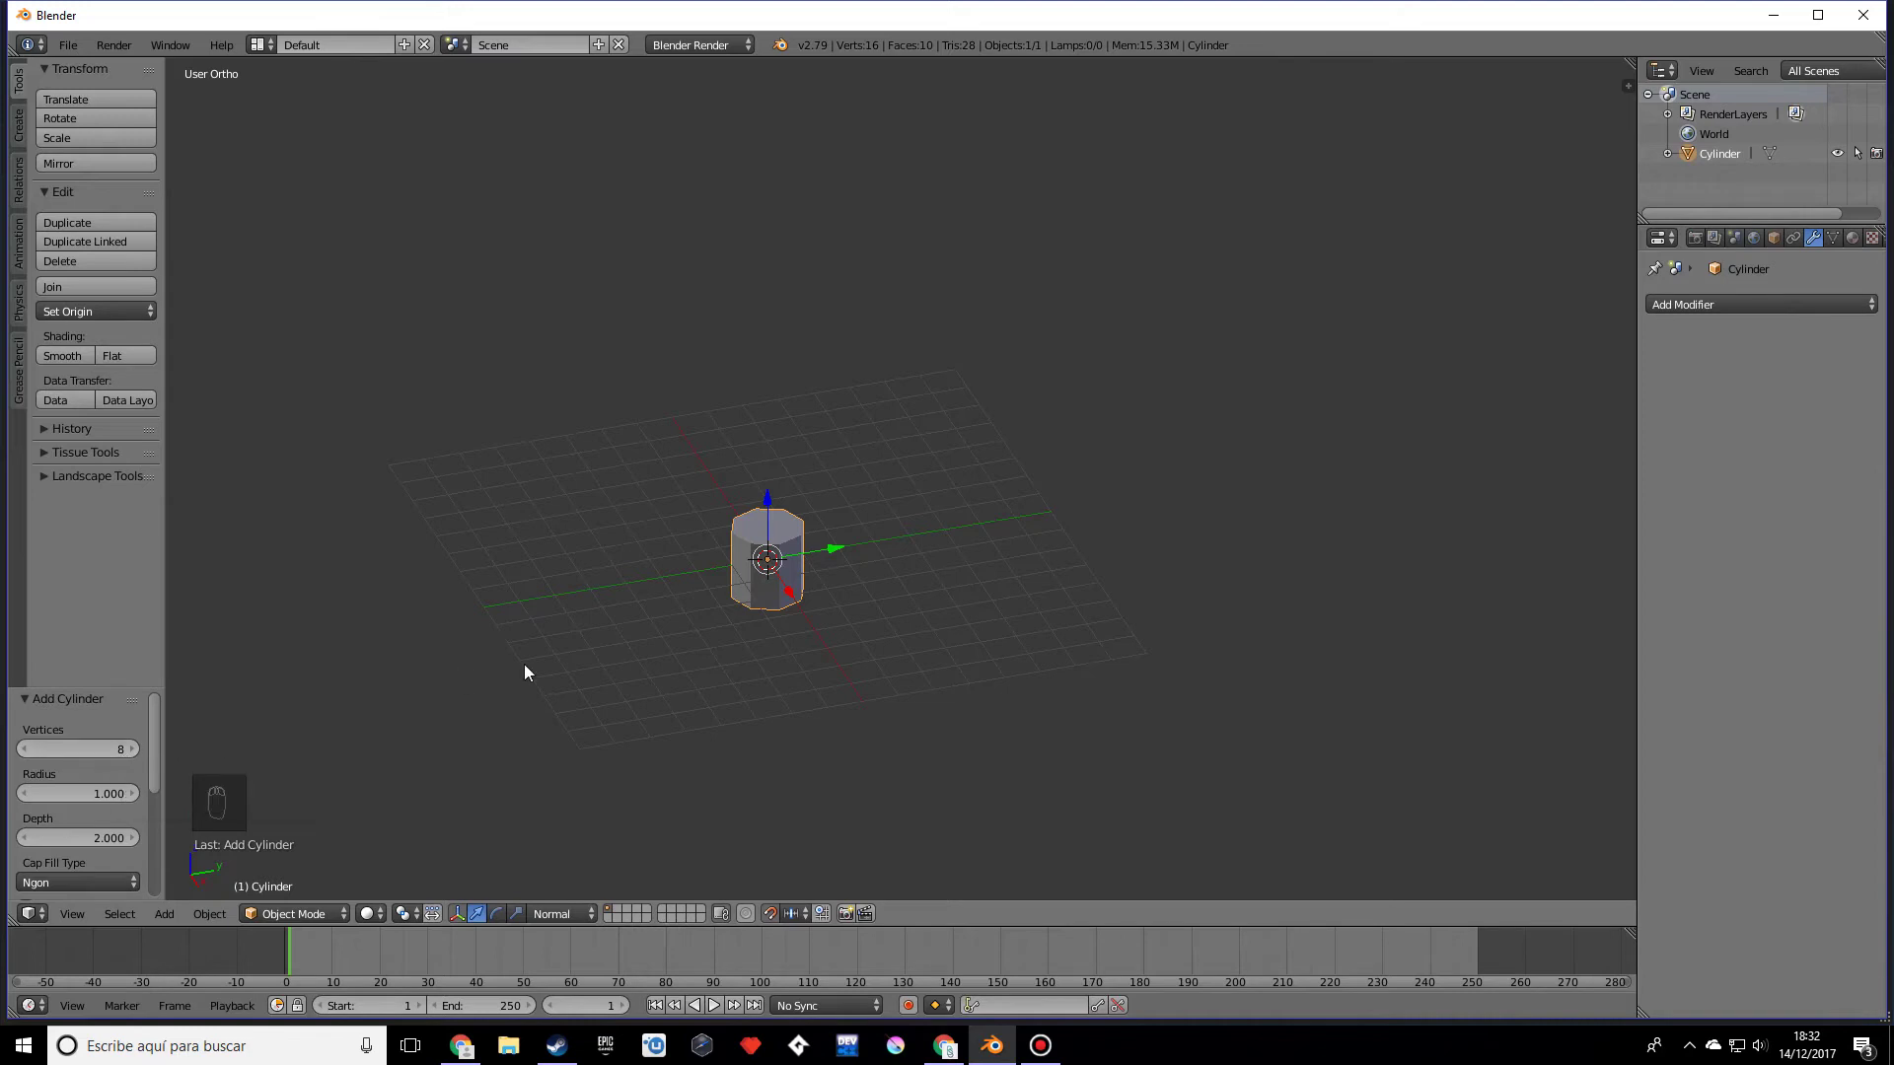
Step: In Edit Mode, extrude the cylinder's top face 5 units upward
{"action": "middle_click_drag", "start_coordinate": [744, 657], "coordinate": [789, 562]}
{"action": "scroll", "coordinate": [802, 612], "scroll_direction": "down", "scroll_amount": 1}
{"action": "key", "text": "Tab"}
{"action": "right_click", "coordinate": [711, 501]}
{"action": "key", "text": "e"}
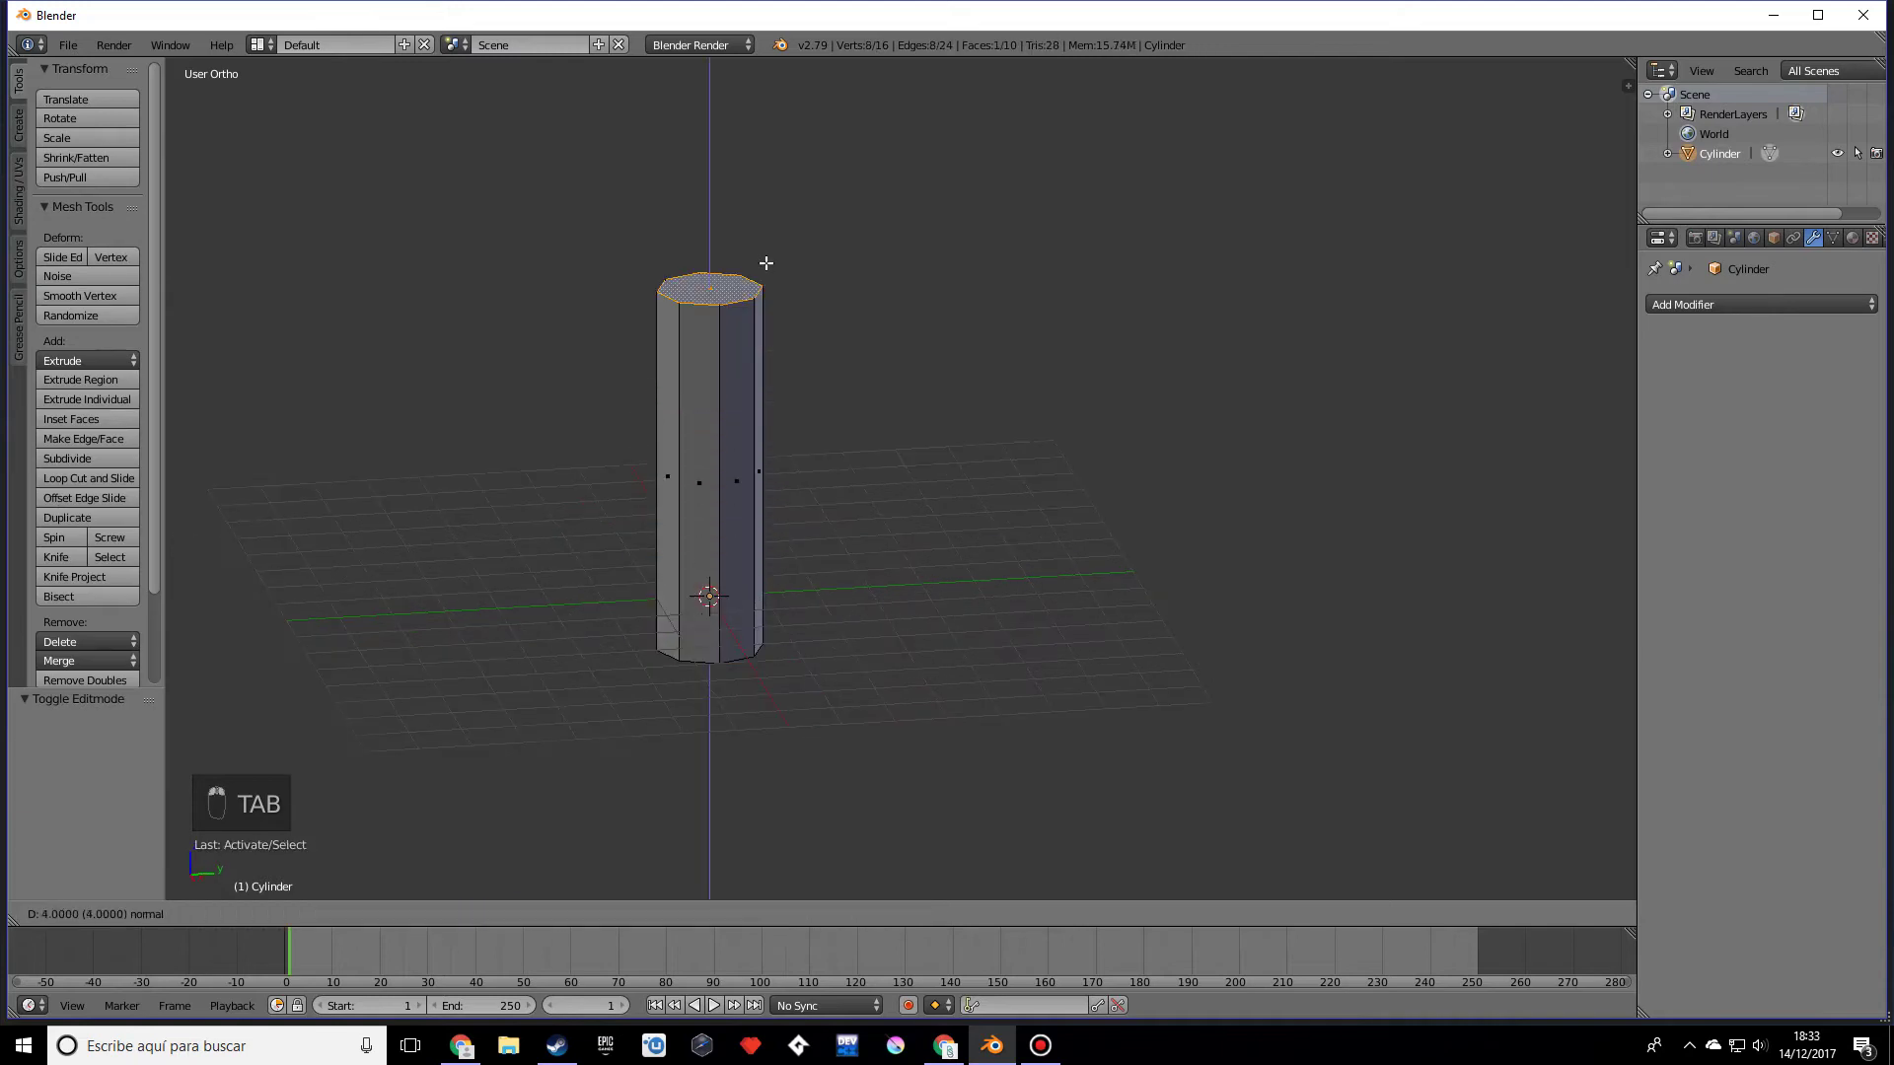
{"action": "left_click", "coordinate": [768, 266]}
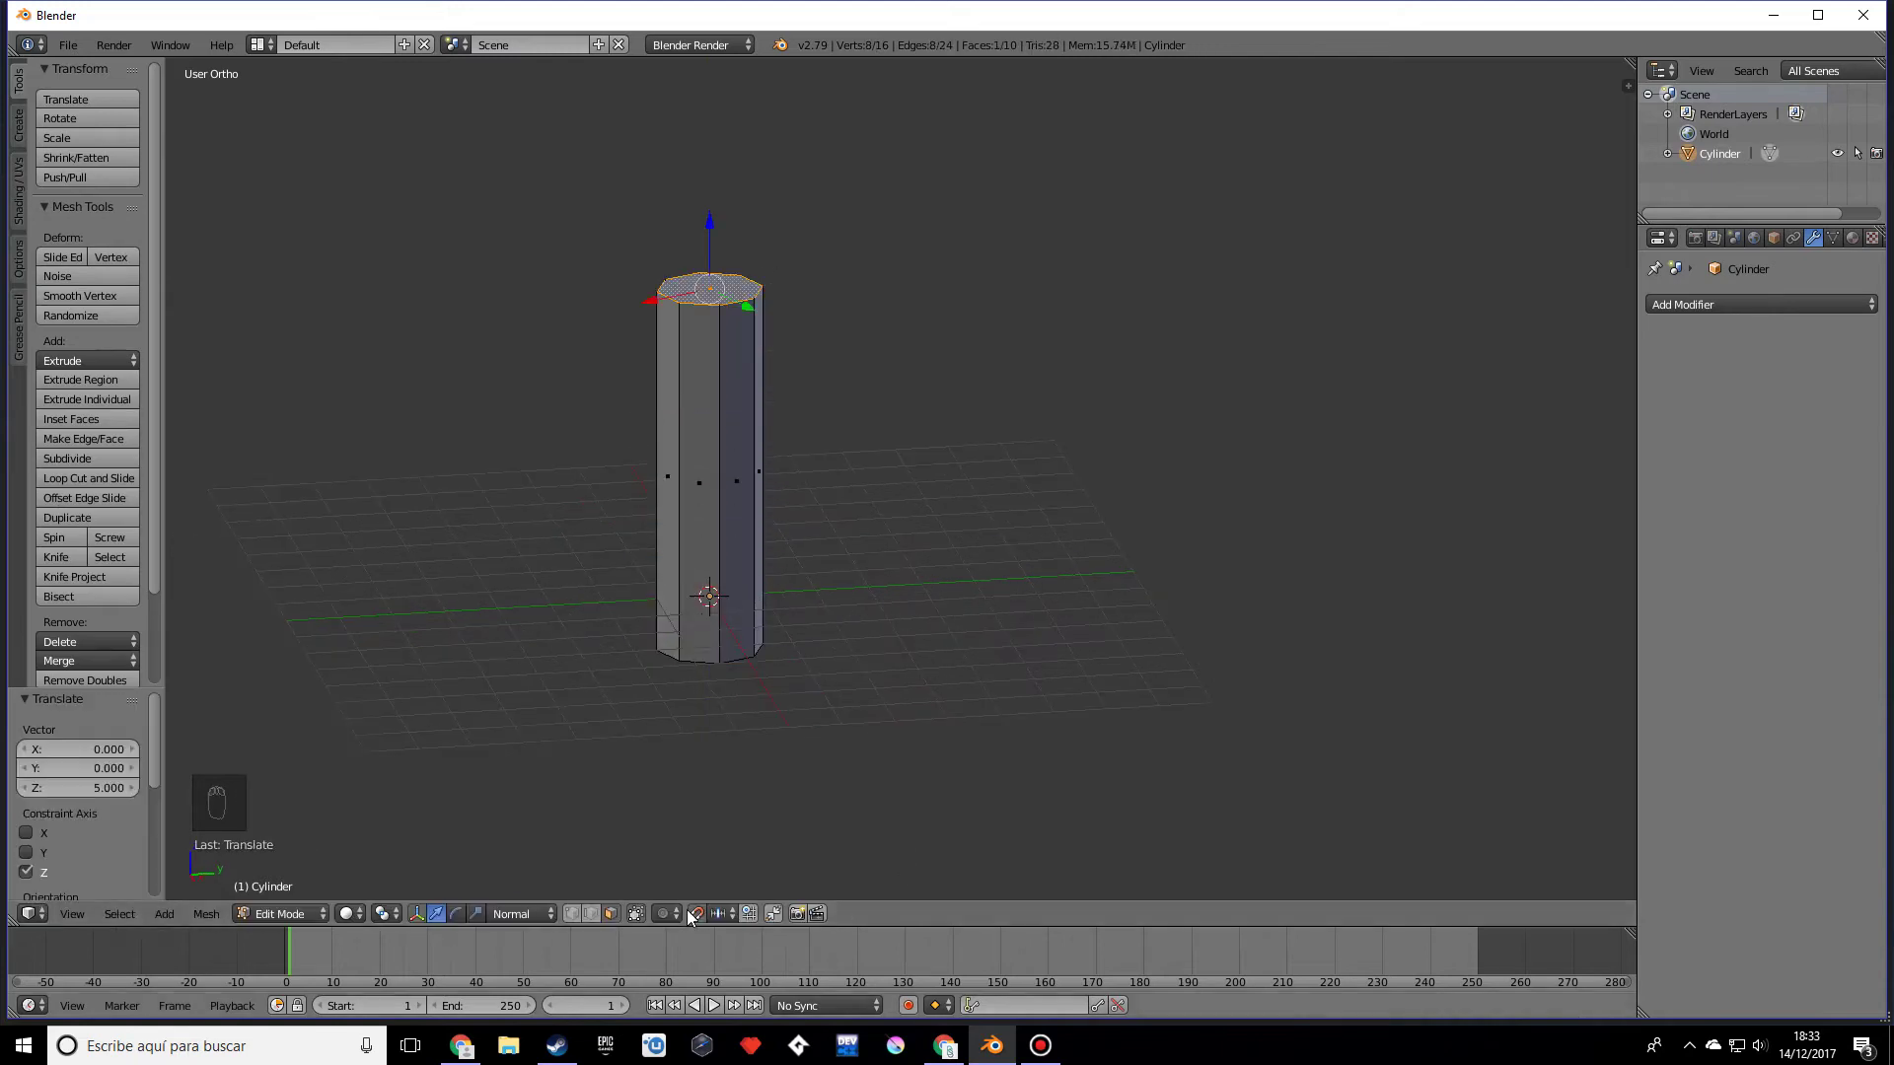
Step: Scale the extruded top face down to 0.288
{"action": "middle_click_drag", "start_coordinate": [773, 627], "coordinate": [689, 695]}
{"action": "middle_click_drag", "start_coordinate": [808, 598], "coordinate": [1150, 540]}
{"action": "key", "text": "s"}
{"action": "left_click", "coordinate": [829, 383]}
Step: Select the bottom face and widen the base to 2.125
{"action": "mouse_move", "coordinate": [845, 613]}
{"action": "middle_mouse_down"}
{"action": "mouse_move", "coordinate": [824, 655]}
{"action": "mouse_move", "coordinate": [819, 639]}
{"action": "middle_mouse_up"}
{"action": "right_click", "coordinate": [727, 667]}
{"action": "key", "text": "s"}
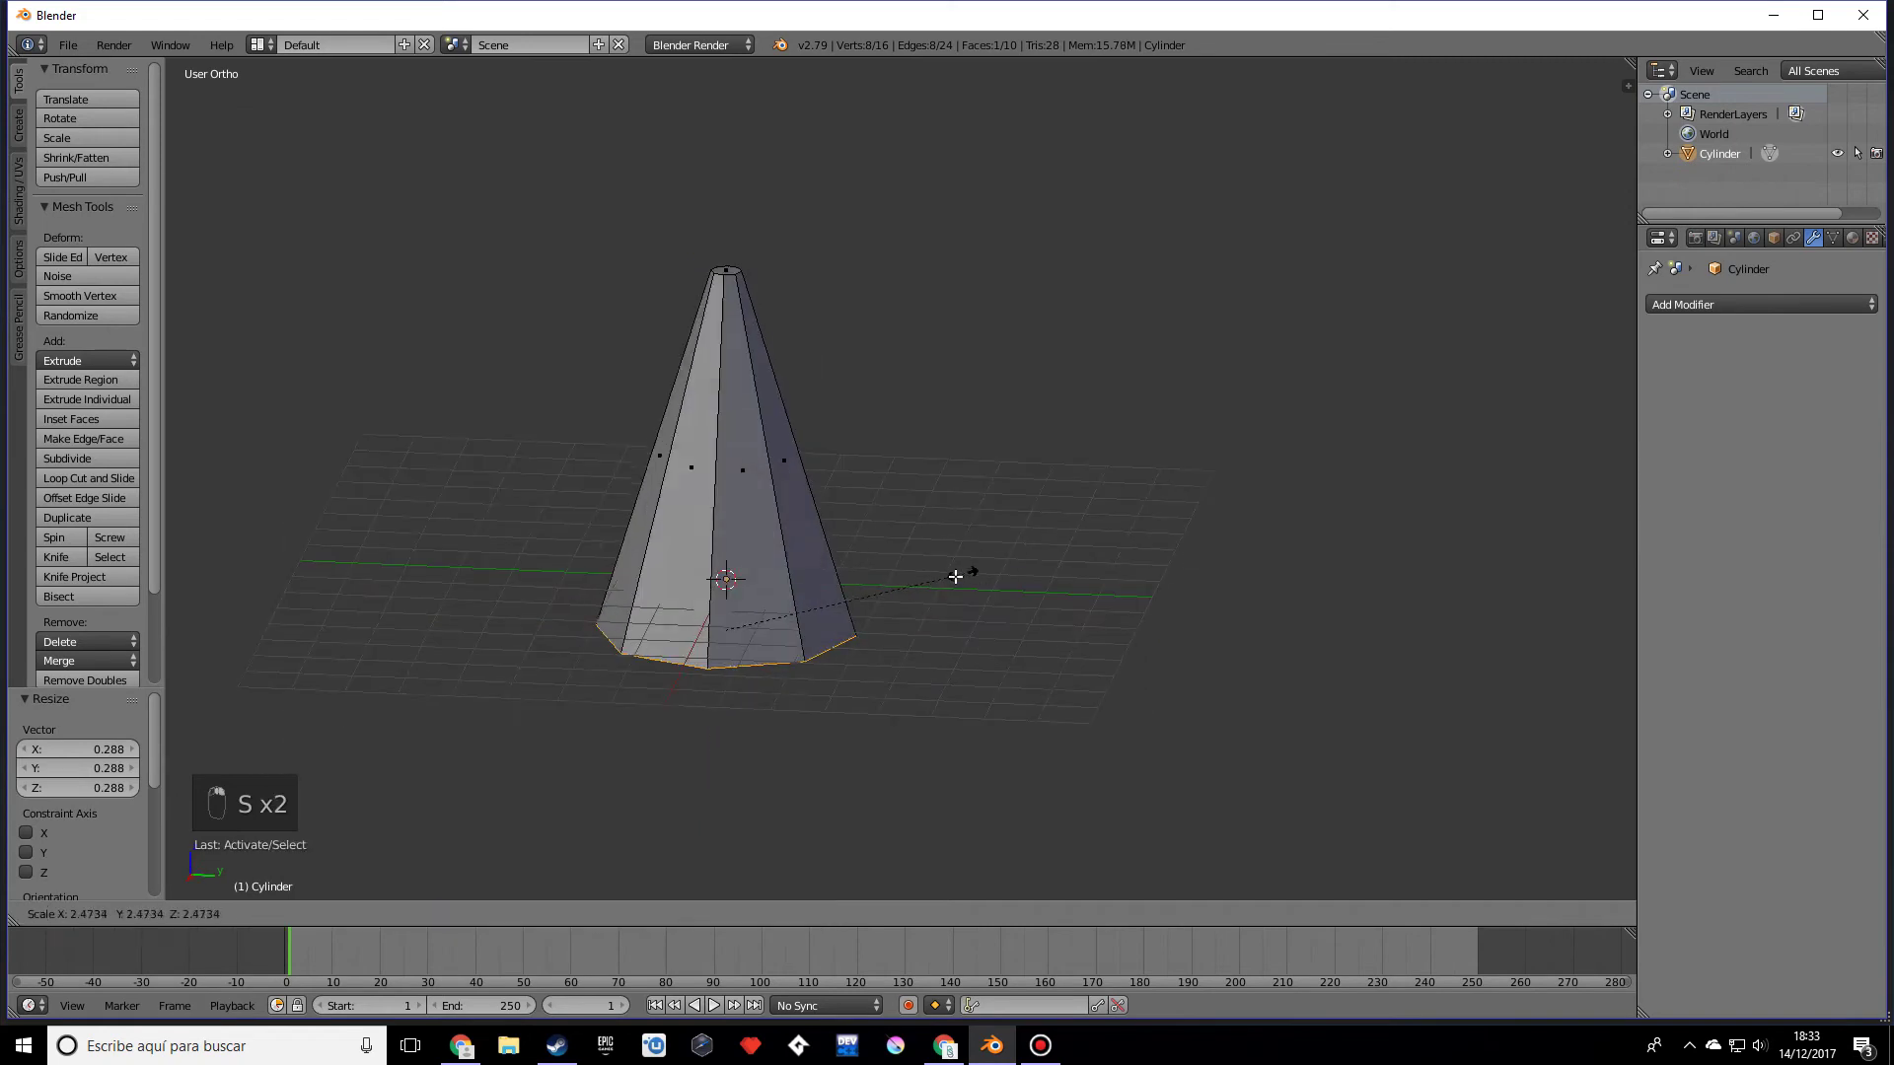
{"action": "left_click", "coordinate": [937, 580]}
Step: Cut six evenly centred horizontal edge loops around the cone
{"action": "middle_click_drag", "start_coordinate": [937, 581], "coordinate": [988, 581]}
{"action": "key", "text": "ctrl+r"}
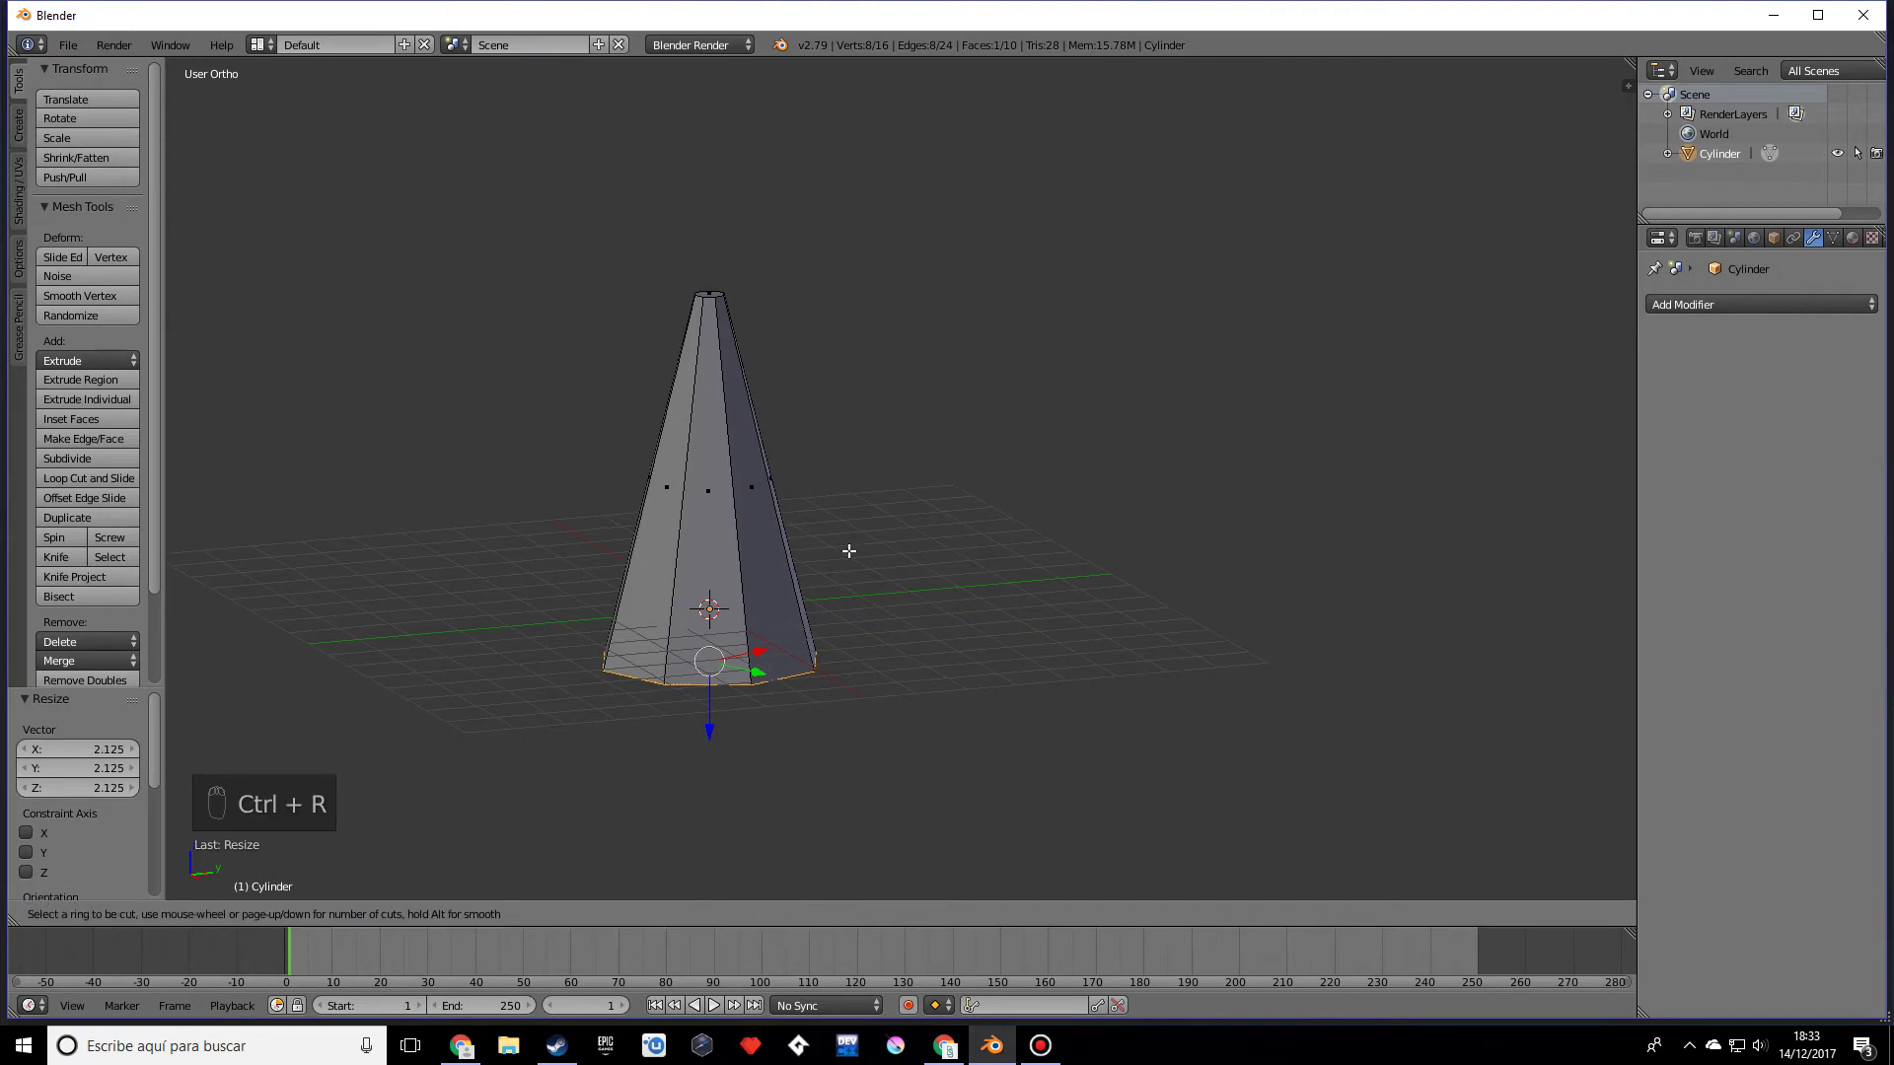
{"action": "scroll", "coordinate": [734, 520], "scroll_direction": "up", "scroll_amount": 1}
{"action": "key", "text": "6"}
{"action": "left_click", "coordinate": [735, 520]}
{"action": "right_click", "coordinate": [734, 520]}
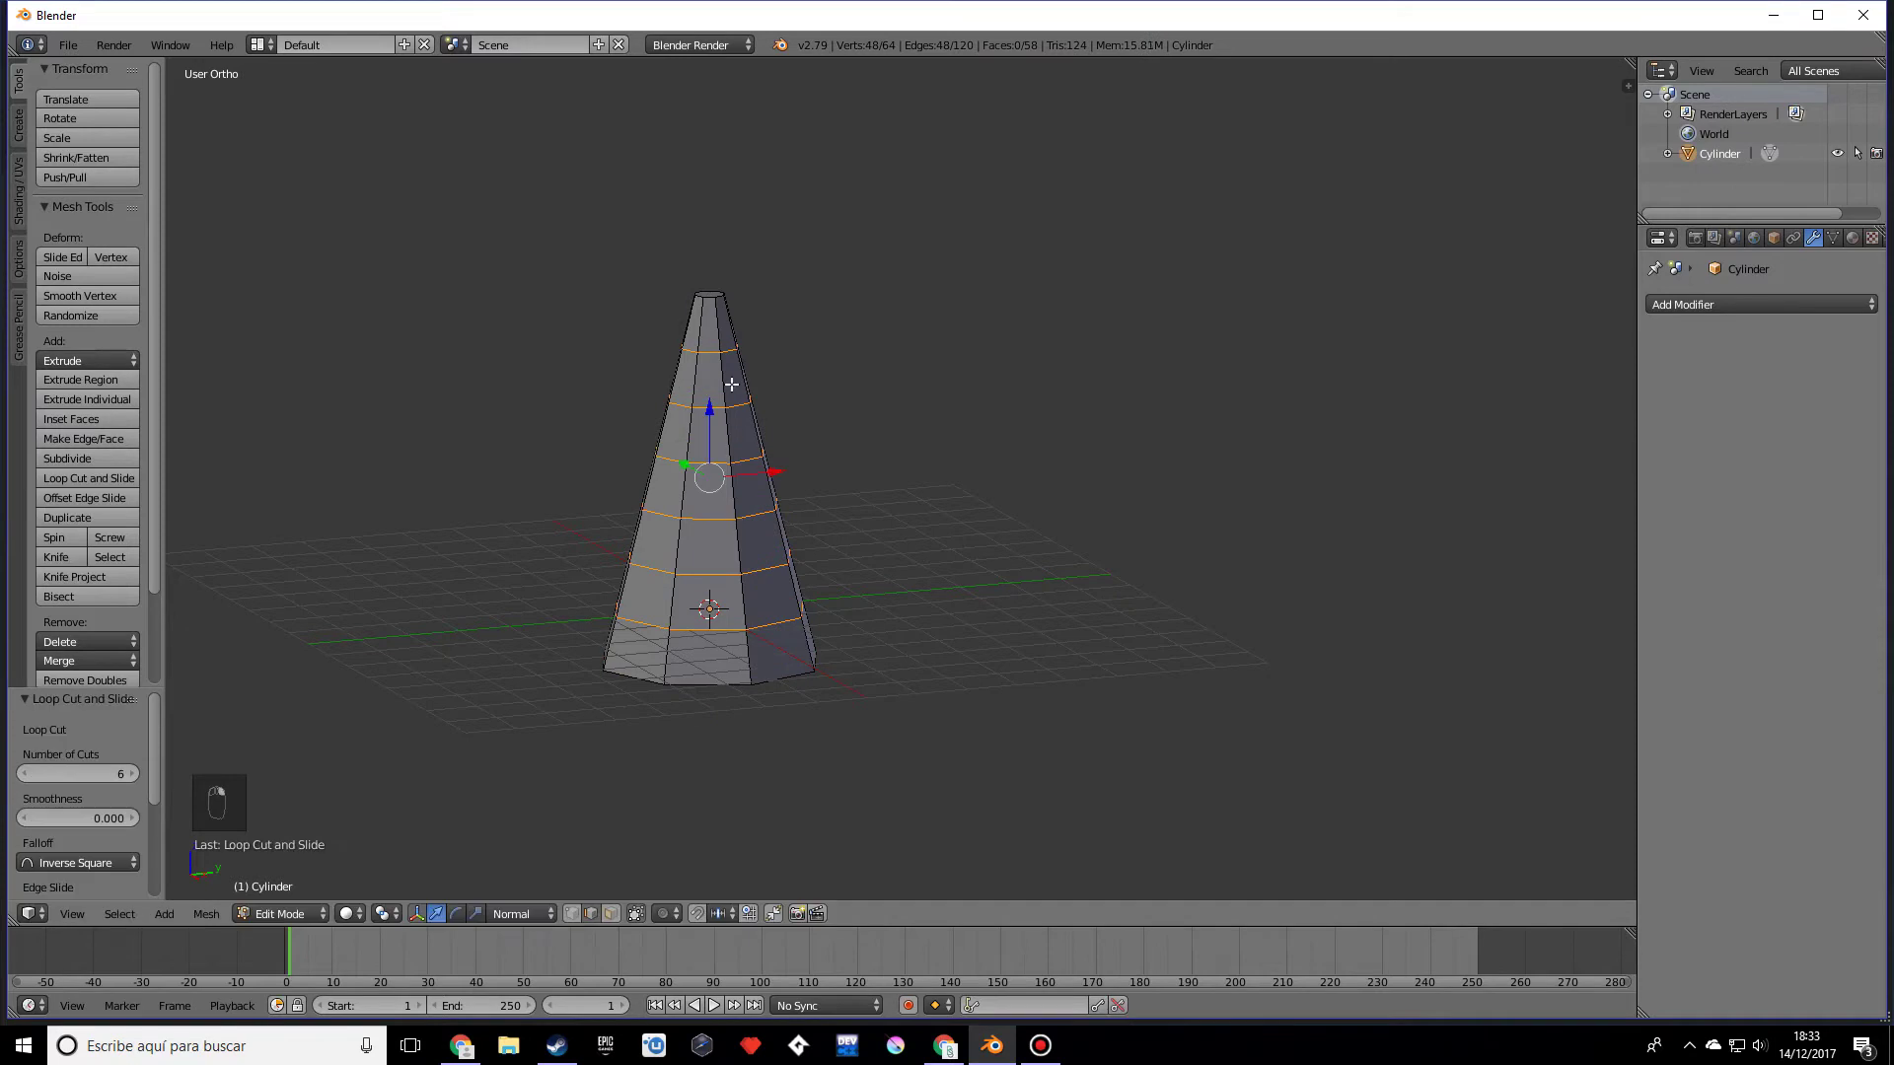
{"action": "scroll", "coordinate": [732, 384], "scroll_direction": "up", "scroll_amount": 1}
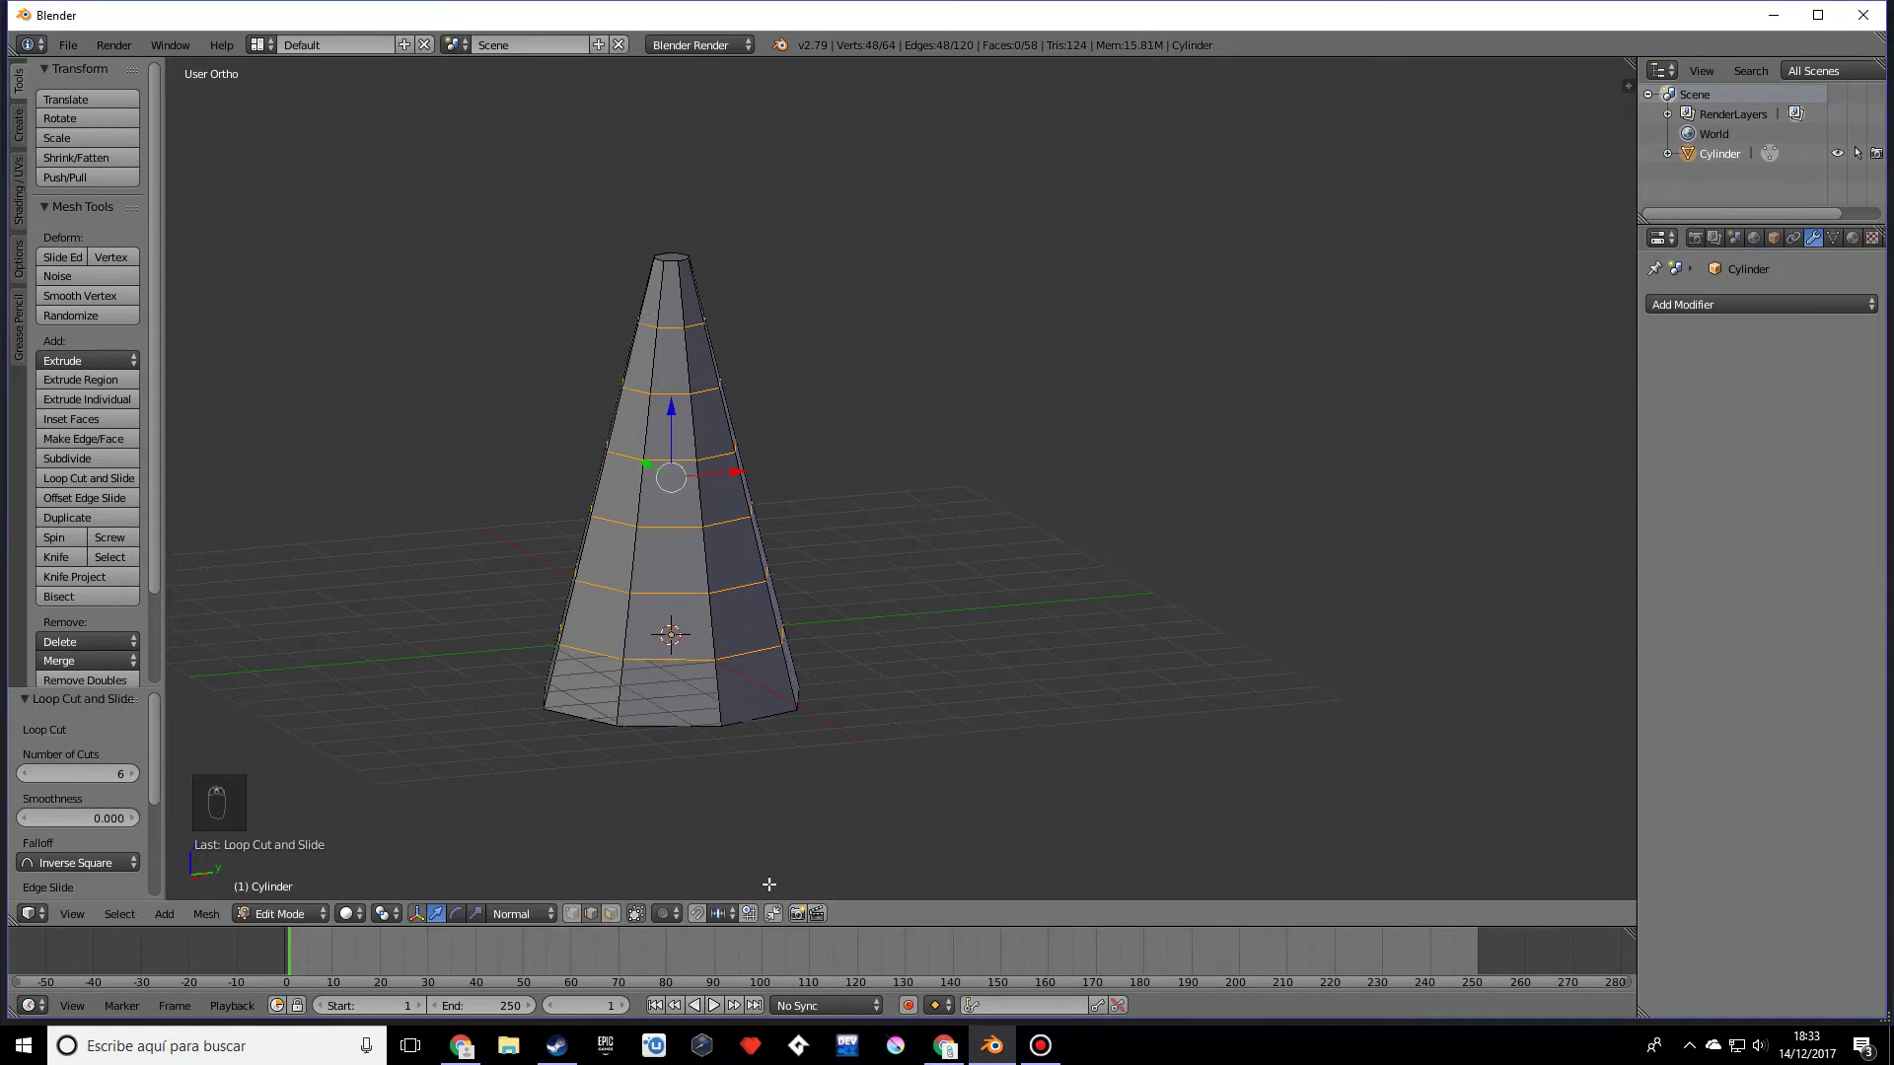
{"action": "middle_click_drag", "start_coordinate": [833, 695], "coordinate": [753, 901]}
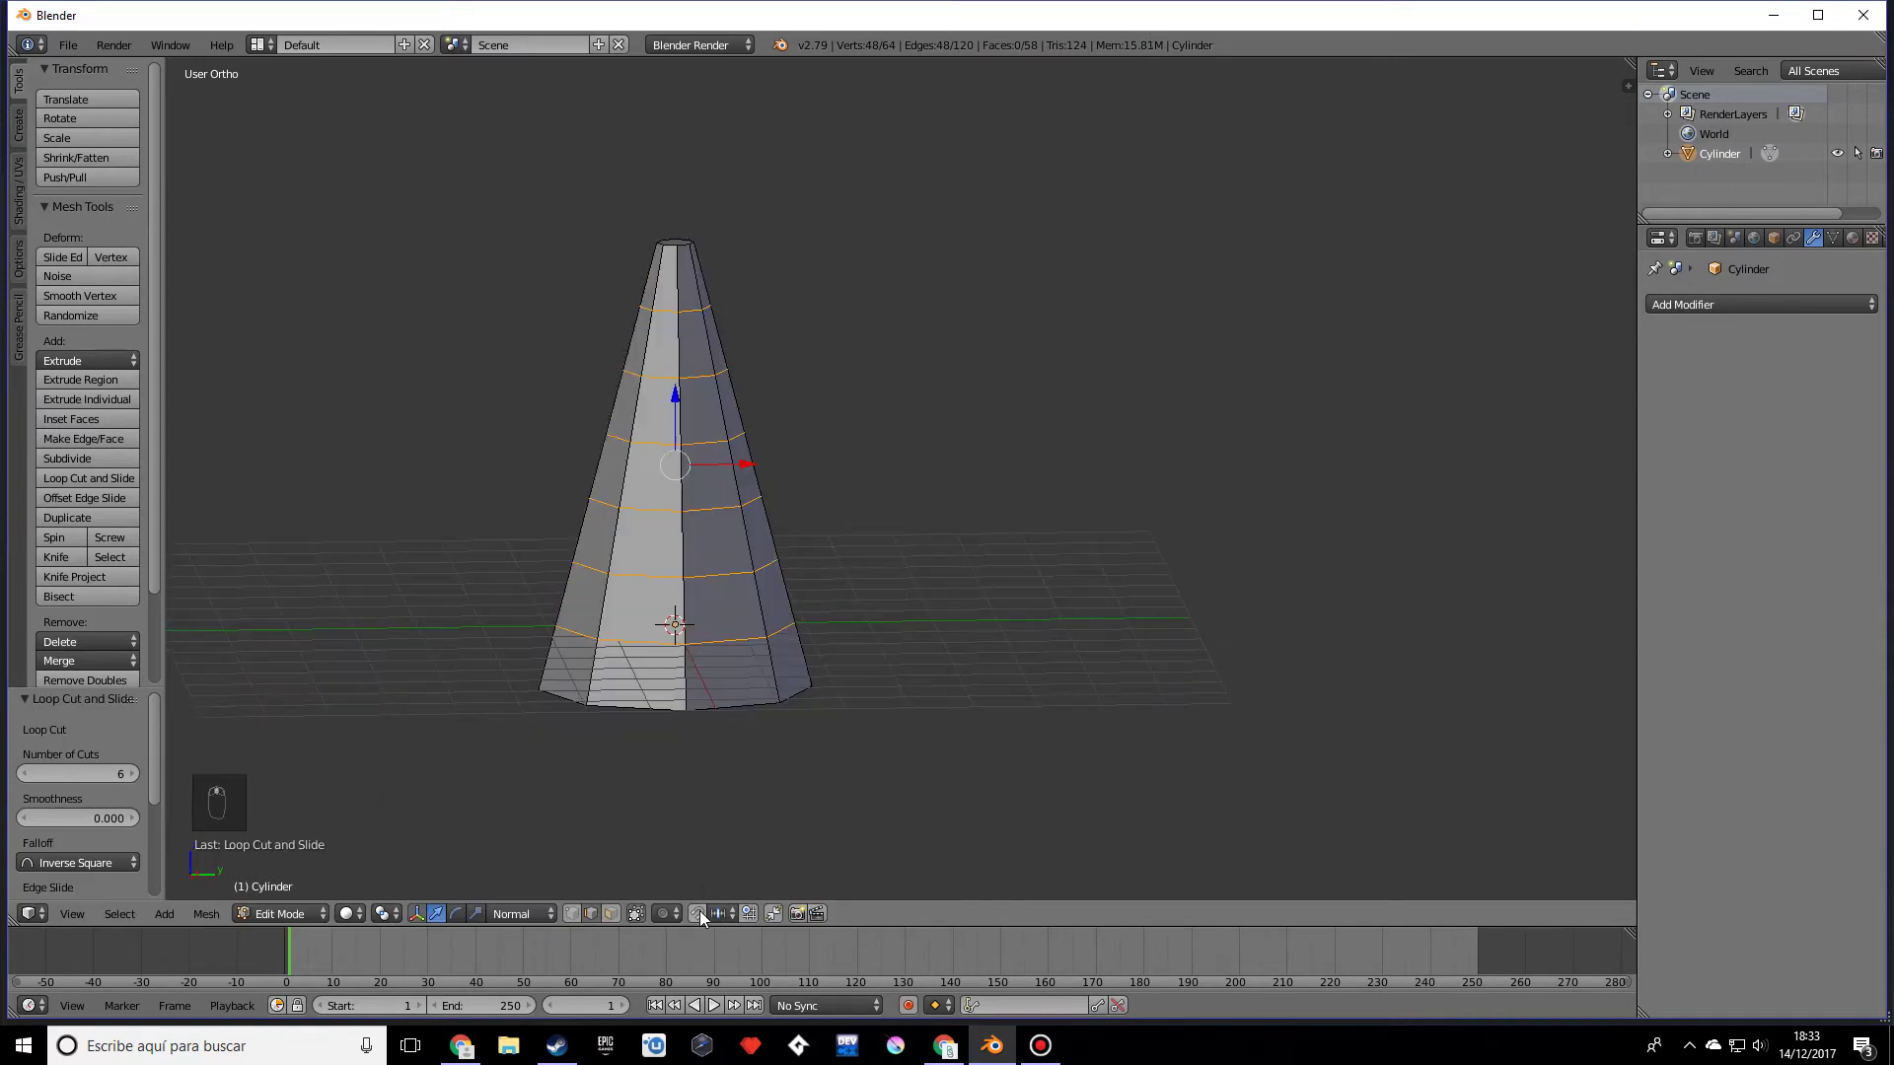
{"action": "middle_click_drag", "start_coordinate": [642, 613], "coordinate": [685, 919]}
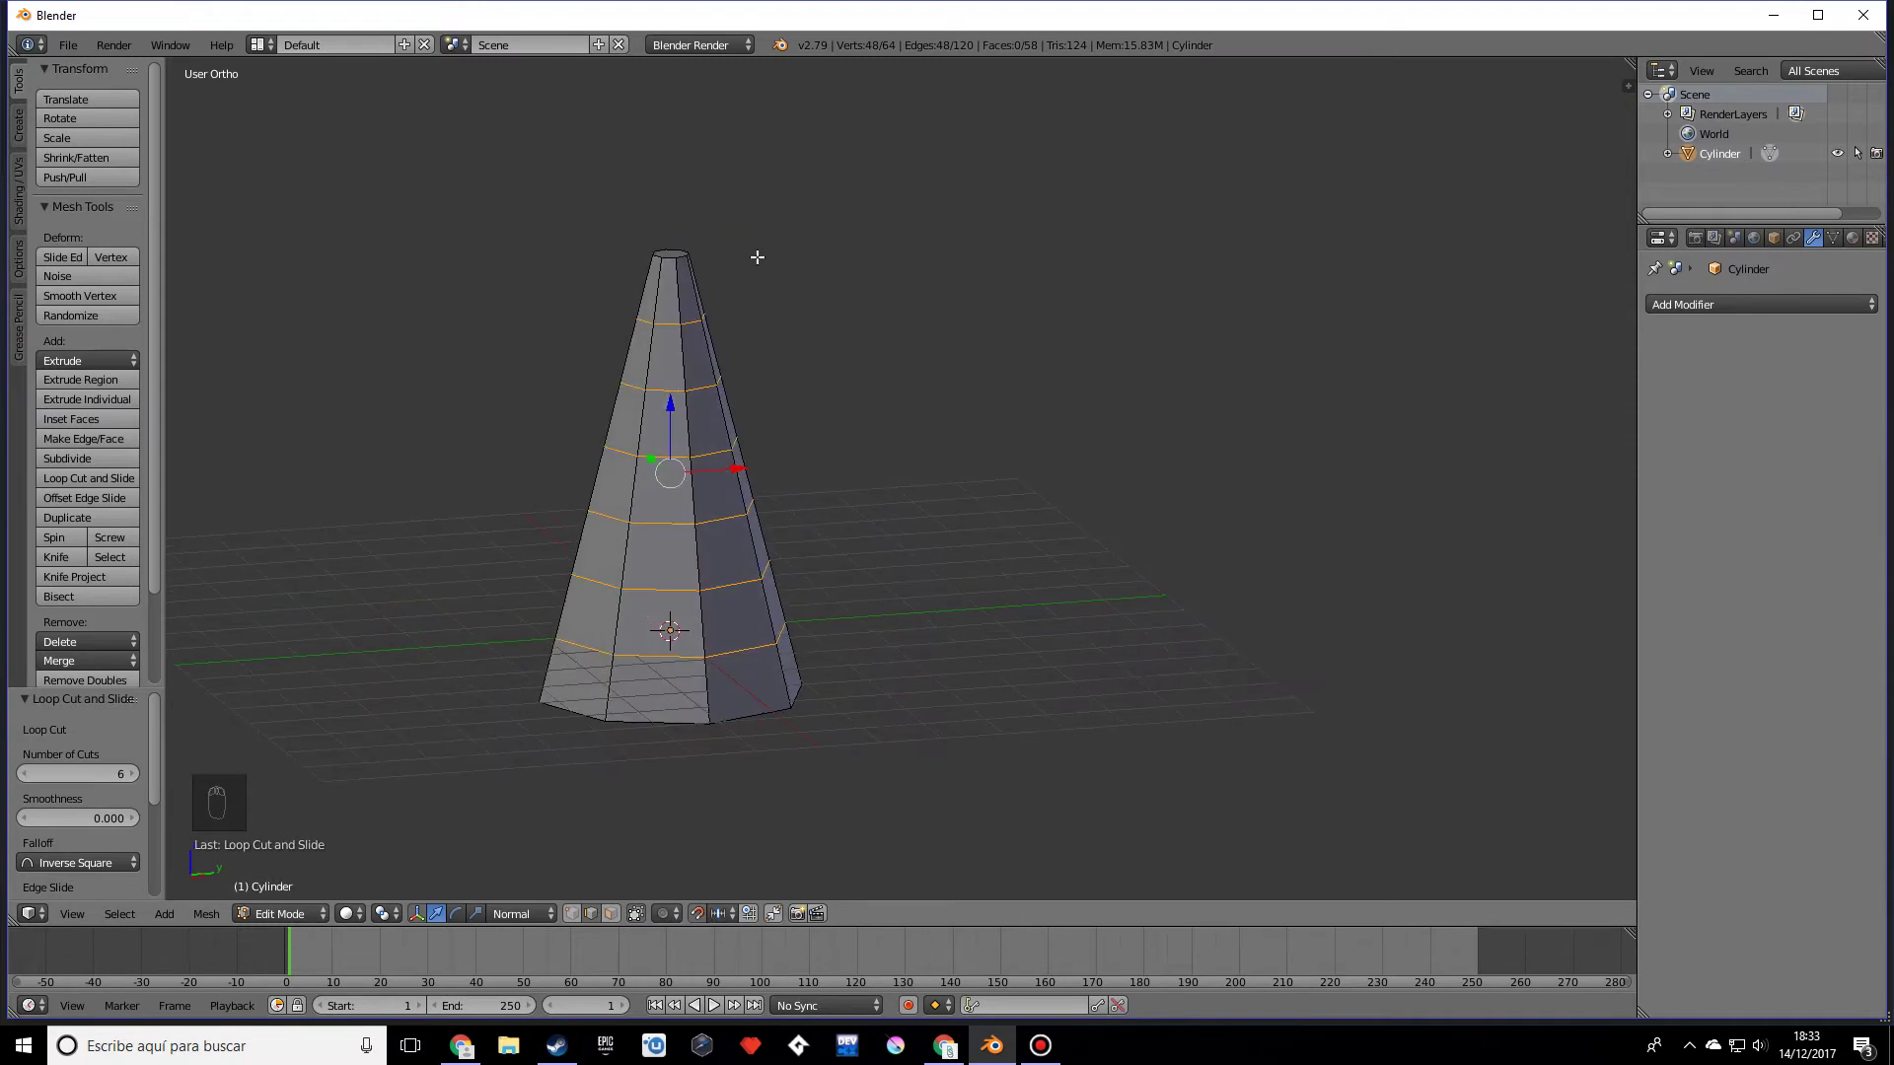
Step: Add loops near the upper bands and flare them outward to 1.3, 1.2 and wider
{"action": "key", "text": "ctrl+r"}
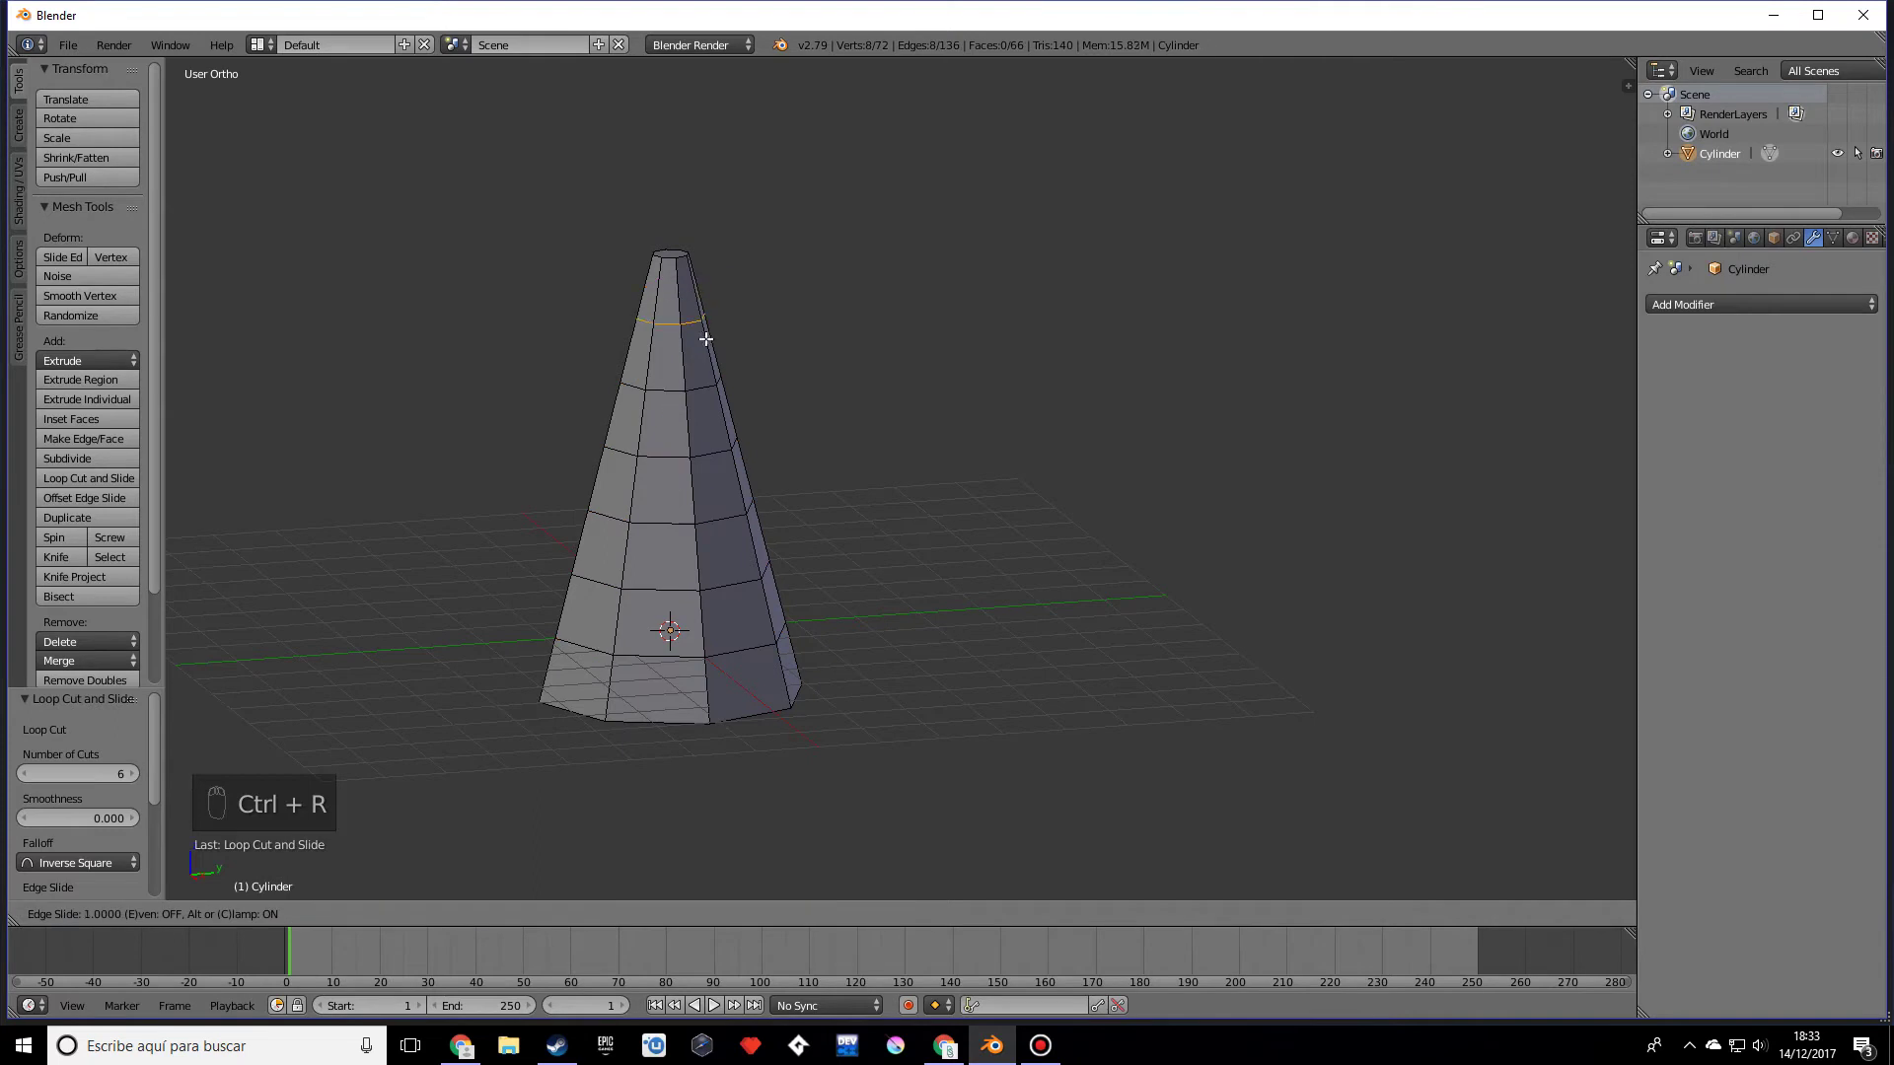
{"action": "left_click", "coordinate": [706, 334]}
{"action": "key", "text": "s"}
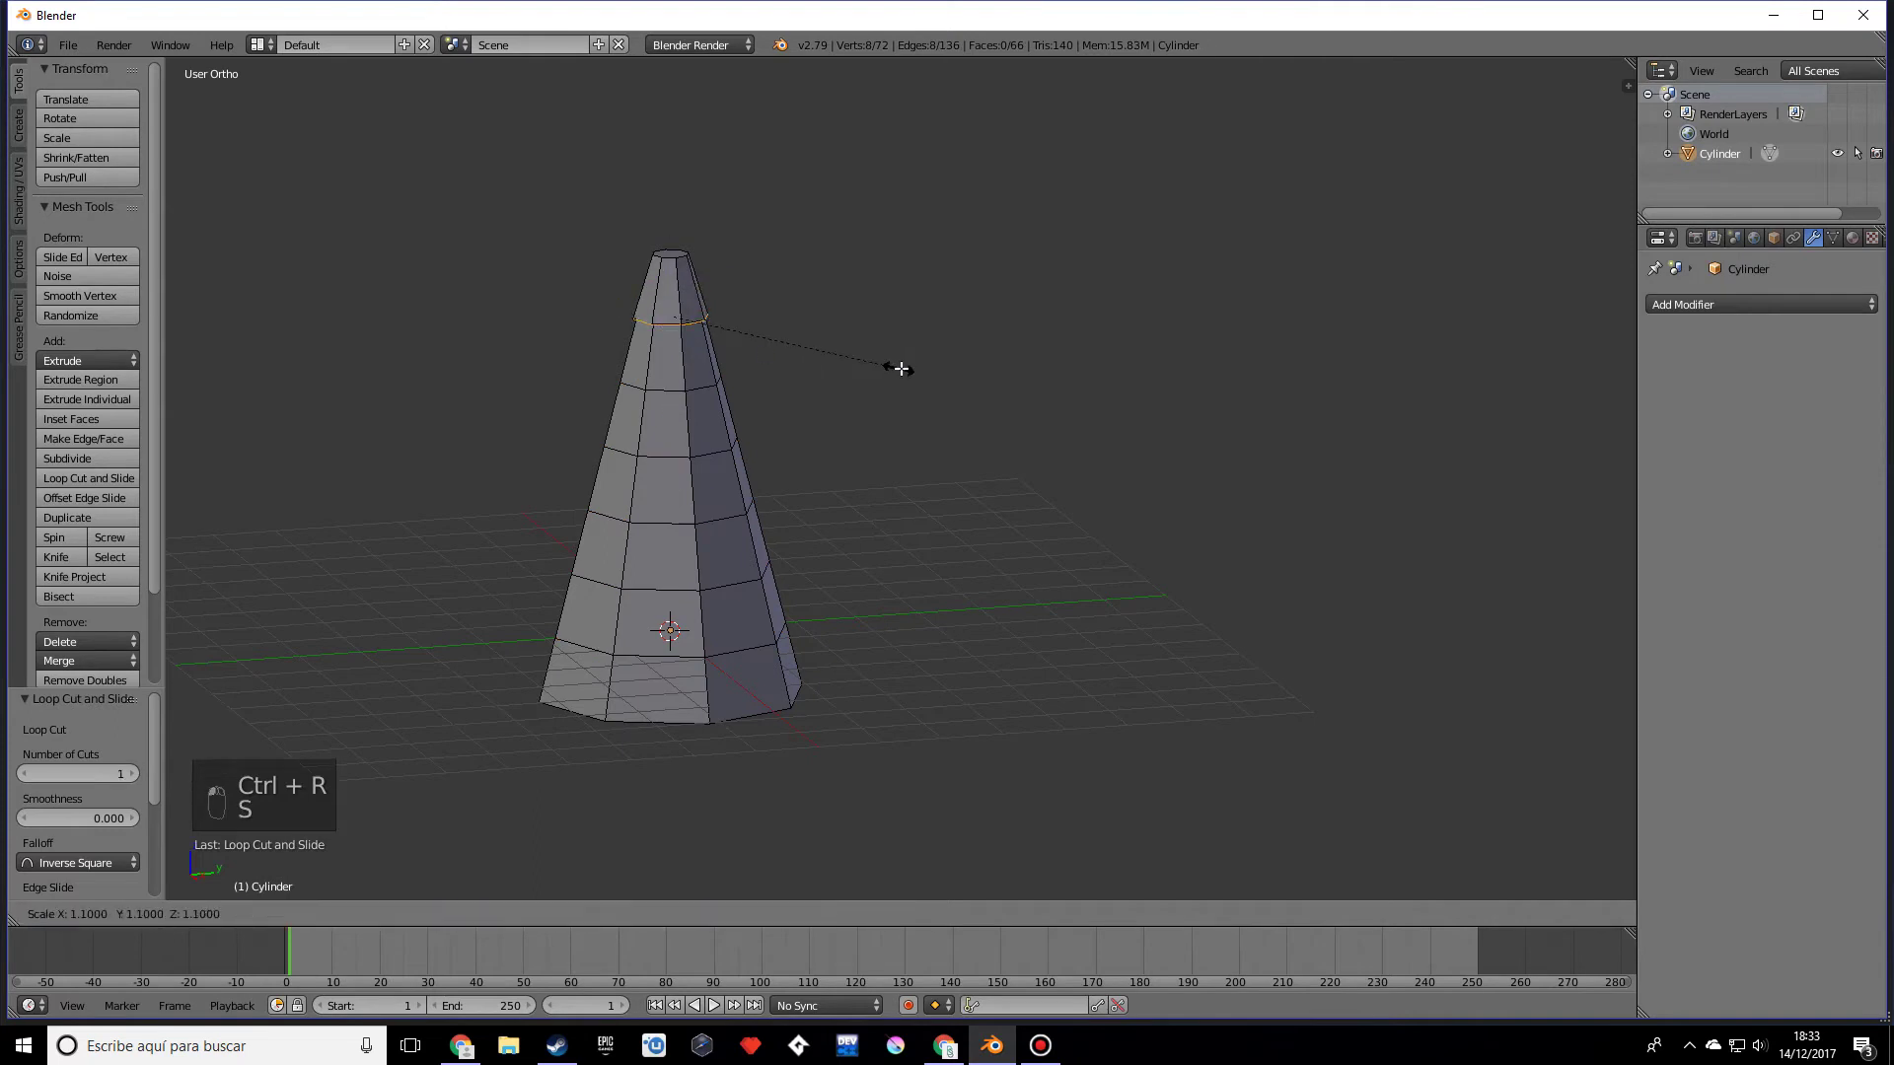
{"action": "left_click", "coordinate": [925, 368]}
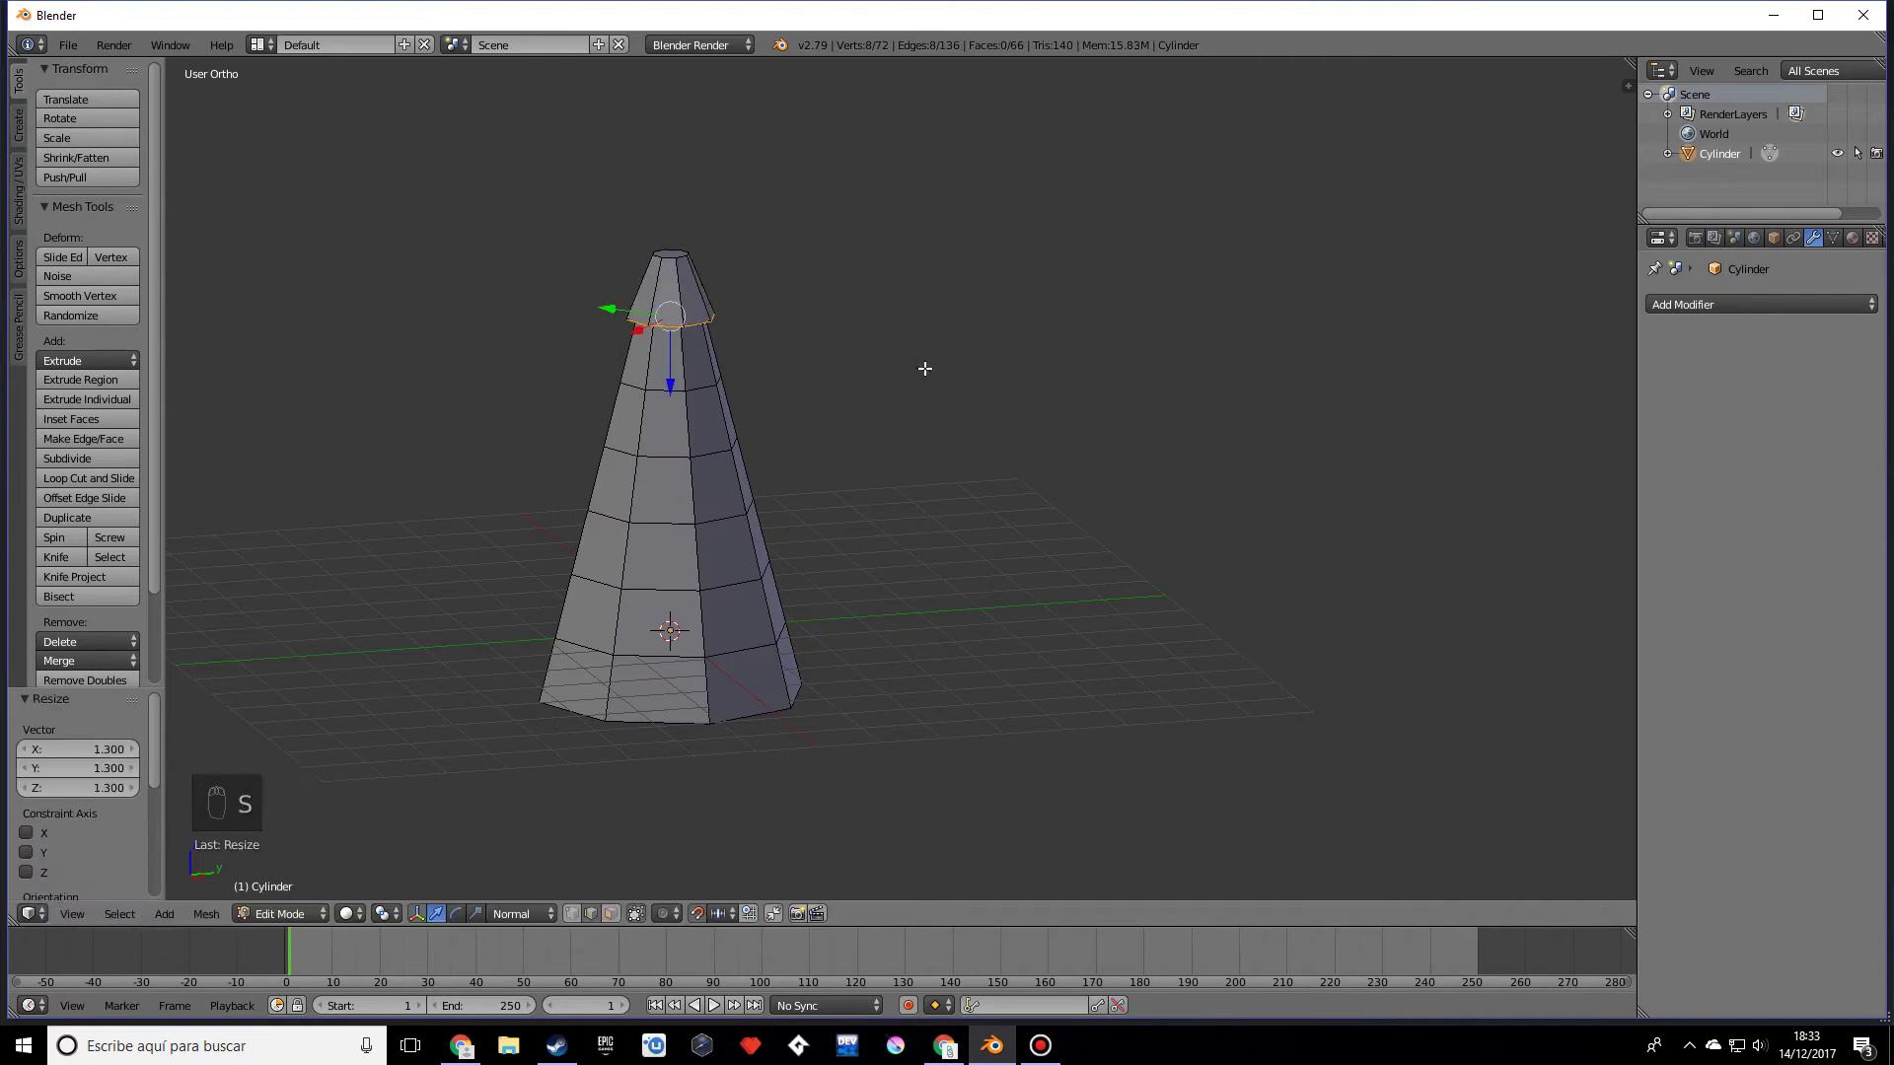
{"action": "middle_click_drag", "start_coordinate": [924, 367], "coordinate": [764, 386]}
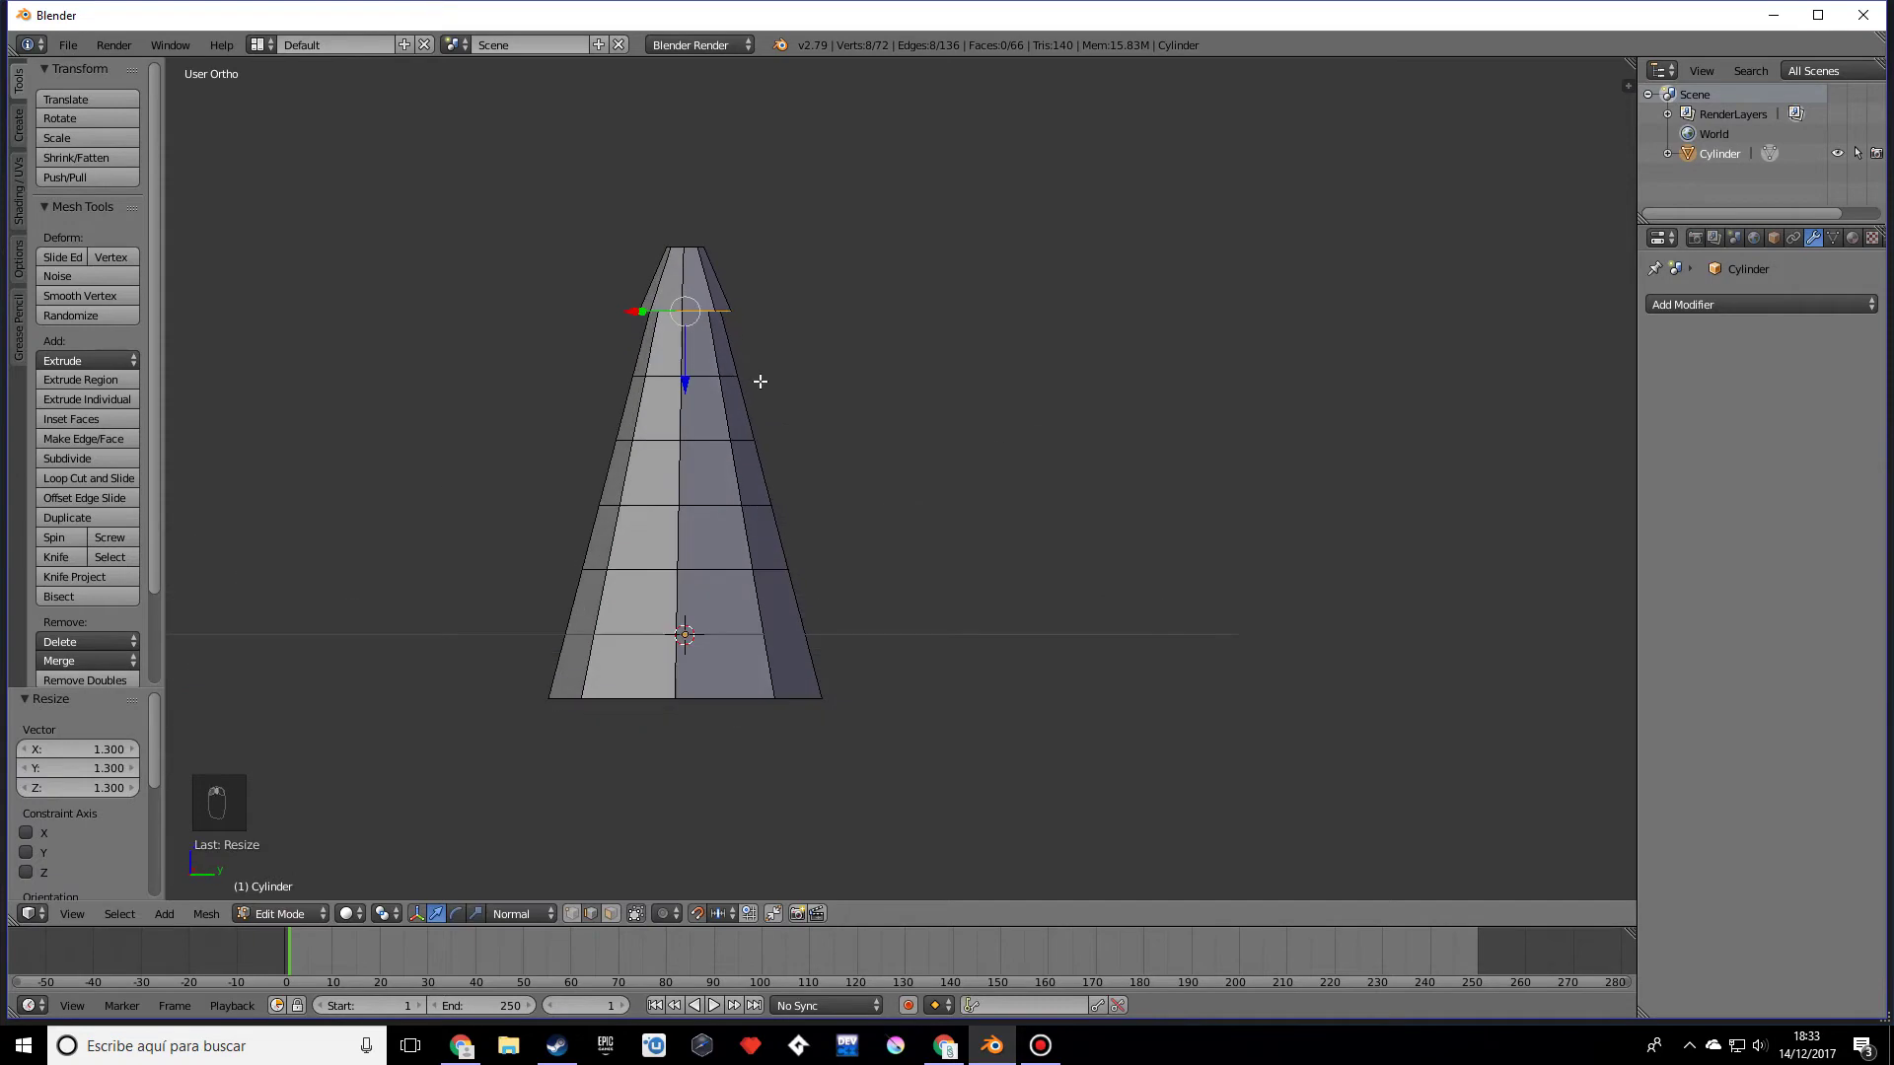
{"action": "key", "text": "ctrl+r"}
{"action": "left_click", "coordinate": [744, 418]}
{"action": "right_click", "coordinate": [743, 419]}
{"action": "key", "text": "s"}
{"action": "left_click", "coordinate": [1085, 469]}
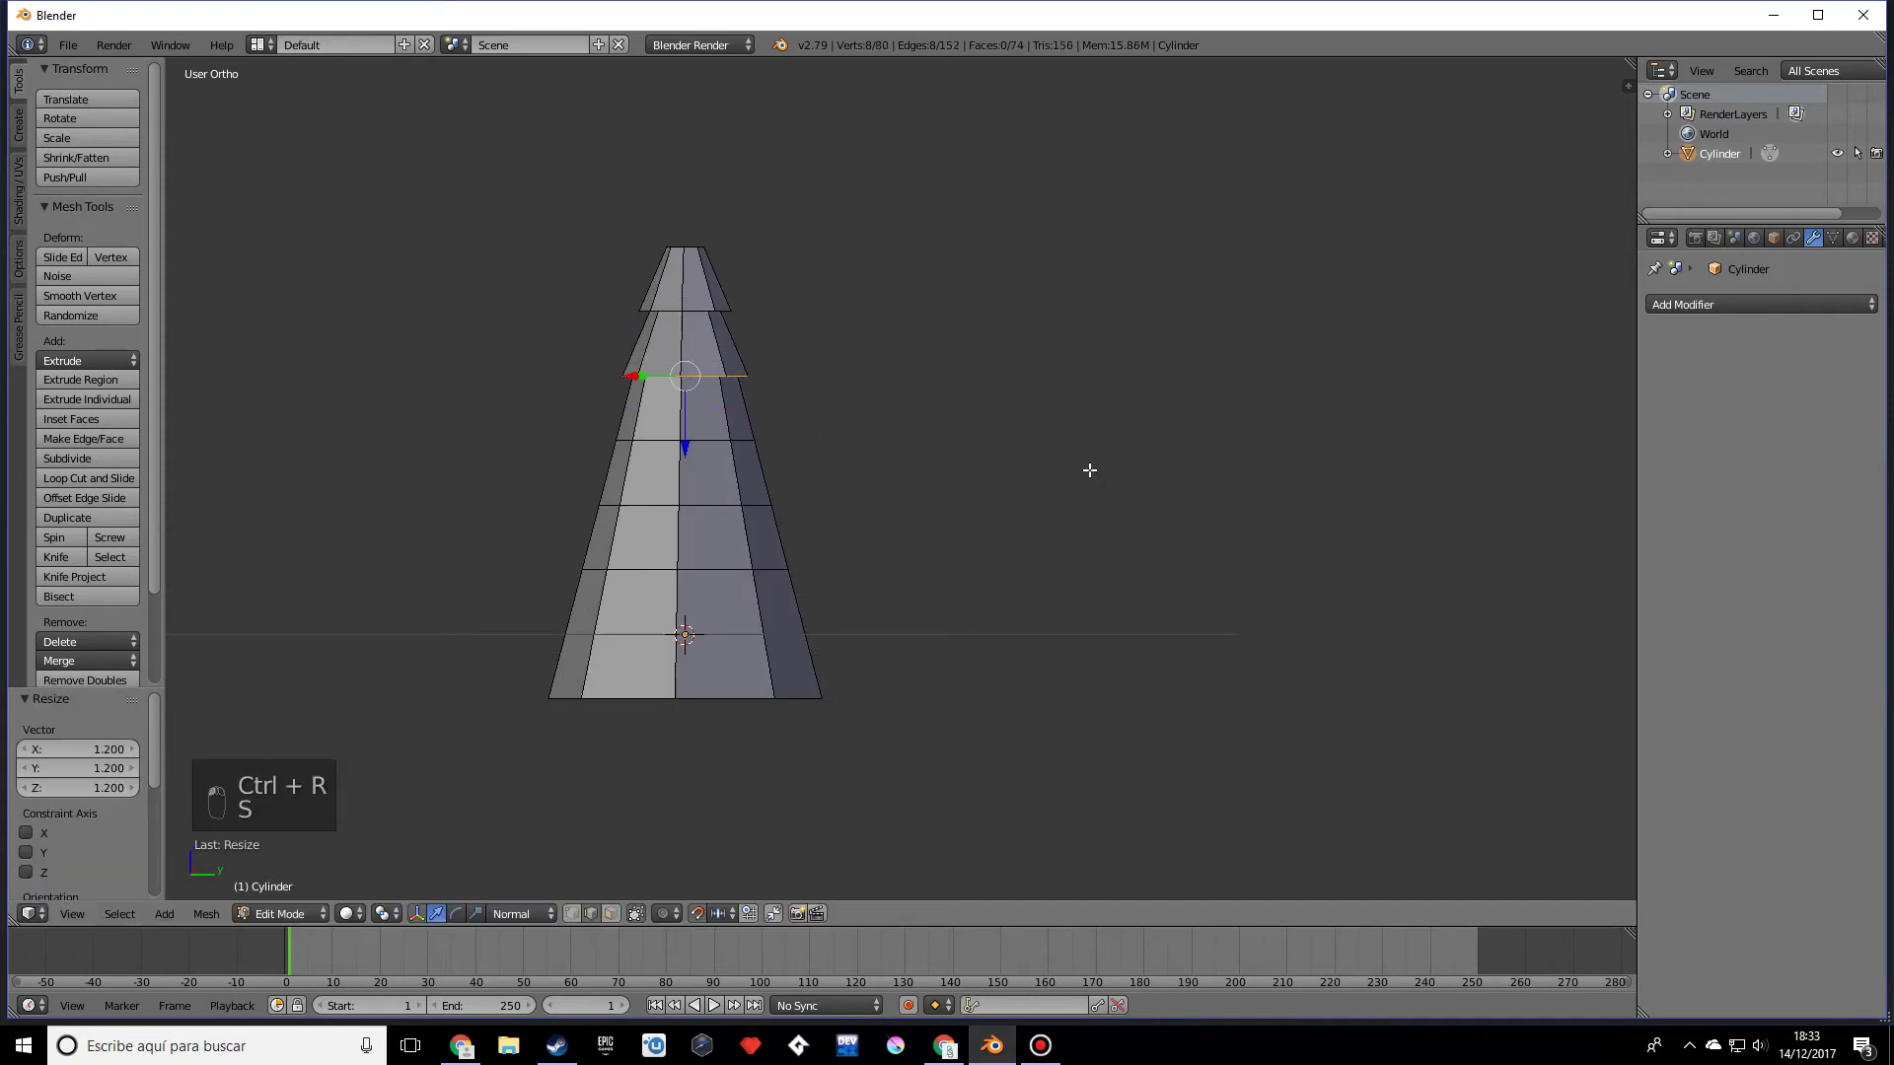
{"action": "key", "text": "ctrl+r"}
{"action": "left_click", "coordinate": [738, 424]}
{"action": "right_click", "coordinate": [738, 425]}
{"action": "key", "text": "s"}
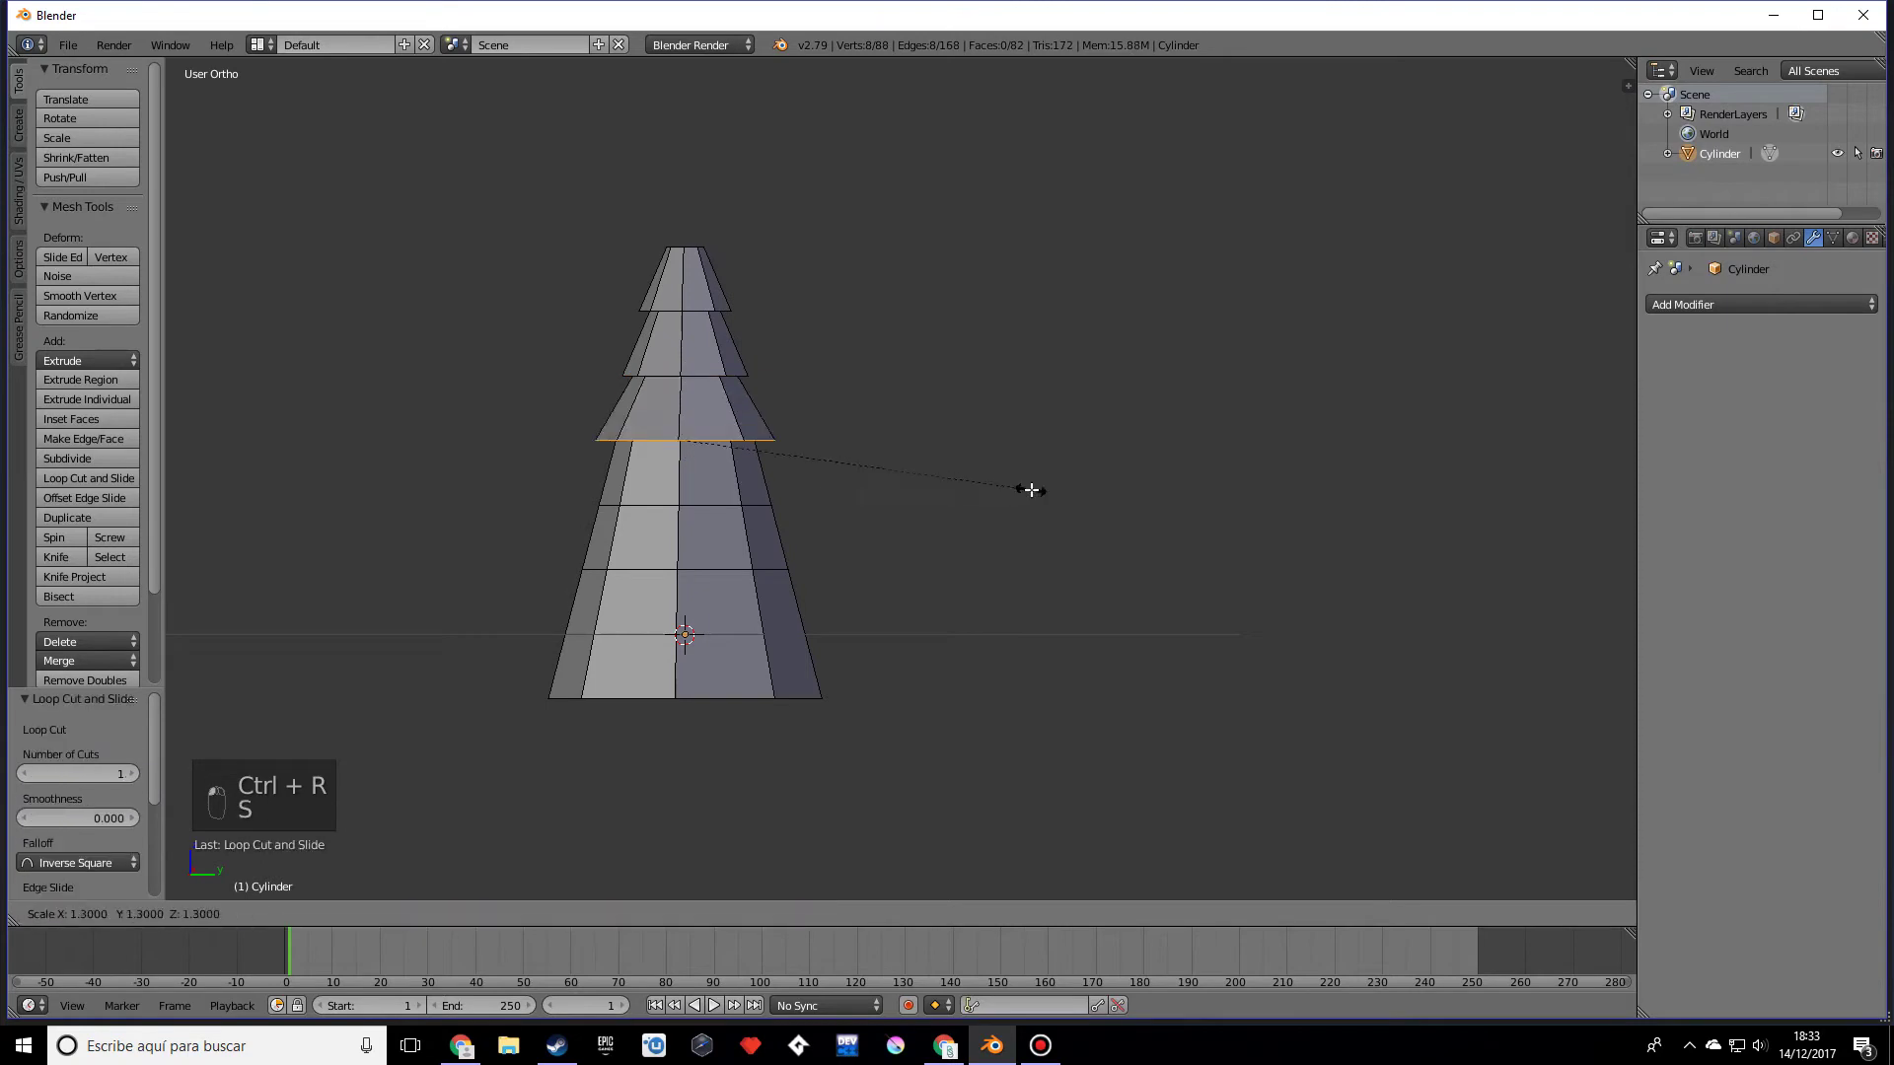
{"action": "left_click", "coordinate": [976, 484]}
Step: Add two more loops on the middle bands and widen each to 1.2
{"action": "key", "text": "ctrl+r"}
{"action": "left_click", "coordinate": [726, 482]}
{"action": "right_click", "coordinate": [726, 482]}
{"action": "key", "text": "s"}
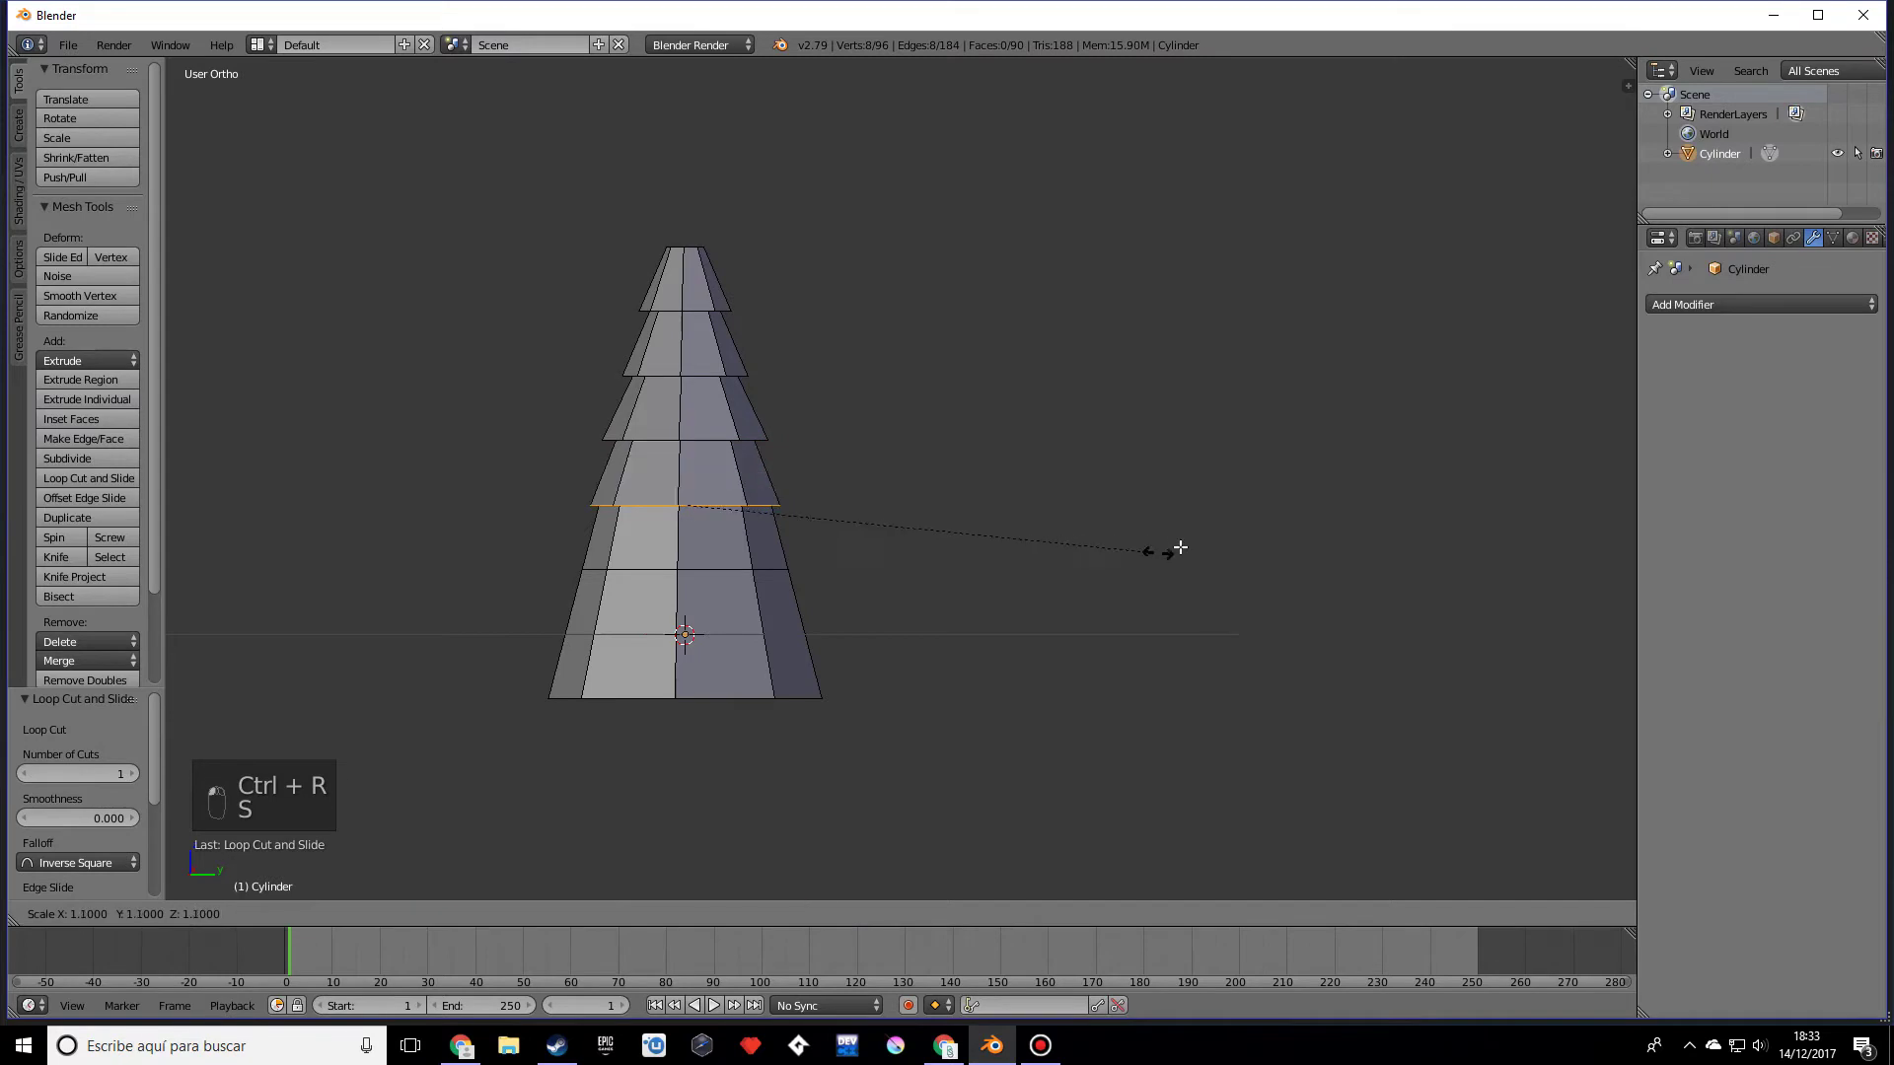
{"action": "left_click", "coordinate": [1179, 548]}
{"action": "key", "text": "ctrl+r"}
{"action": "left_click", "coordinate": [749, 541]}
{"action": "right_click", "coordinate": [749, 541]}
{"action": "left_click", "coordinate": [747, 572]}
{"action": "key", "text": "s"}
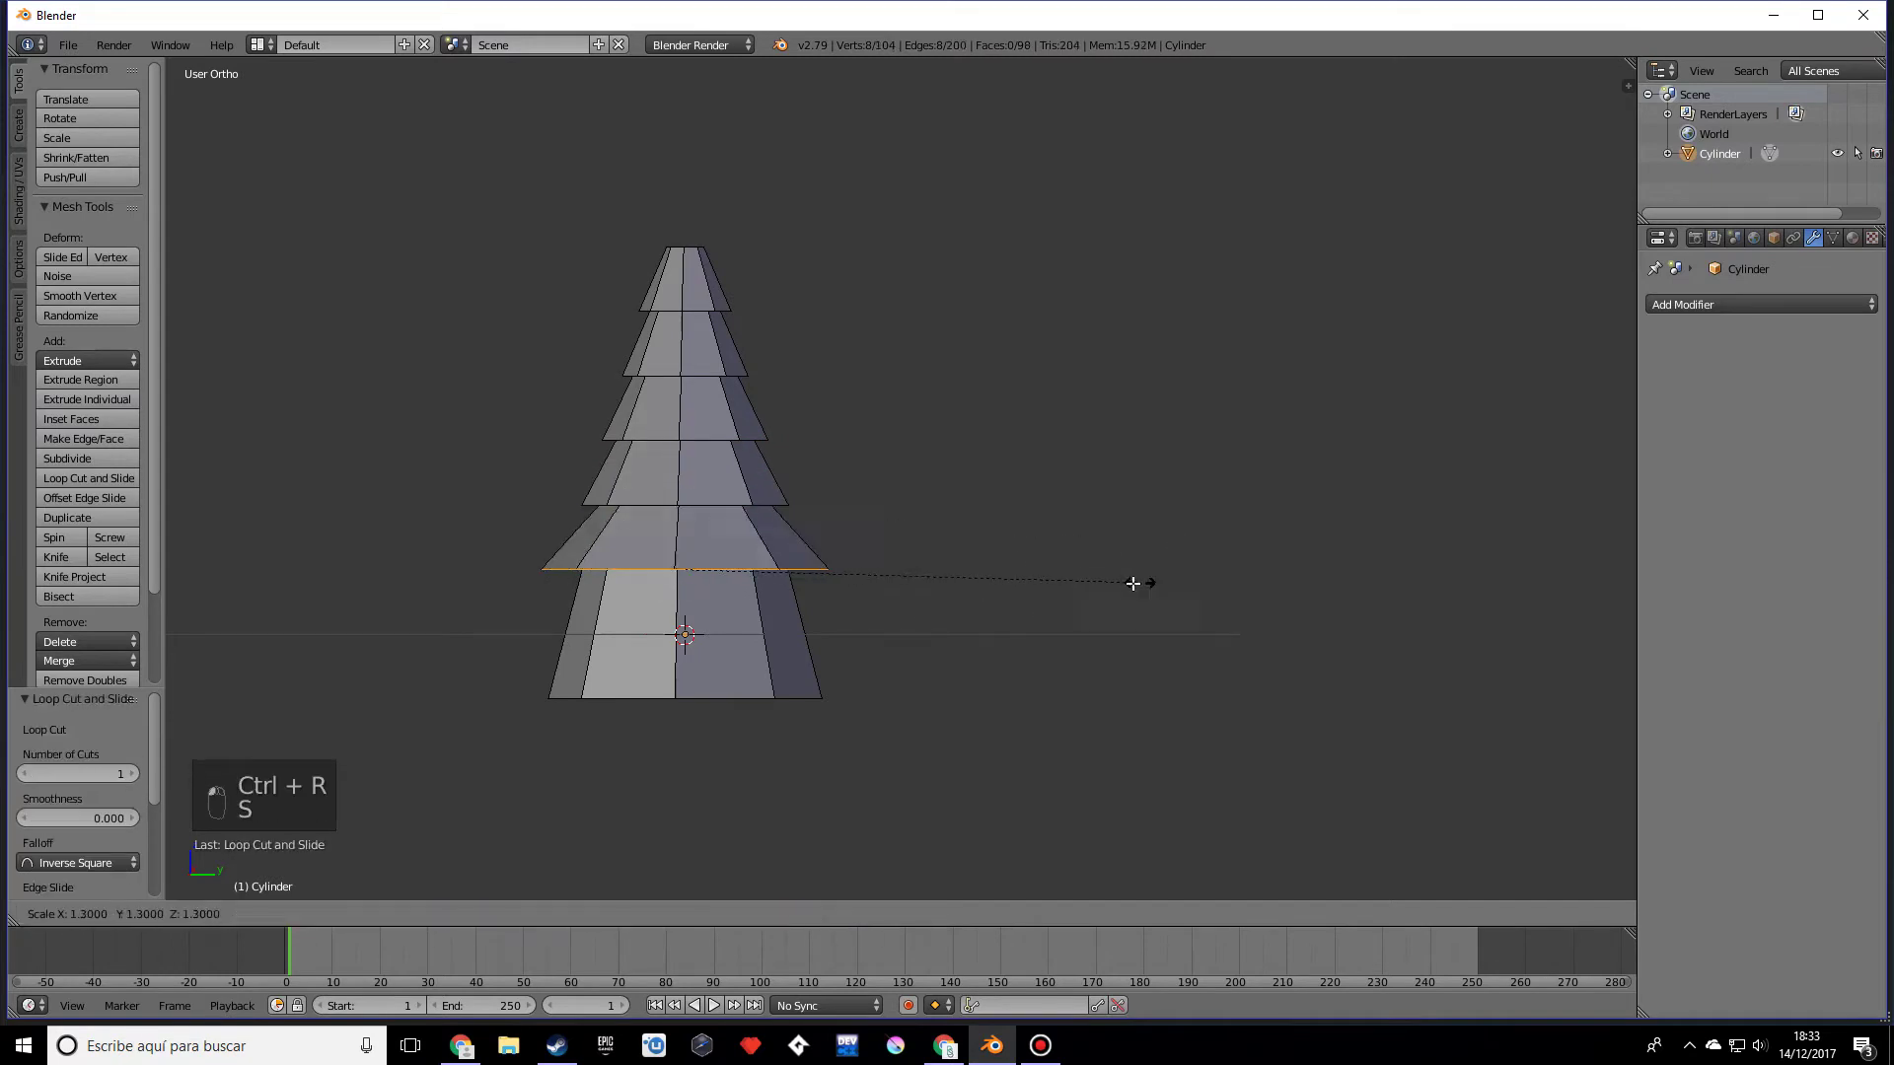
{"action": "left_click", "coordinate": [1099, 592]}
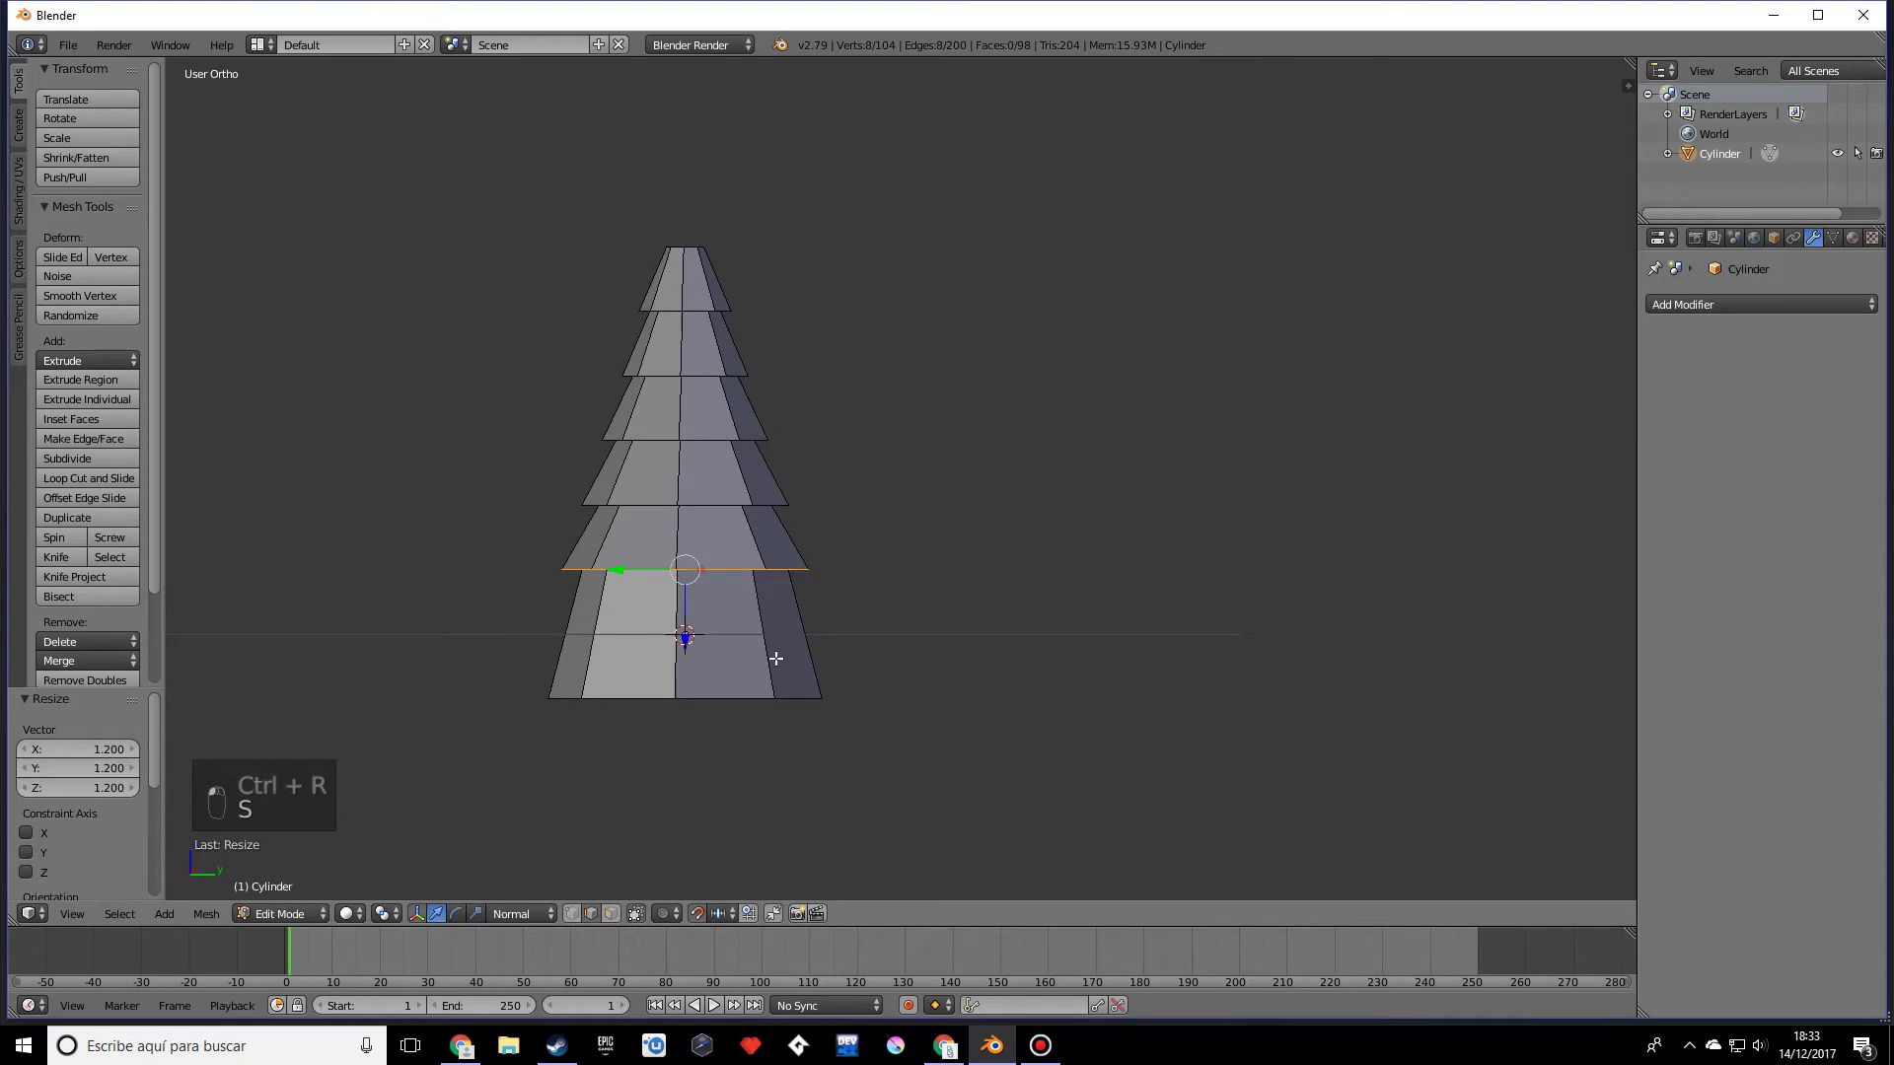
{"action": "middle_click_drag", "start_coordinate": [769, 634], "coordinate": [761, 604]}
Step: Add two loops on the bottom section, widening them to 1.2 and 1.1
{"action": "key", "text": "ctrl+r"}
{"action": "left_click", "coordinate": [759, 606]}
{"action": "left_click", "coordinate": [736, 691]}
{"action": "key", "text": "s"}
{"action": "left_click", "coordinate": [1105, 637]}
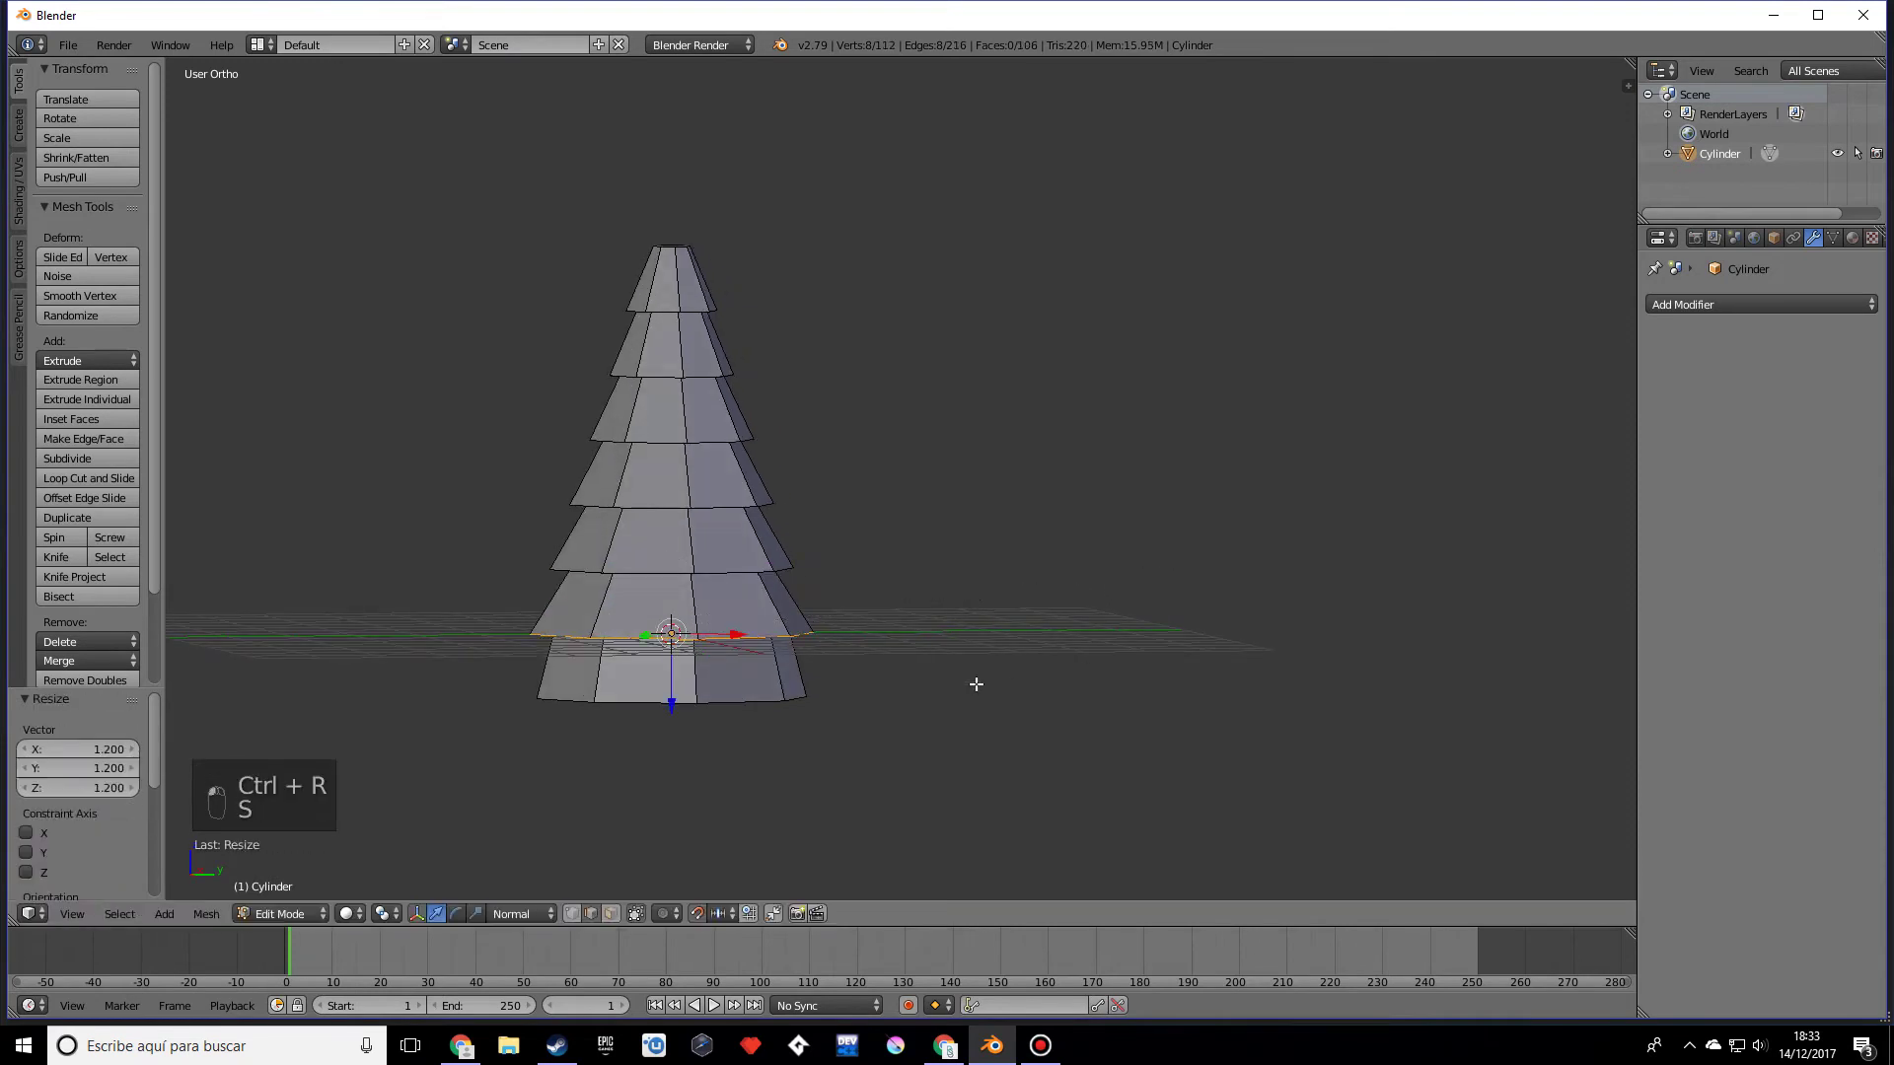
{"action": "middle_click_drag", "start_coordinate": [968, 683], "coordinate": [915, 701]}
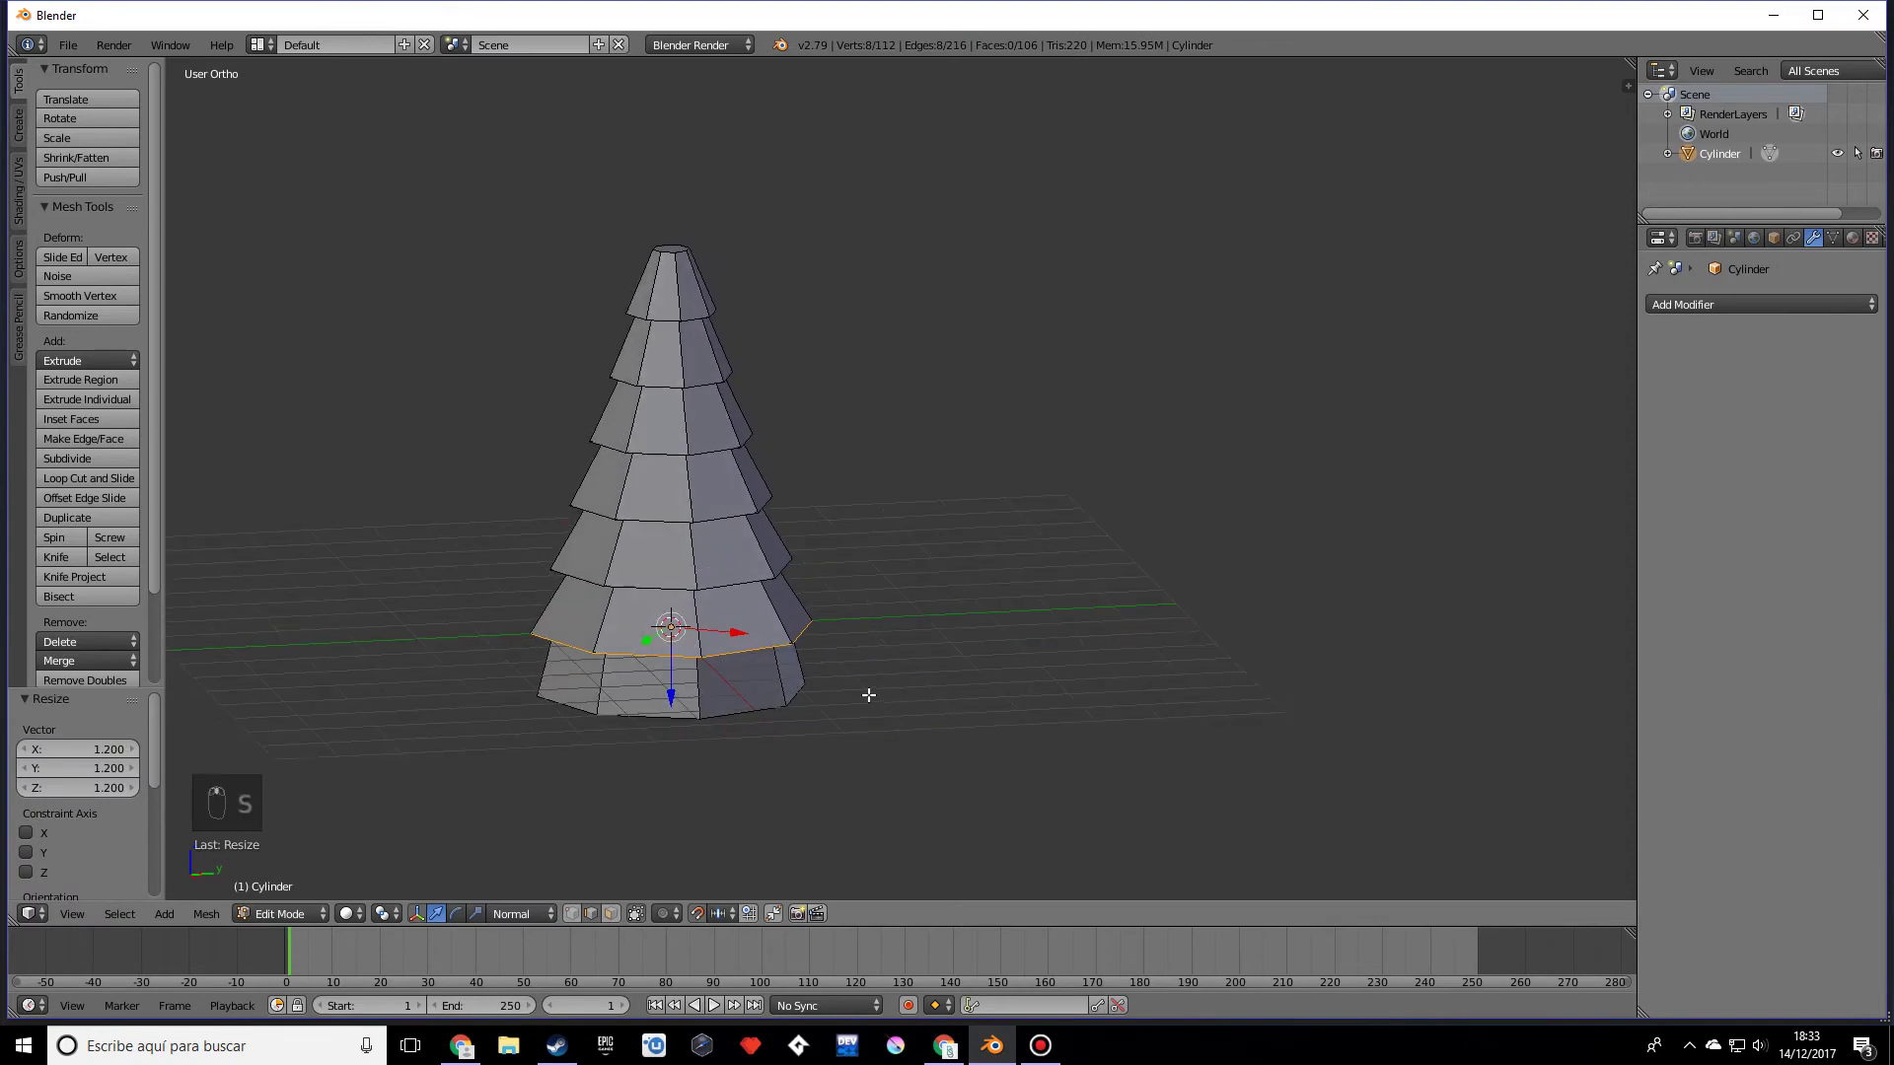
{"action": "key", "text": "ctrl+r"}
{"action": "left_click", "coordinate": [681, 691]}
{"action": "left_click", "coordinate": [779, 728]}
{"action": "key", "text": "s"}
{"action": "left_click", "coordinate": [1164, 570]}
{"action": "middle_click_drag", "start_coordinate": [1142, 562], "coordinate": [946, 575]}
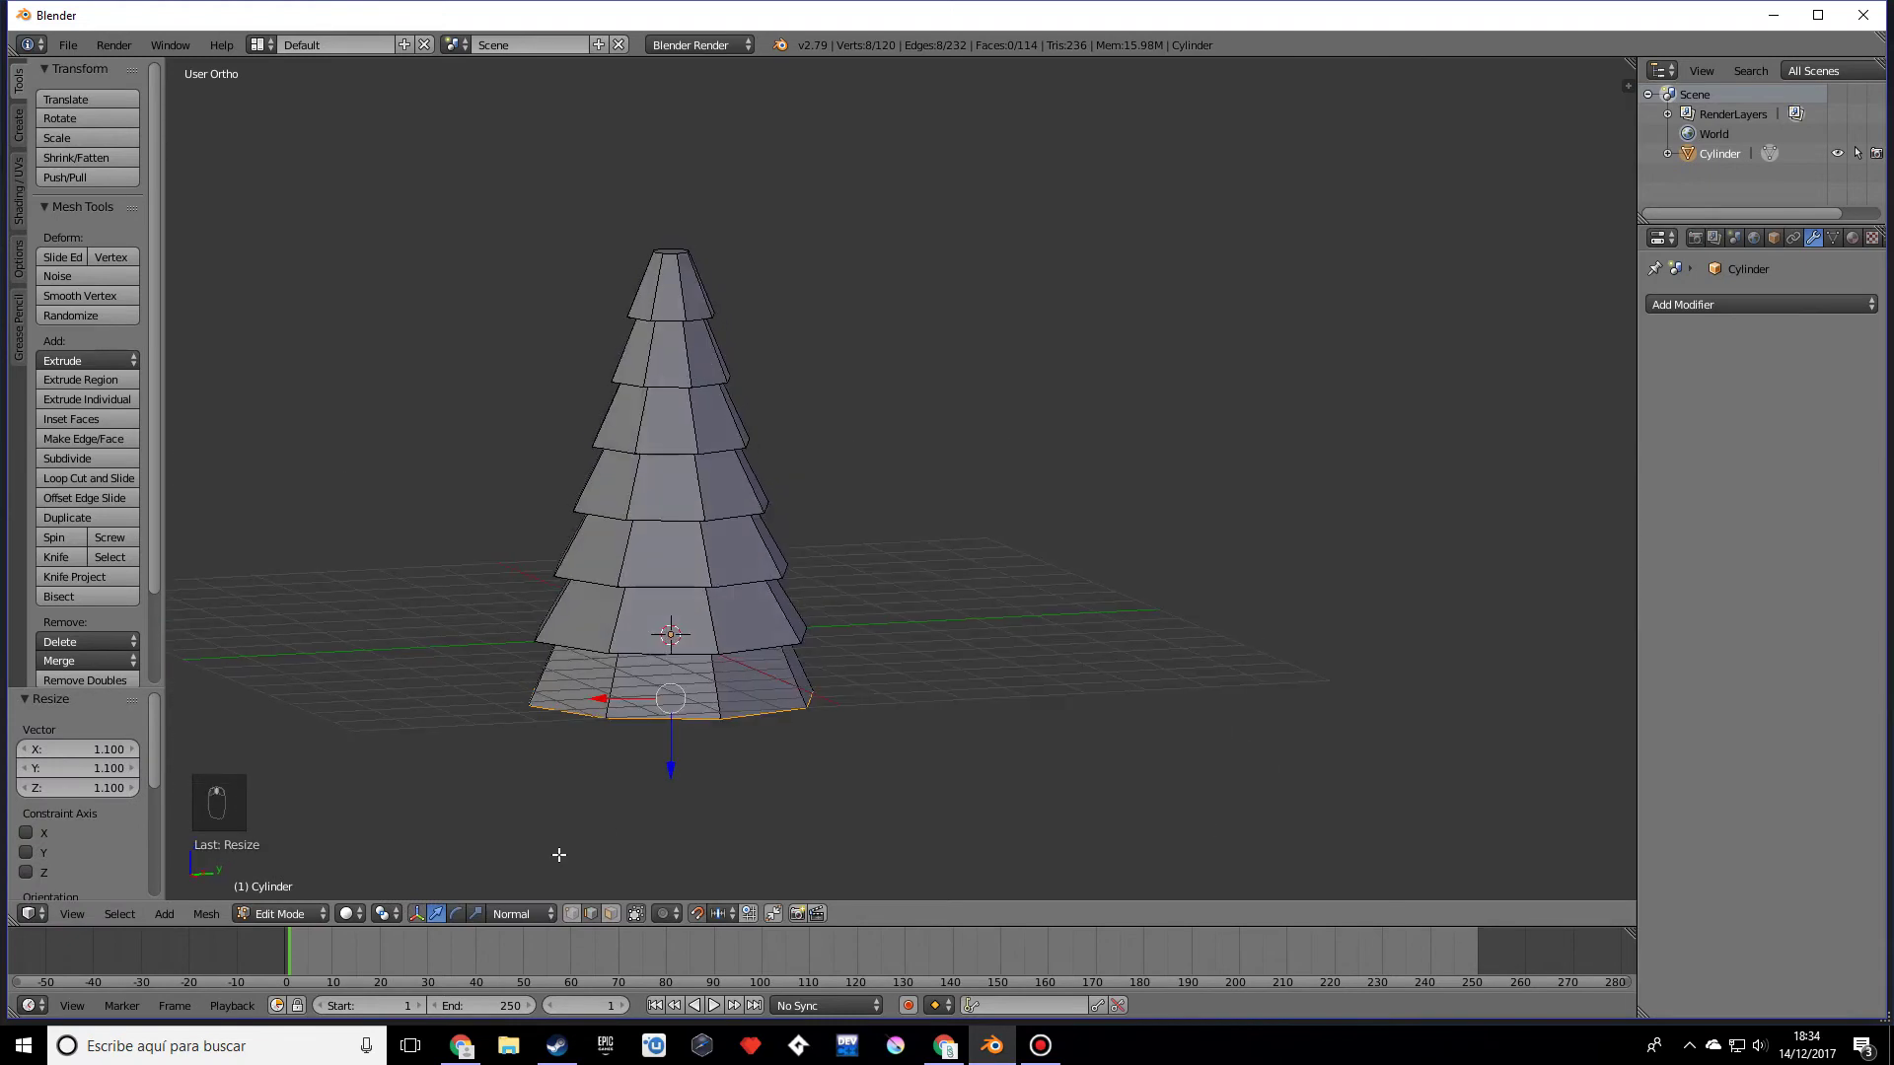
Step: With see-through selection on, select the tier rim vertices up the front and centre columns
{"action": "left_click", "coordinate": [571, 913]}
{"action": "middle_click_drag", "start_coordinate": [730, 690], "coordinate": [782, 625]}
{"action": "right_click", "coordinate": [707, 703]}
{"action": "scroll", "coordinate": [710, 700], "scroll_direction": "up", "scroll_amount": 3}
{"action": "right_click", "coordinate": [642, 732], "text": "shift"}
{"action": "right_click", "coordinate": [630, 651], "text": "shift"}
{"action": "right_click", "coordinate": [616, 530], "text": "shift"}
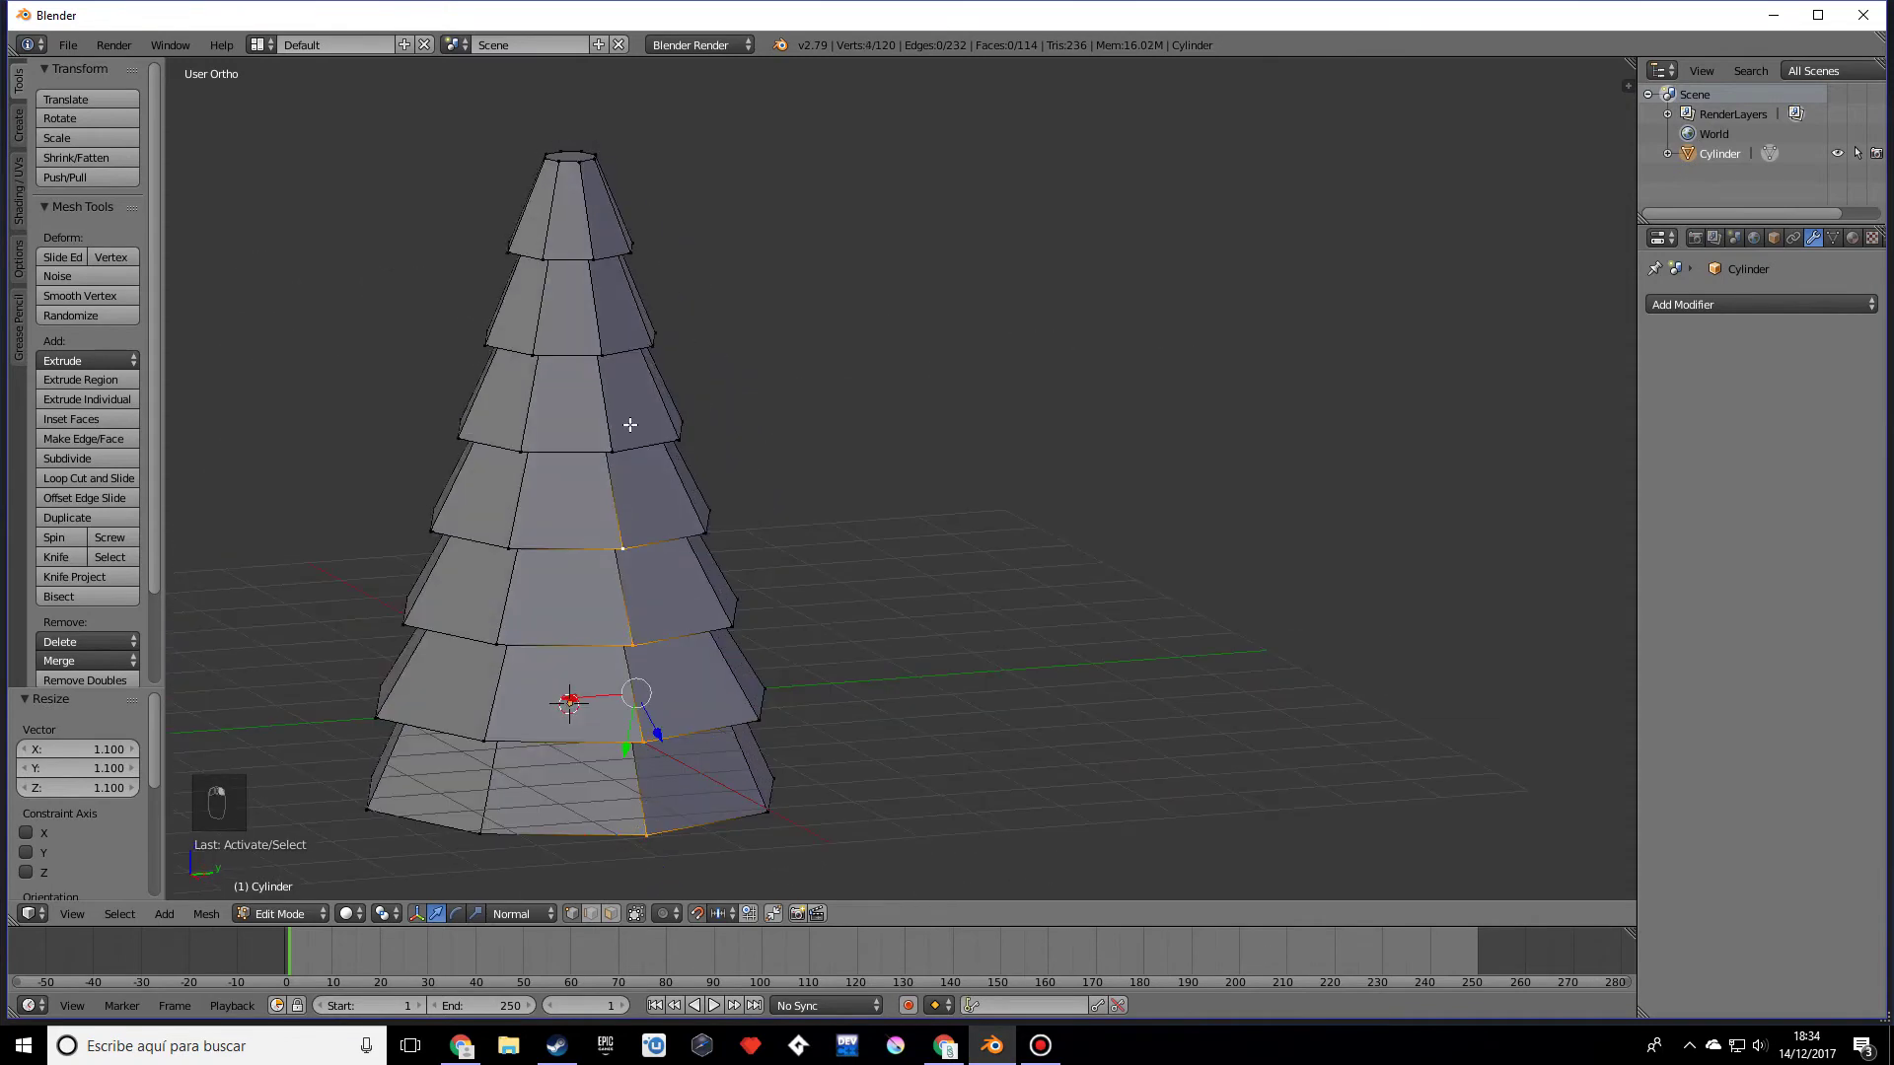
{"action": "right_click", "coordinate": [611, 451], "text": "shift"}
{"action": "right_click", "coordinate": [599, 354], "text": "shift"}
{"action": "right_click", "coordinate": [588, 258], "text": "shift"}
{"action": "middle_click_drag", "start_coordinate": [539, 438], "coordinate": [897, 412]}
{"action": "right_click", "coordinate": [795, 421], "text": "shift"}
{"action": "right_click", "coordinate": [794, 520], "text": "shift"}
{"action": "middle_click_drag", "start_coordinate": [794, 520], "coordinate": [738, 353], "text": "shift"}
{"action": "right_click", "coordinate": [737, 443], "text": "shift"}
{"action": "right_click", "coordinate": [719, 534], "text": "shift"}
{"action": "right_click", "coordinate": [728, 636], "text": "shift"}
{"action": "right_click", "coordinate": [740, 735], "text": "shift"}
{"action": "right_click", "coordinate": [733, 820], "text": "shift"}
Step: Add the rim vertices of the remaining columns, from base to top, to the selection
{"action": "middle_click_drag", "start_coordinate": [749, 817], "coordinate": [867, 687]}
{"action": "right_click", "coordinate": [947, 766], "text": "shift"}
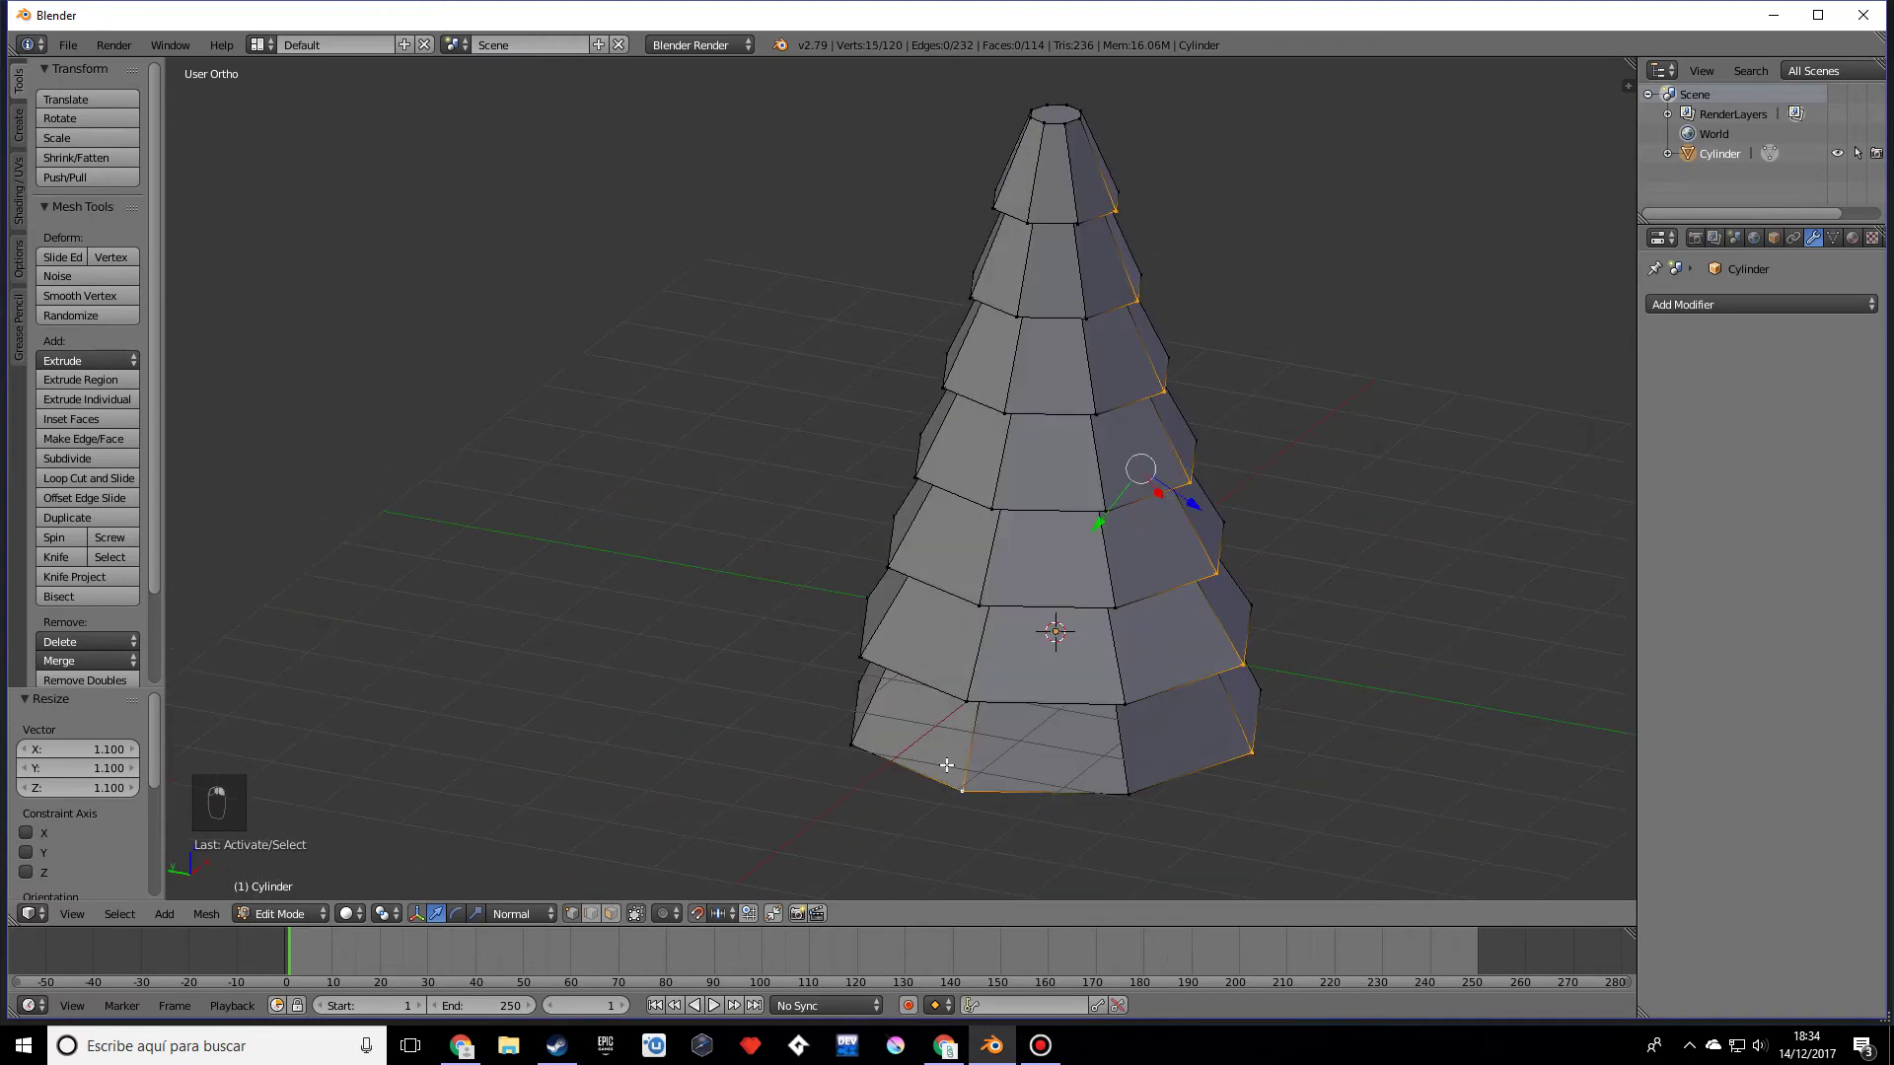
{"action": "right_click", "coordinate": [962, 698], "text": "shift"}
{"action": "right_click", "coordinate": [981, 602], "text": "shift"}
{"action": "right_click", "coordinate": [988, 512], "text": "shift"}
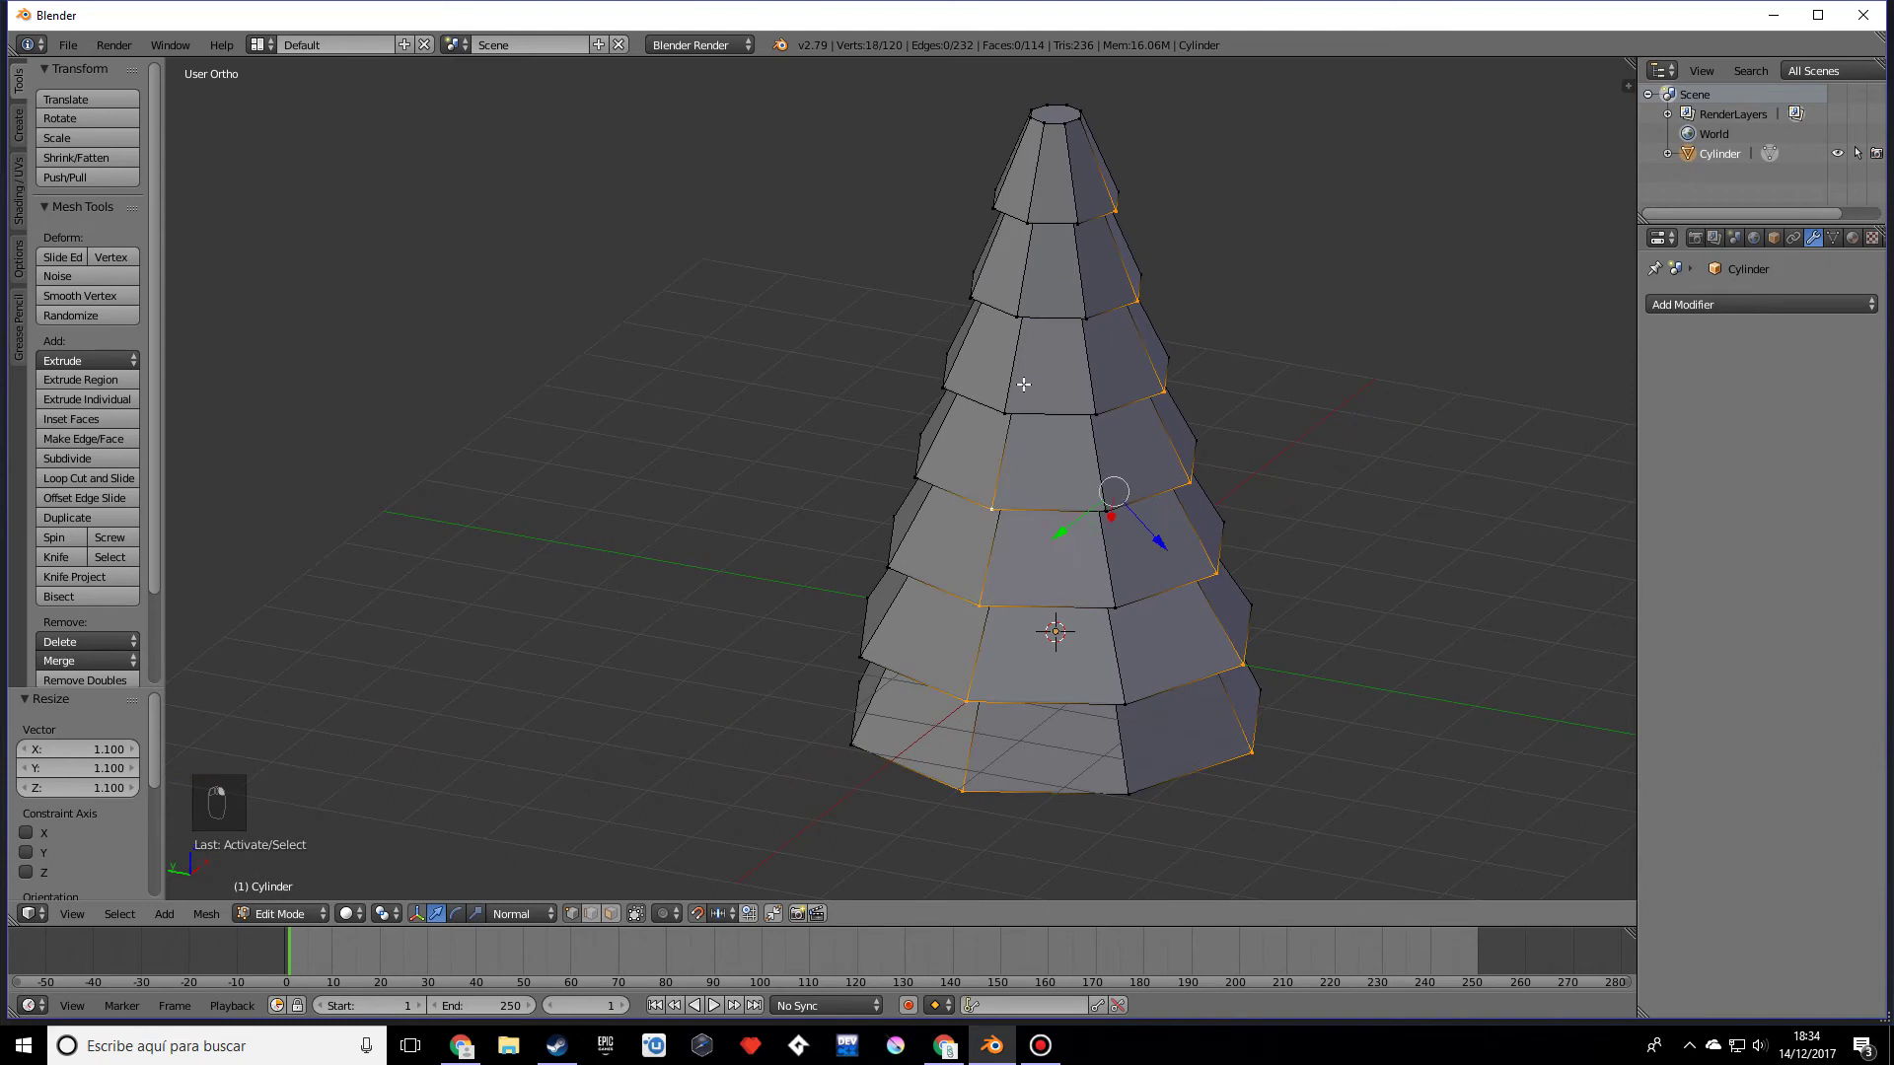
{"action": "right_click", "coordinate": [1016, 383], "text": "shift"}
{"action": "right_click", "coordinate": [1011, 312], "text": "shift"}
{"action": "right_click", "coordinate": [1029, 219], "text": "shift"}
{"action": "middle_click_drag", "start_coordinate": [1029, 219], "coordinate": [1231, 553]}
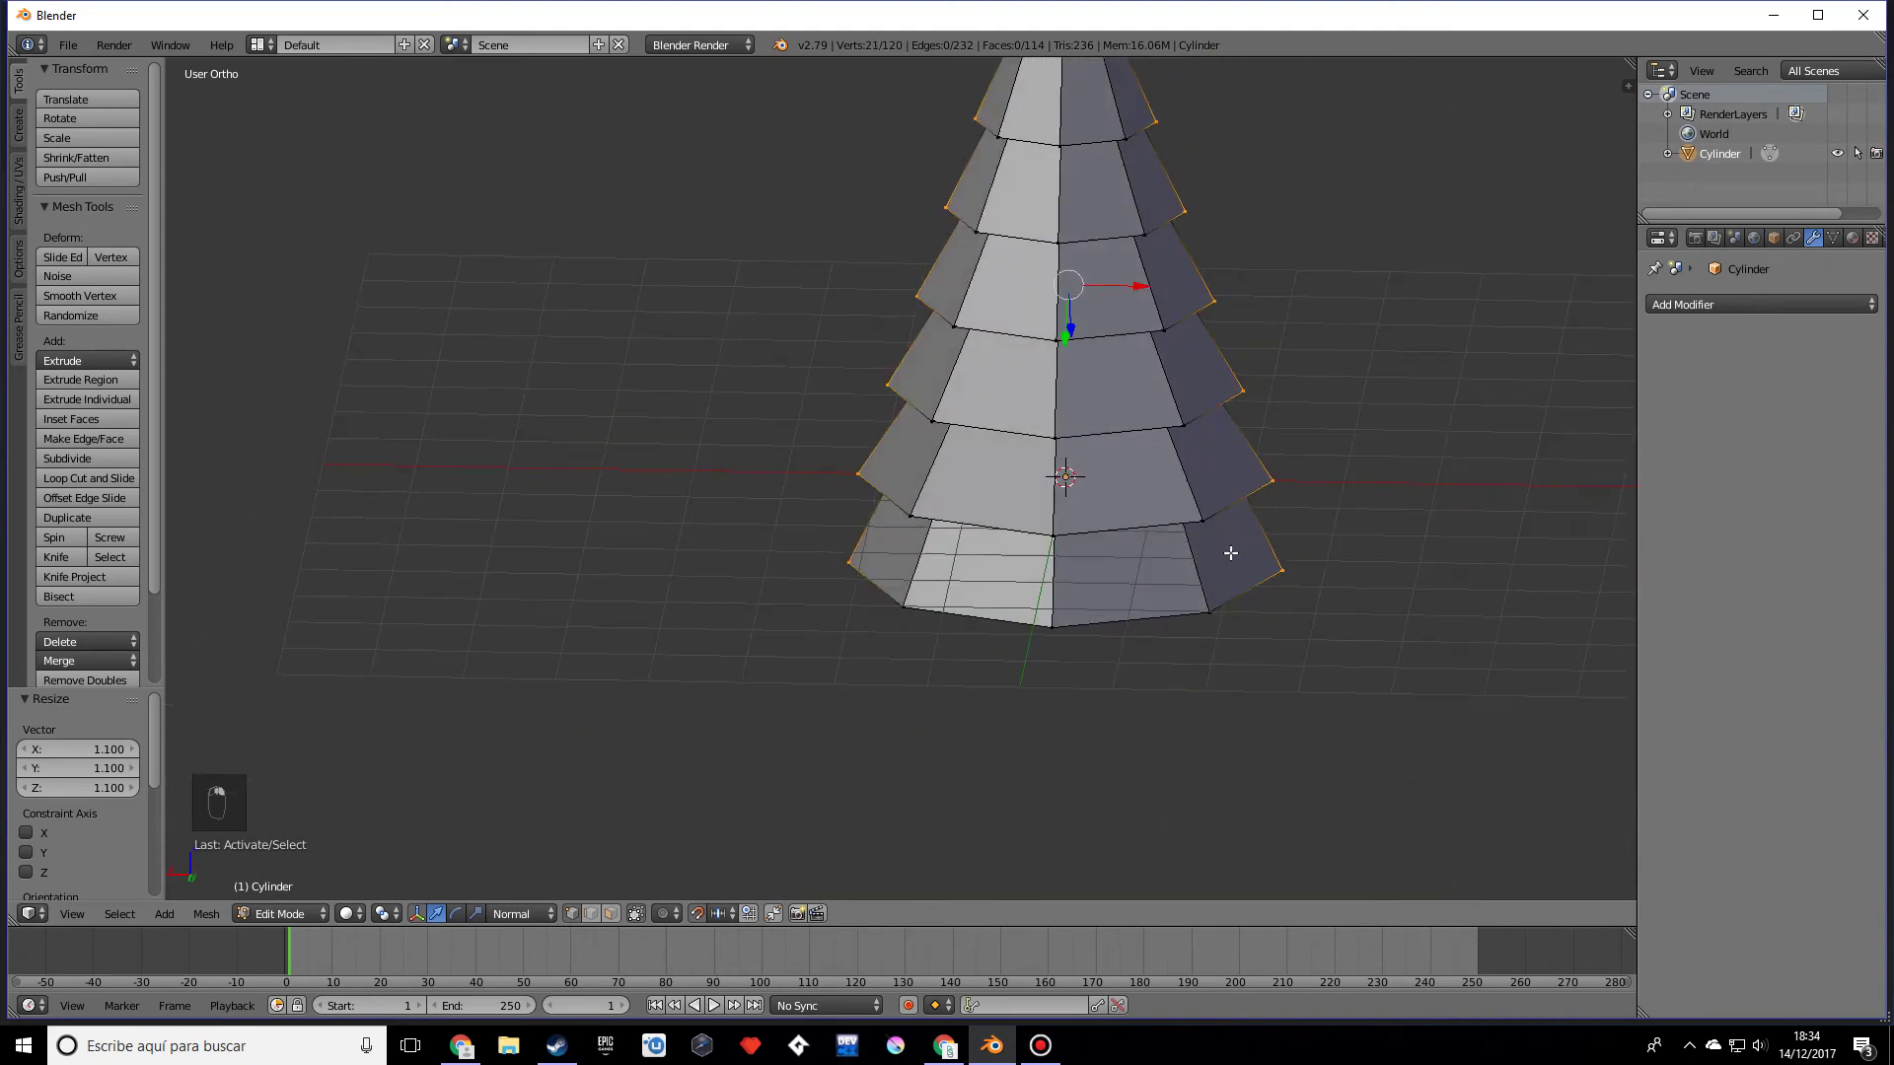
{"action": "right_click", "coordinate": [1085, 625], "text": "shift"}
{"action": "right_click", "coordinate": [1054, 534], "text": "shift"}
{"action": "right_click", "coordinate": [1055, 437], "text": "shift"}
{"action": "right_click", "coordinate": [1056, 340], "text": "shift"}
{"action": "right_click", "coordinate": [1058, 243], "text": "shift"}
{"action": "right_click", "coordinate": [1053, 150], "text": "shift"}
{"action": "scroll", "coordinate": [1055, 158], "scroll_direction": "up", "scroll_amount": 4, "text": "shift"}
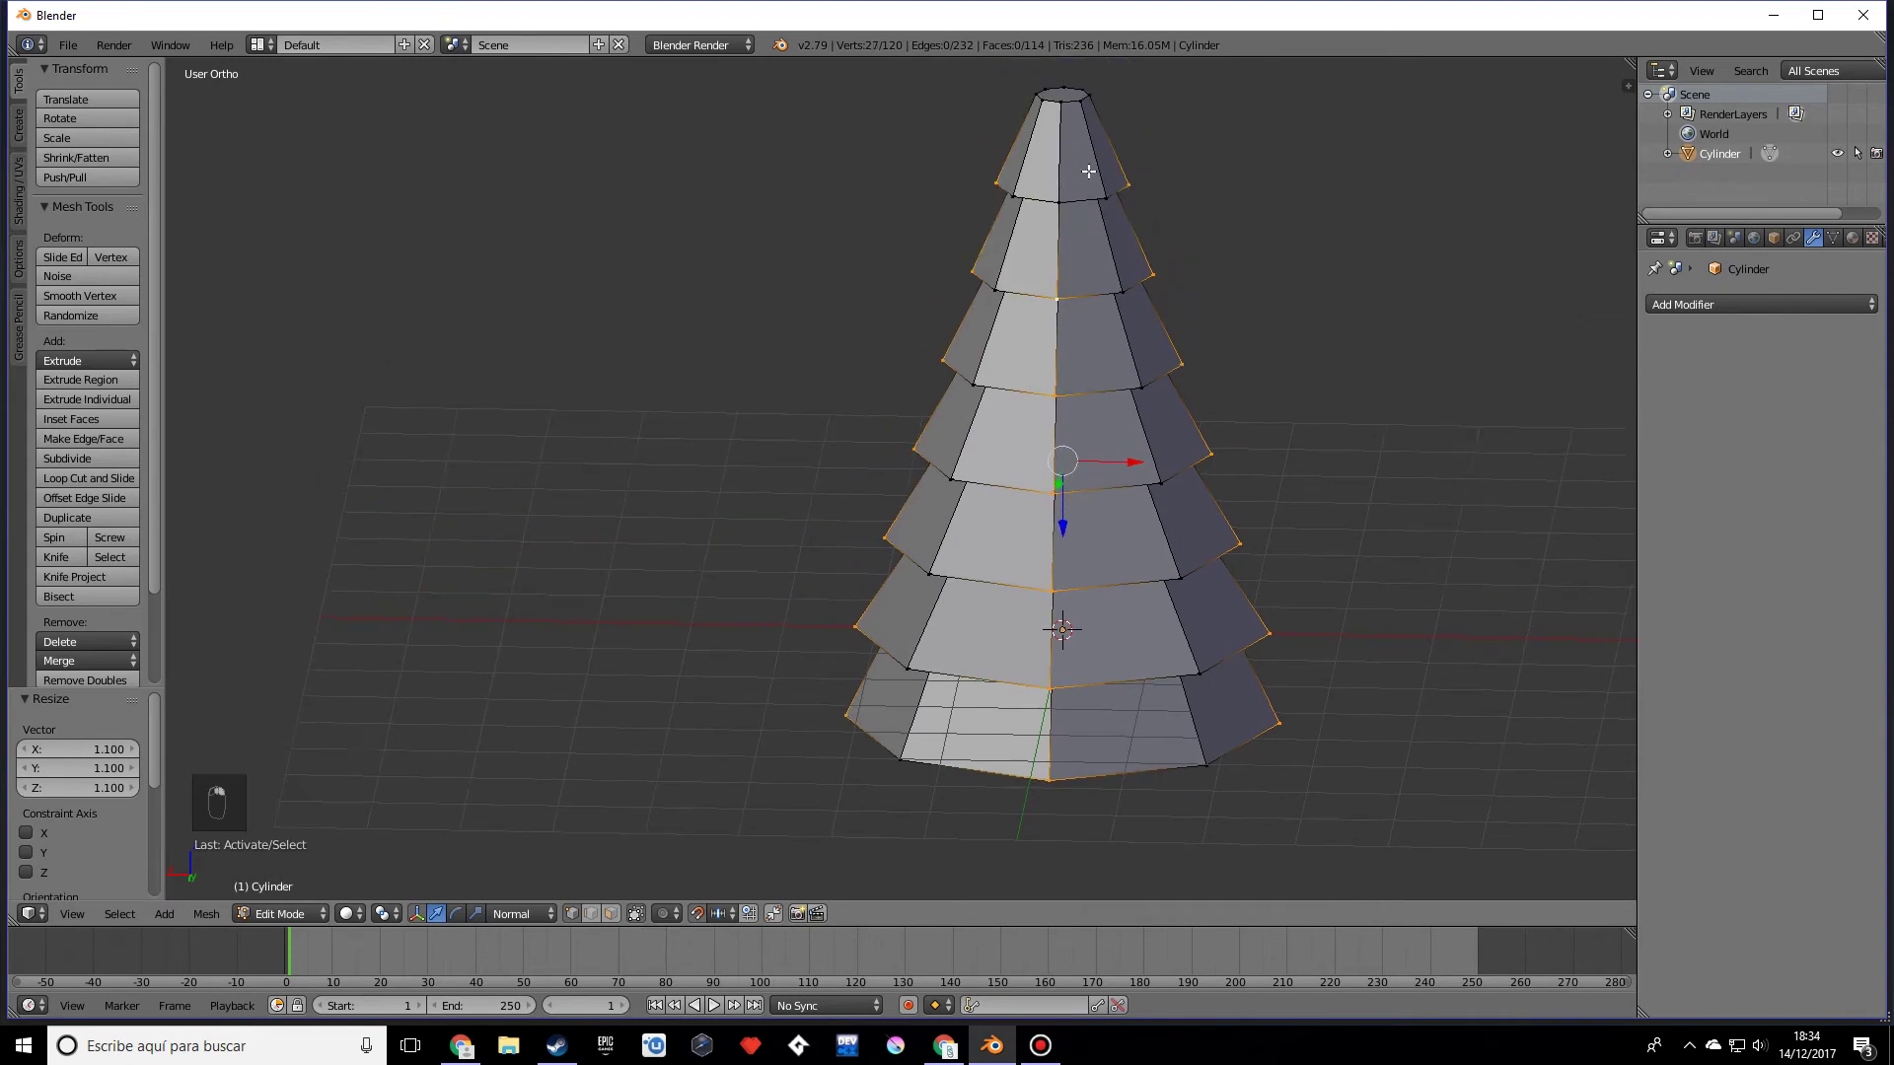
{"action": "right_click", "coordinate": [1065, 194], "text": "shift"}
Step: Set transform orientation to Global, disable proportional editing, and start moving the rims vertically
{"action": "left_click", "coordinate": [495, 920]}
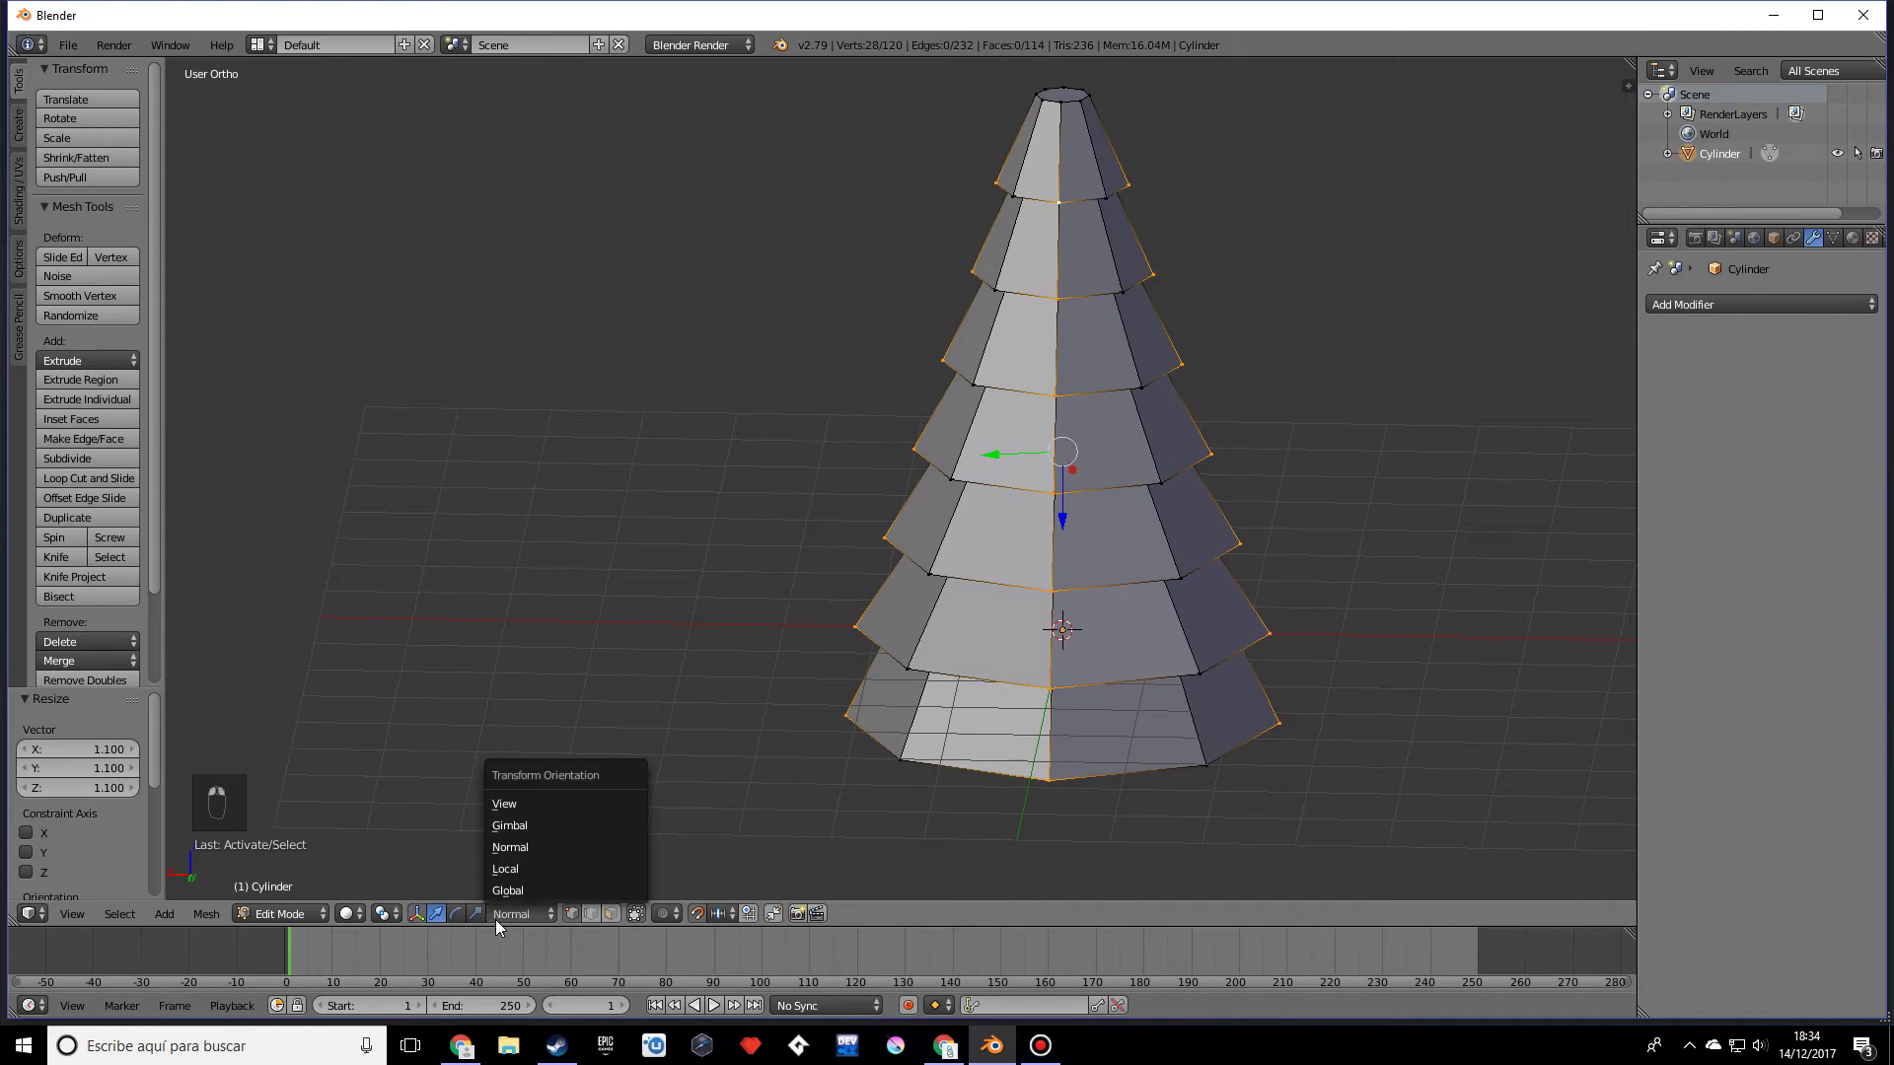
{"action": "left_click", "coordinate": [523, 881]}
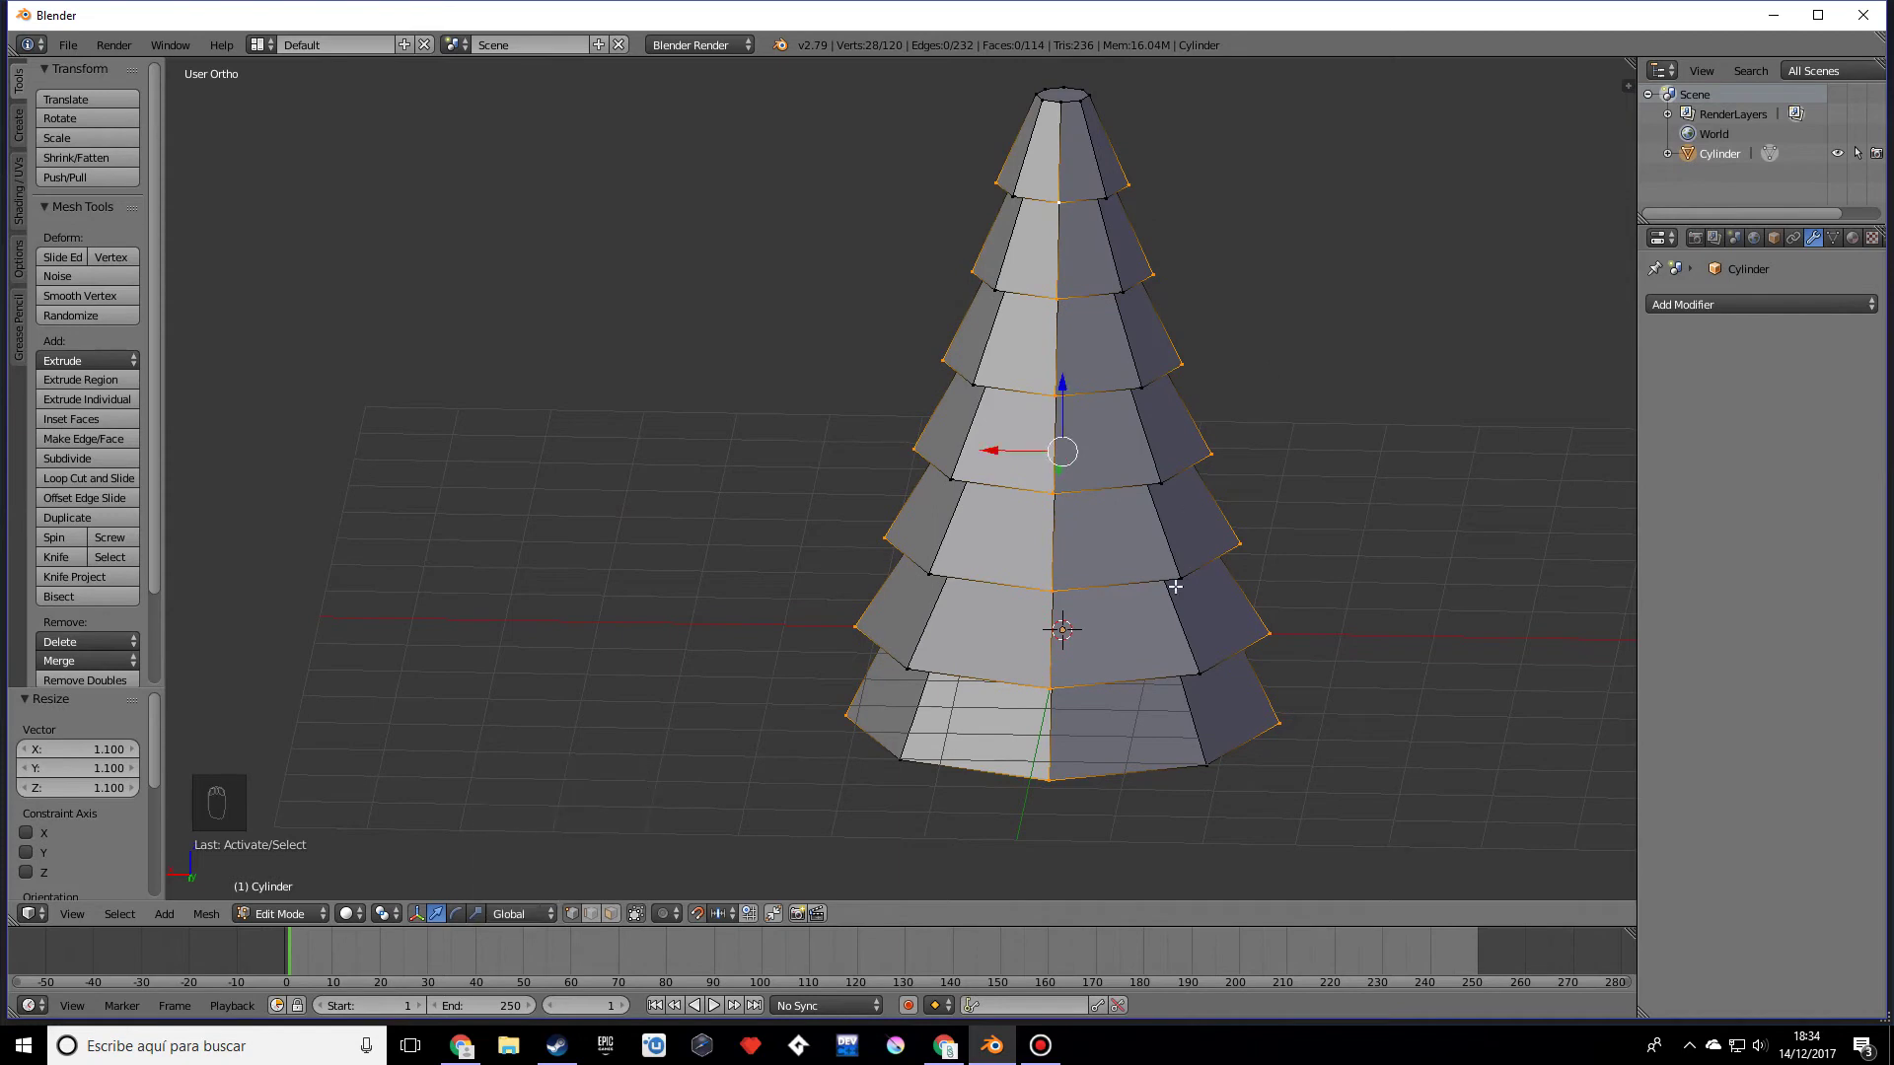
{"action": "middle_click_drag", "start_coordinate": [1138, 593], "coordinate": [1129, 371]}
{"action": "middle_click_drag", "start_coordinate": [1233, 673], "coordinate": [912, 460]}
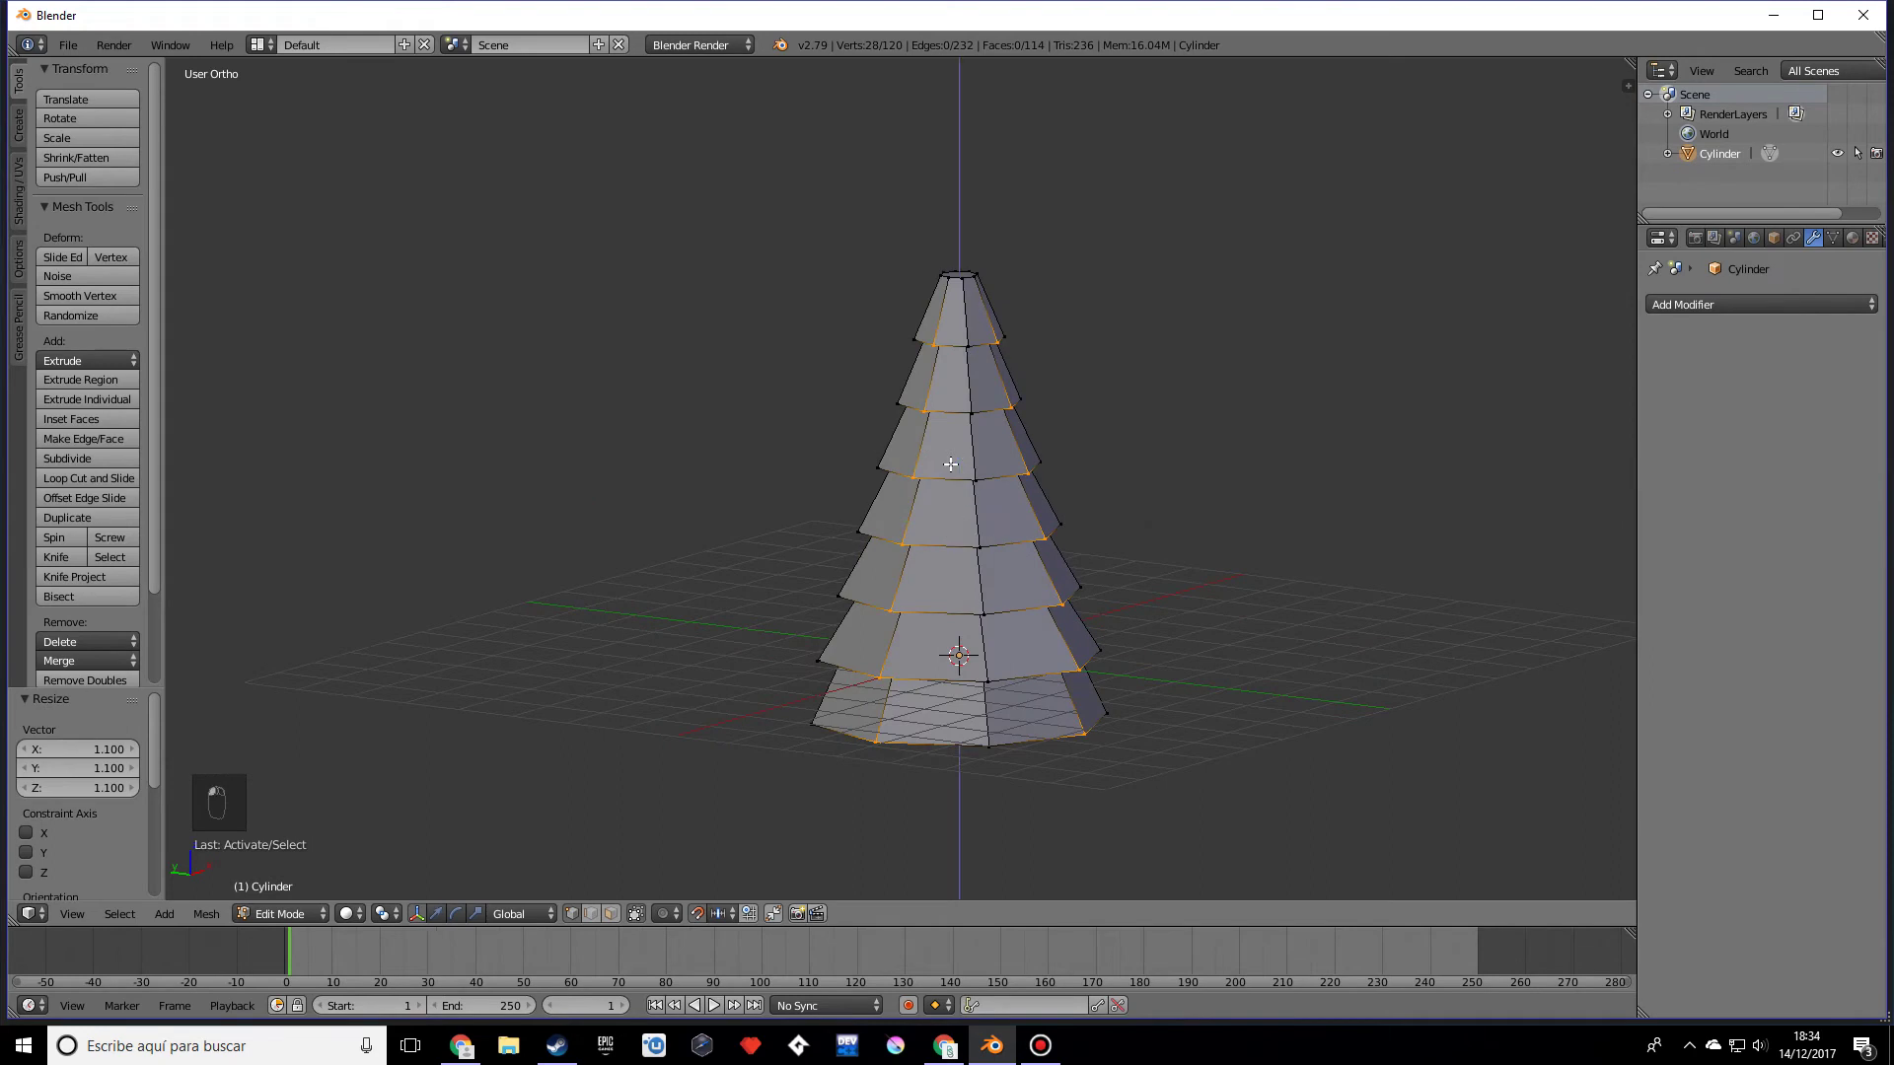
{"action": "left_click", "coordinate": [948, 464]}
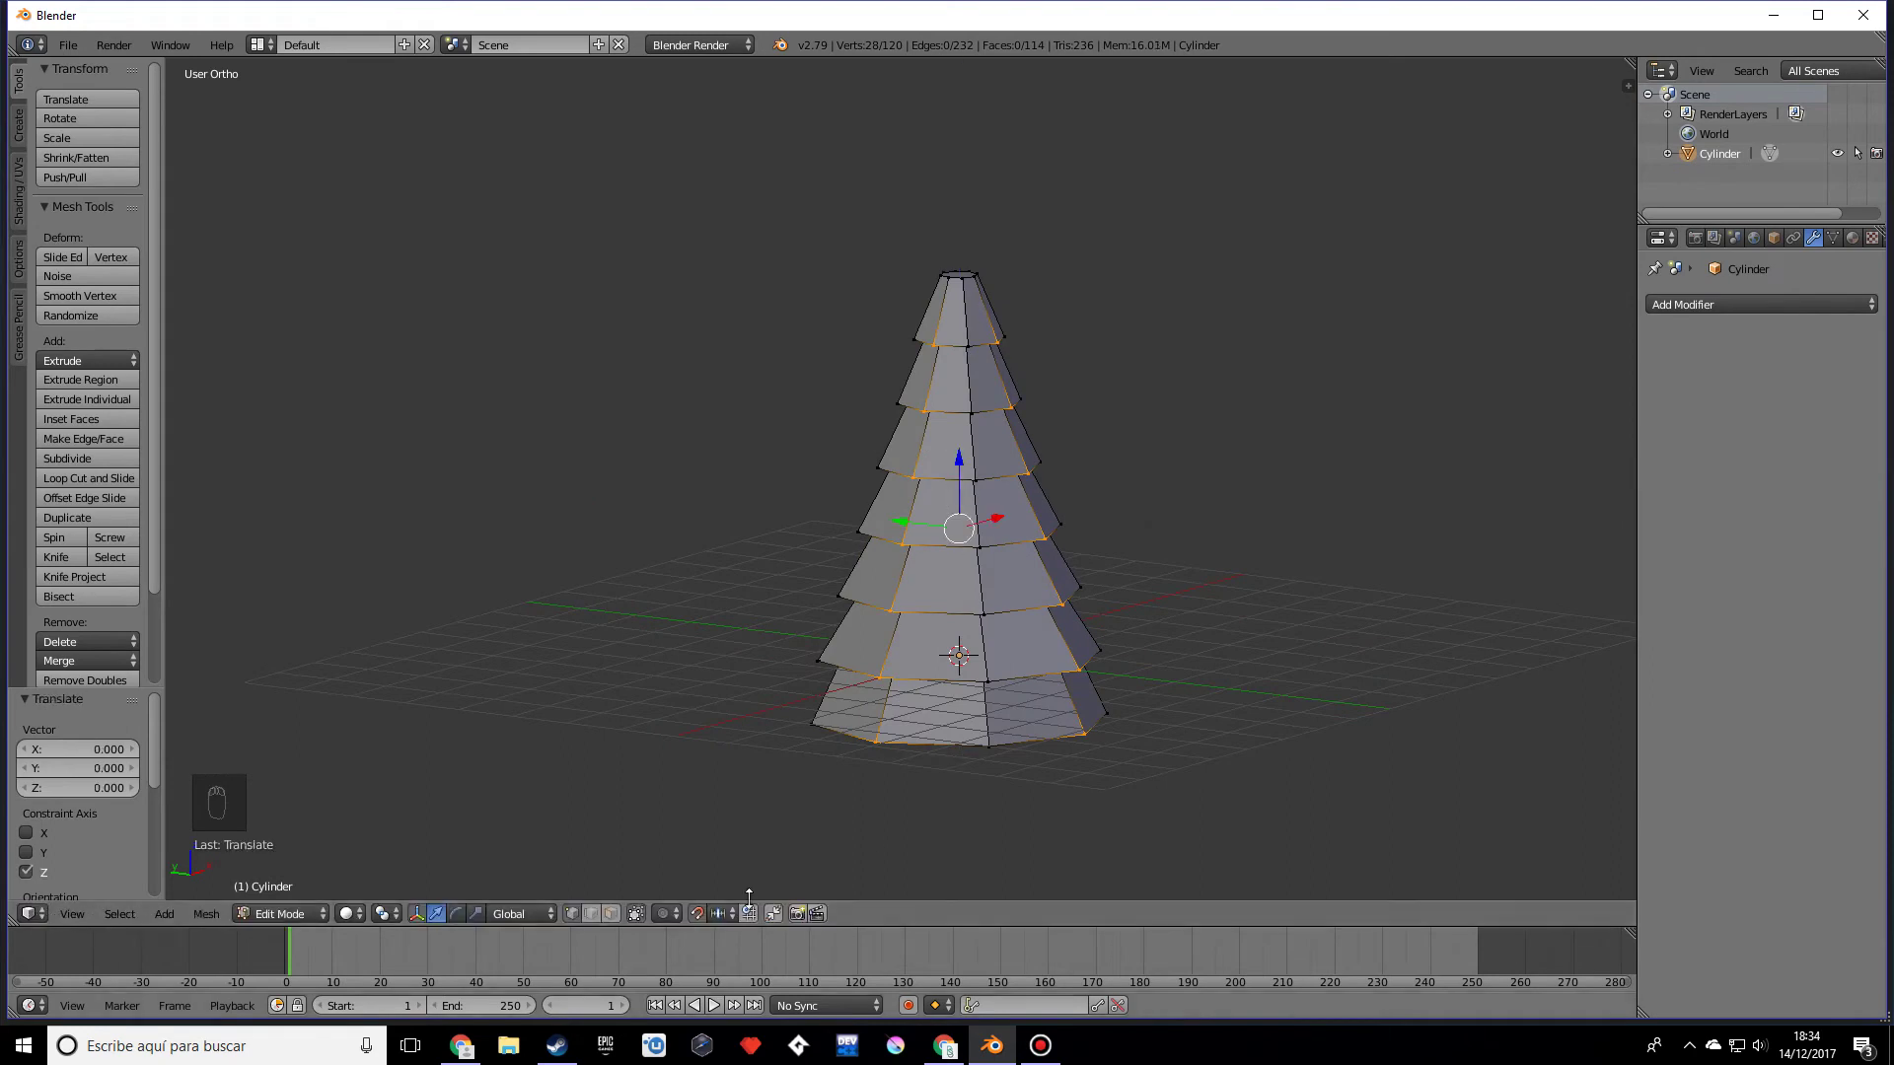
{"action": "key", "text": "o"}
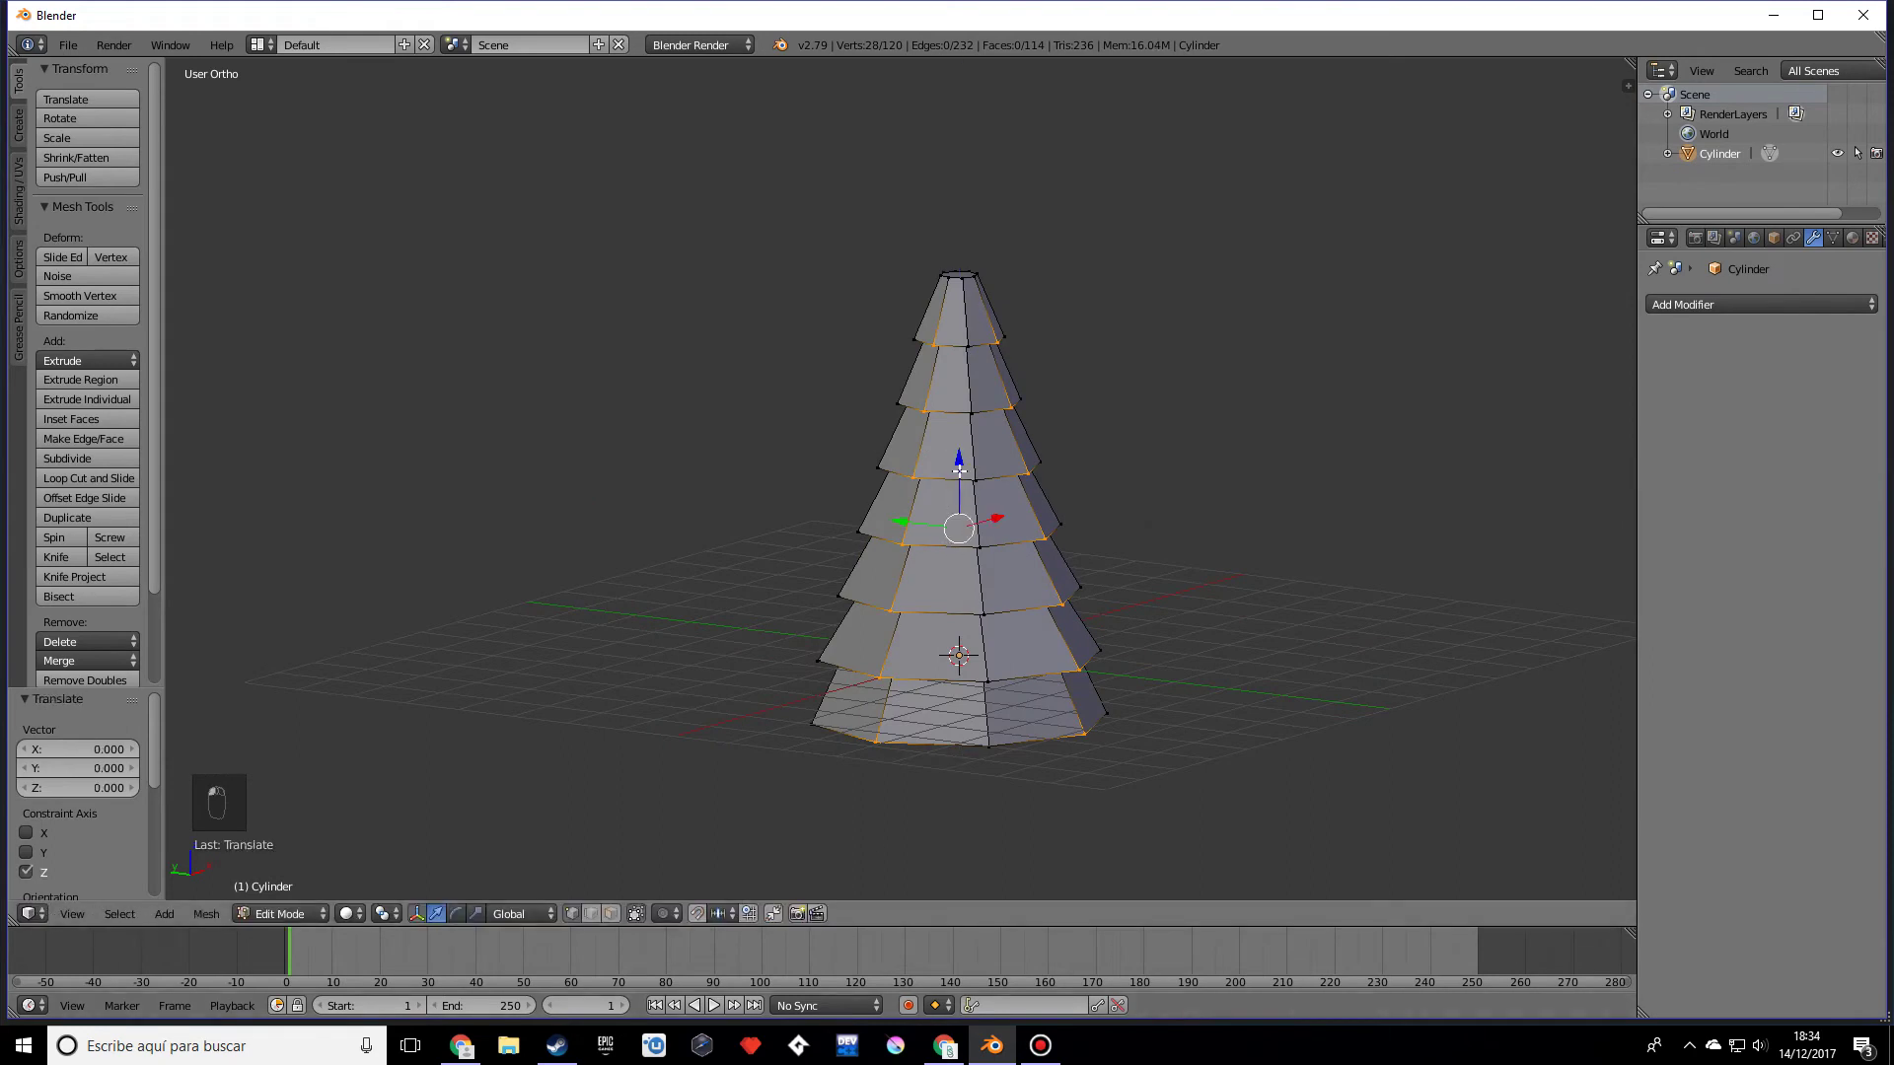
{"action": "left_click", "coordinate": [957, 471]}
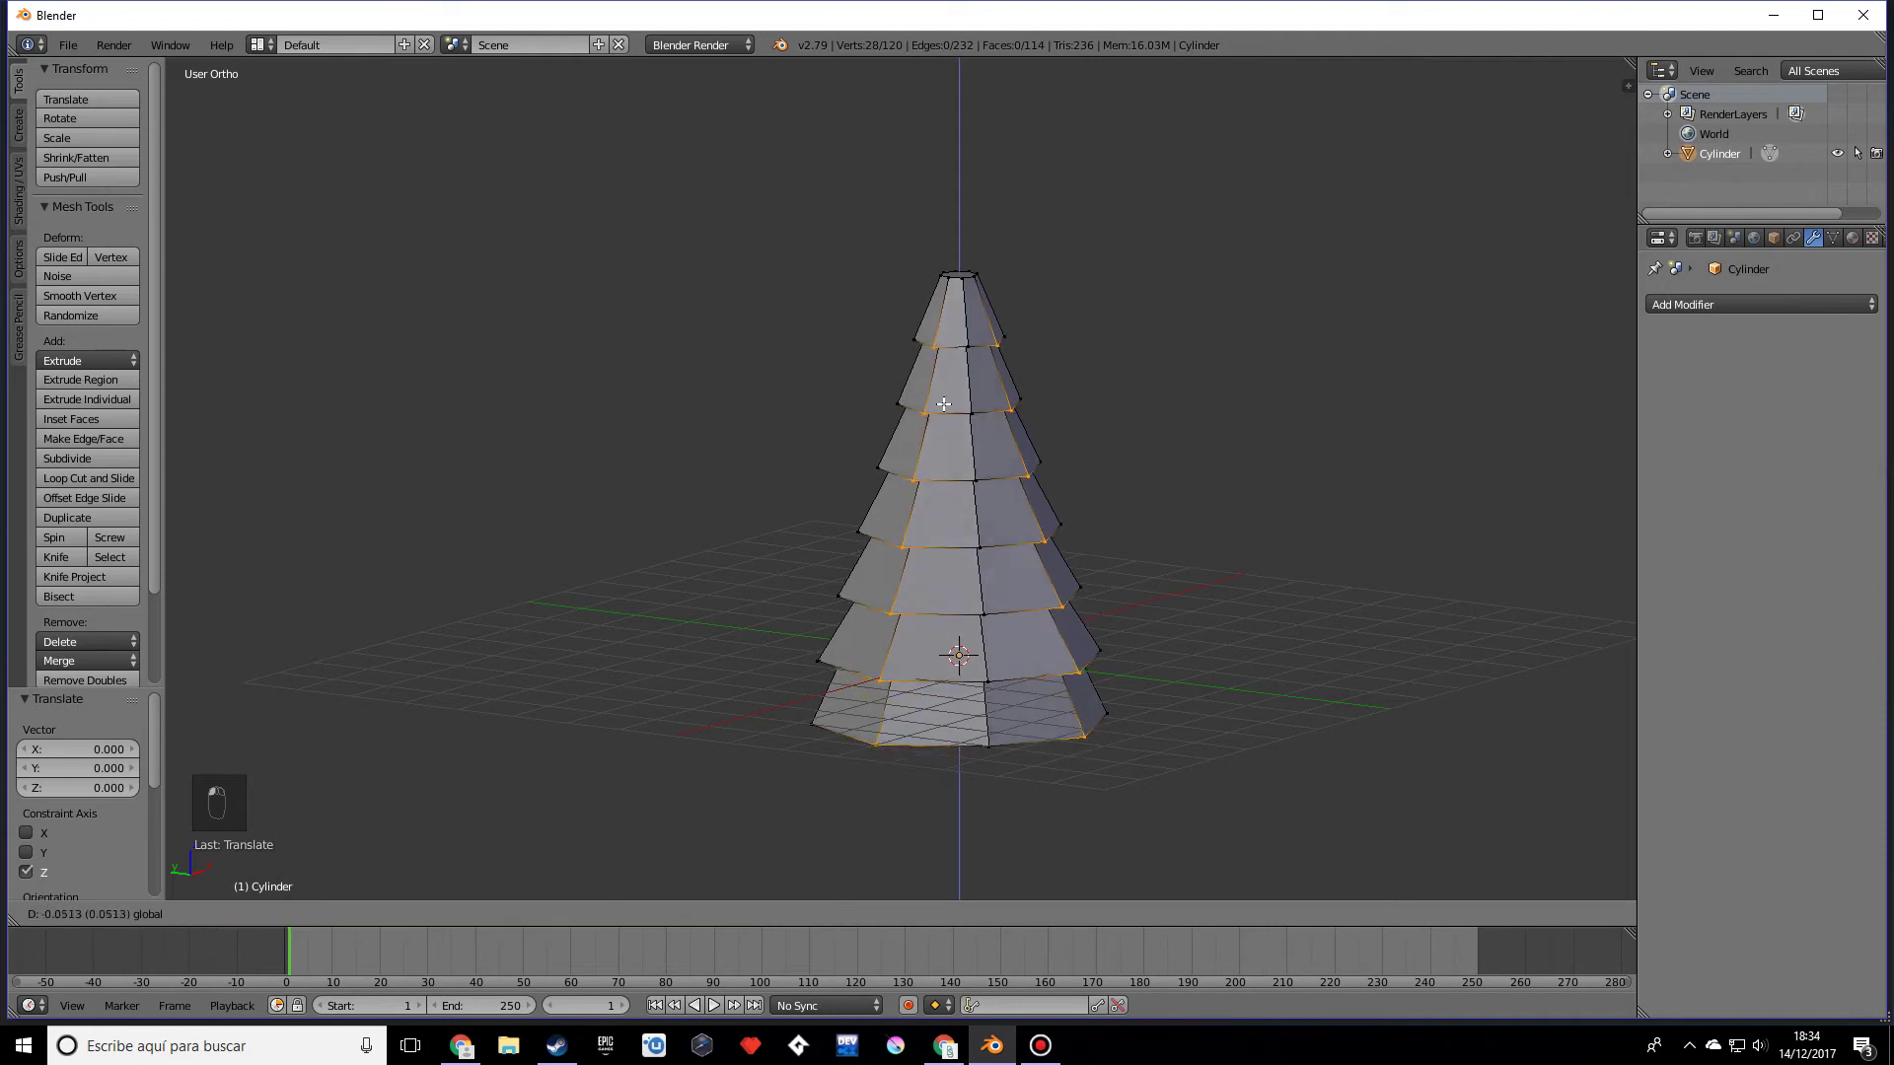
Step: Confirm lowering the selected tier rims by 0.1 on Z
{"action": "left_click", "coordinate": [1133, 583]}
{"action": "middle_click_drag", "start_coordinate": [1132, 583], "coordinate": [1049, 500]}
{"action": "scroll", "coordinate": [968, 457], "scroll_direction": "up", "scroll_amount": 3}
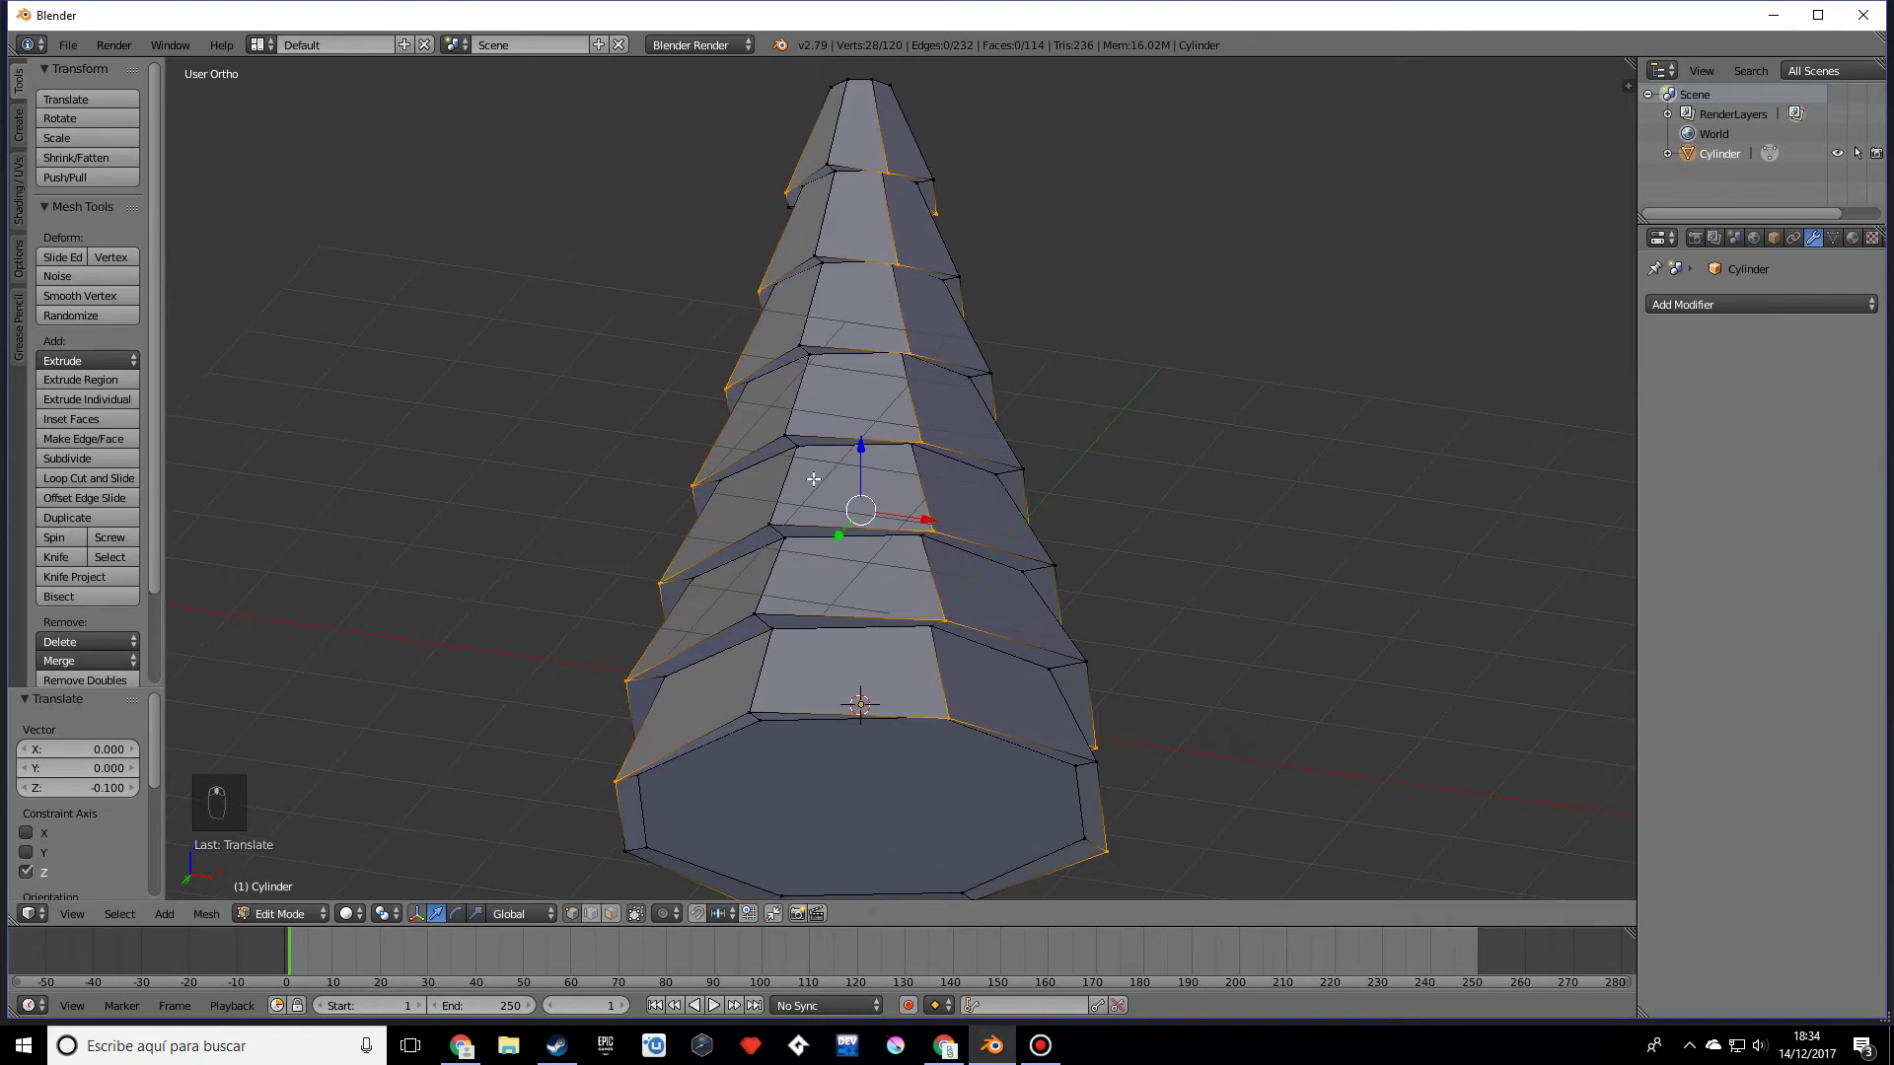
Step: Select the inner edge loops of every tier plus the bottom loop and base cap
{"action": "right_click", "coordinate": [808, 451], "text": "alt"}
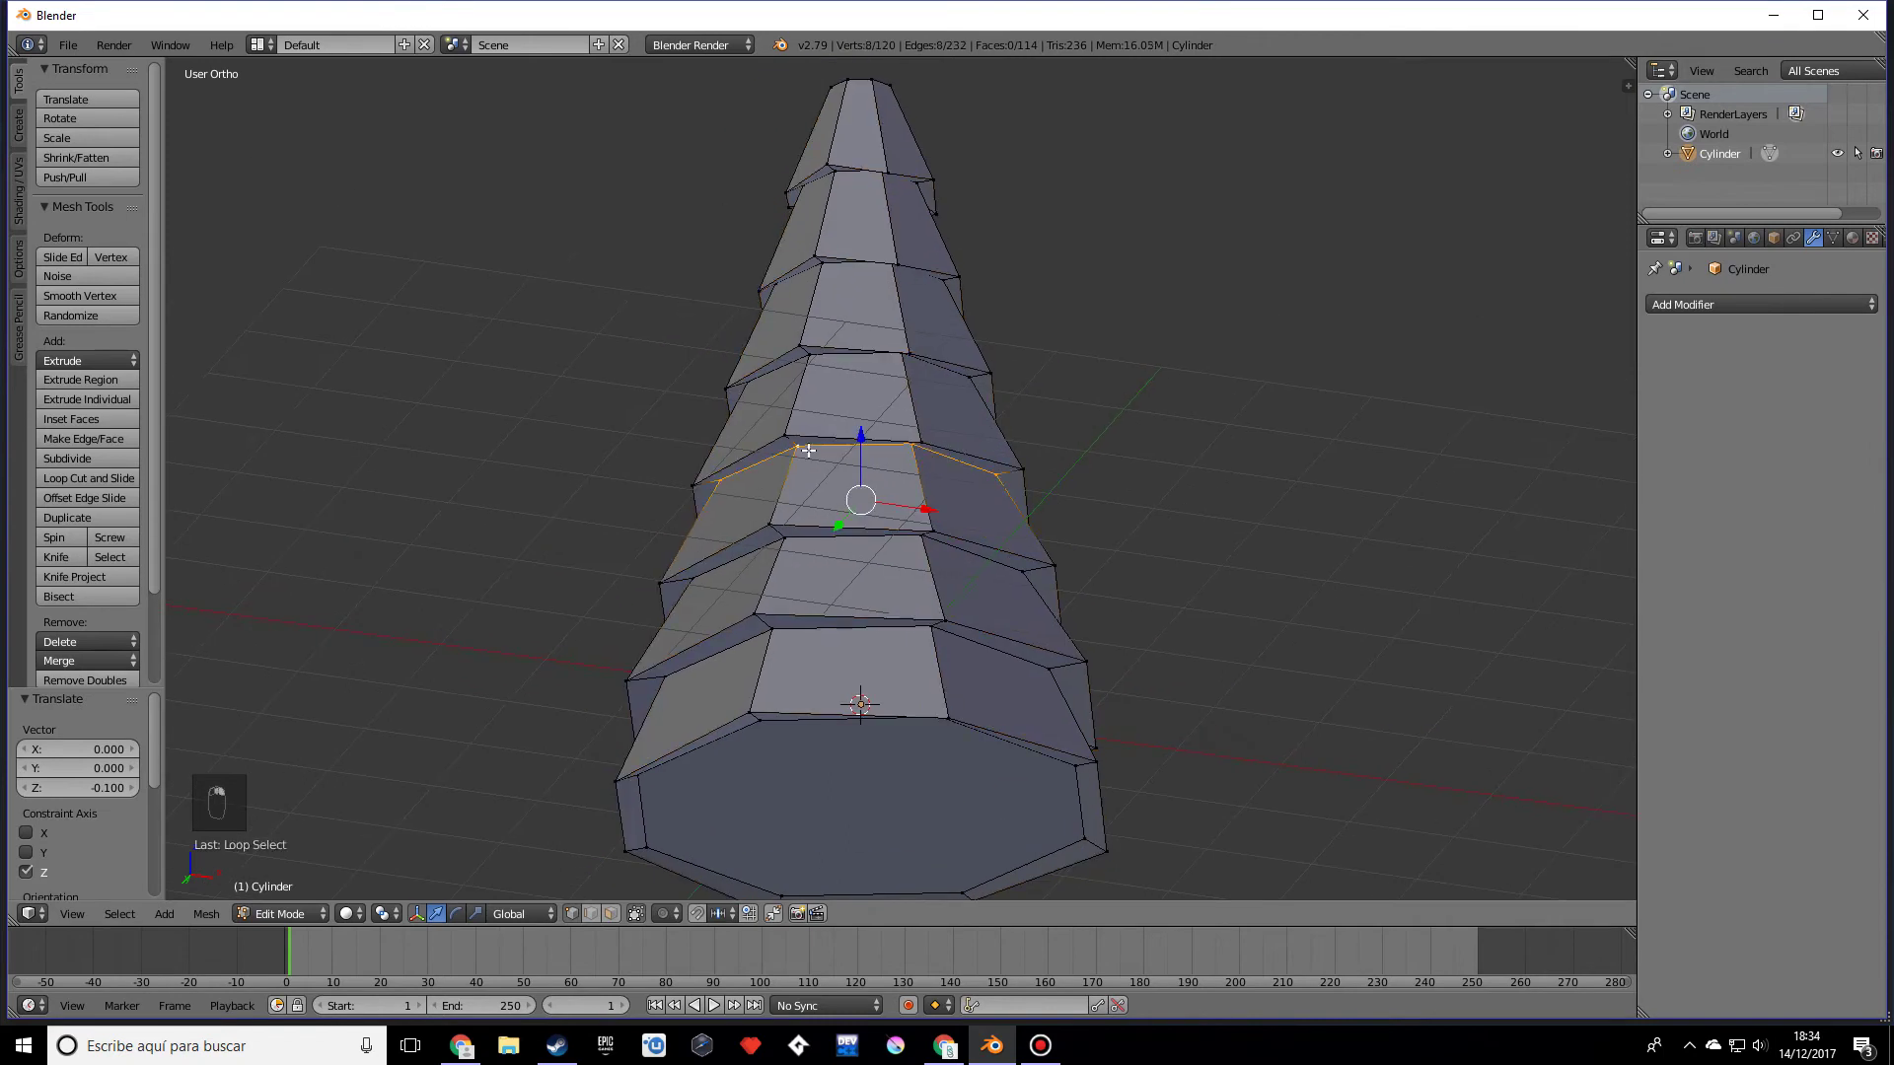
{"action": "right_click", "coordinate": [785, 639], "text": "alt"}
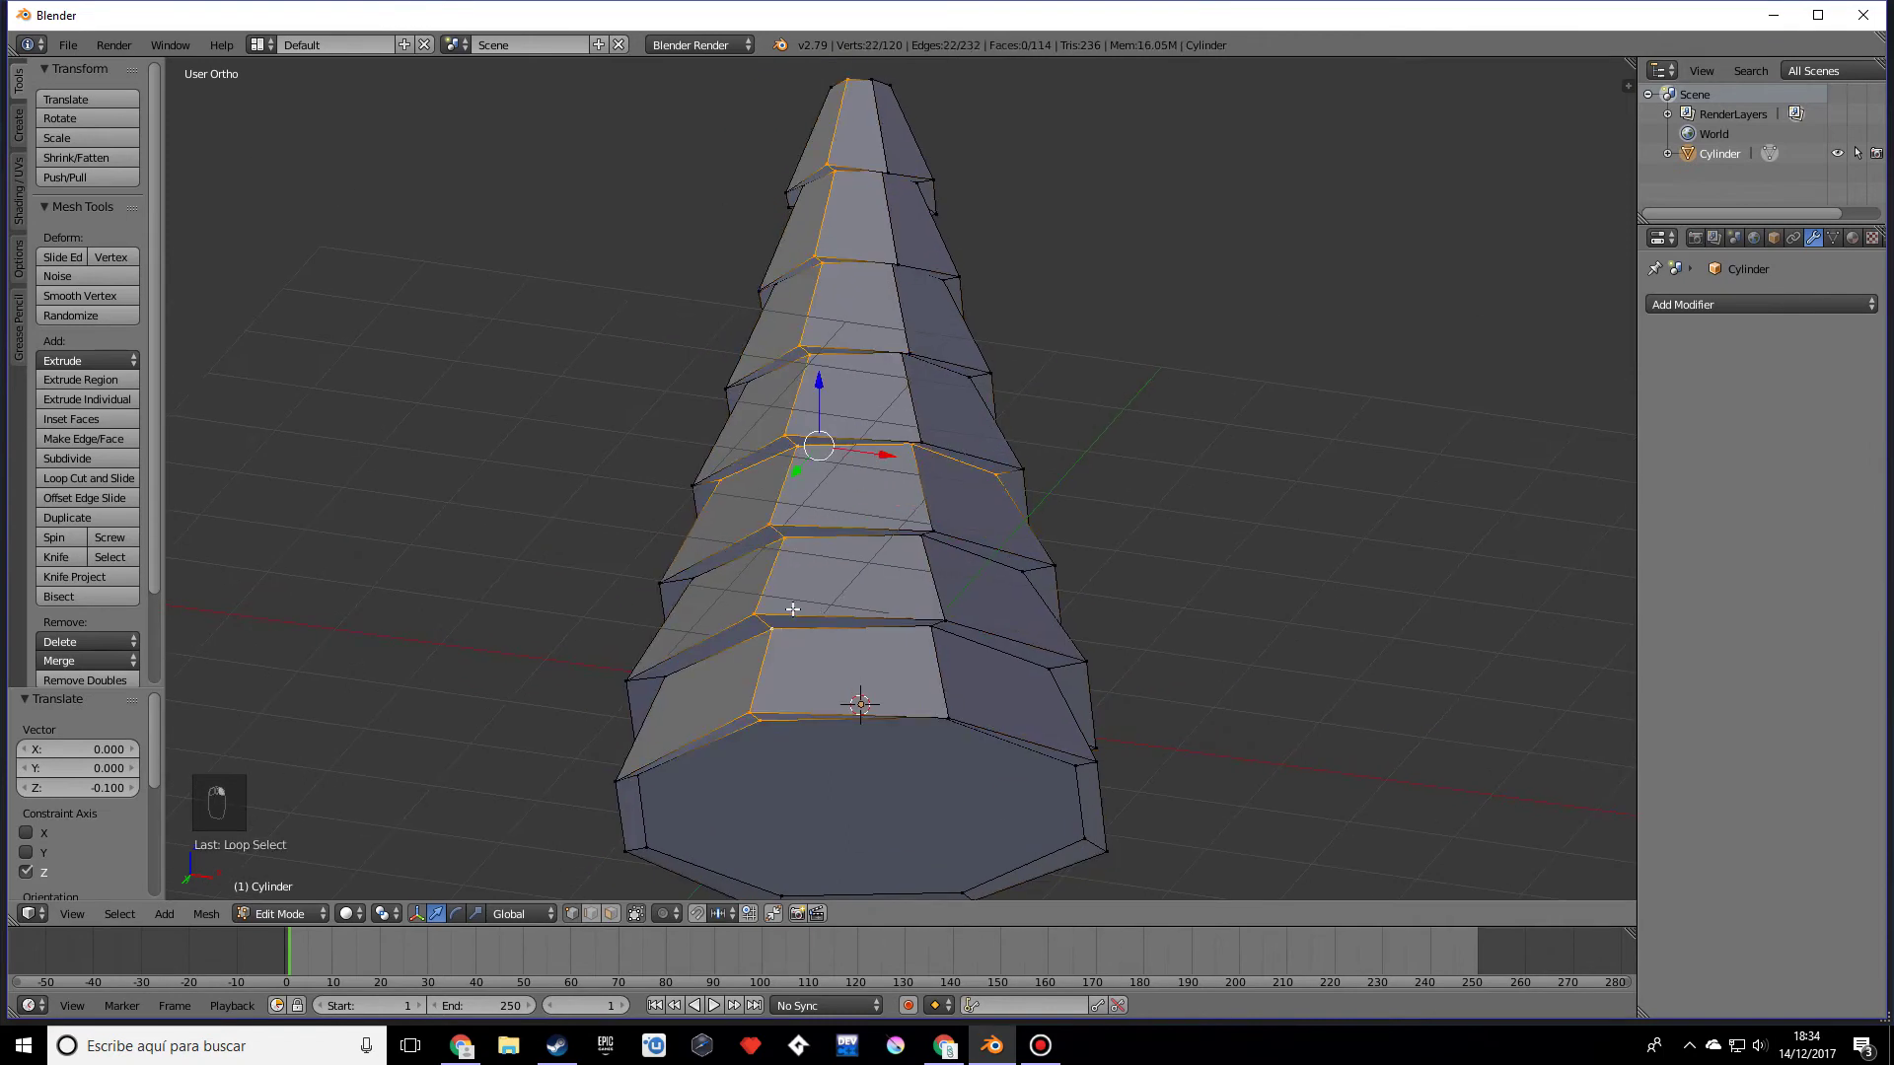
{"action": "right_click", "coordinate": [816, 534], "text": "alt+shift"}
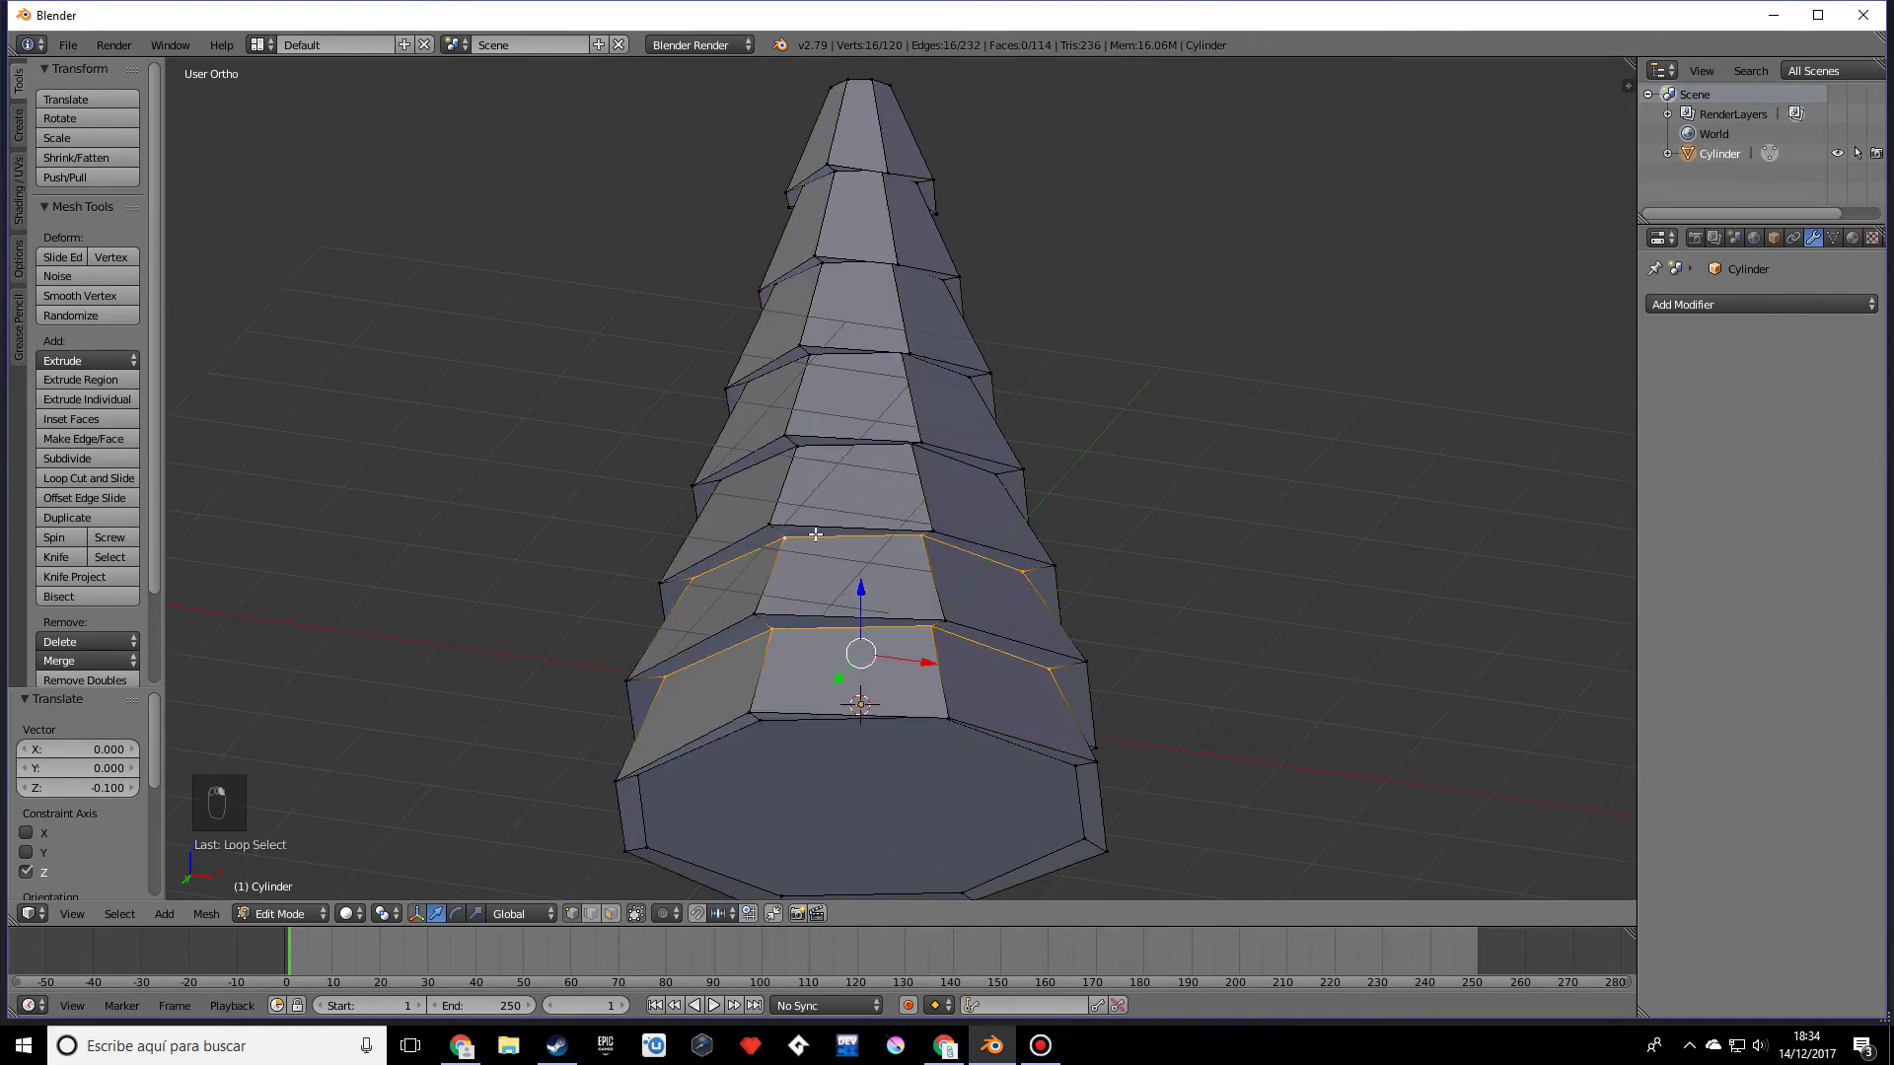
{"action": "right_click", "coordinate": [826, 455], "text": "alt+shift"}
{"action": "right_click", "coordinate": [847, 375], "text": "alt+shift"}
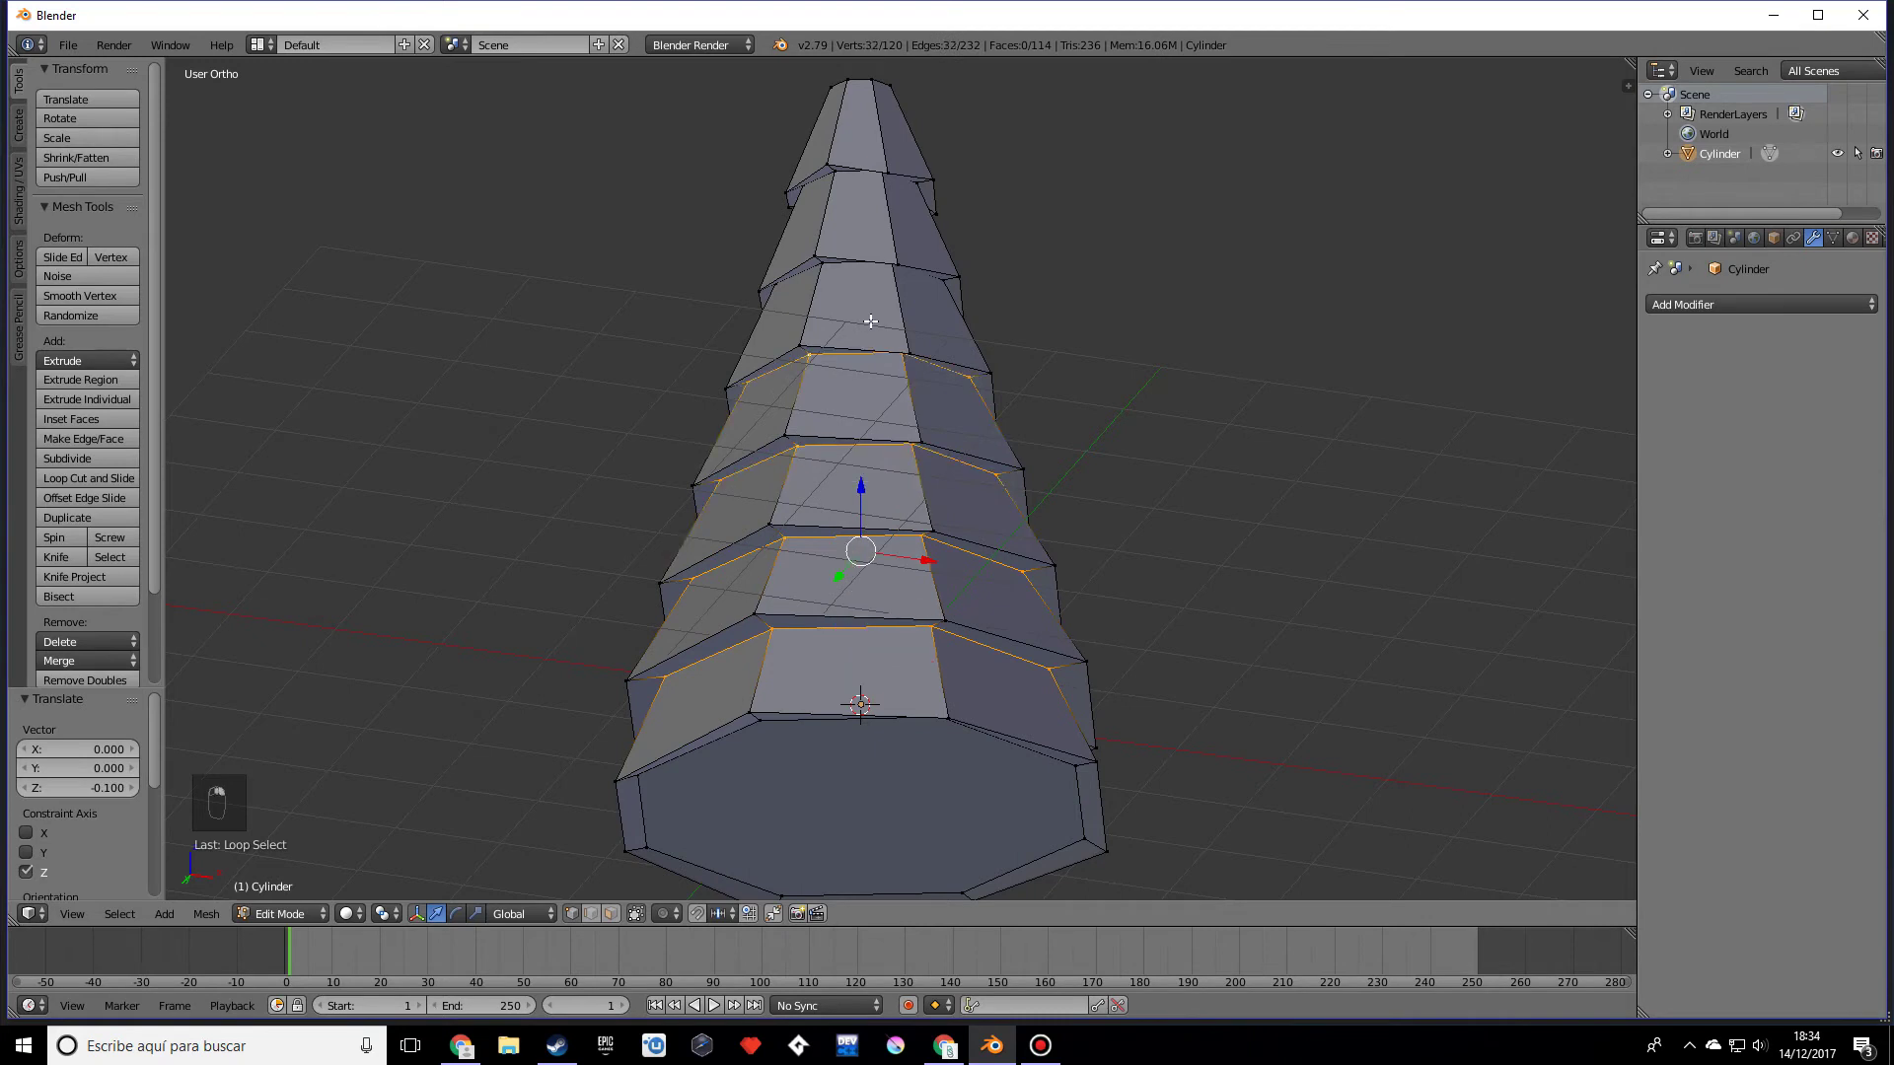
{"action": "right_click", "coordinate": [846, 266], "text": "alt+shift"}
{"action": "right_click", "coordinate": [849, 175], "text": "alt+shift"}
{"action": "scroll", "coordinate": [887, 318], "scroll_direction": "down", "scroll_amount": 2}
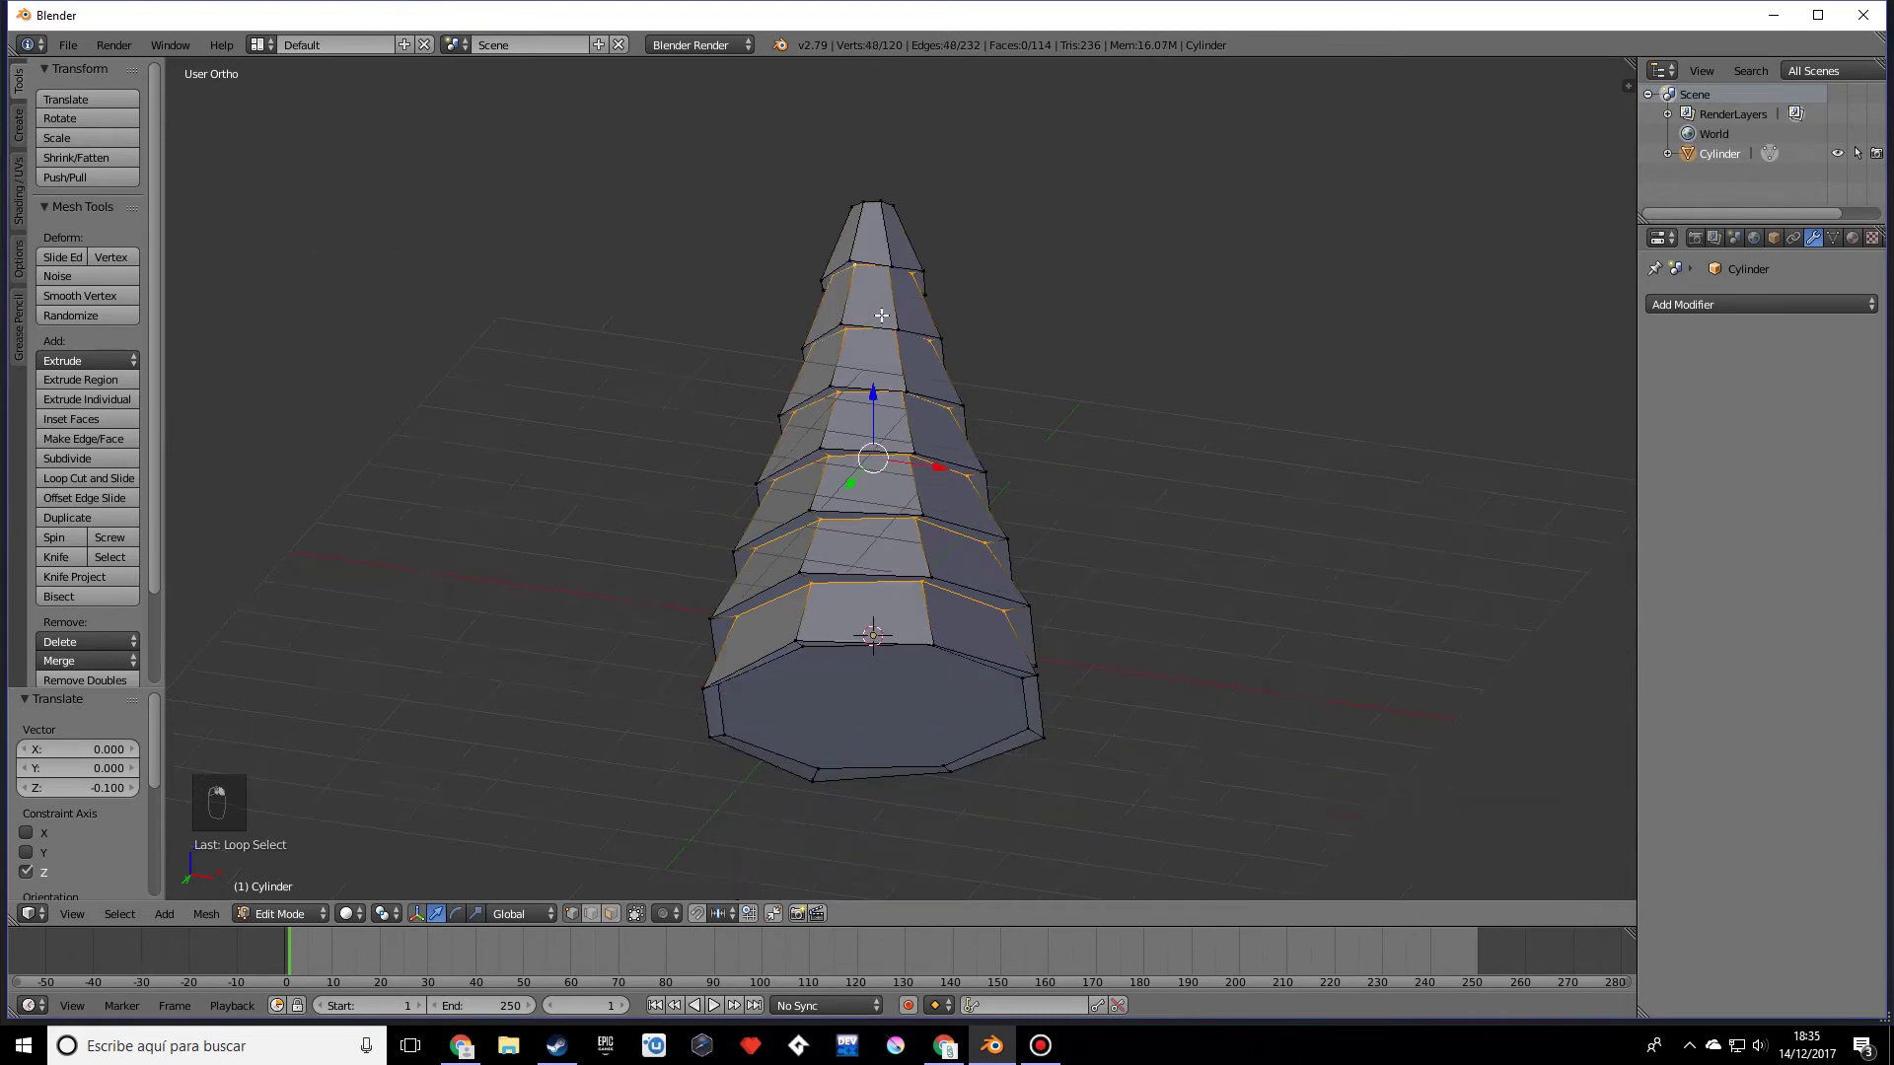
{"action": "right_click", "coordinate": [849, 646], "text": "alt+shift"}
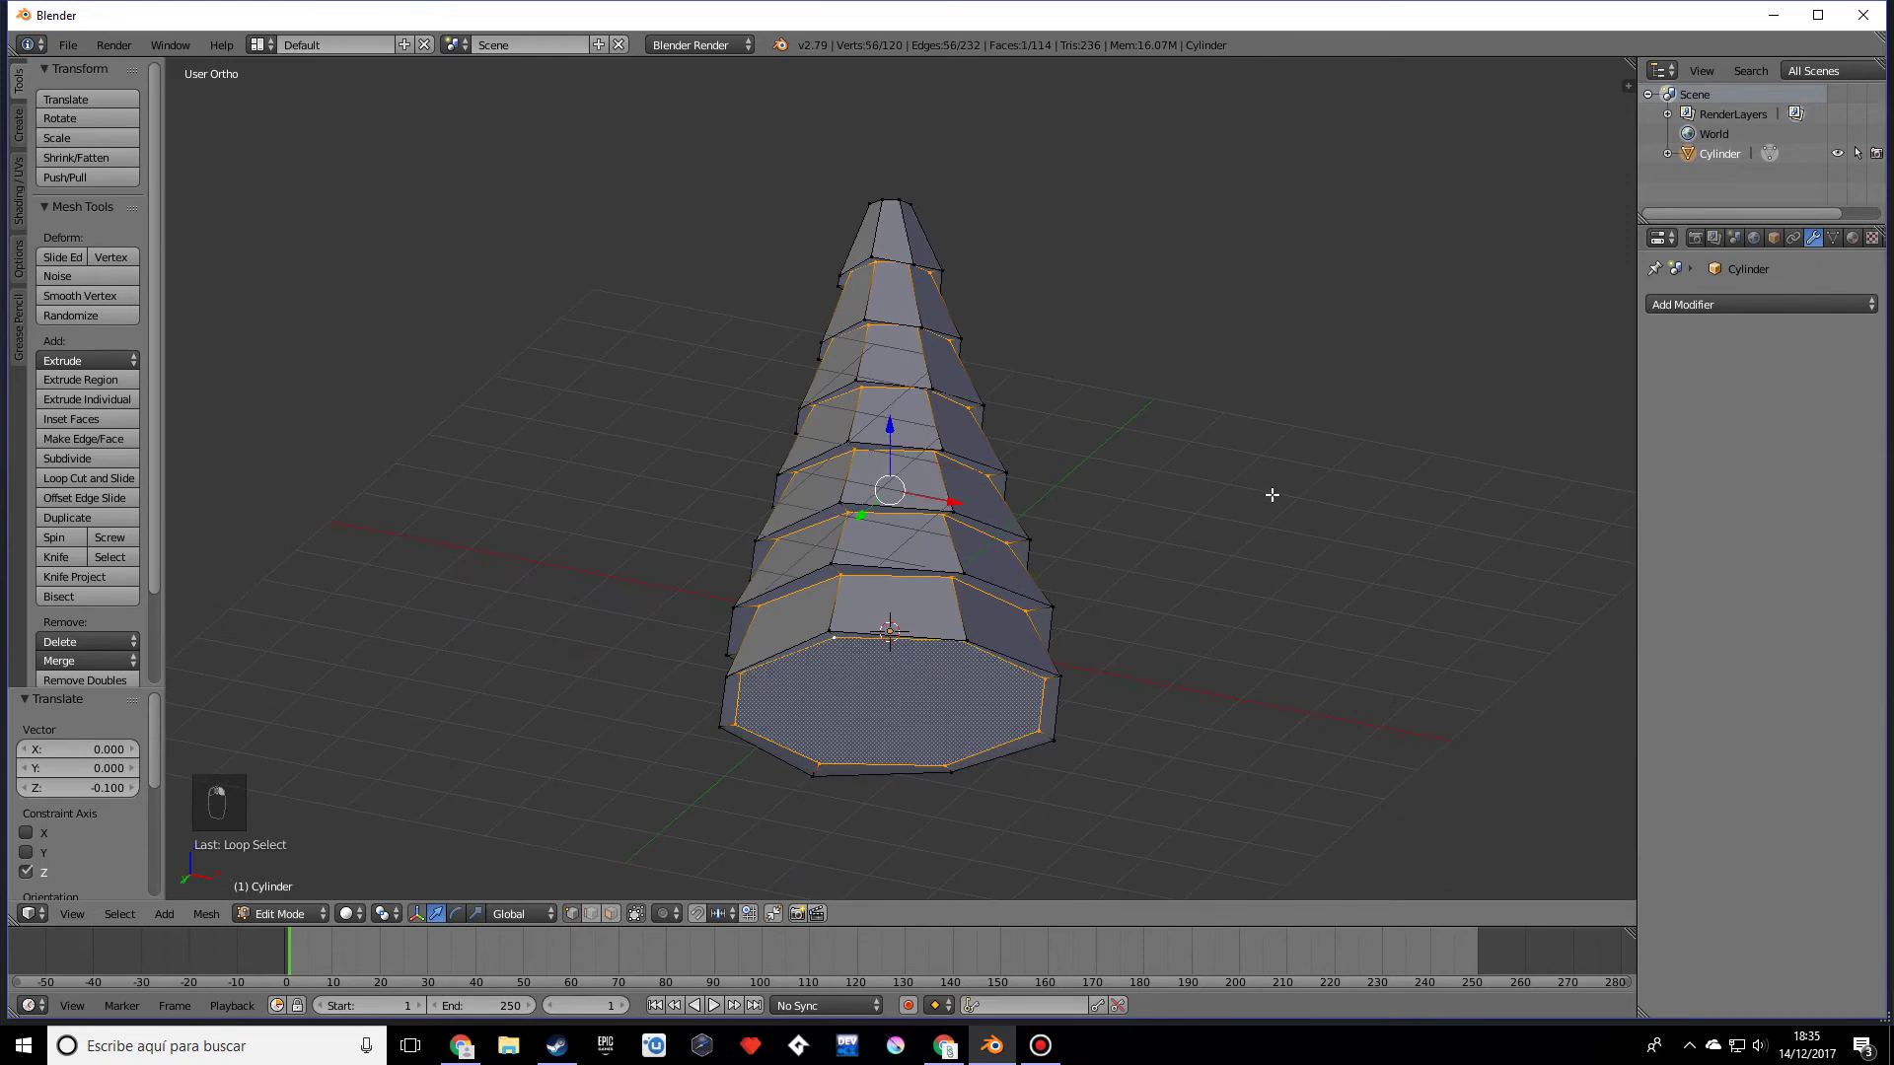
Step: Scale the selected inner loops horizontally to 0.824, excluding Z
{"action": "middle_click_drag", "start_coordinate": [1296, 485], "coordinate": [1311, 559]}
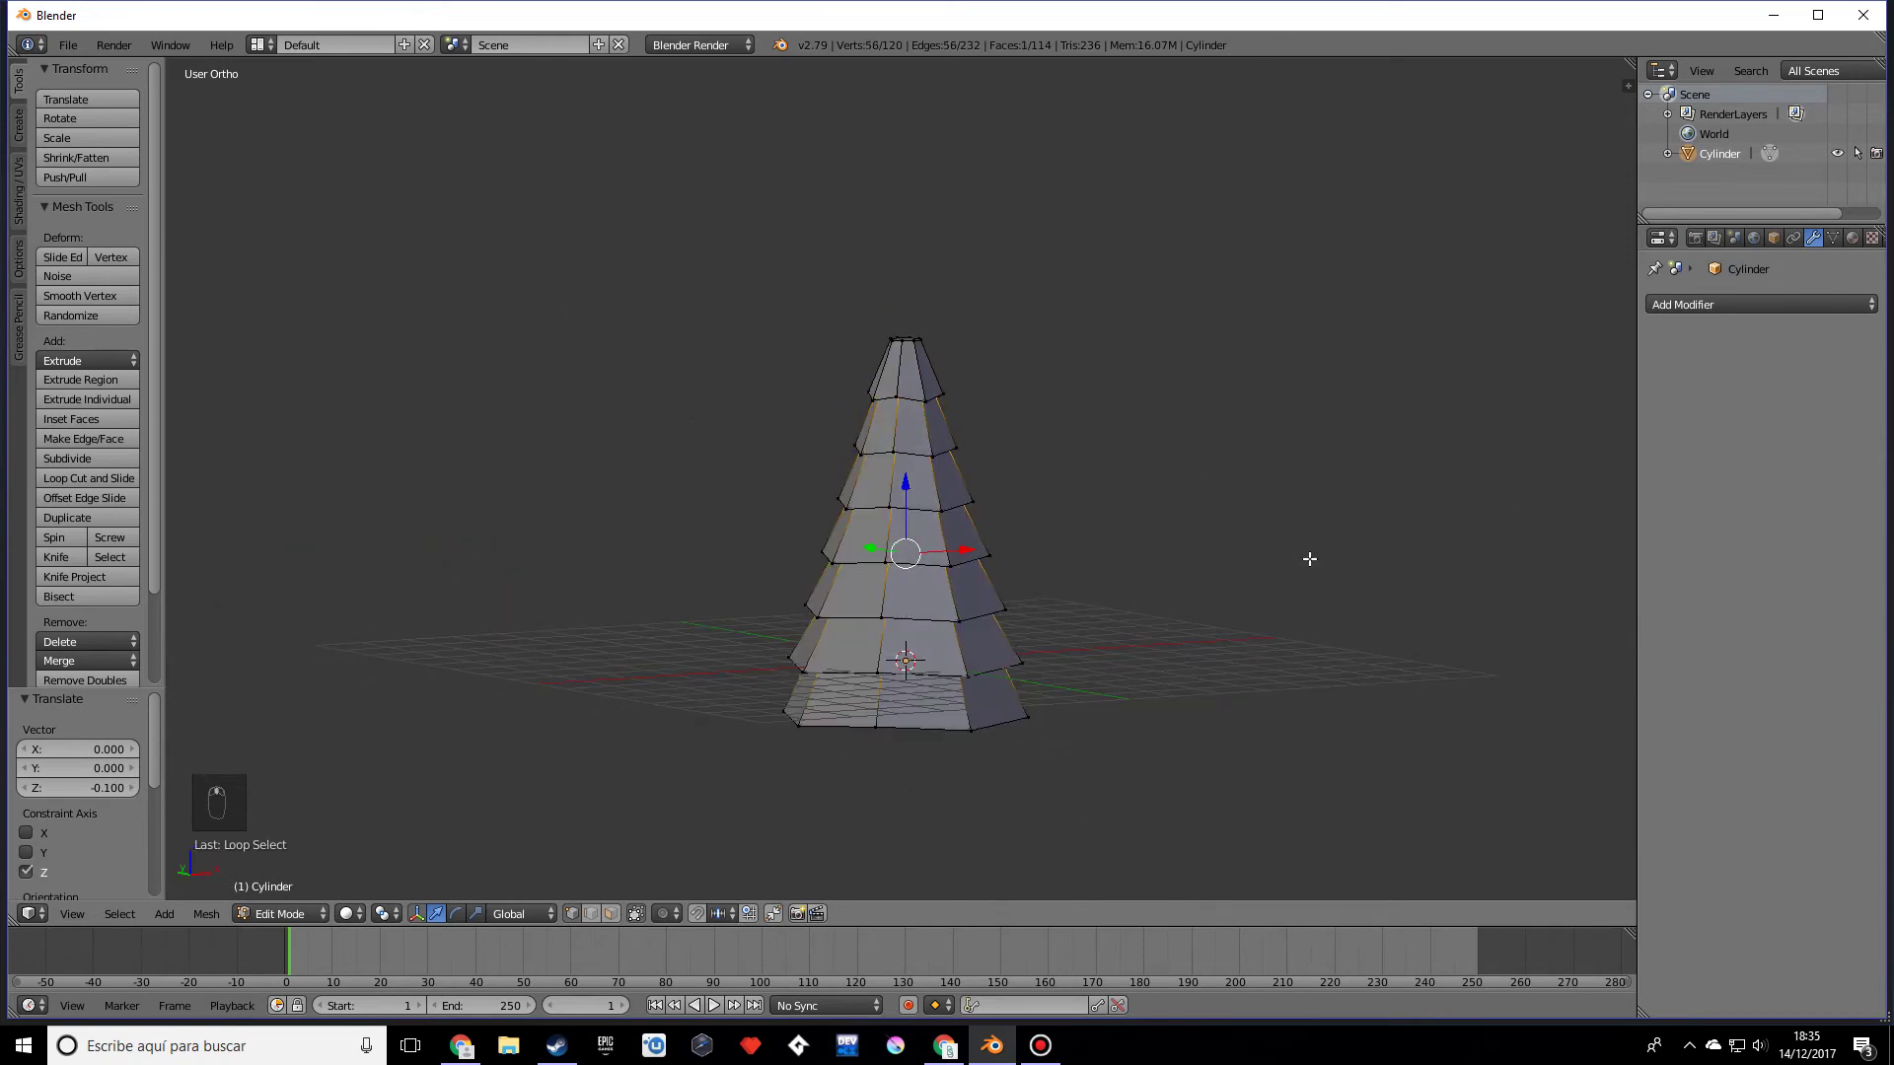
{"action": "key", "text": "s"}
{"action": "key", "text": "shift+z"}
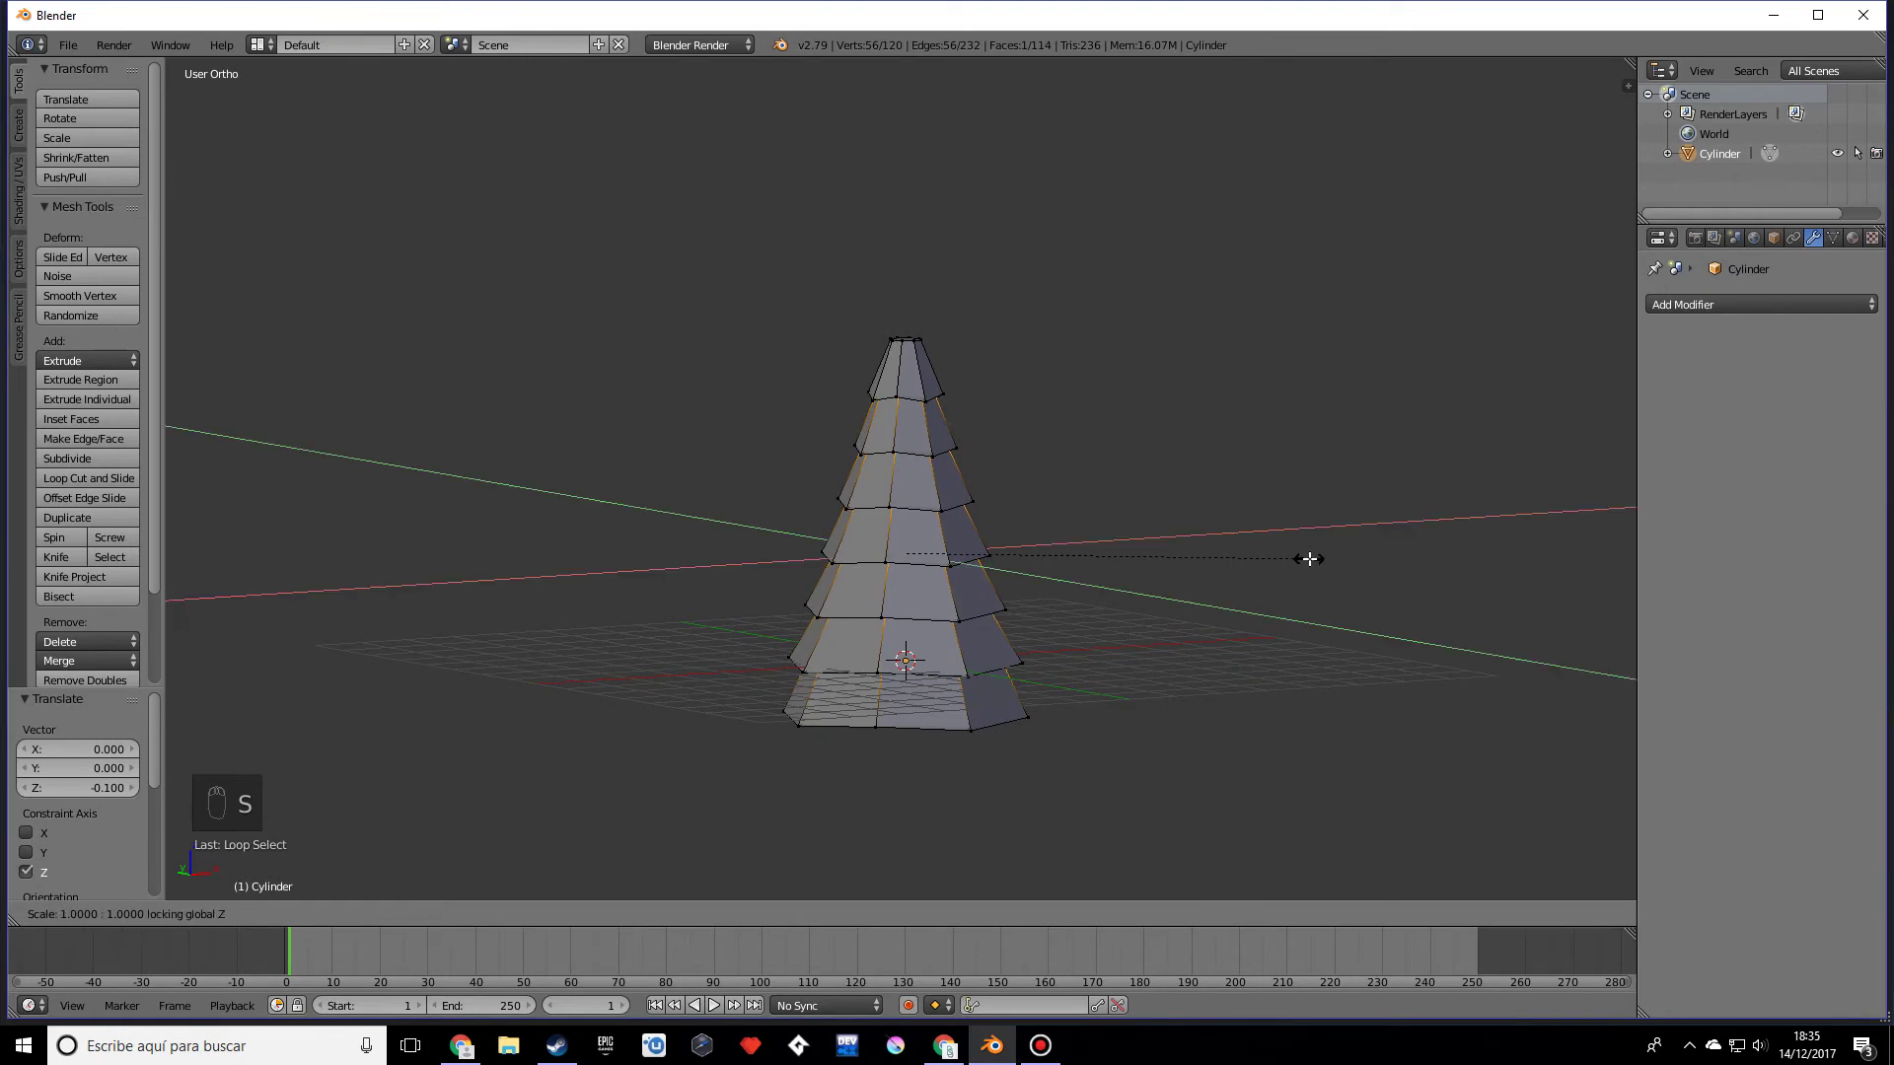
{"action": "left_click", "coordinate": [1234, 550]}
Step: Raise the inner loops 0.129 along Z
{"action": "middle_click_drag", "start_coordinate": [1247, 731], "coordinate": [1217, 681]}
{"action": "key", "text": "g"}
{"action": "key", "text": "z"}
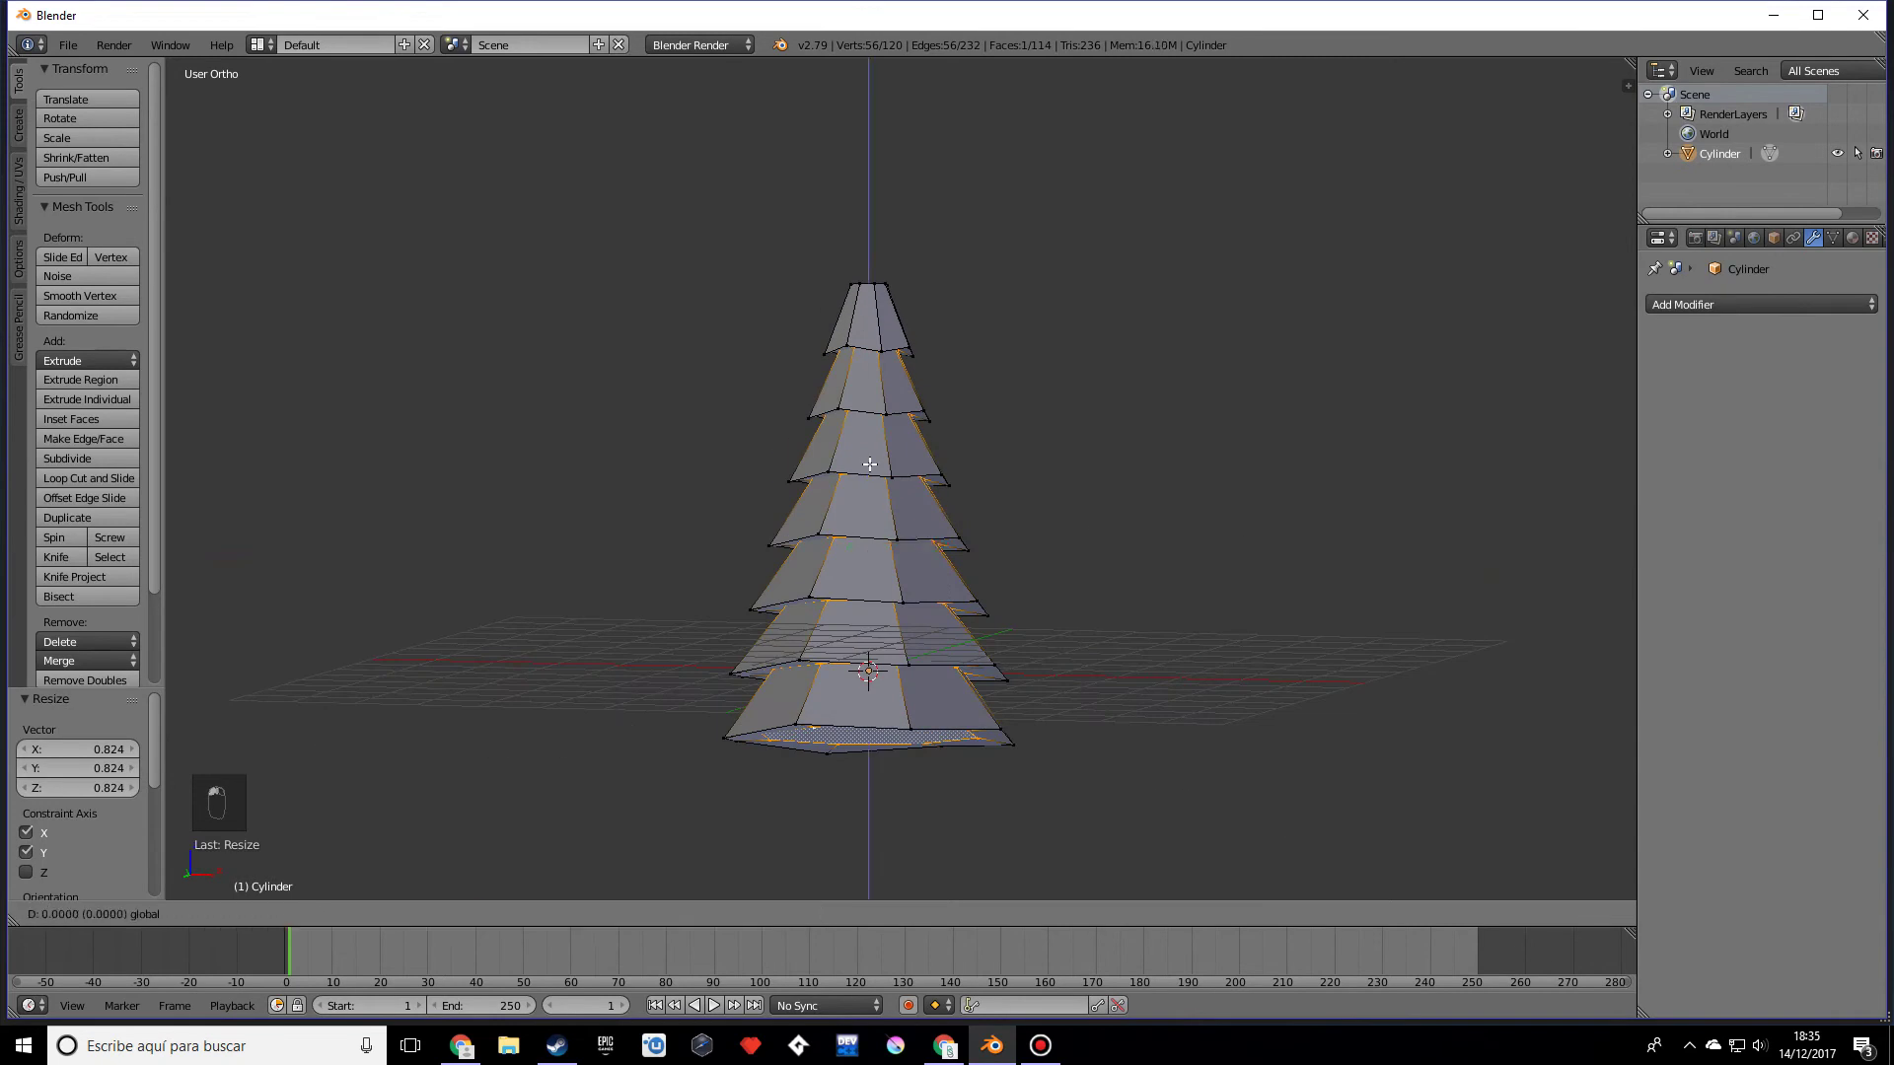
{"action": "left_click", "coordinate": [888, 382]}
{"action": "middle_click_drag", "start_coordinate": [887, 381], "coordinate": [1142, 590]}
Step: Switch to Object Mode and back to Edit Mode, then select a single mesh element
{"action": "key", "text": "Tab"}
{"action": "scroll", "coordinate": [1142, 590], "scroll_direction": "up", "scroll_amount": 3}
{"action": "key", "text": "Tab"}
{"action": "right_click", "coordinate": [932, 651]}
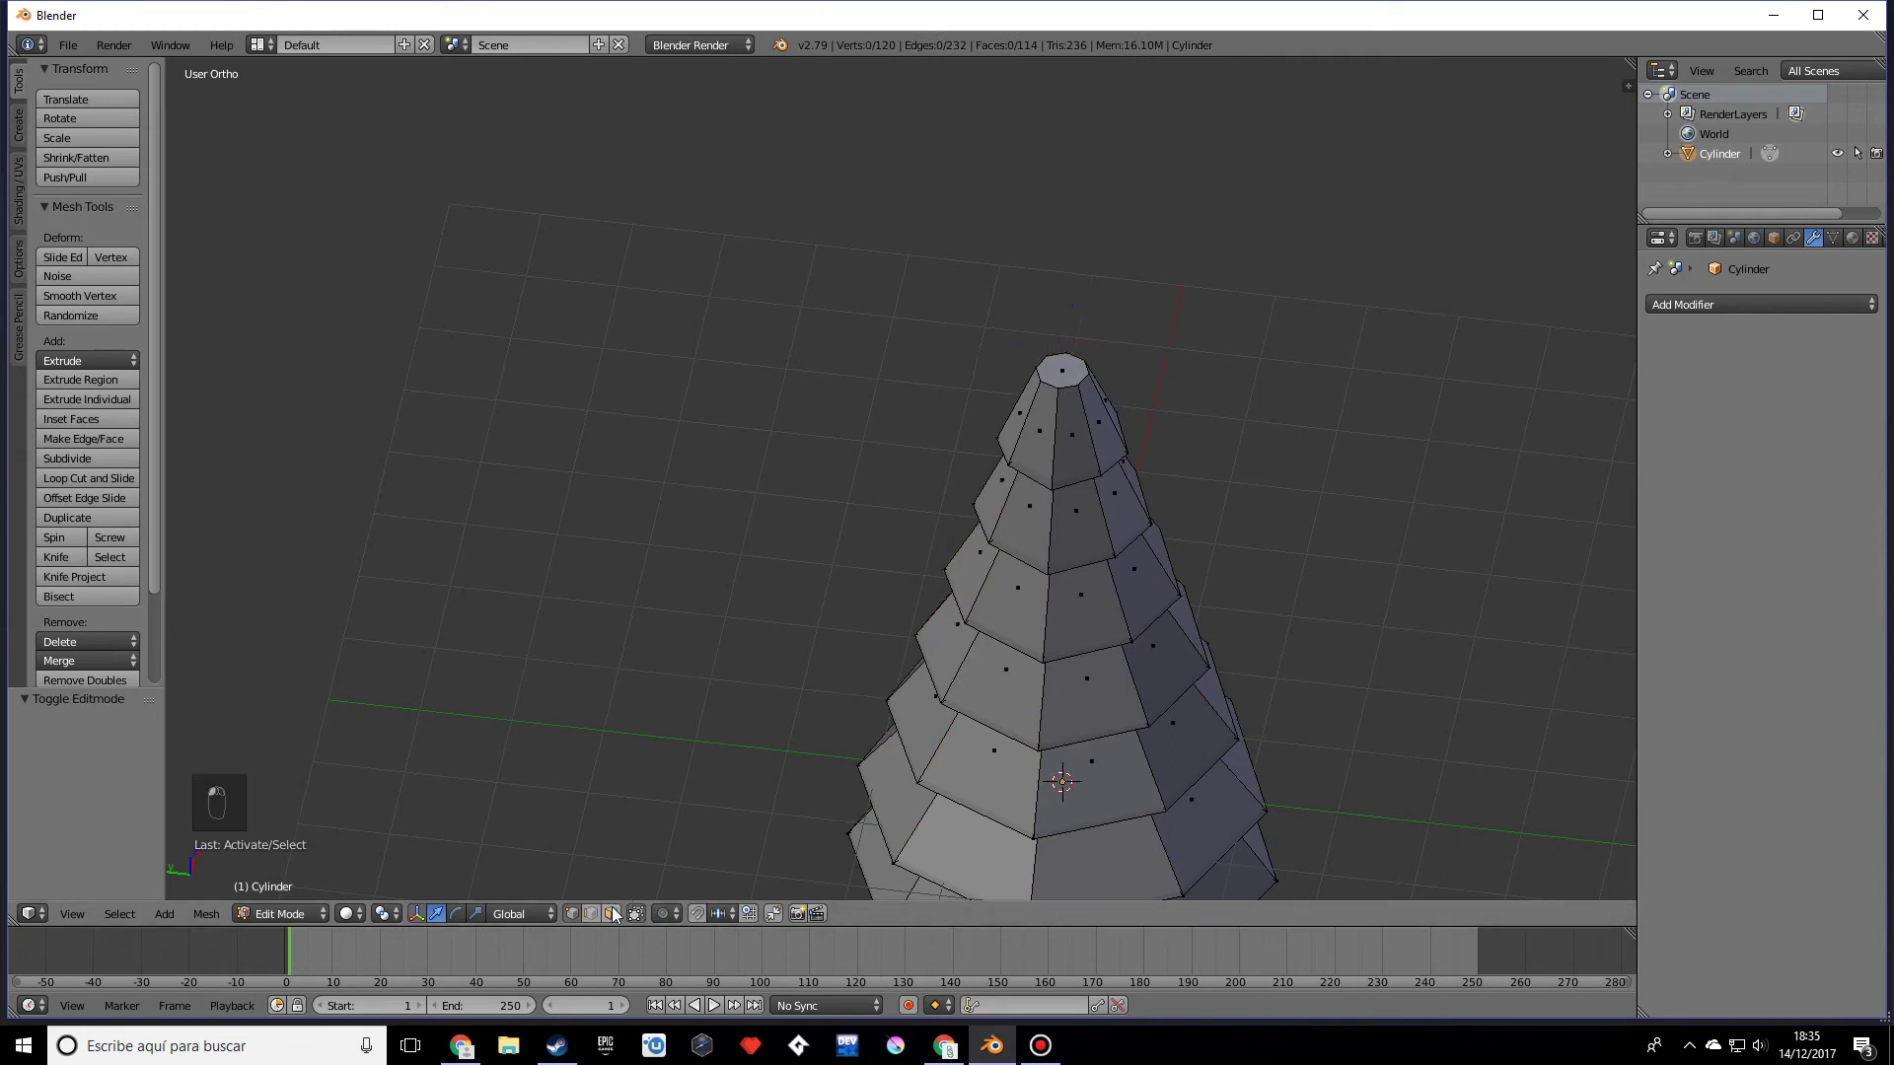
Step: Scale the tree's top face to 0.357 and raise it on Z into a narrow tip
{"action": "right_click", "coordinate": [1042, 364]}
{"action": "middle_click_drag", "start_coordinate": [1043, 364], "coordinate": [1440, 476]}
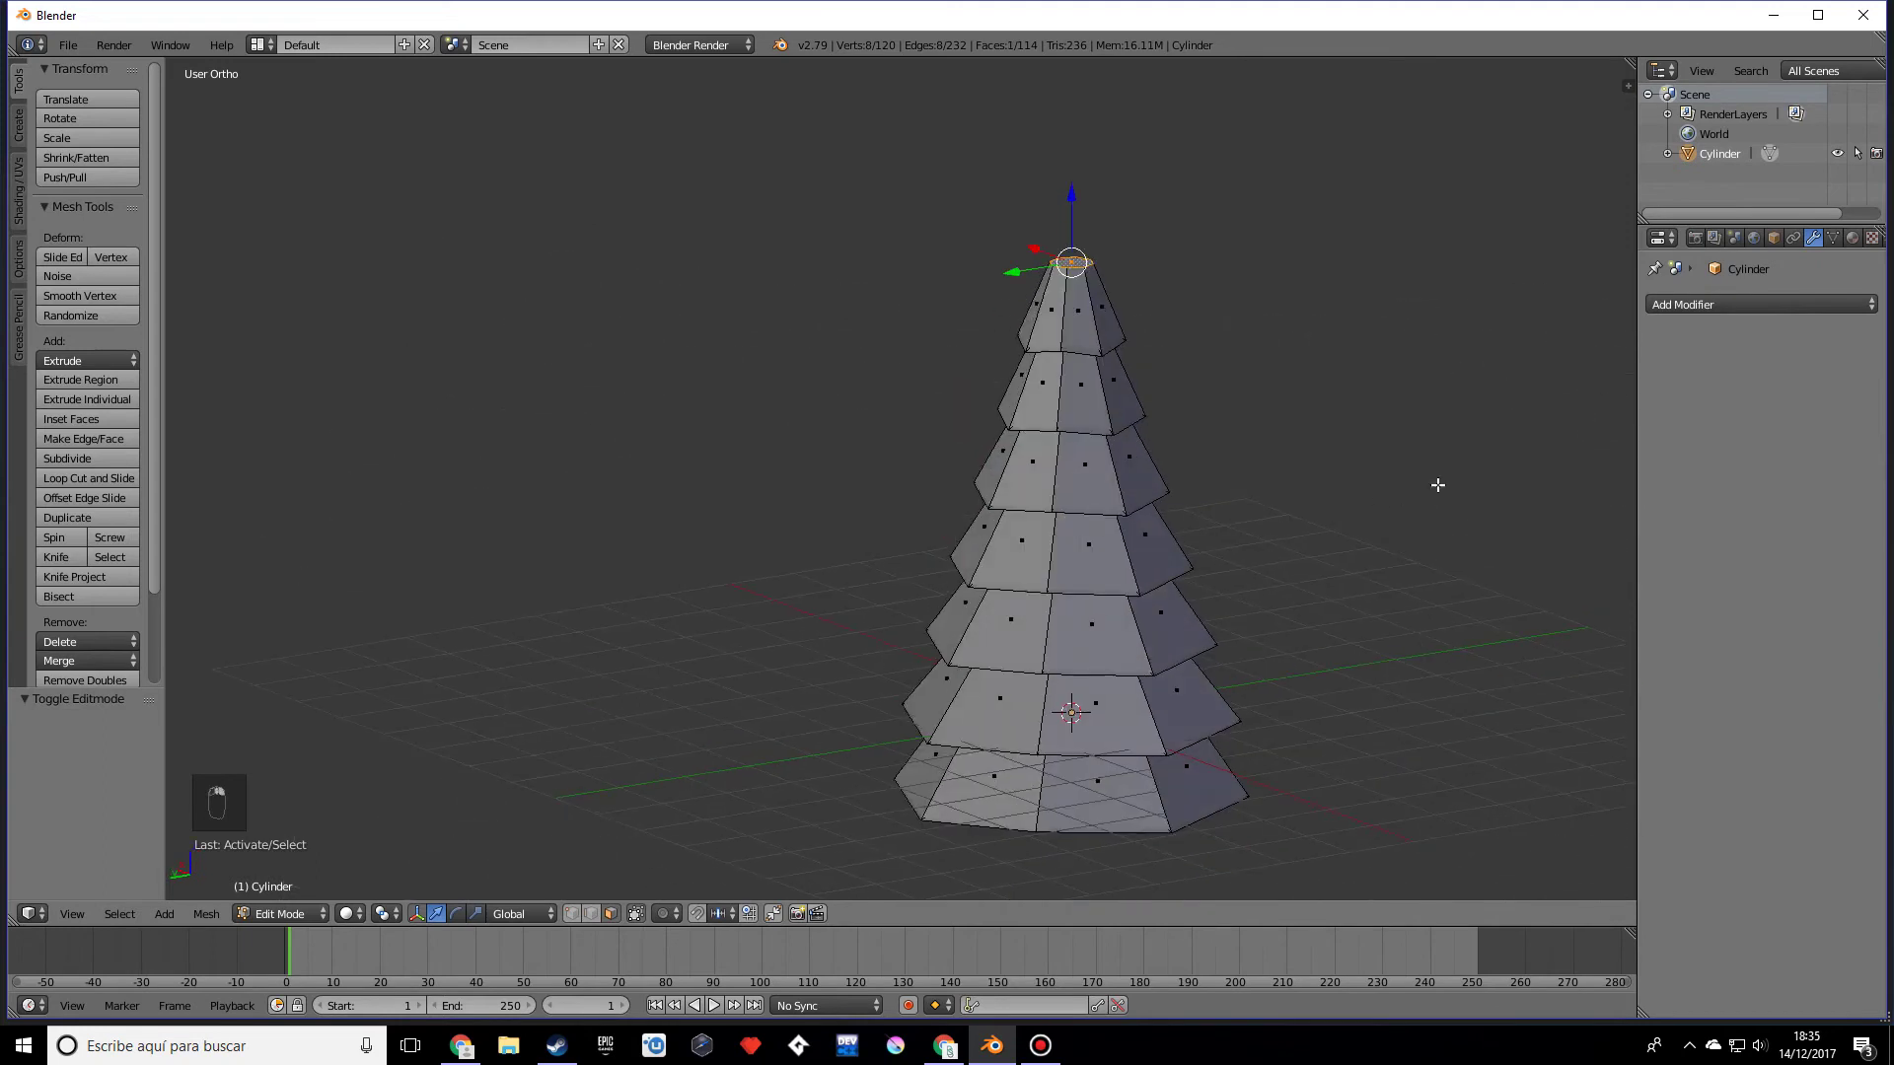
{"action": "key", "text": "s"}
{"action": "mouse_move", "coordinate": [1300, 351]}
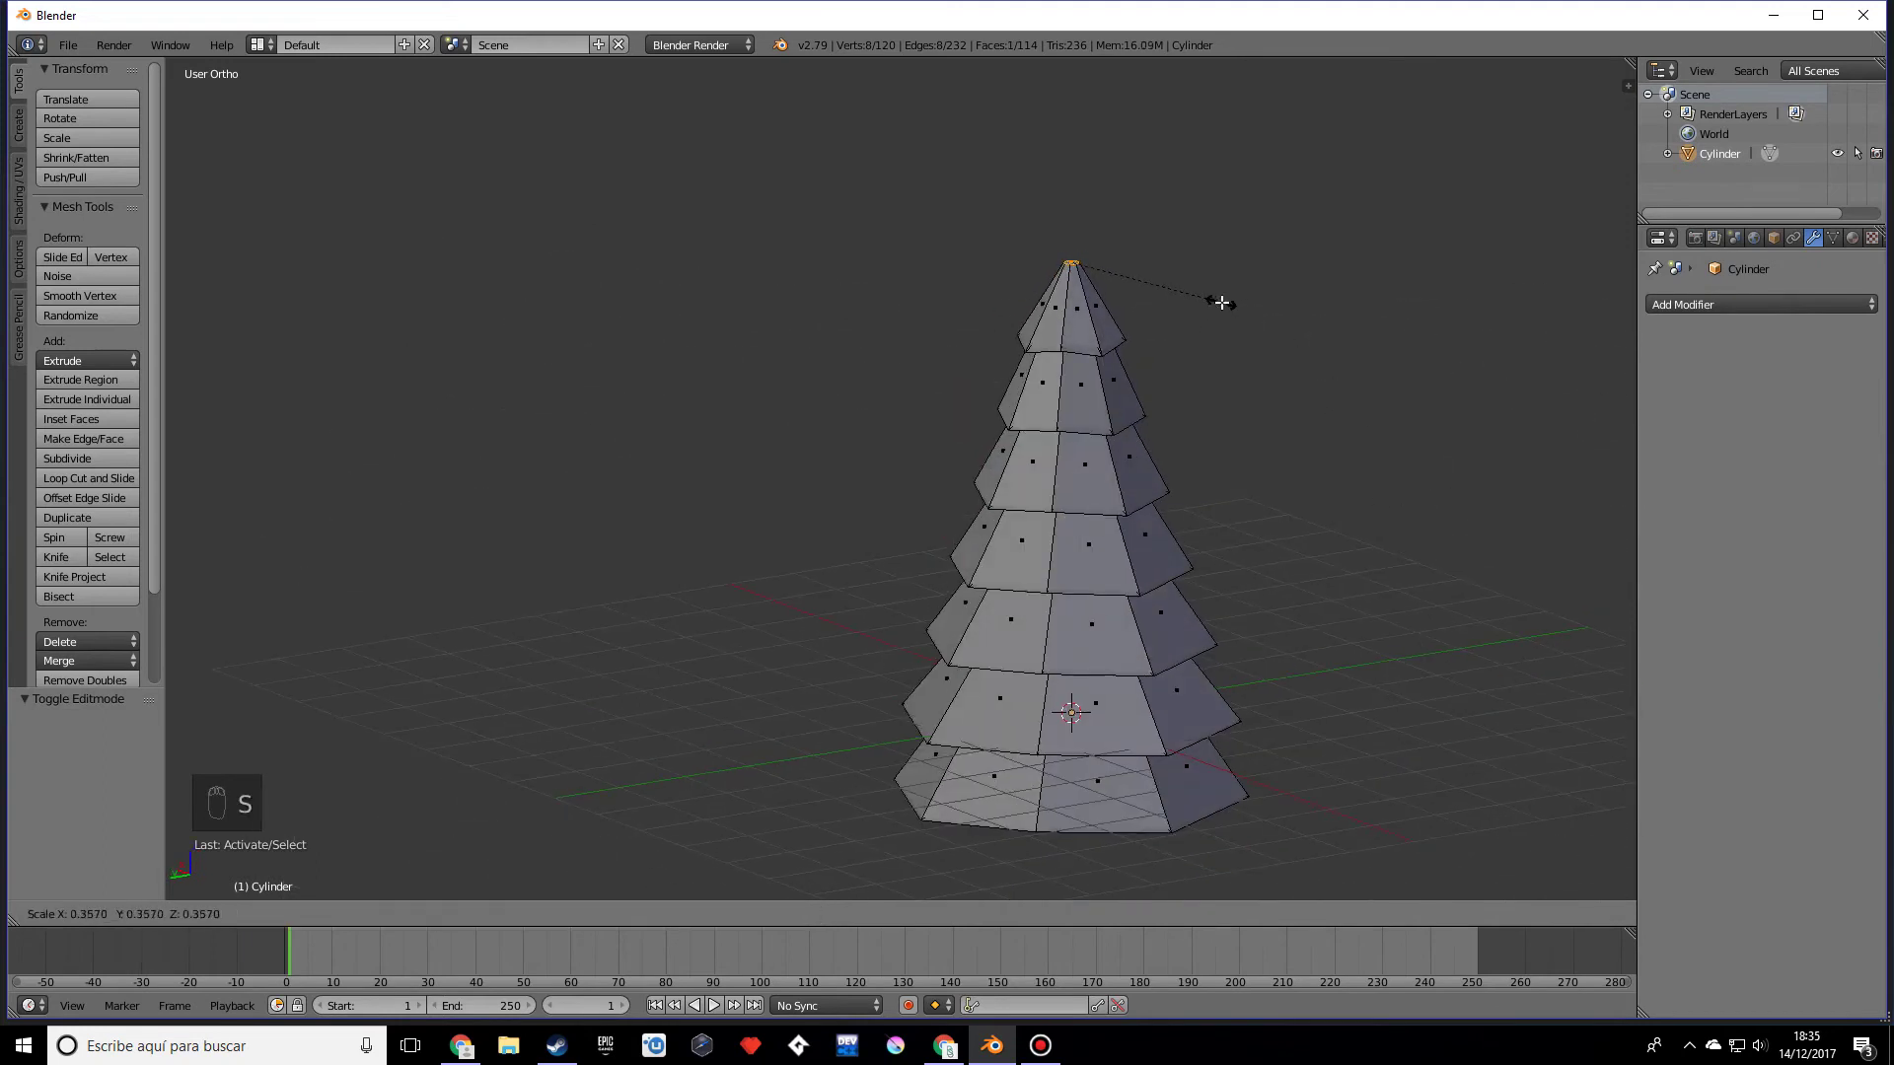
{"action": "left_click", "coordinate": [1221, 303]}
{"action": "left_click_drag", "start_coordinate": [1069, 192], "coordinate": [1067, 133]}
{"action": "scroll", "coordinate": [1127, 350], "scroll_direction": "up", "scroll_amount": 3}
Step: Select several tier-edge and bottom vertices and turn on proportional editing
{"action": "key", "text": "Tab"}
{"action": "middle_click_drag", "start_coordinate": [1286, 367], "coordinate": [1242, 562]}
{"action": "scroll", "coordinate": [1262, 532], "scroll_direction": "down", "scroll_amount": 2}
{"action": "key", "text": "Tab"}
{"action": "right_click", "coordinate": [923, 700]}
{"action": "right_click", "coordinate": [1091, 507], "text": "shift"}
{"action": "middle_click_drag", "start_coordinate": [1091, 507], "coordinate": [947, 731]}
{"action": "right_click", "coordinate": [852, 703], "text": "shift"}
{"action": "right_click", "coordinate": [745, 813], "text": "shift"}
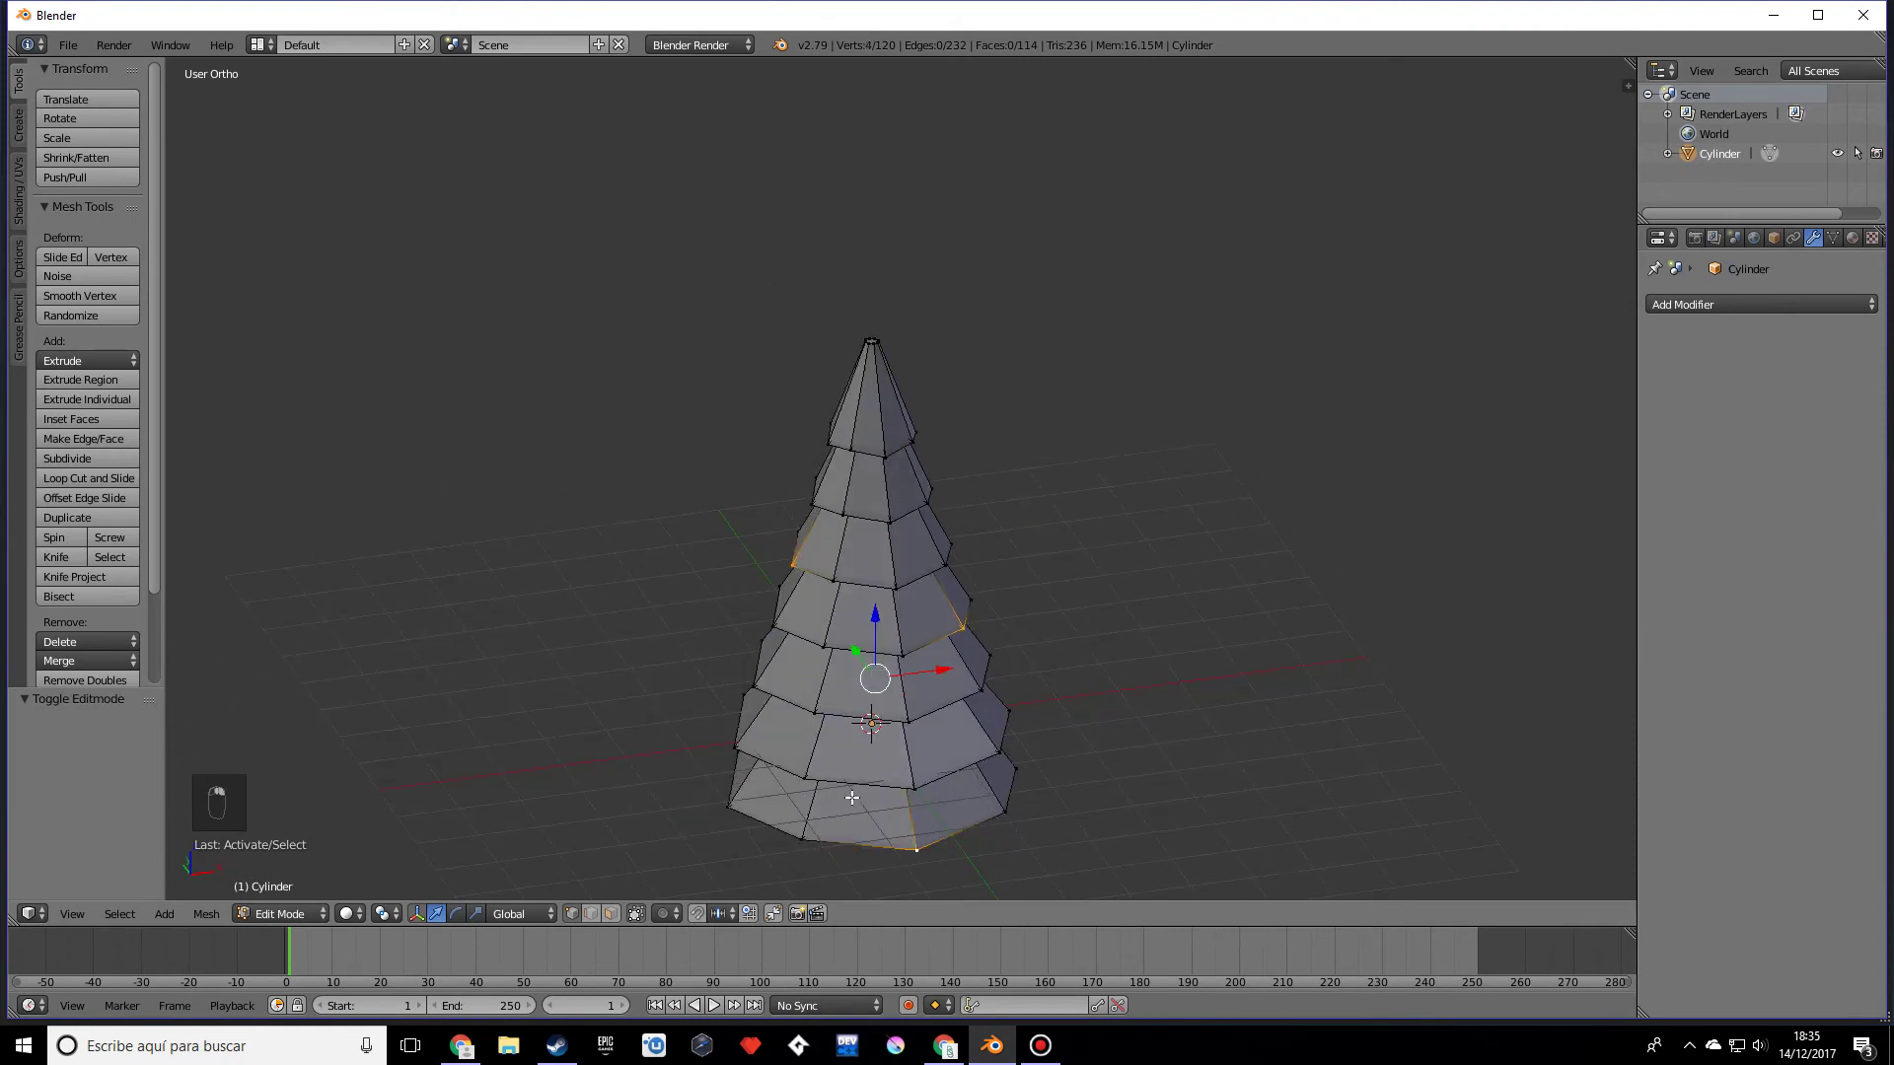
{"action": "key", "text": "o"}
{"action": "middle_click_drag", "start_coordinate": [764, 644], "coordinate": [749, 753]}
{"action": "scroll", "coordinate": [748, 753], "scroll_direction": "down", "scroll_amount": 2}
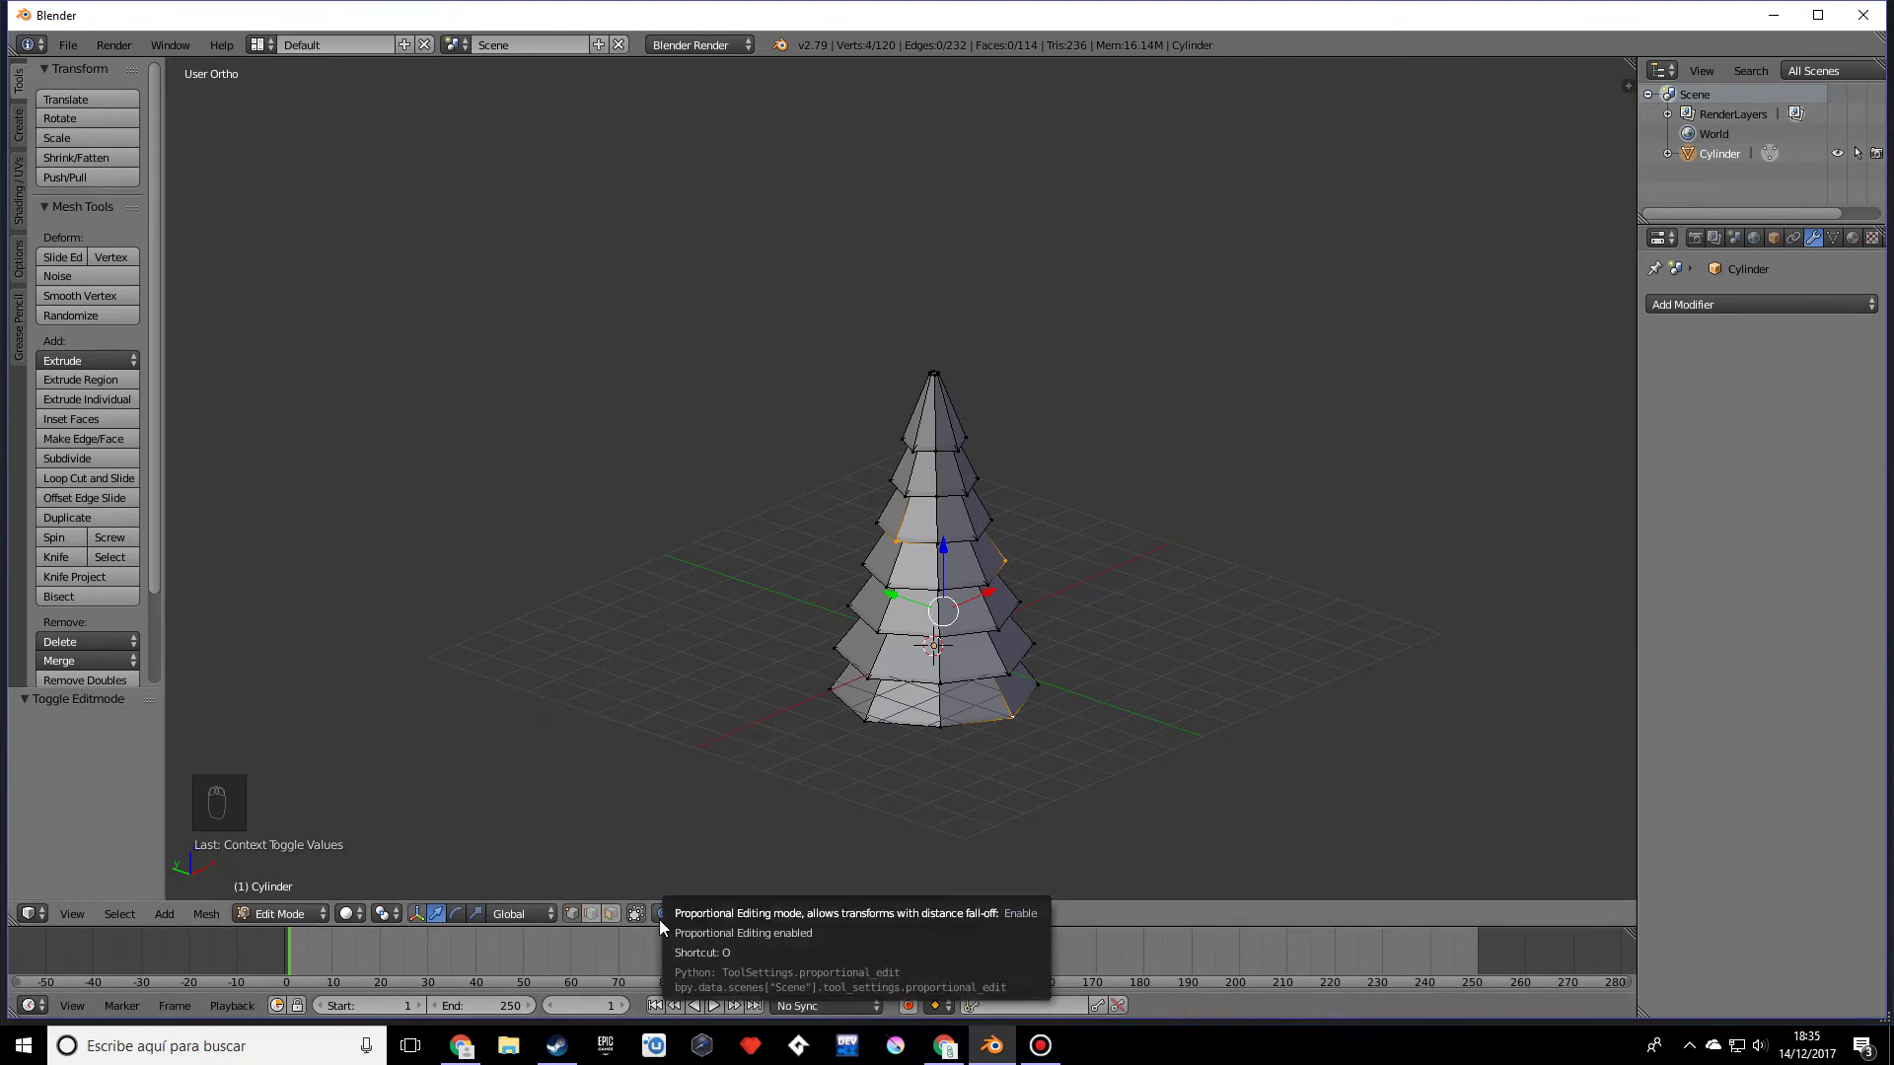
Step: With Random proportional falloff, nudge the selected tier vertices 0.022 up on Z
{"action": "left_click", "coordinate": [708, 915]}
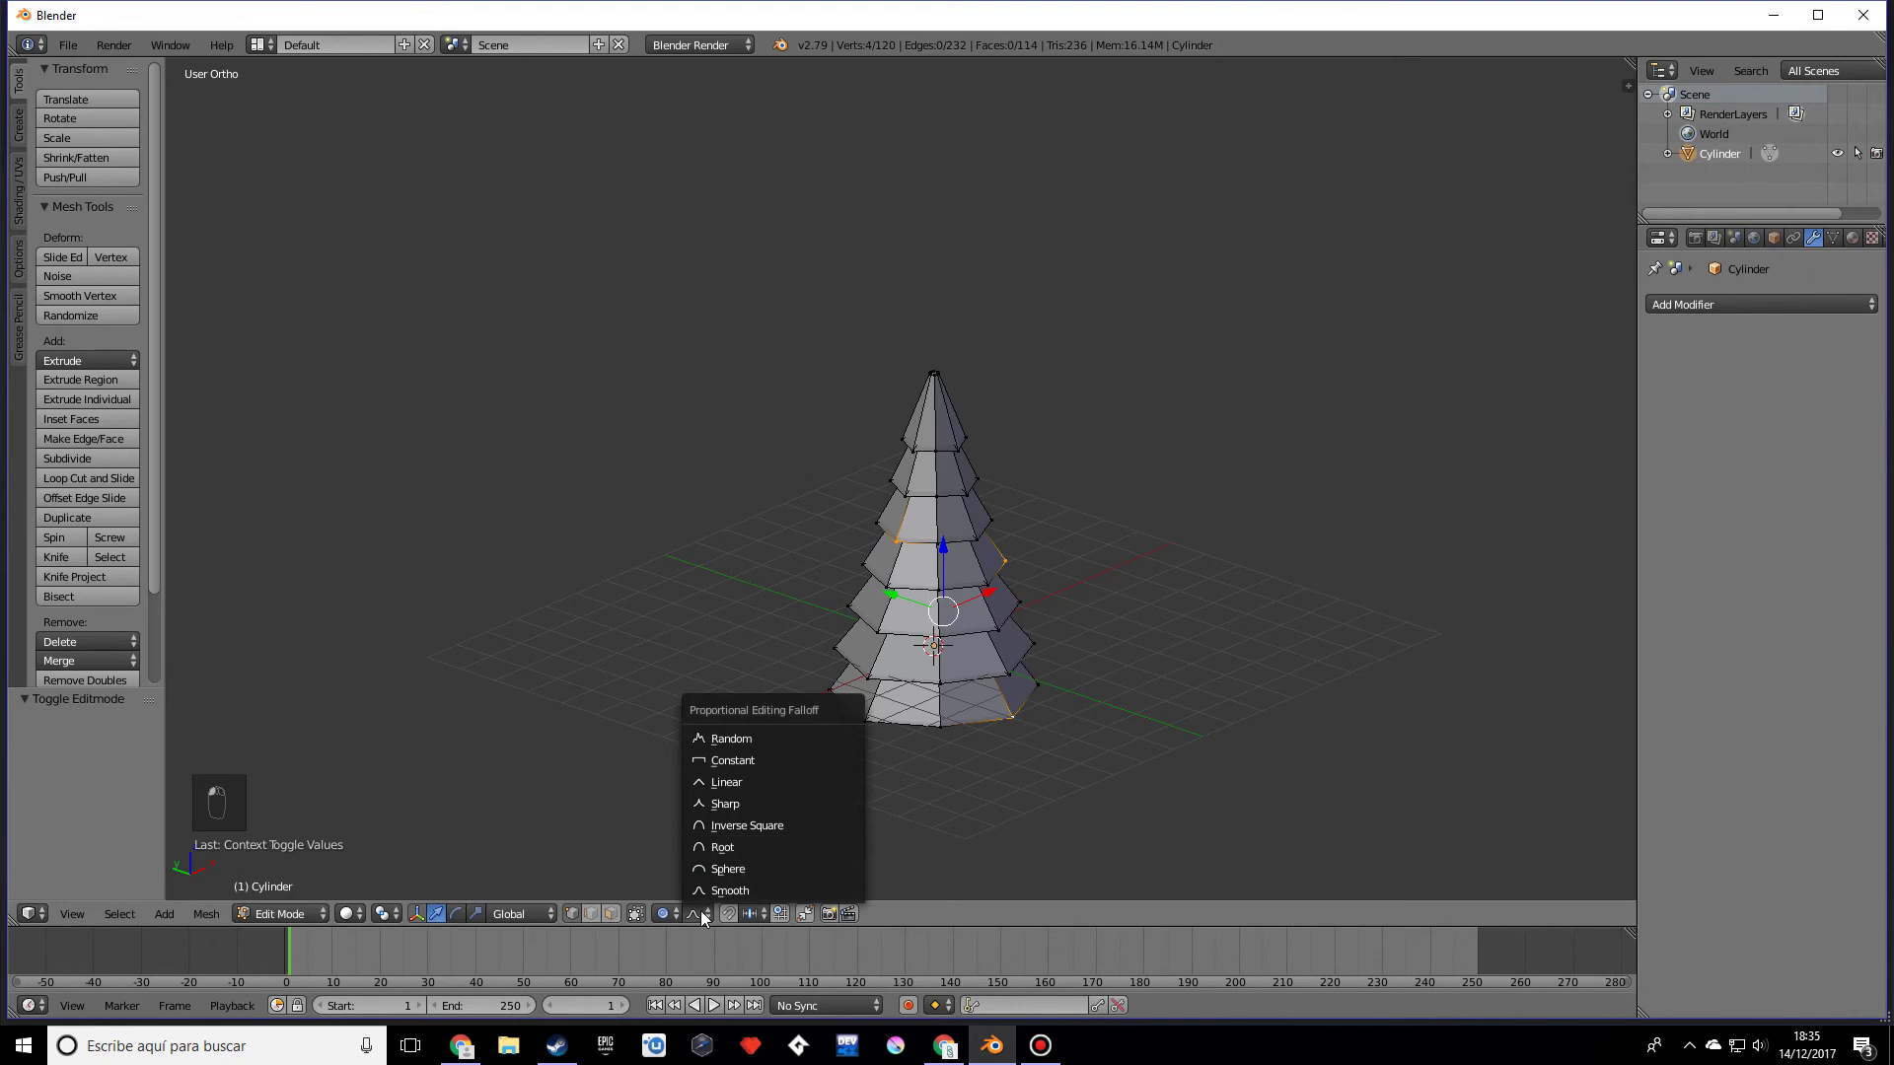
{"action": "left_click", "coordinate": [734, 734]}
{"action": "middle_click_drag", "start_coordinate": [766, 693], "coordinate": [996, 587]}
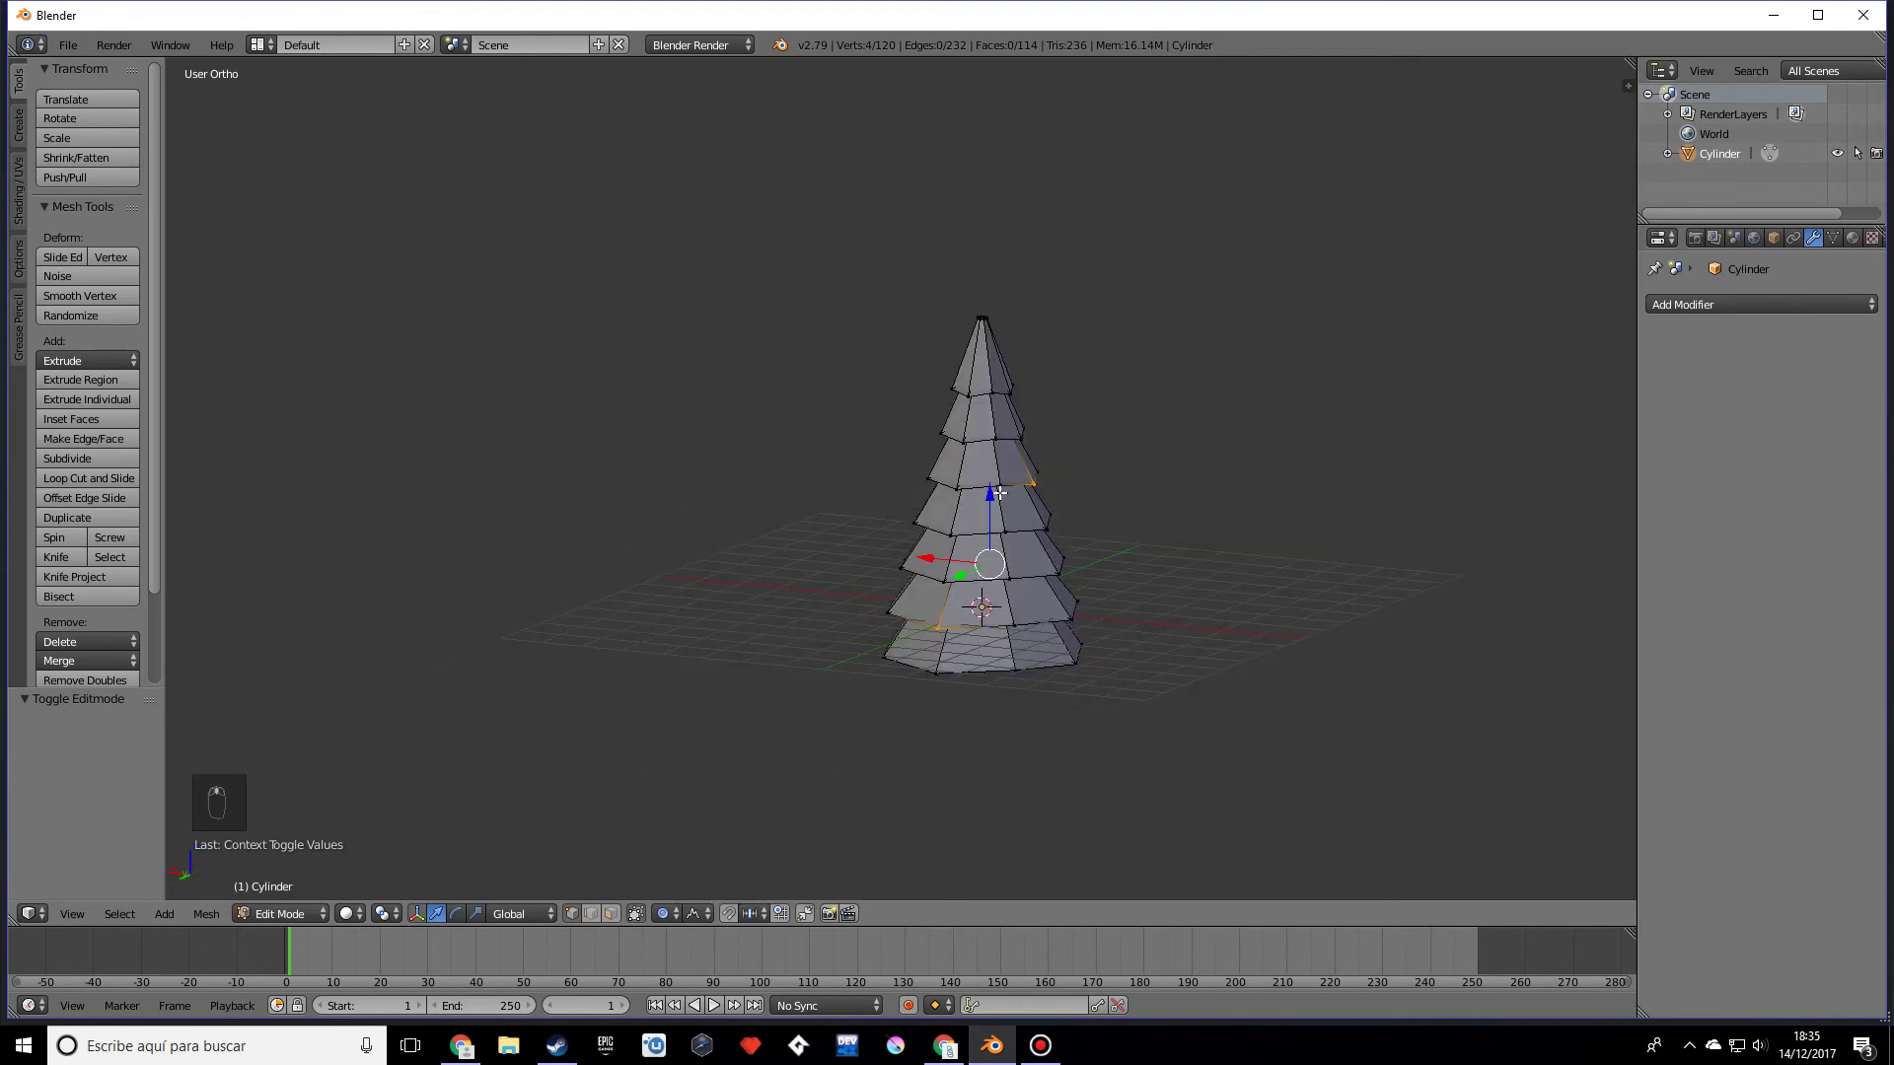
{"action": "key", "text": "g"}
{"action": "key", "text": "z"}
{"action": "scroll", "coordinate": [994, 498], "scroll_direction": "down", "scroll_amount": 8}
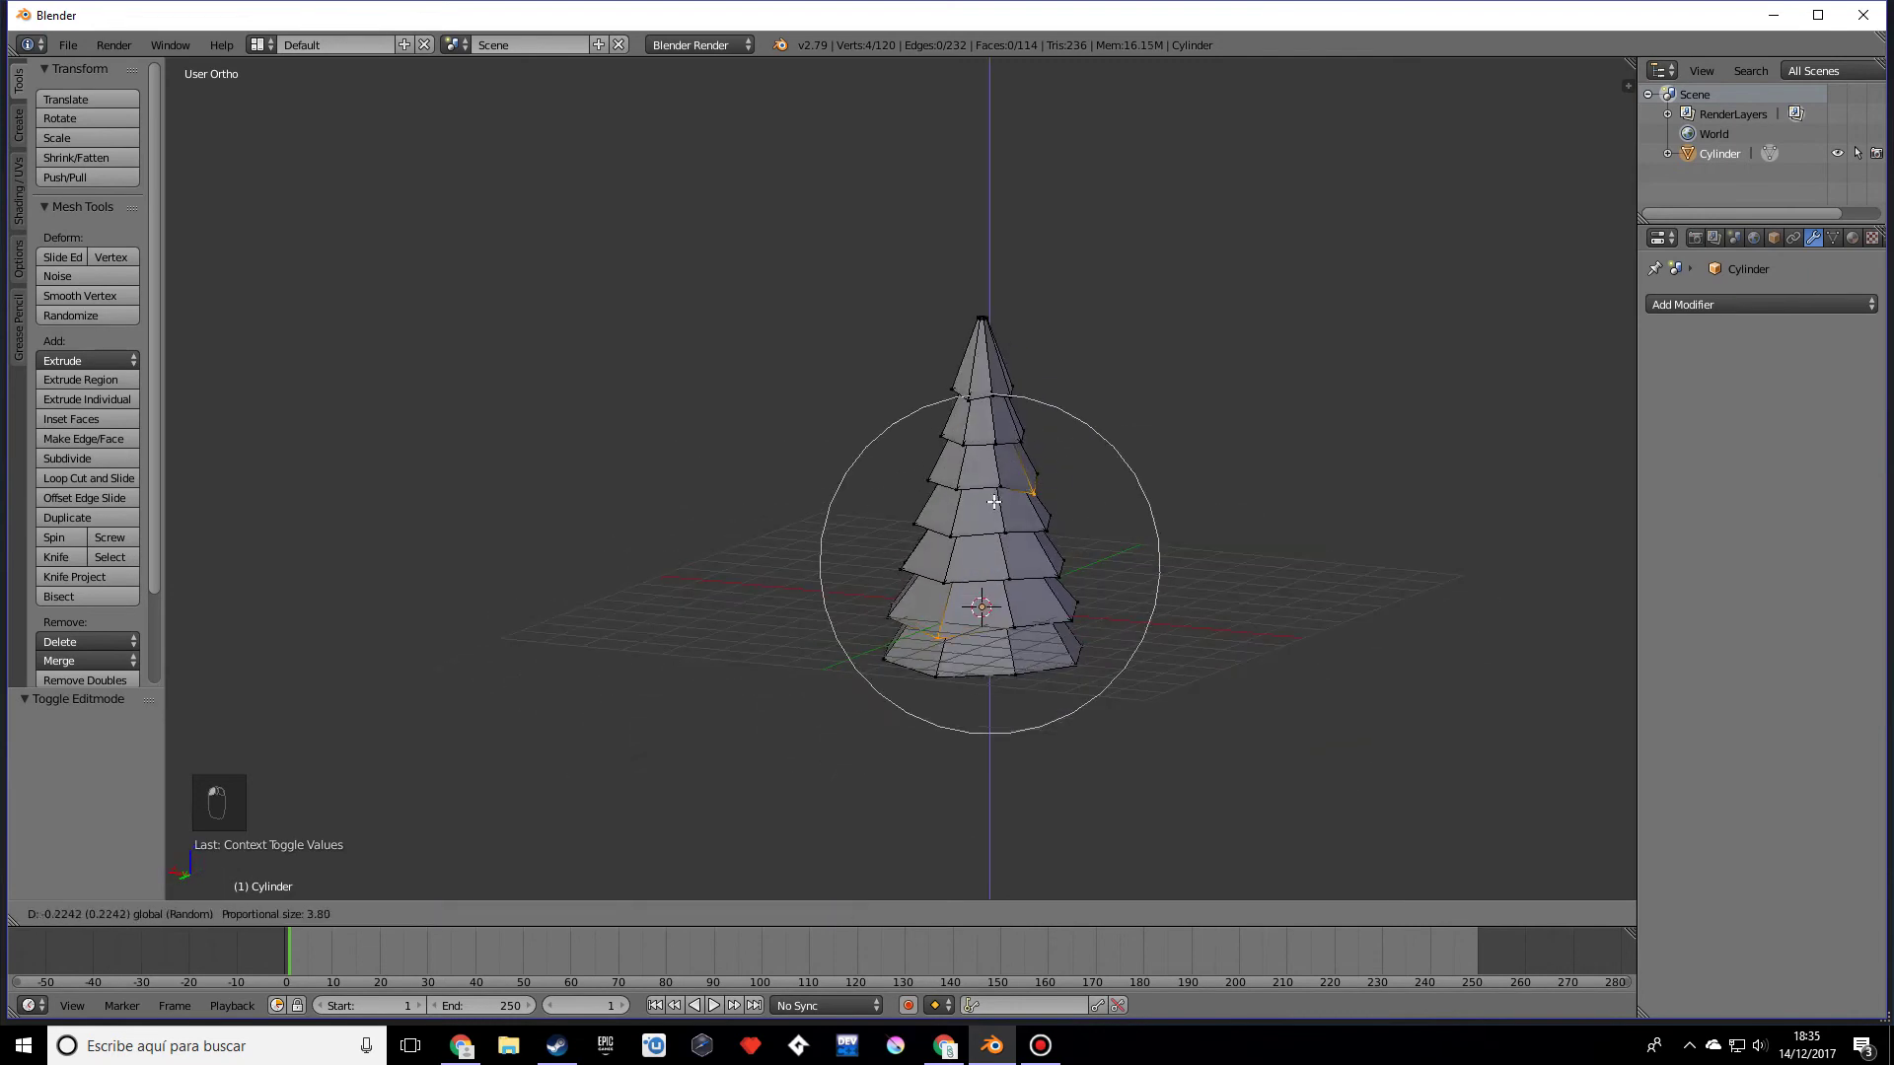
{"action": "scroll", "coordinate": [994, 502], "scroll_direction": "down", "scroll_amount": 7}
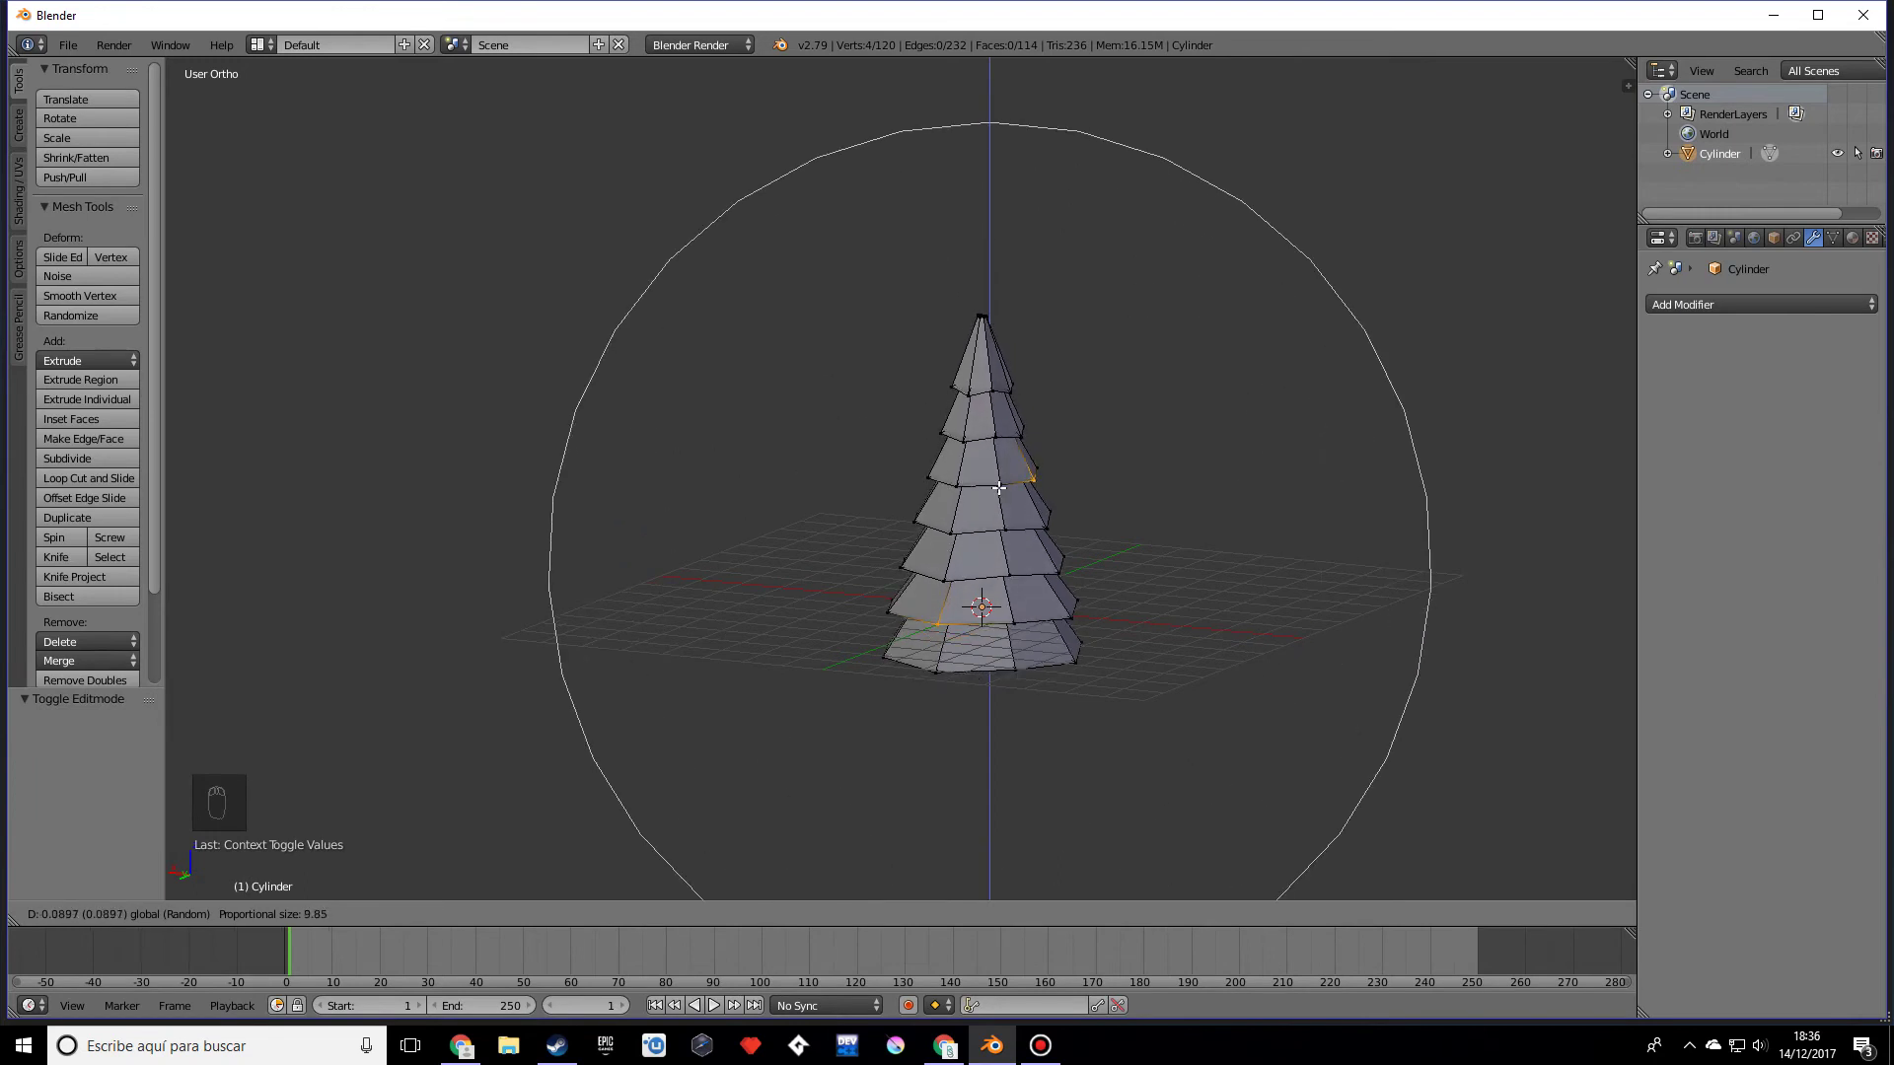
{"action": "left_click", "coordinate": [1141, 596]}
Step: Select the tree's tip vertex
{"action": "middle_click_drag", "start_coordinate": [1142, 596], "coordinate": [1035, 355]}
{"action": "scroll", "coordinate": [971, 373], "scroll_direction": "up", "scroll_amount": 3}
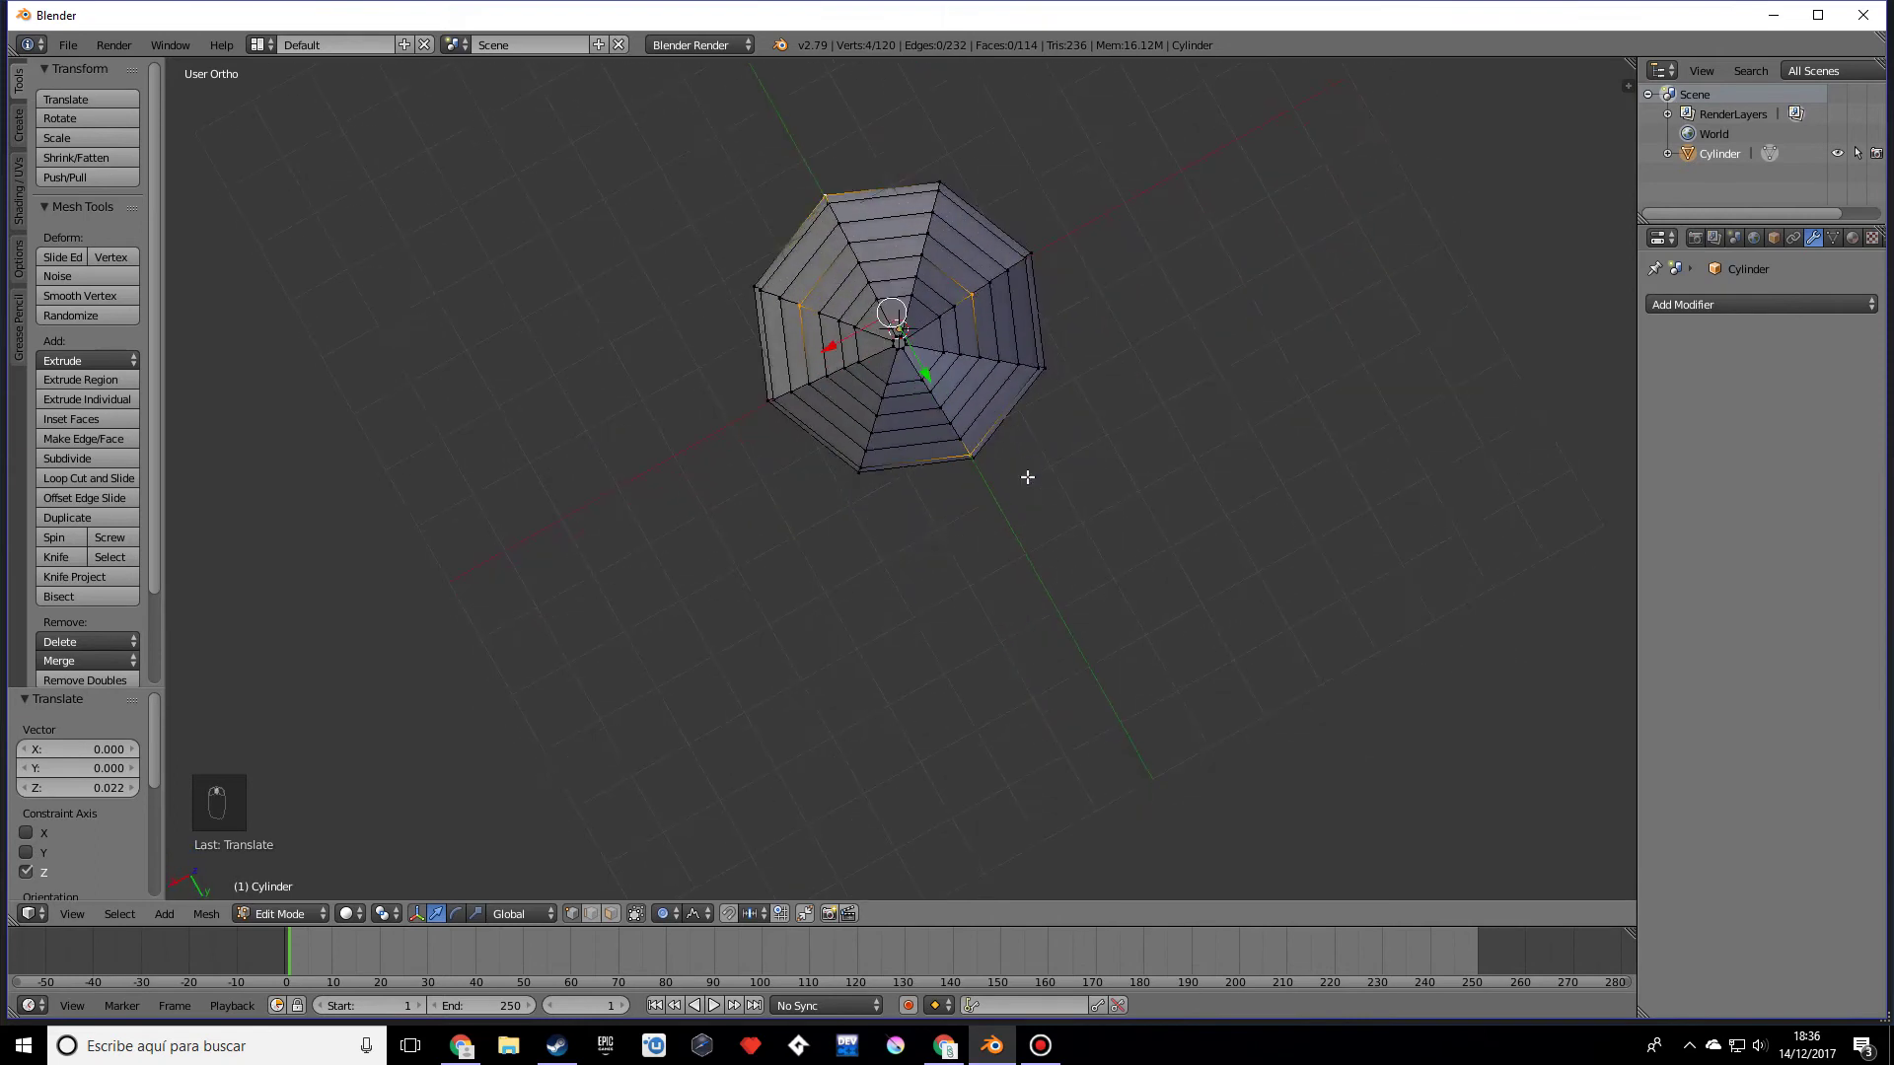
{"action": "right_click", "coordinate": [896, 352]}
{"action": "middle_click_drag", "start_coordinate": [976, 460], "coordinate": [1209, 558]}
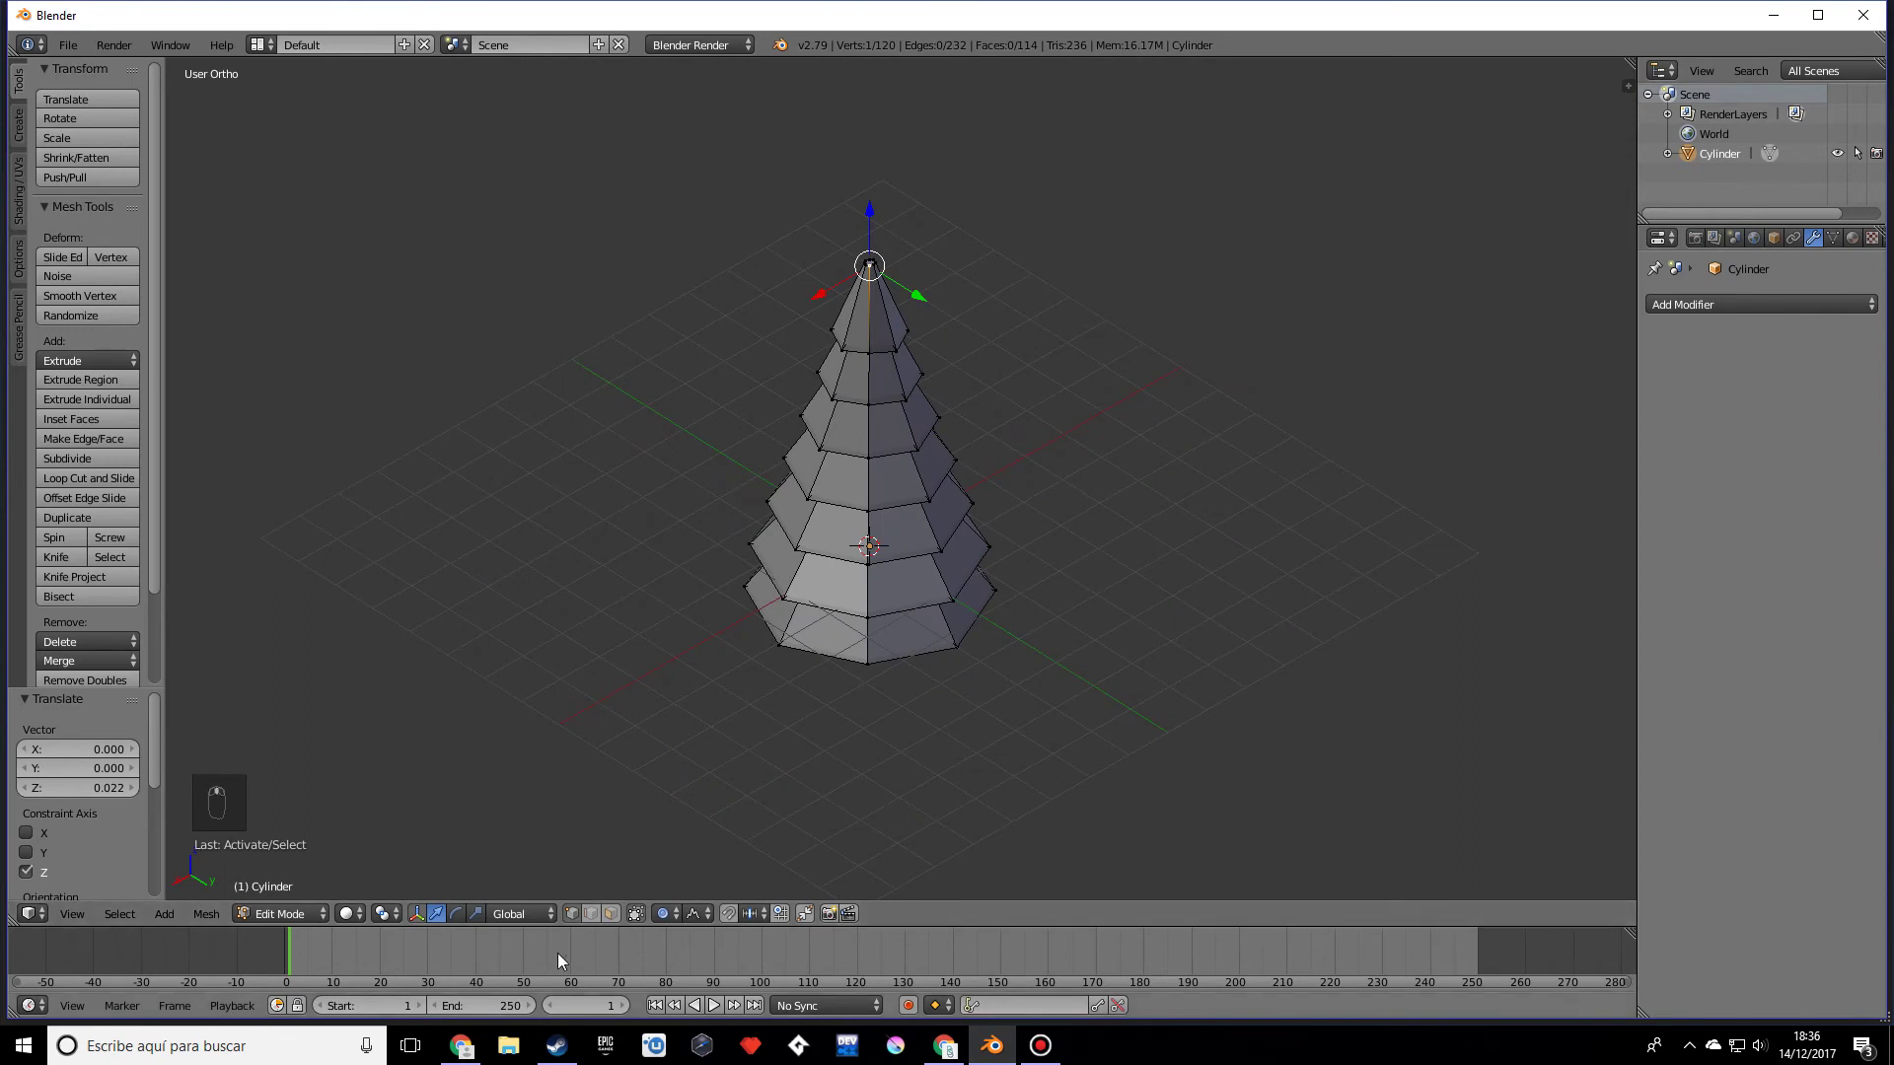
Step: Rotate the tip -22.6° around Z with proportional falloff to twist the tiers
{"action": "key", "text": "r"}
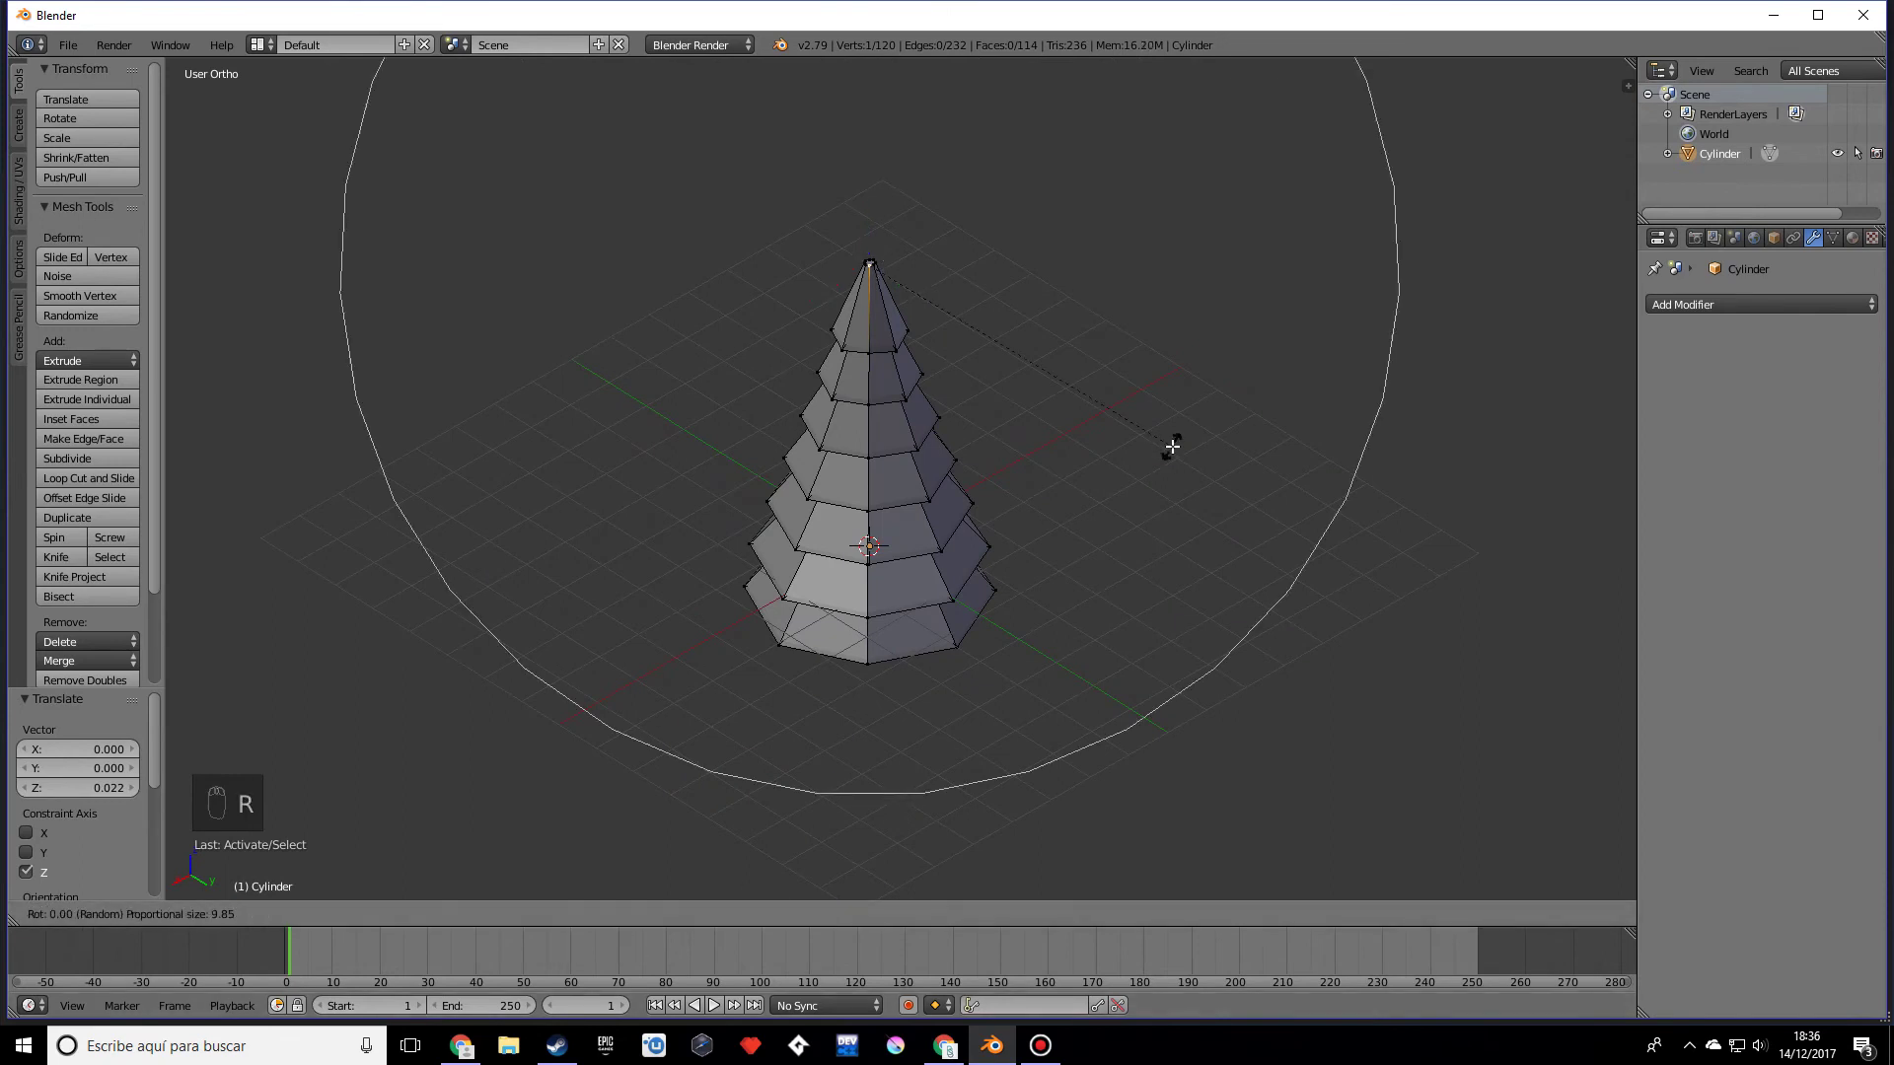
{"action": "key", "text": "z"}
{"action": "scroll", "coordinate": [1039, 456], "scroll_direction": "down", "scroll_amount": 3}
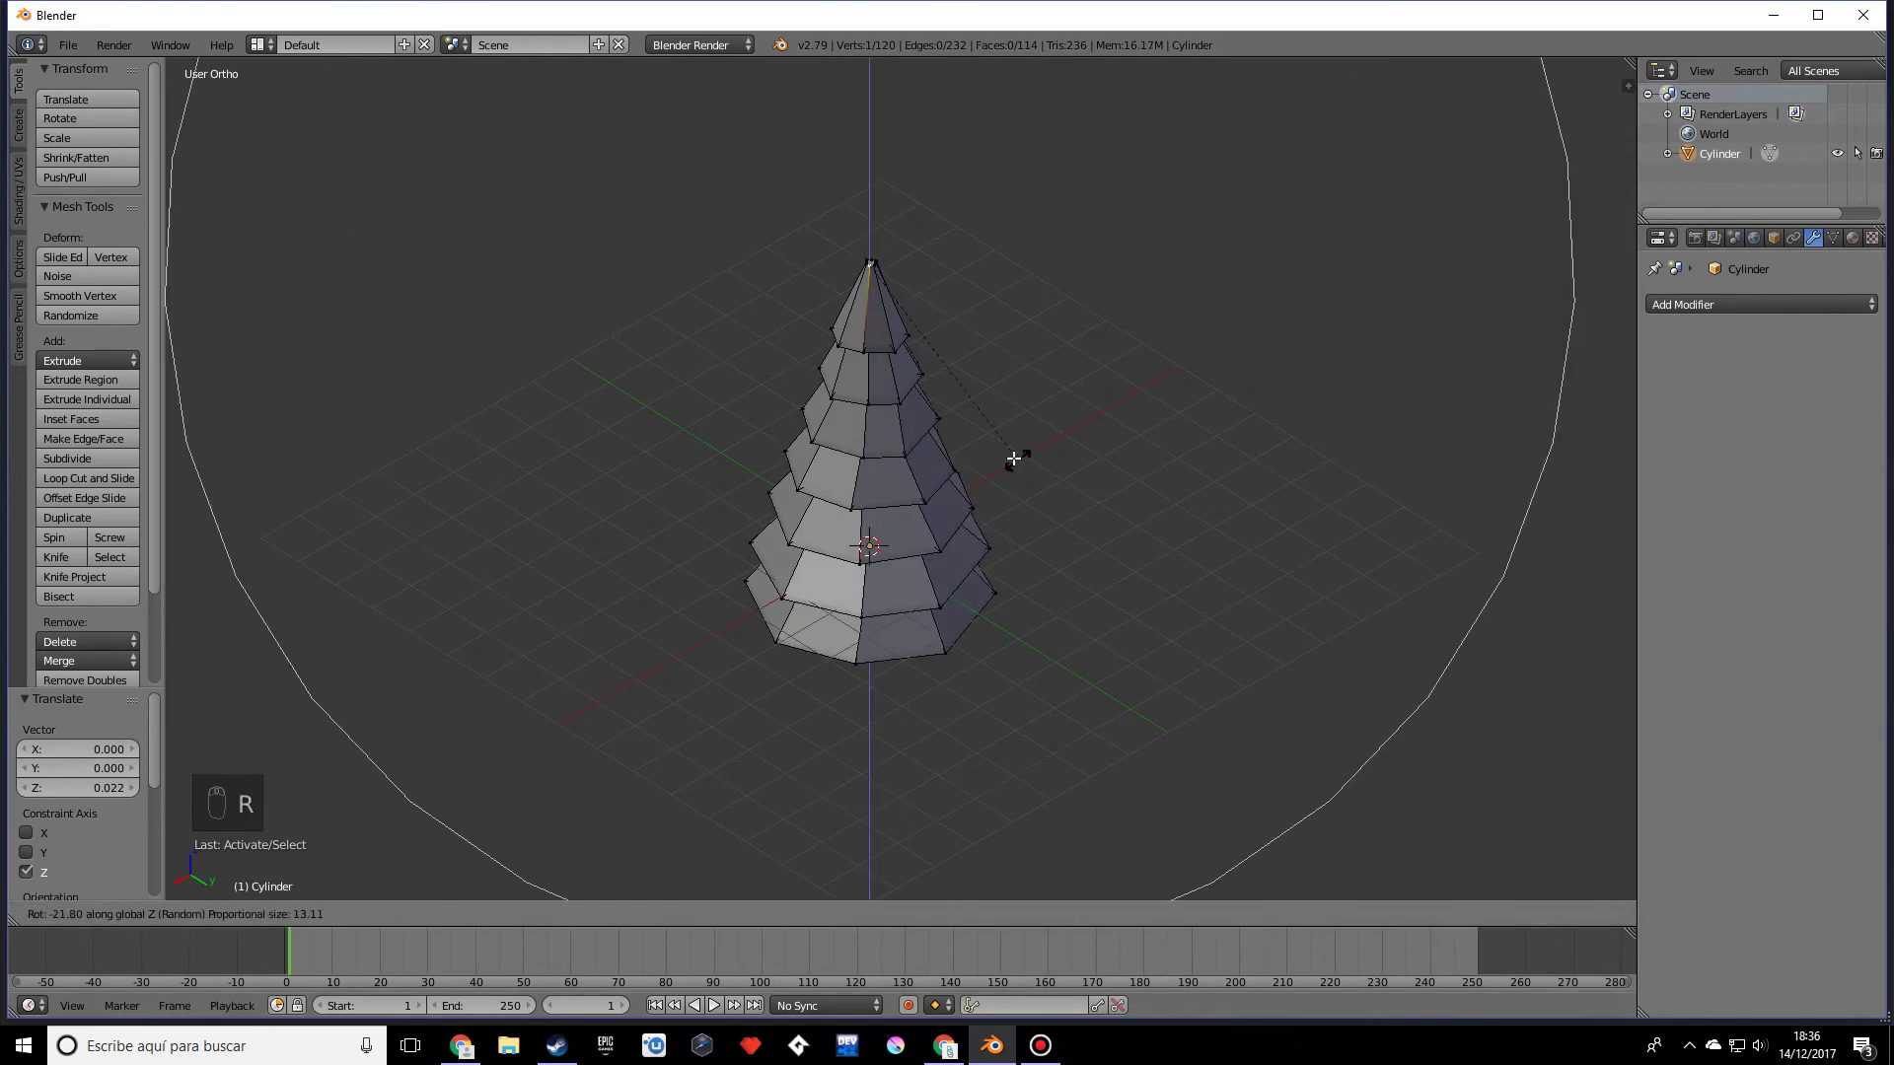
{"action": "left_click", "coordinate": [1013, 458]}
{"action": "middle_click_drag", "start_coordinate": [1044, 533], "coordinate": [1010, 613]}
{"action": "scroll", "coordinate": [1063, 619], "scroll_direction": "up", "scroll_amount": 3}
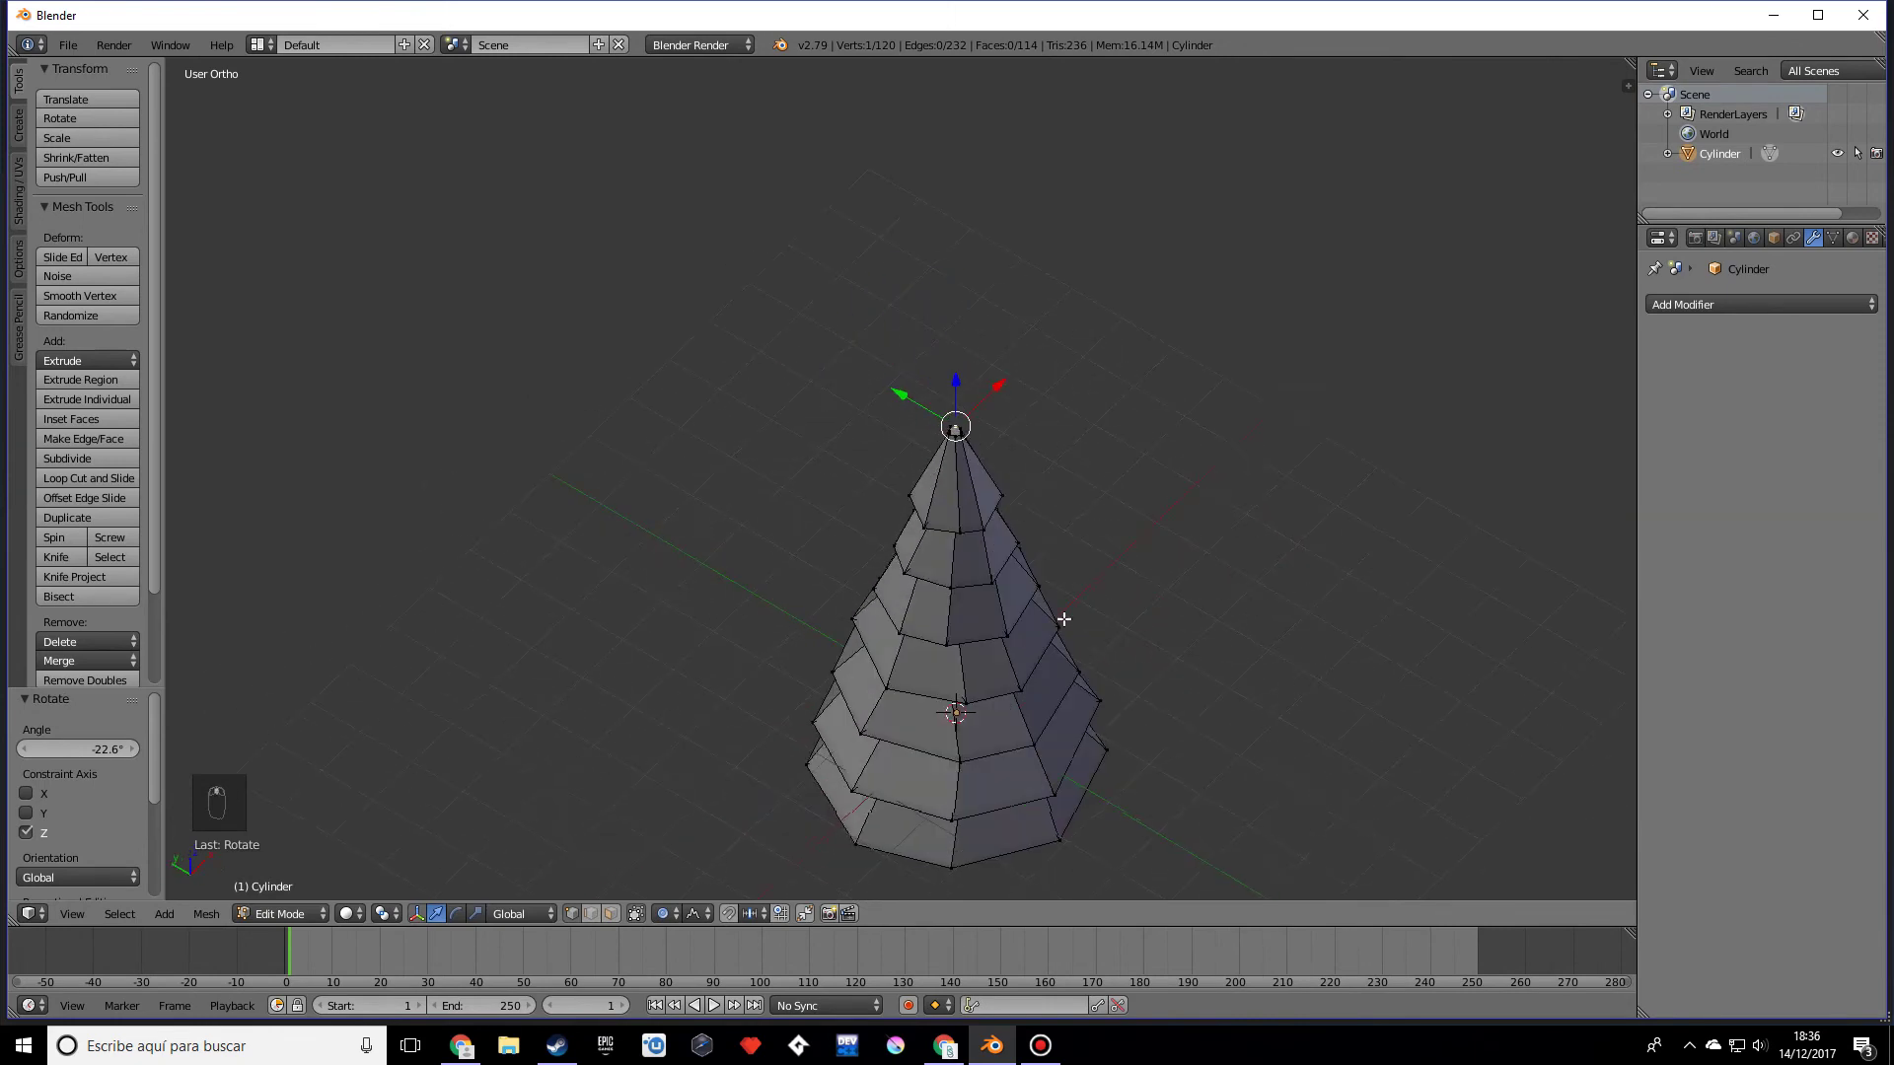
Step: Reselect the tip, twist the tiers again by -12.9° on Z, and return to Object Mode
{"action": "right_click", "coordinate": [951, 456]}
{"action": "middle_click_drag", "start_coordinate": [951, 456], "coordinate": [1251, 569]}
{"action": "middle_click_drag", "start_coordinate": [981, 710], "coordinate": [893, 623]}
{"action": "middle_click_drag", "start_coordinate": [1145, 523], "coordinate": [1171, 655]}
{"action": "key", "text": "r"}
{"action": "key", "text": "z"}
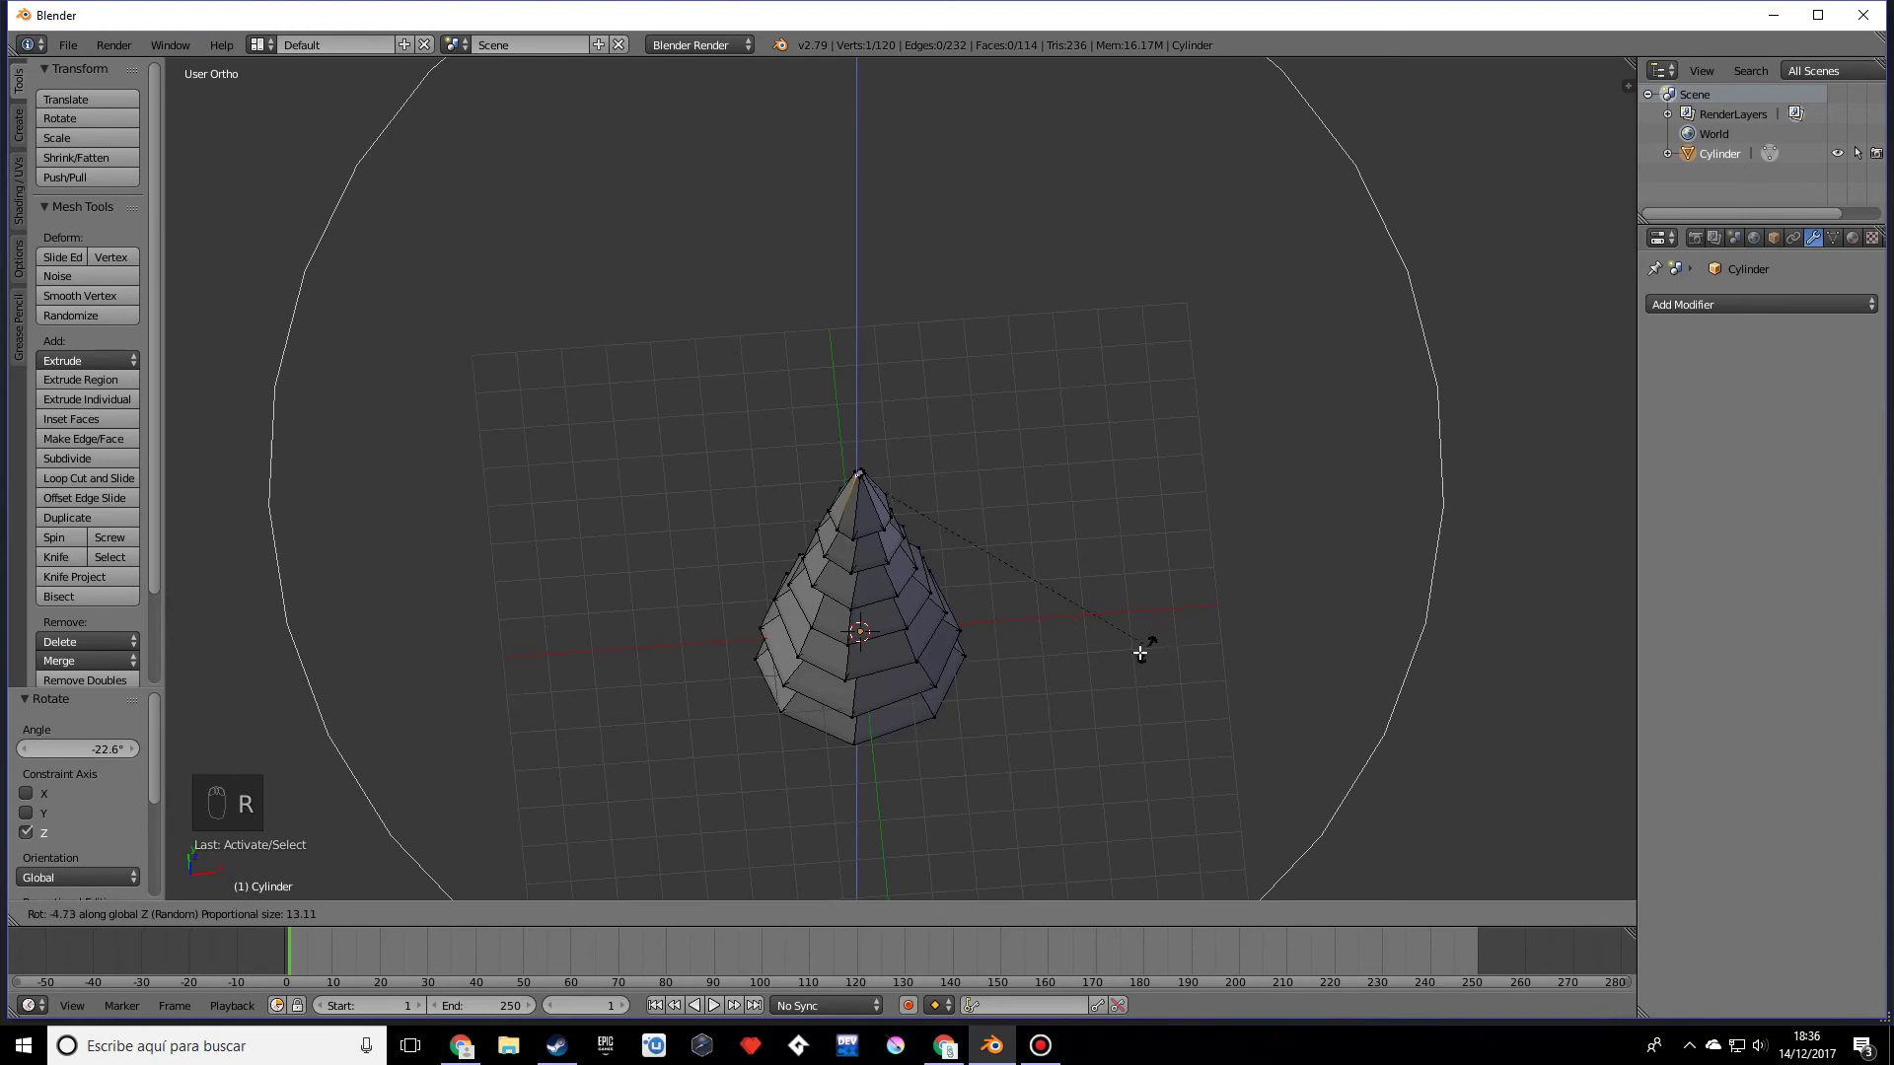
{"action": "left_click", "coordinate": [1075, 646]}
{"action": "middle_click_drag", "start_coordinate": [1086, 664], "coordinate": [1211, 497]}
{"action": "key", "text": "Tab"}
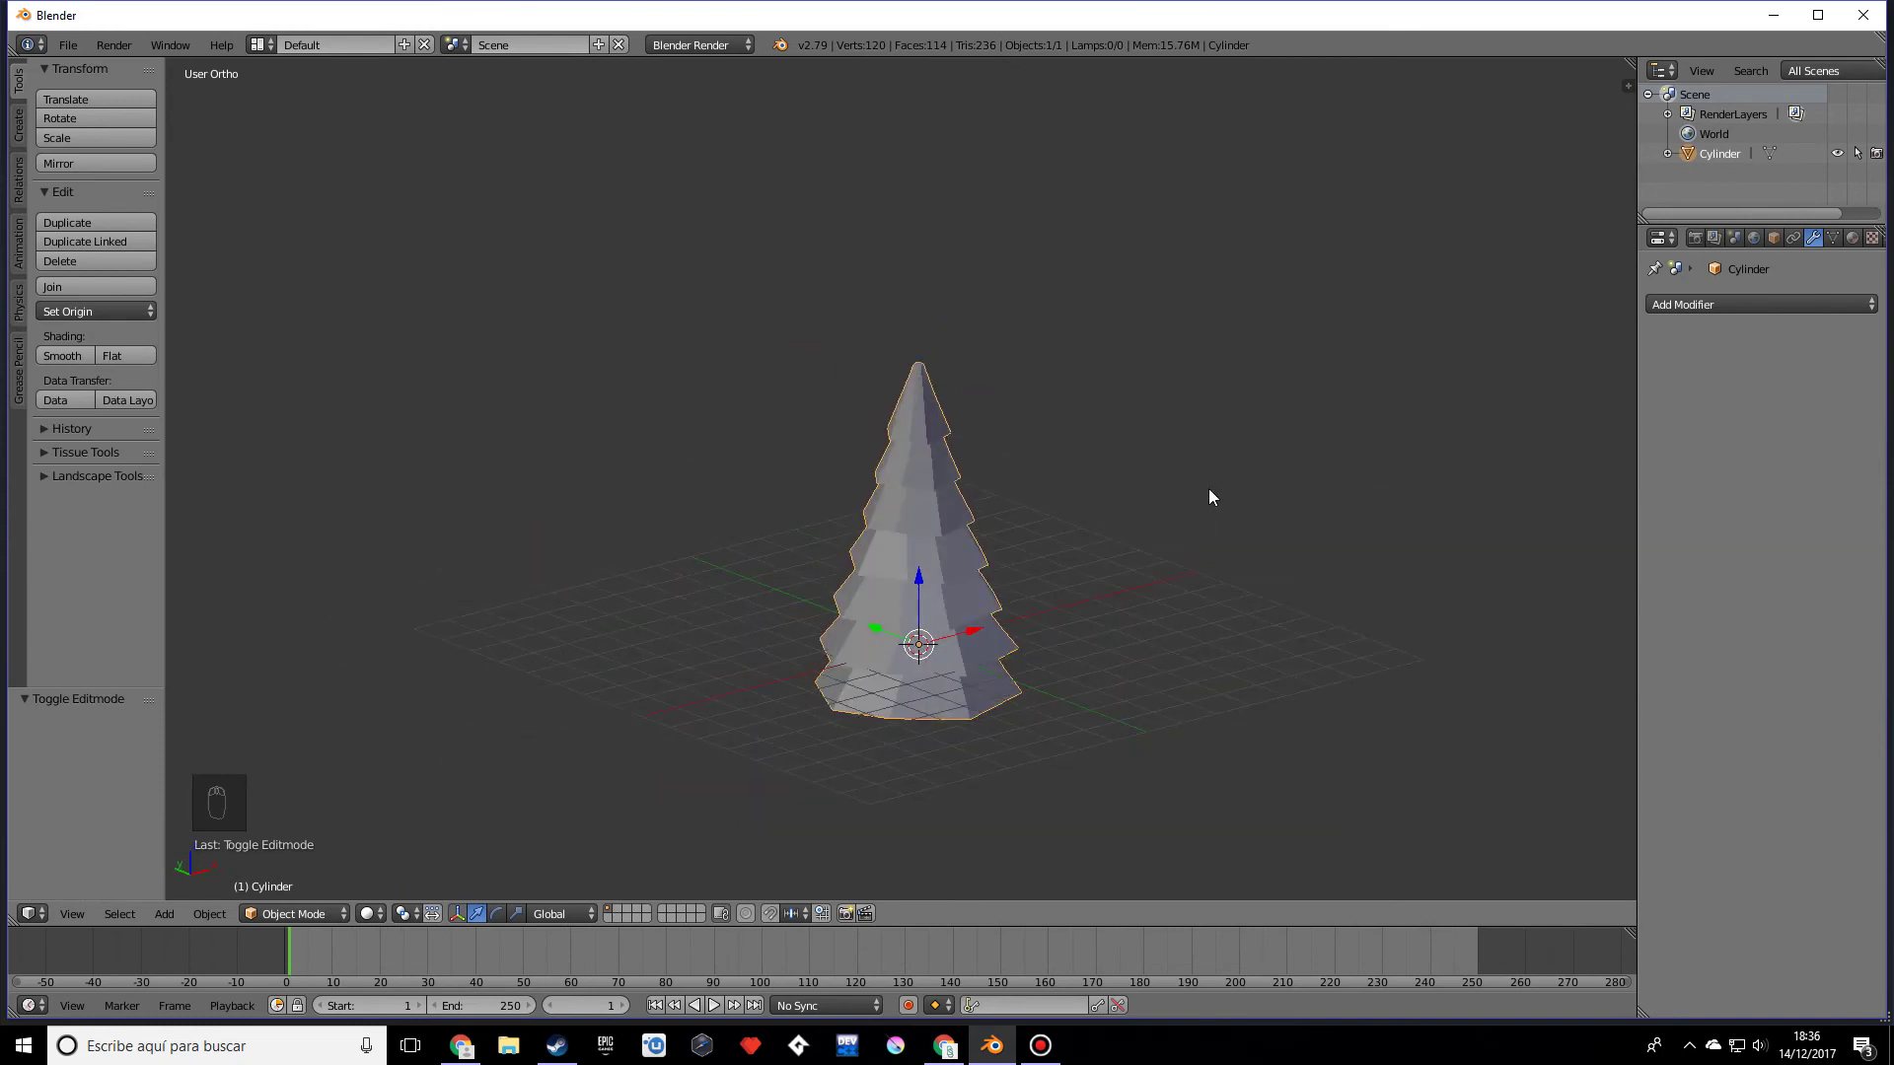
Step: Raise the whole tree by 2.165
{"action": "middle_click_drag", "start_coordinate": [1170, 655], "coordinate": [966, 574]}
{"action": "left_click_drag", "start_coordinate": [874, 520], "coordinate": [860, 433]}
{"action": "middle_click_drag", "start_coordinate": [933, 521], "coordinate": [1077, 606]}
Step: Add a cylinder for the trunk and set its Vertices to 6
{"action": "key", "text": "shift+a"}
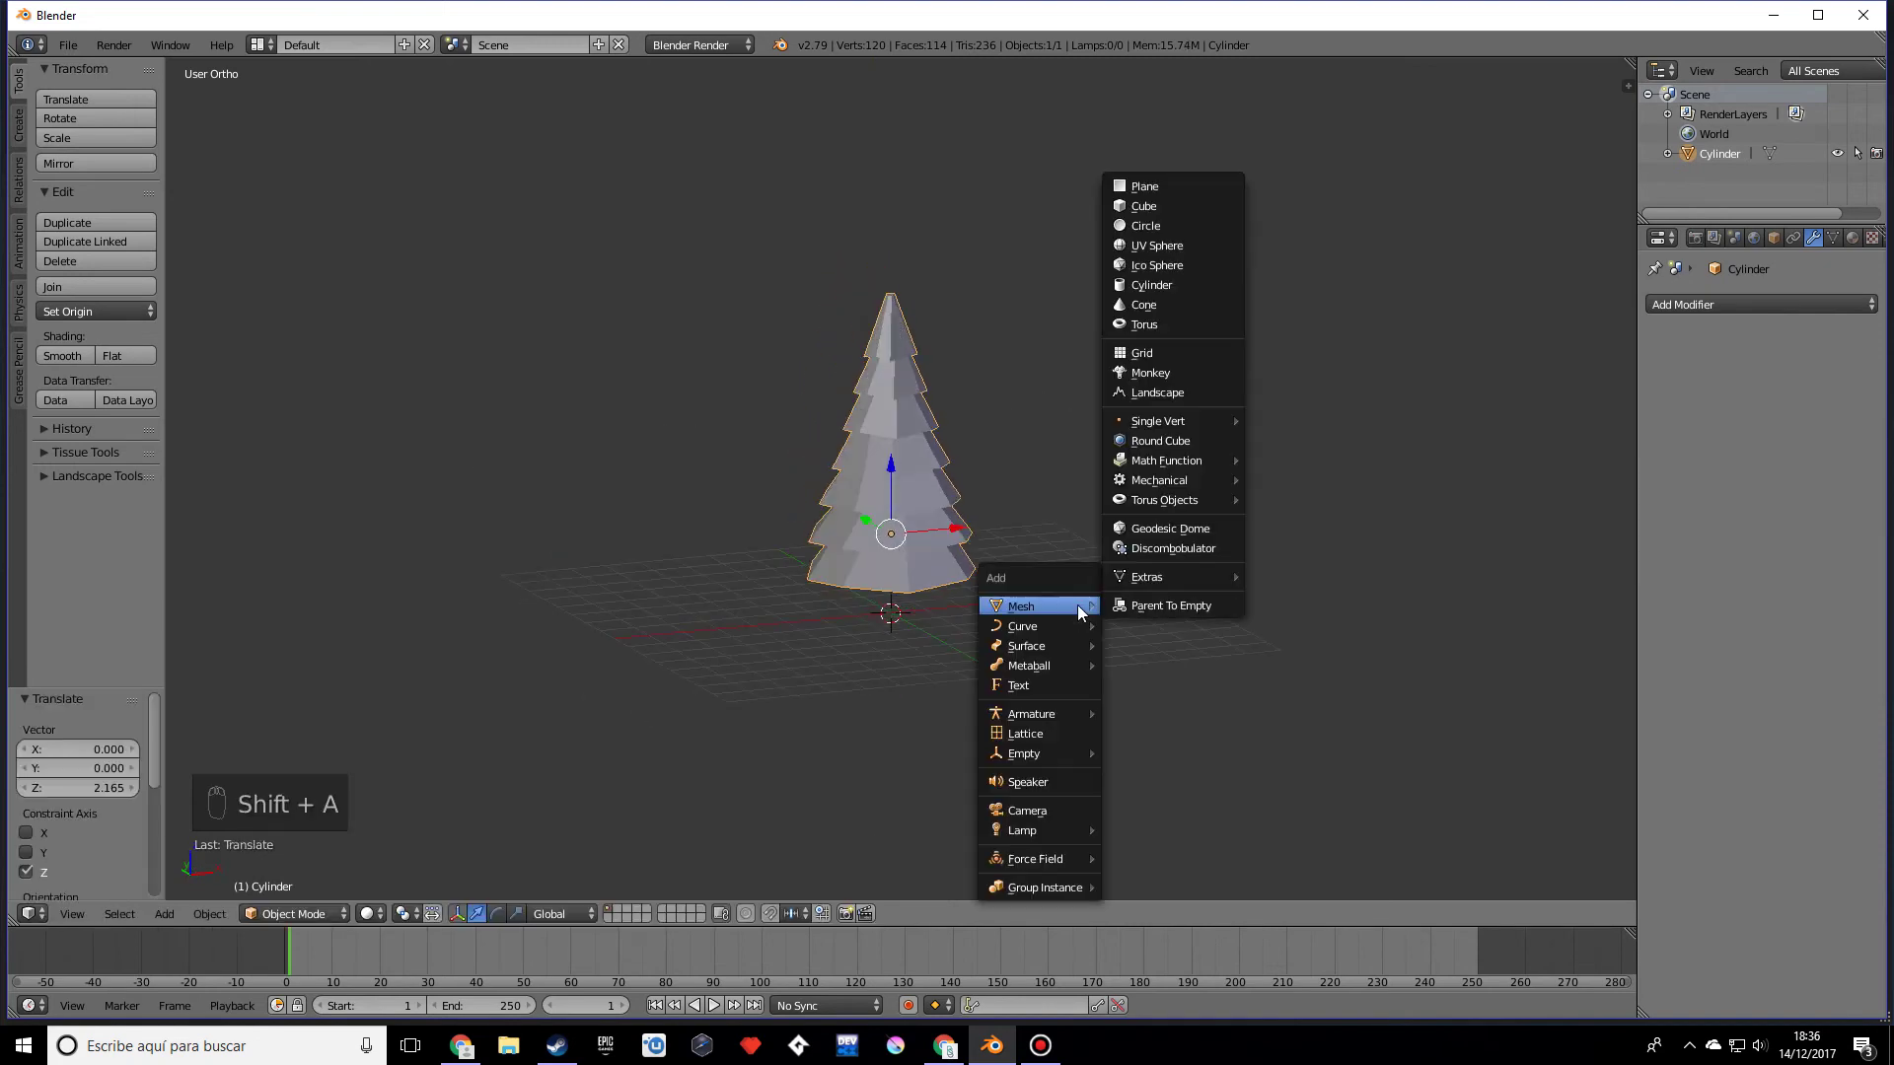
{"action": "left_click", "coordinate": [1152, 284]}
{"action": "scroll", "coordinate": [1114, 671], "scroll_direction": "up", "scroll_amount": 3}
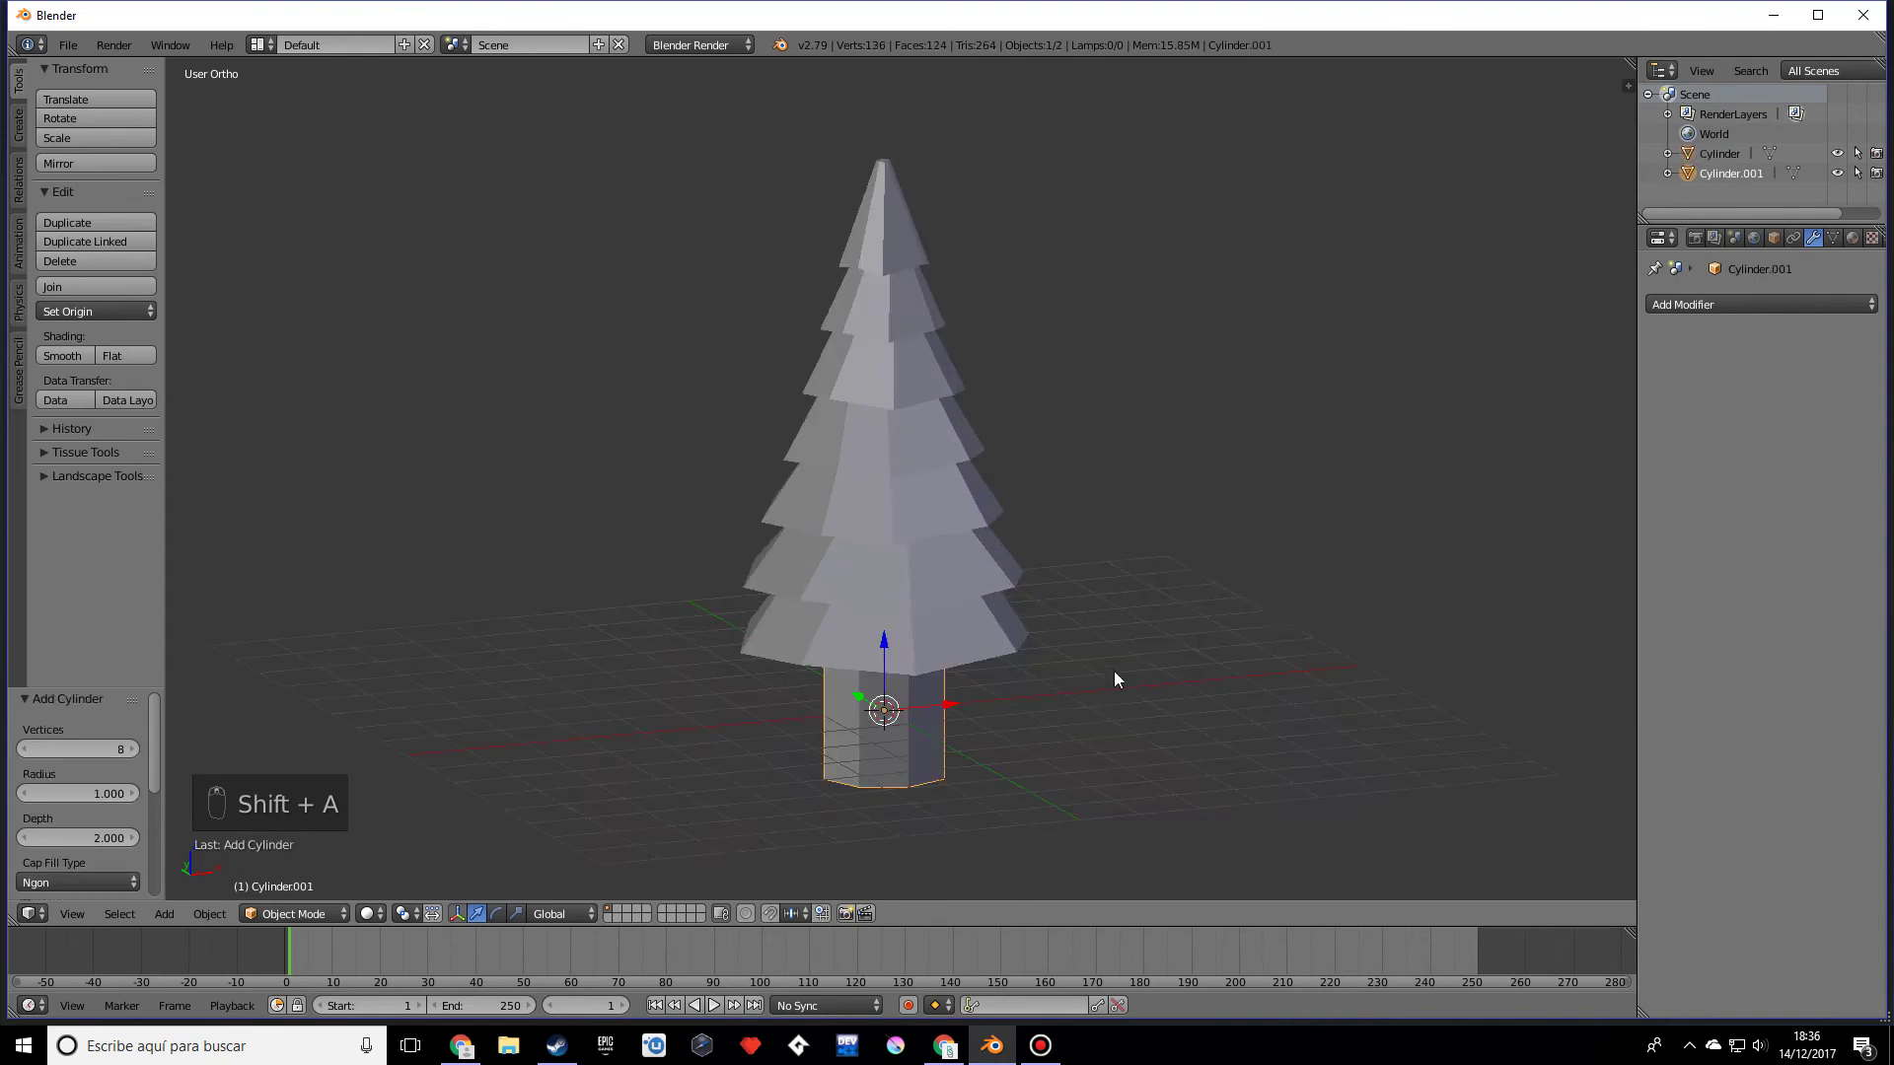
{"action": "left_click", "coordinate": [86, 742]}
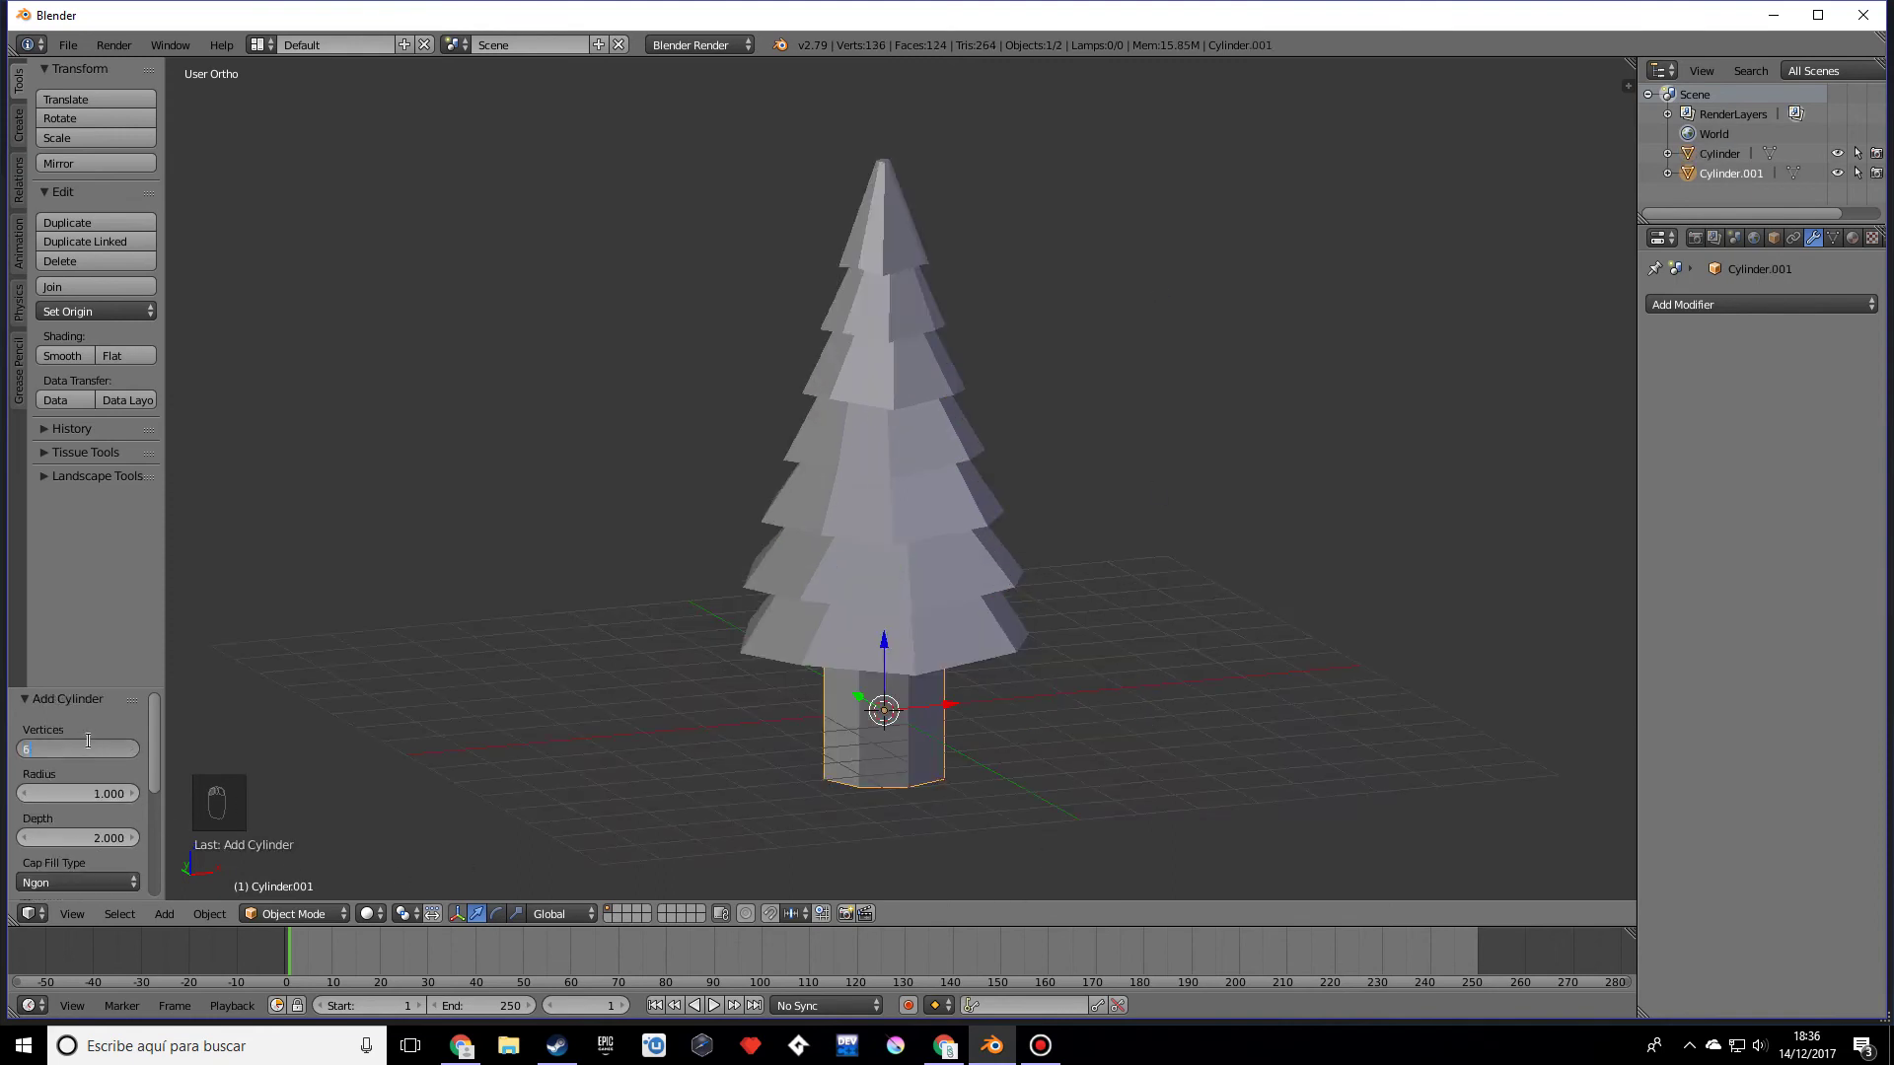
{"action": "type", "text": "6"}
{"action": "key", "text": "Return"}
Step: Scale the cylinder thinner on X and Y, keeping its height
{"action": "key", "text": "s"}
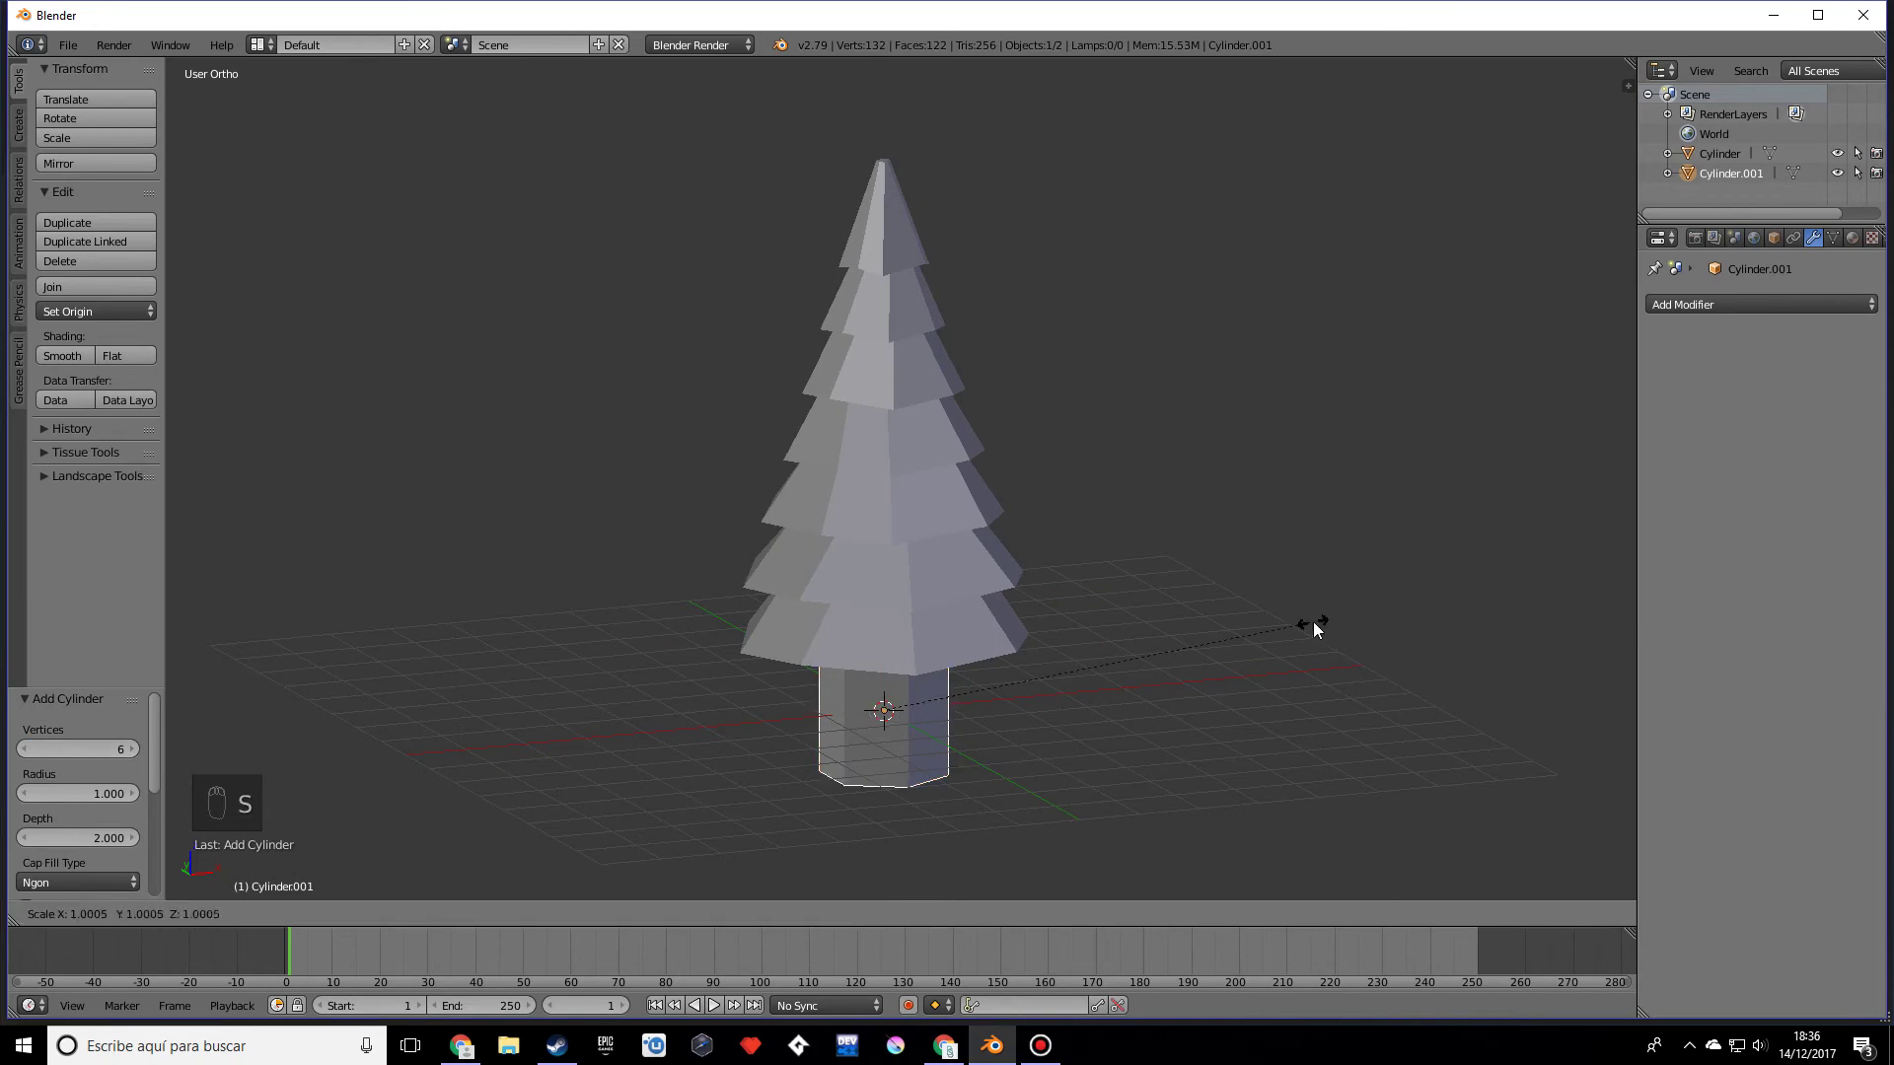
{"action": "key", "text": "shift+z"}
{"action": "left_click", "coordinate": [1137, 660]}
{"action": "middle_click_drag", "start_coordinate": [1136, 660], "coordinate": [1142, 733]}
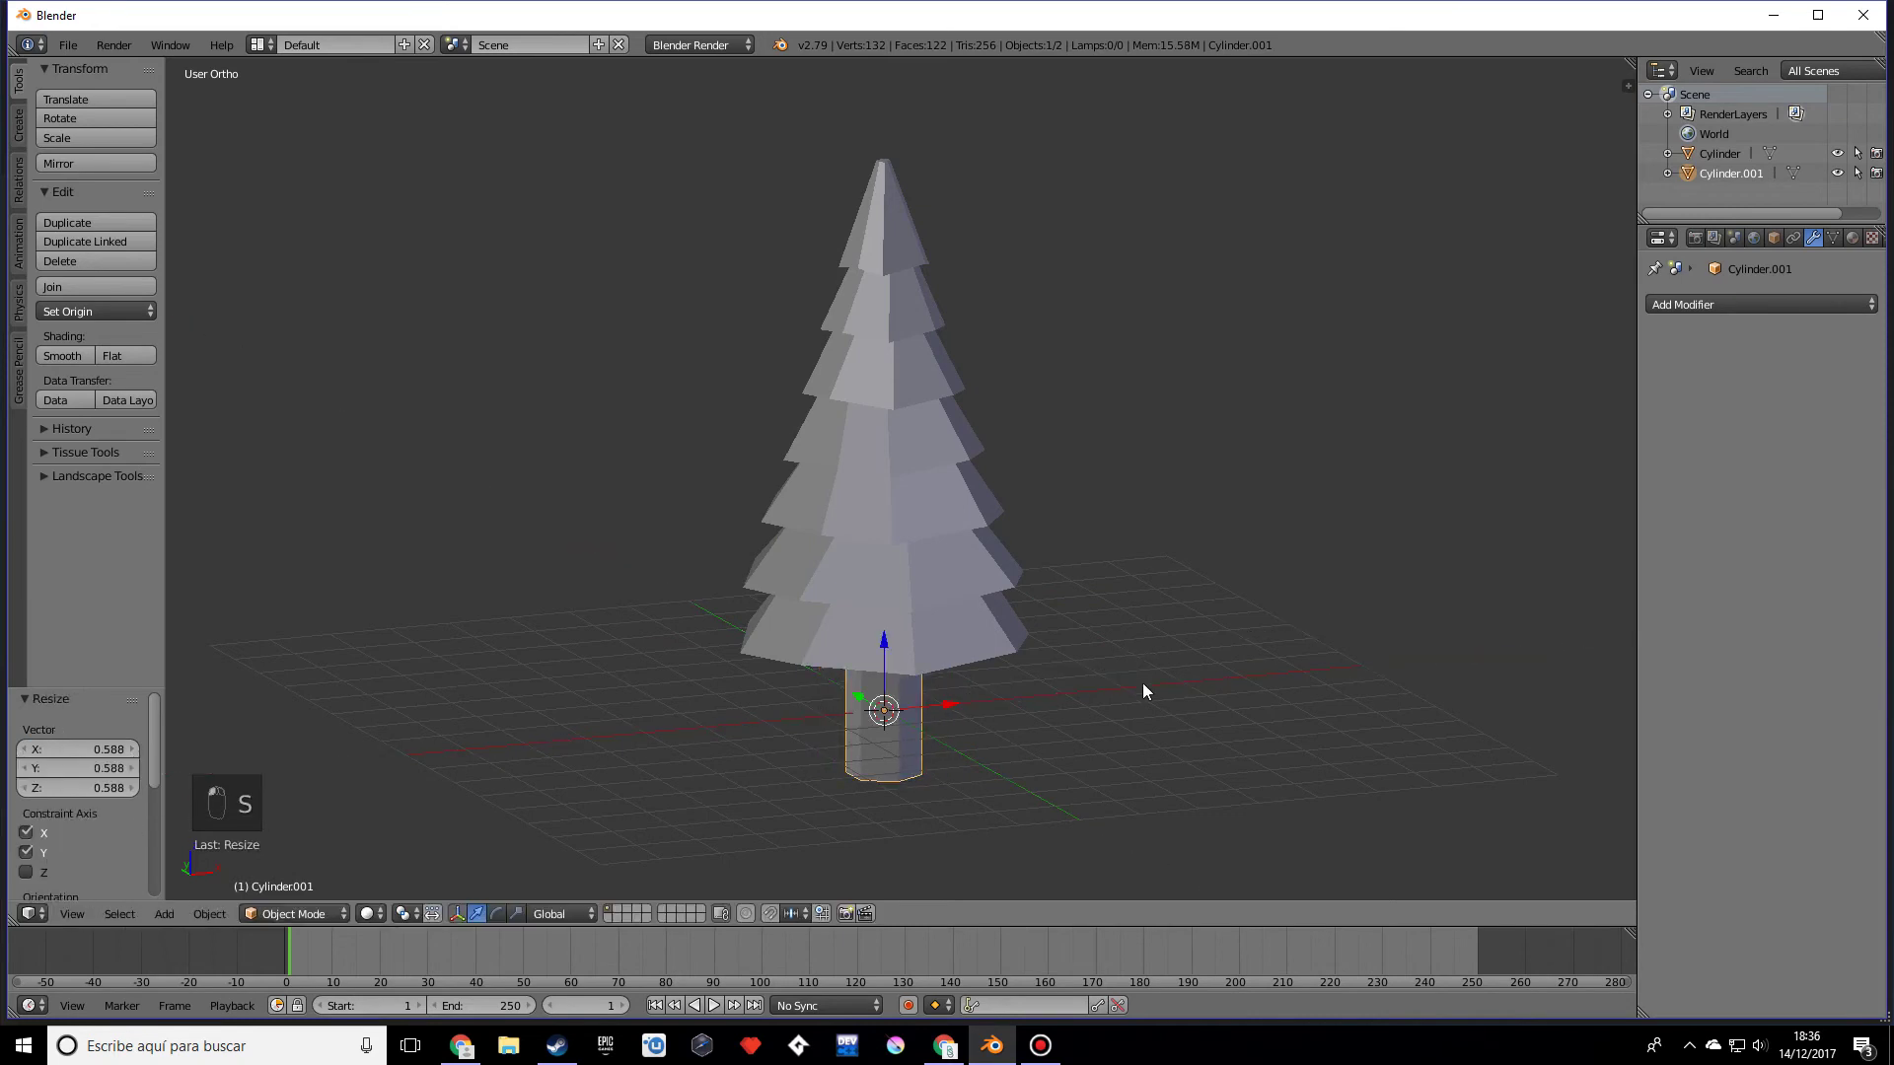
{"action": "scroll", "coordinate": [1010, 450], "scroll_direction": "up", "scroll_amount": 5}
{"action": "middle_click_drag", "start_coordinate": [919, 336], "coordinate": [951, 382], "text": "shift"}
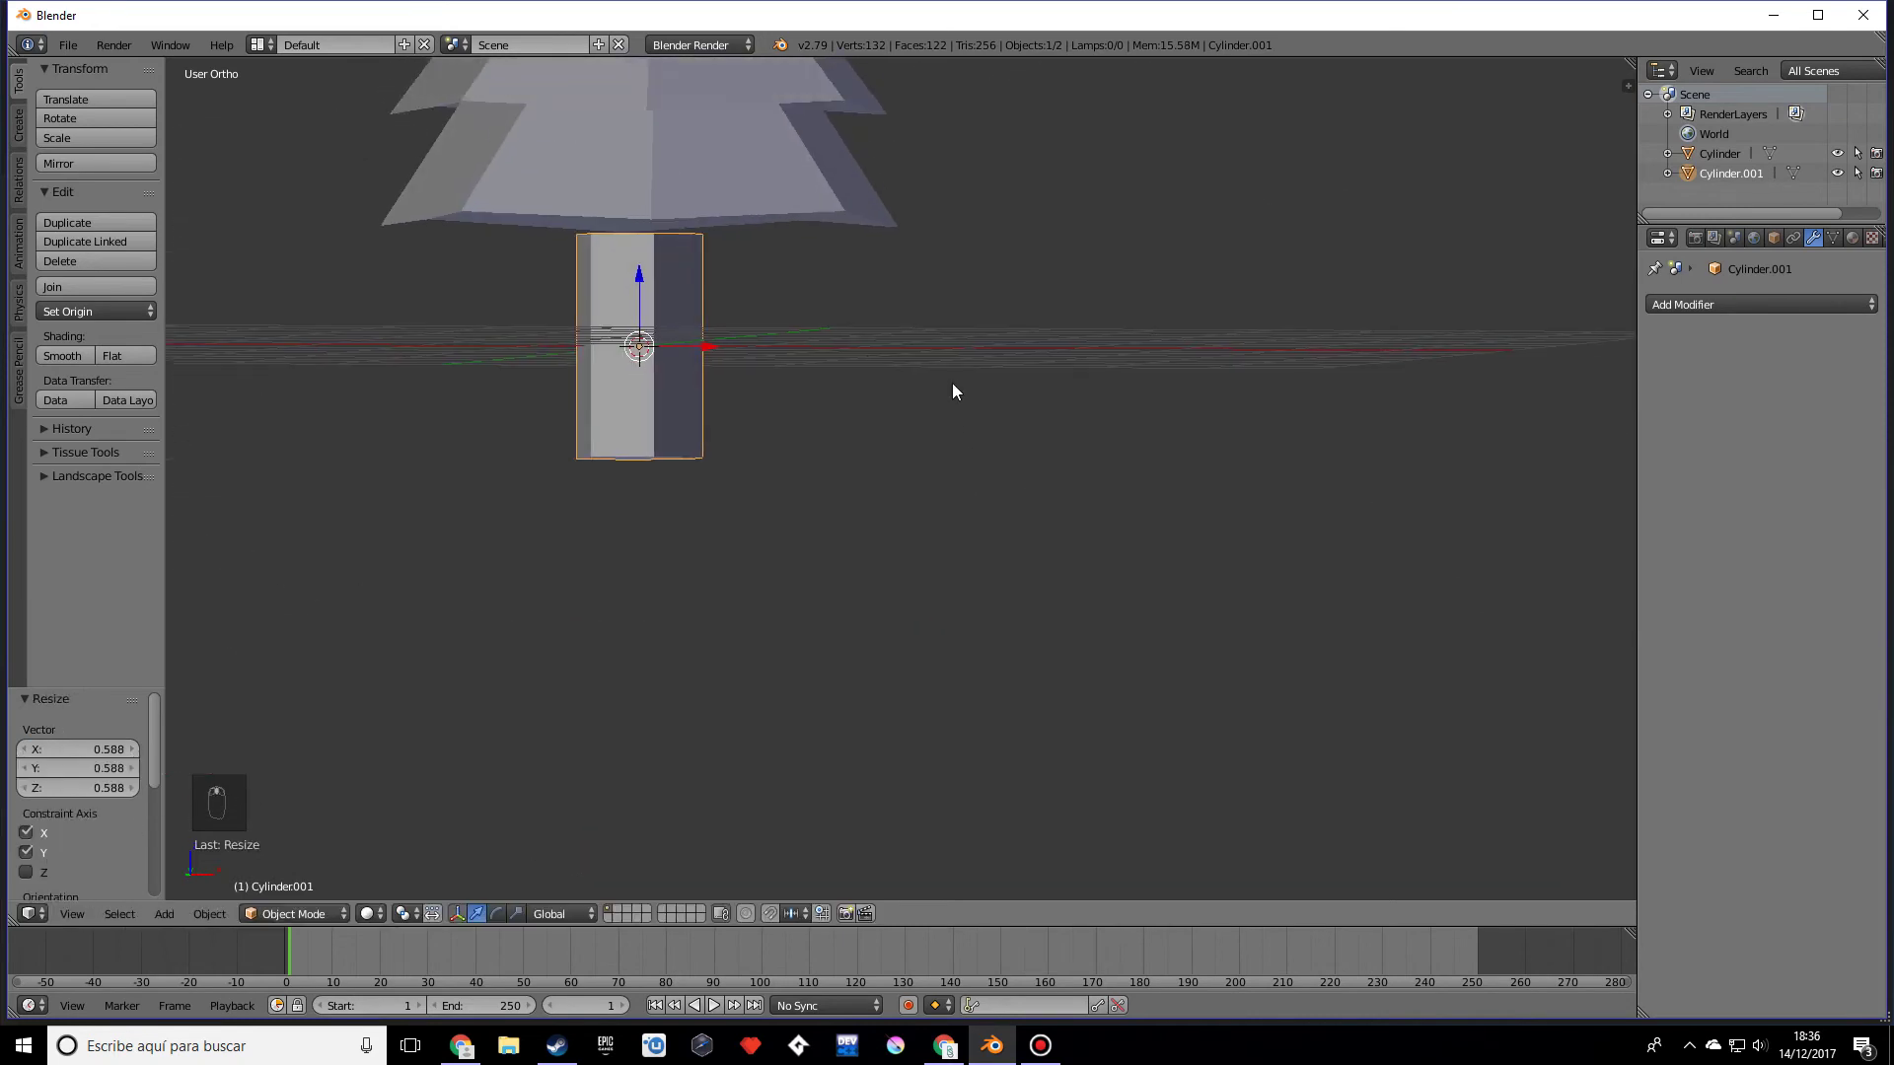
Step: Narrow and resize the trunk again and lift it up just beneath the foliage
{"action": "key", "text": "s"}
{"action": "key", "text": "shift+z"}
{"action": "left_click", "coordinate": [807, 367]}
{"action": "left_click_drag", "start_coordinate": [636, 276], "coordinate": [613, 219]}
{"action": "scroll", "coordinate": [1140, 341], "scroll_direction": "down", "scroll_amount": 3}
{"action": "key", "text": "s"}
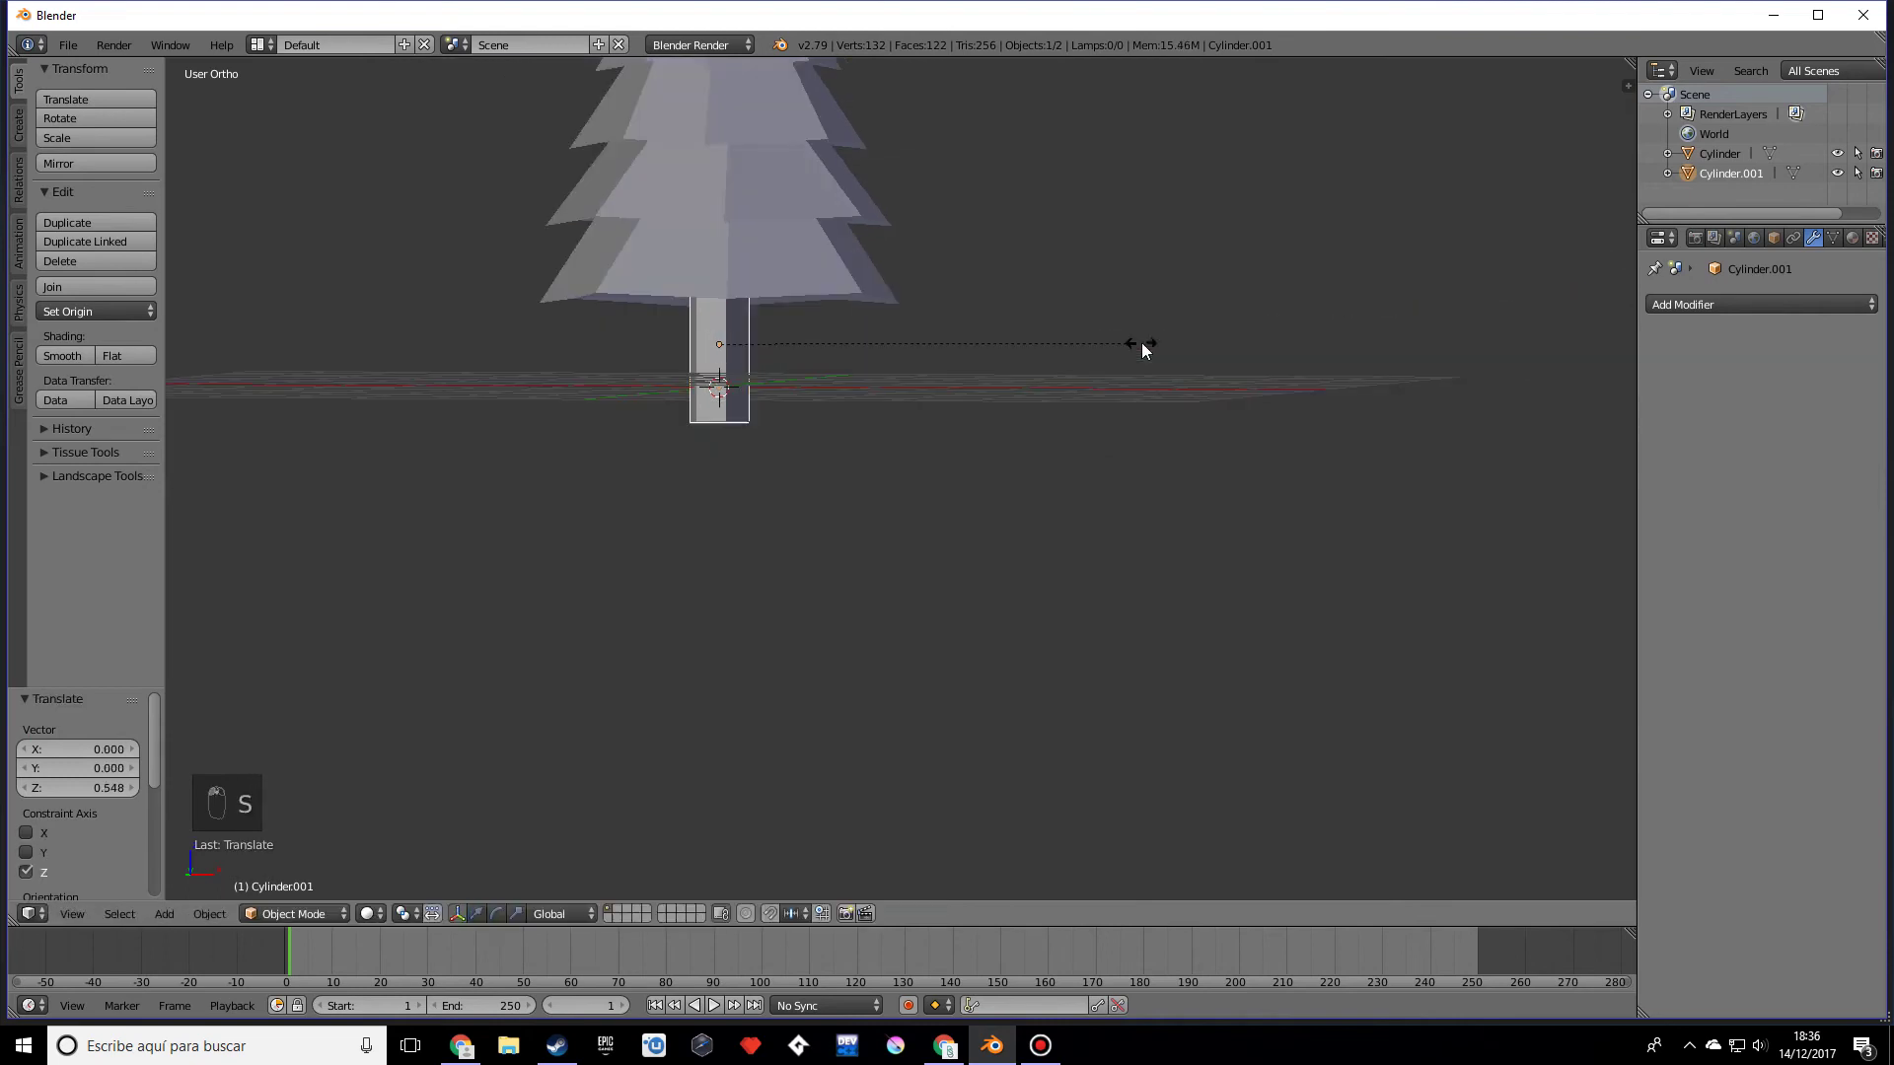
{"action": "left_click", "coordinate": [1217, 178]}
{"action": "middle_click_drag", "start_coordinate": [1217, 178], "coordinate": [779, 358]}
{"action": "left_click_drag", "start_coordinate": [803, 335], "coordinate": [802, 325]}
{"action": "scroll", "coordinate": [868, 479], "scroll_direction": "up", "scroll_amount": 5}
Step: In Edit Mode, cut an edge loop near the trunk's bottom
{"action": "key", "text": "Tab"}
{"action": "middle_click_drag", "start_coordinate": [777, 397], "coordinate": [930, 524], "text": "shift"}
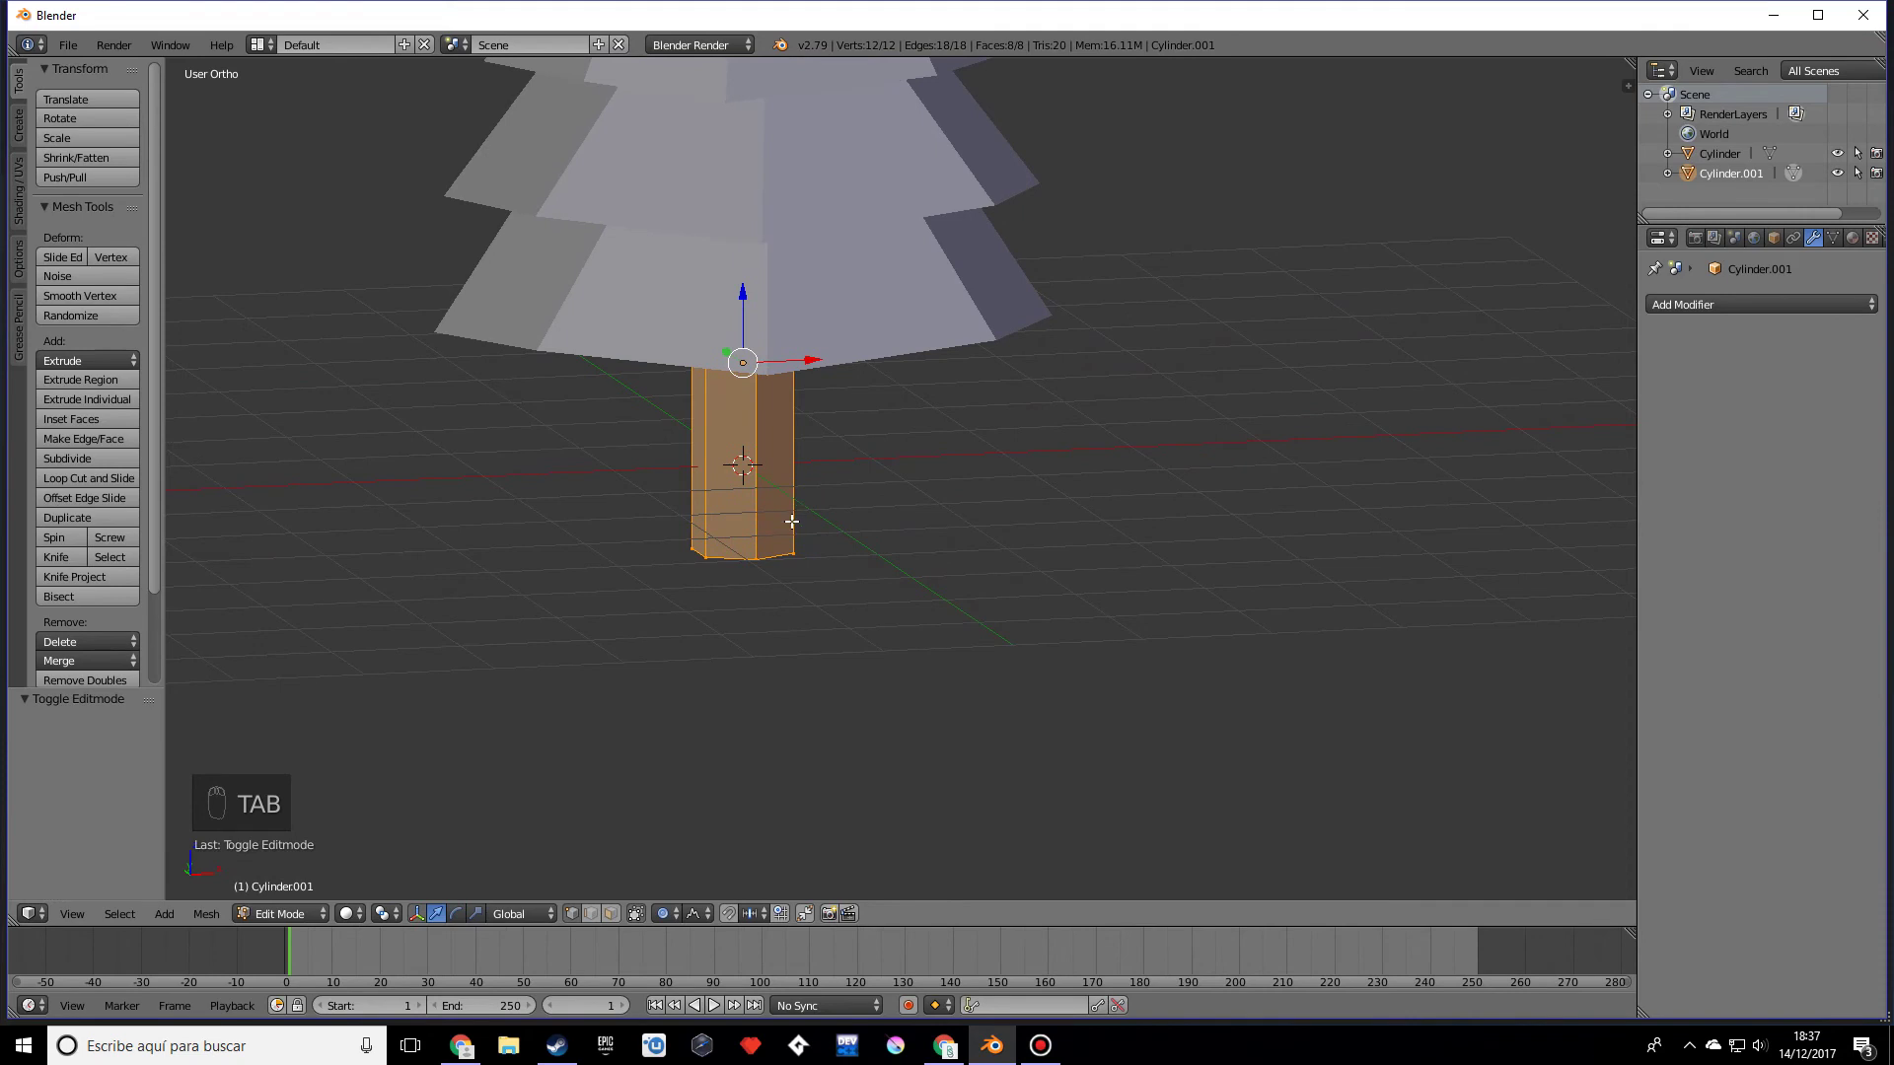
{"action": "middle_click_drag", "start_coordinate": [848, 520], "coordinate": [861, 562]}
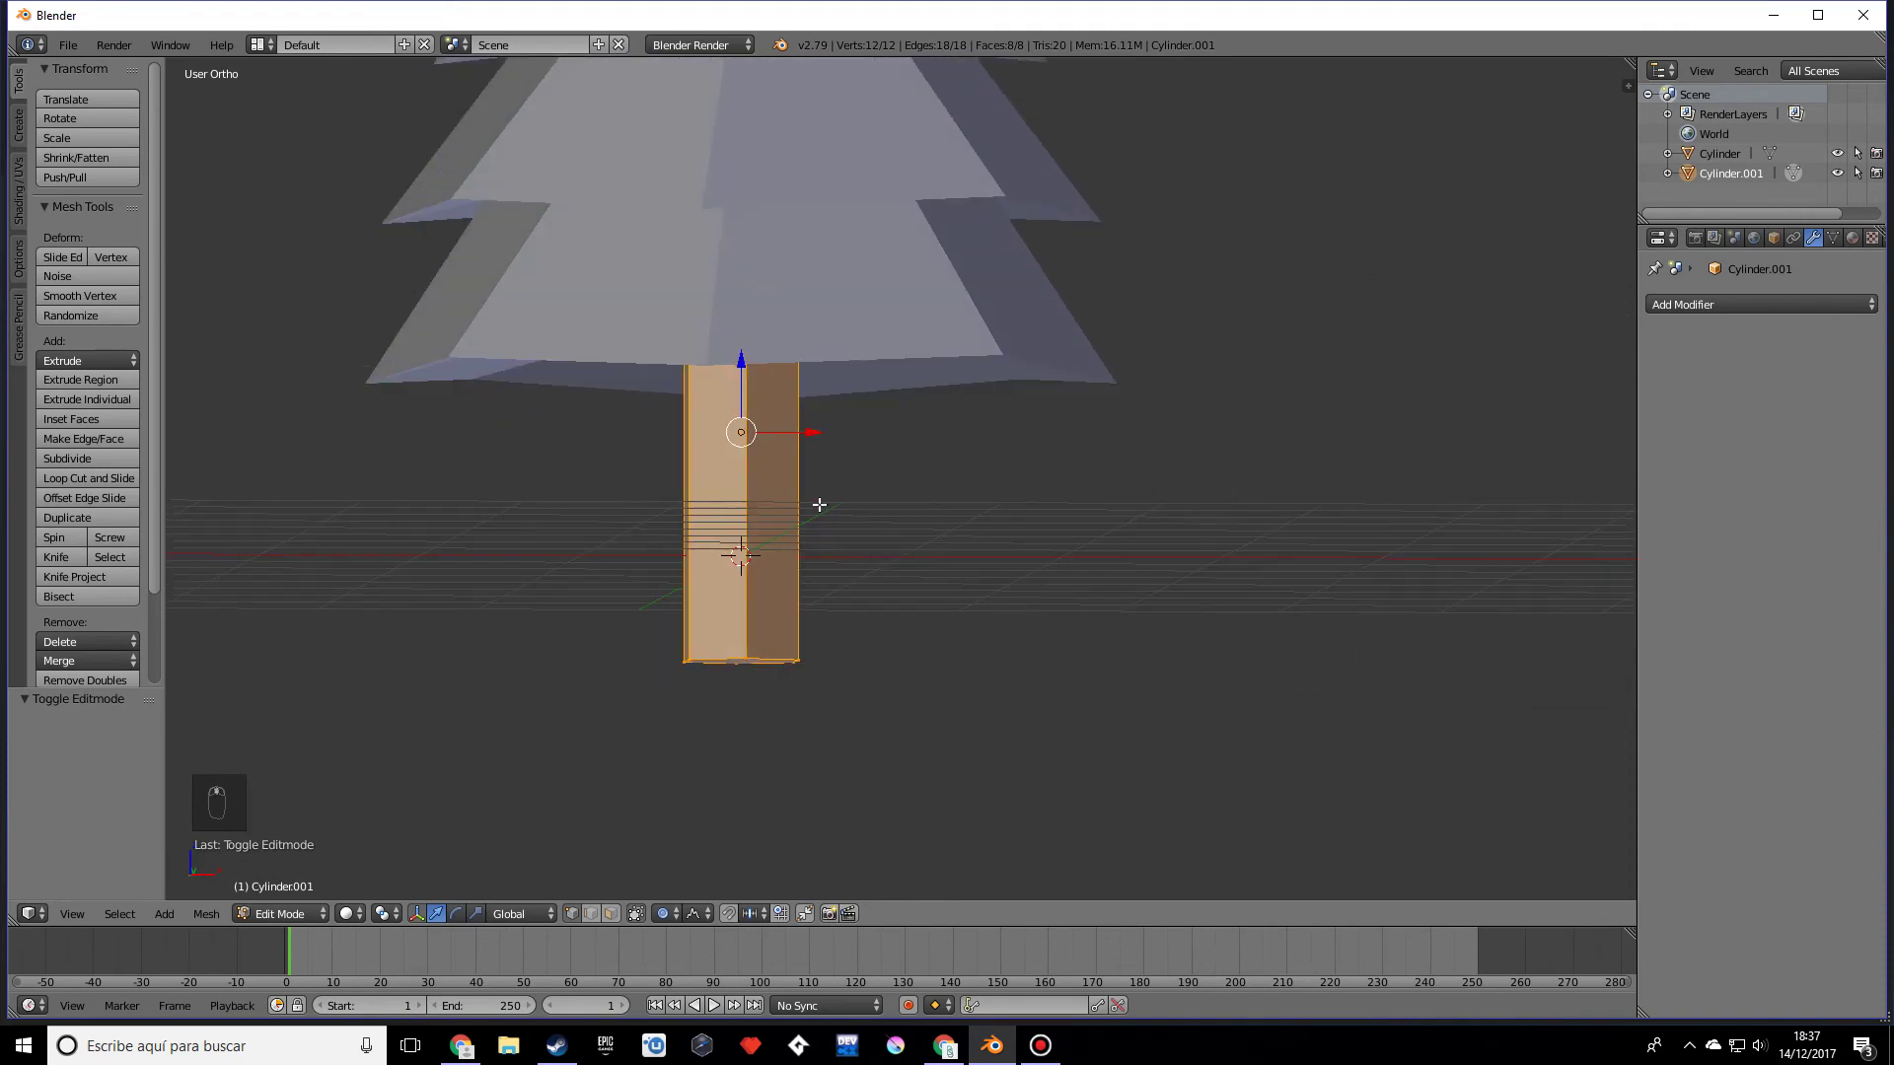
{"action": "key", "text": "ctrl+r"}
{"action": "left_click", "coordinate": [784, 657]}
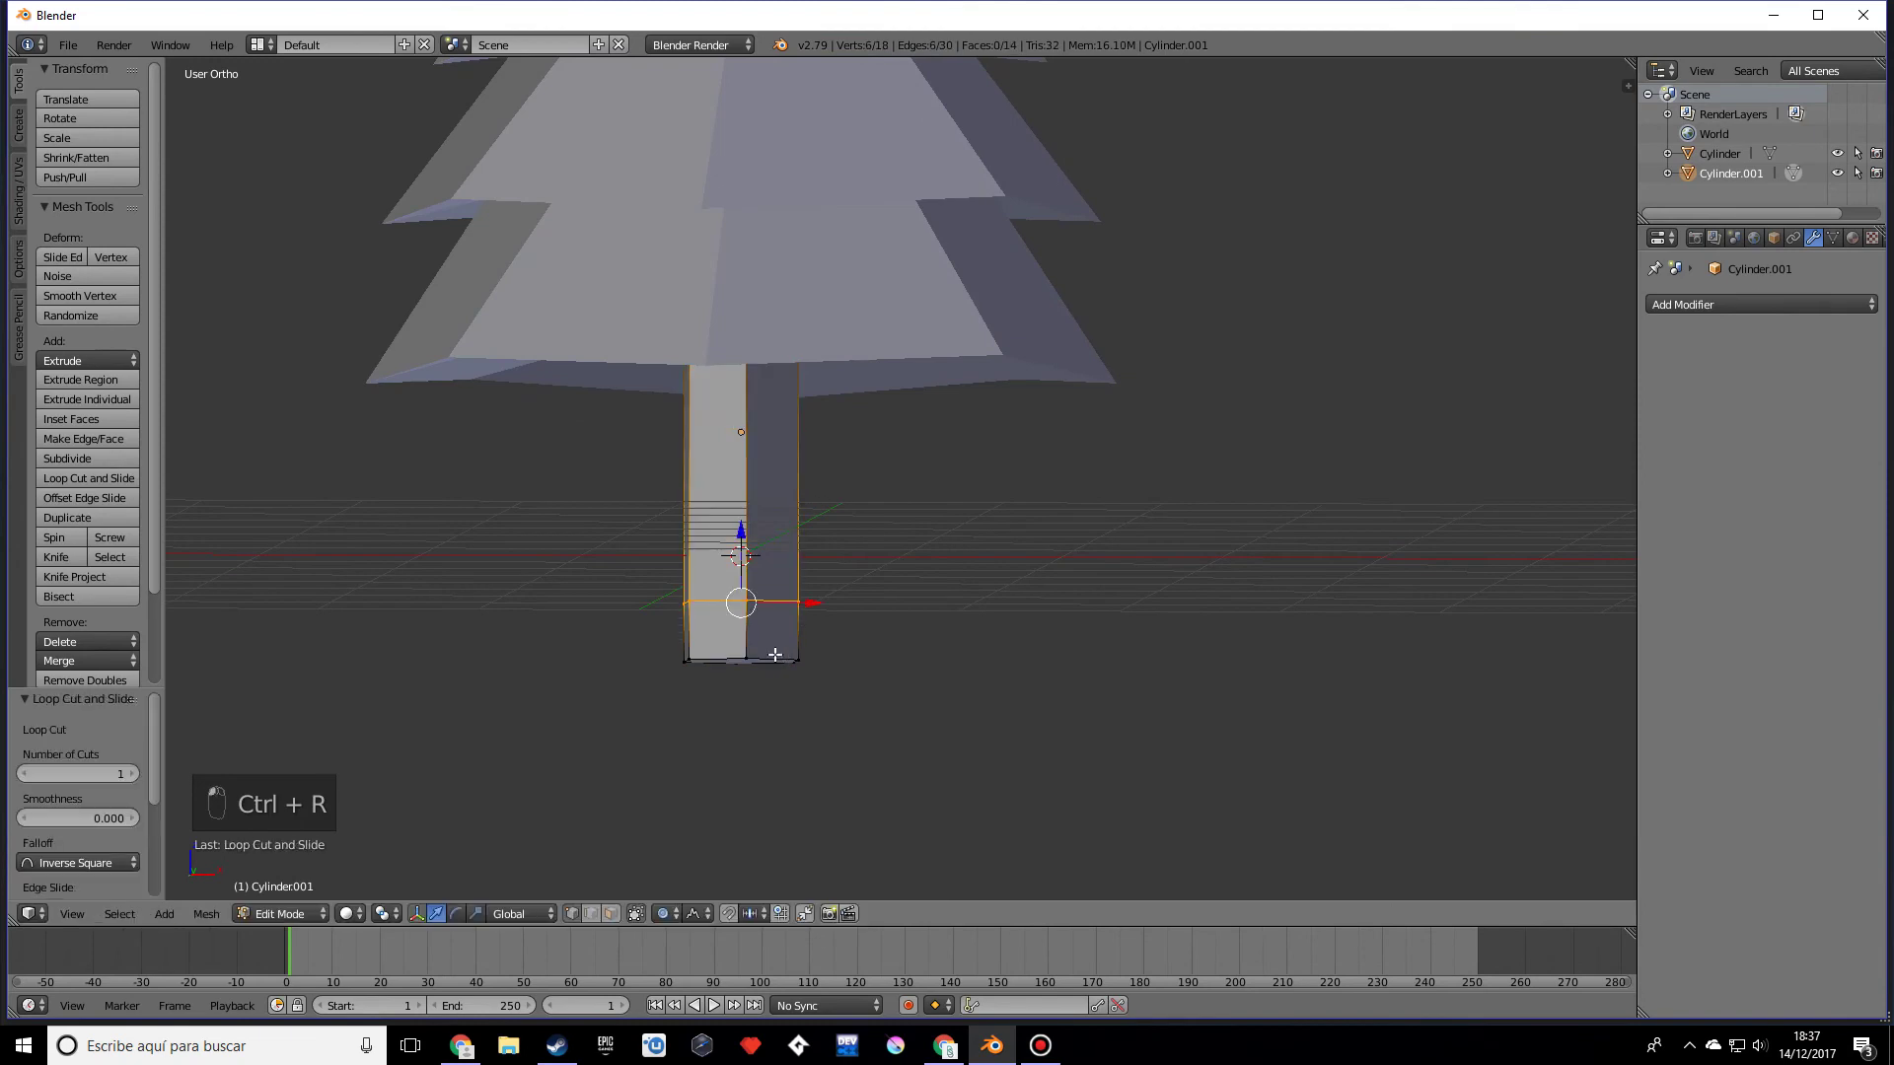
Step: Widen the bottom ring with proportional editing to flare the trunk's base
{"action": "right_click", "coordinate": [775, 657], "text": "alt"}
{"action": "middle_click_drag", "start_coordinate": [825, 589], "coordinate": [947, 602]}
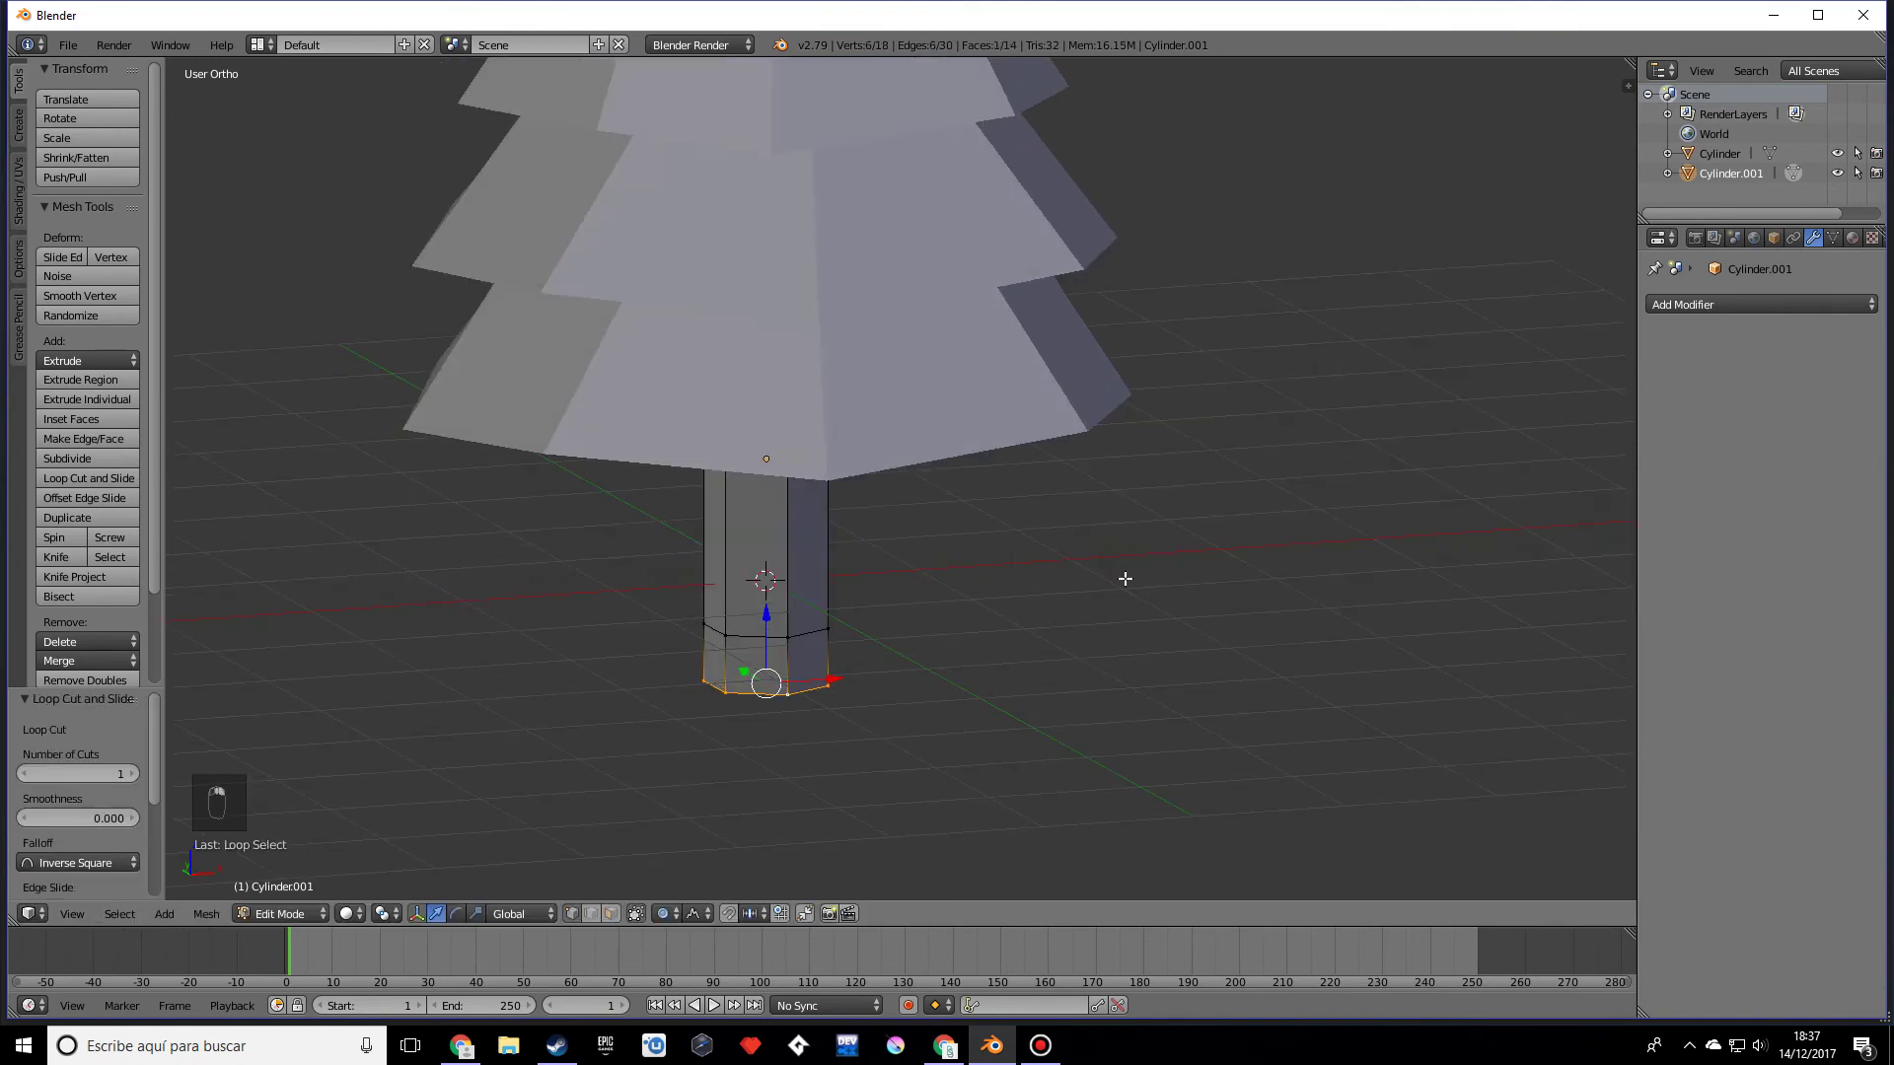
{"action": "key", "text": "s"}
{"action": "key", "text": "ctrl+z"}
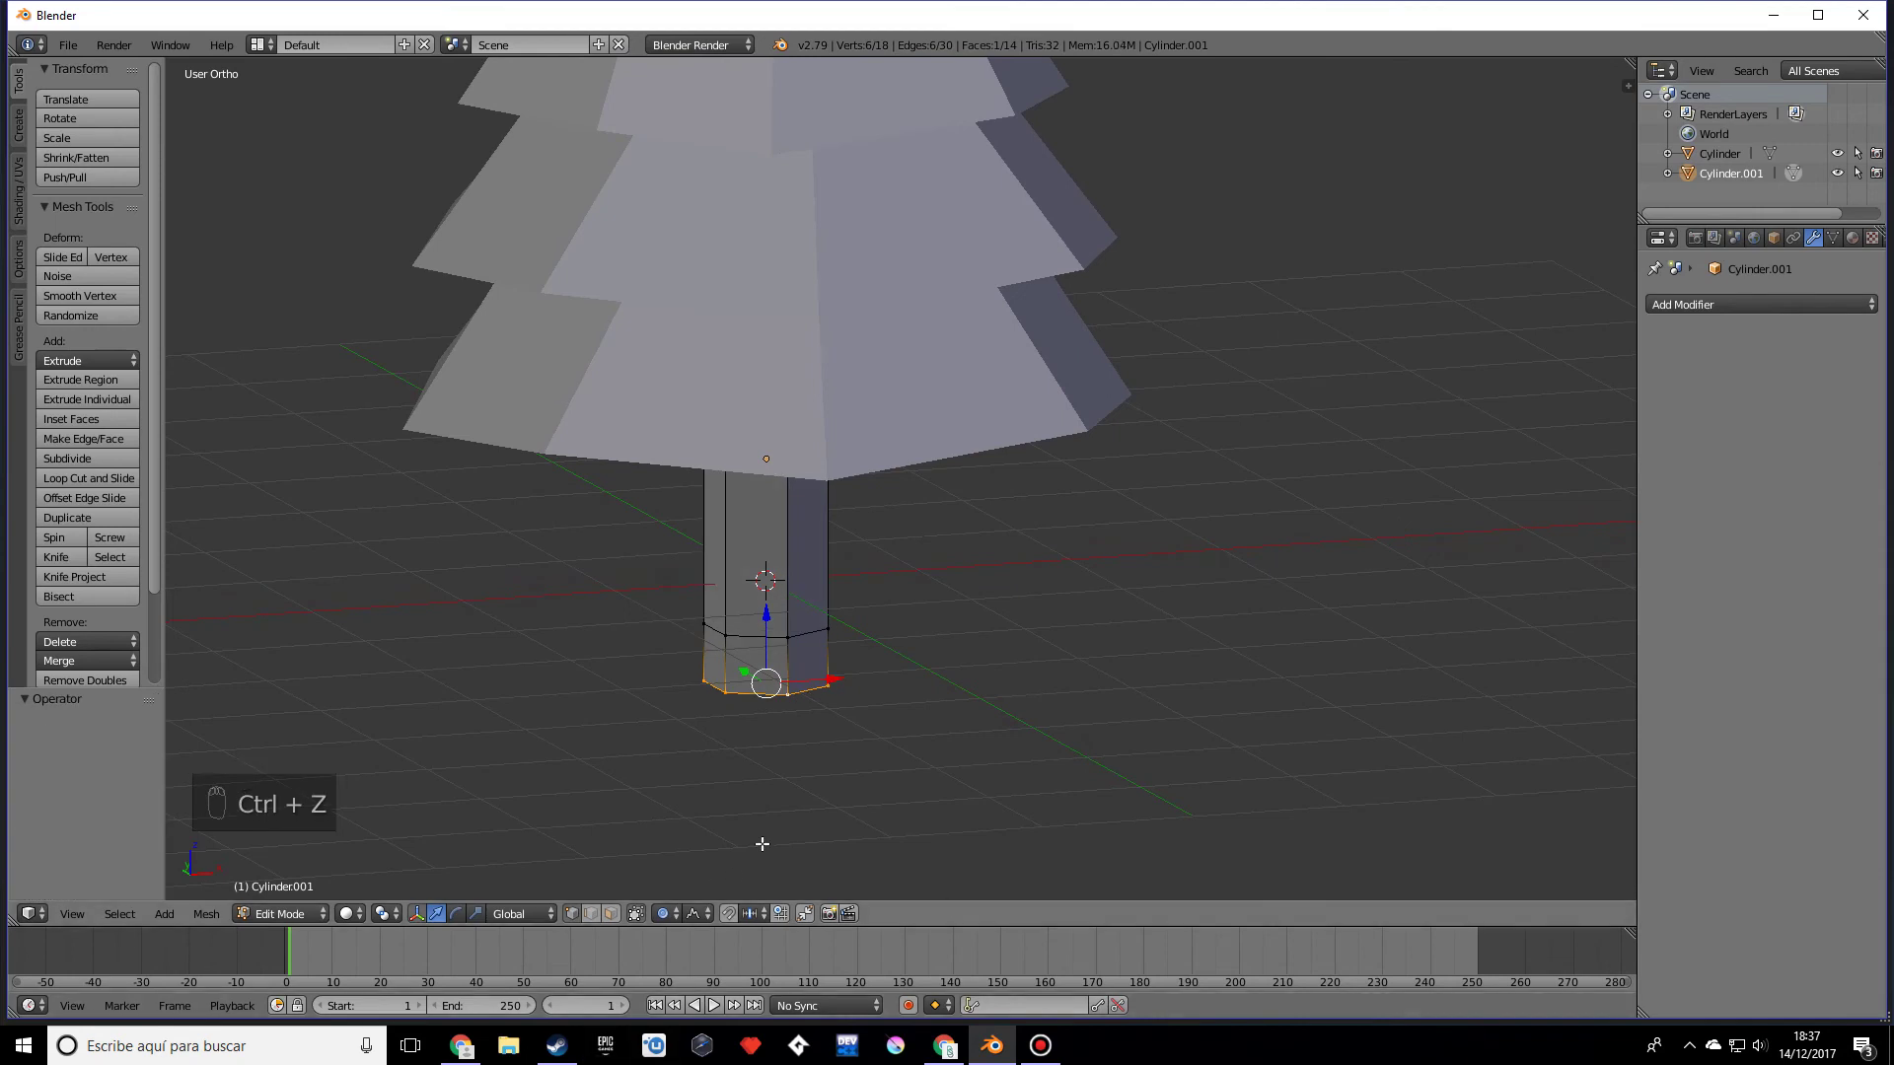
{"action": "key", "text": "o"}
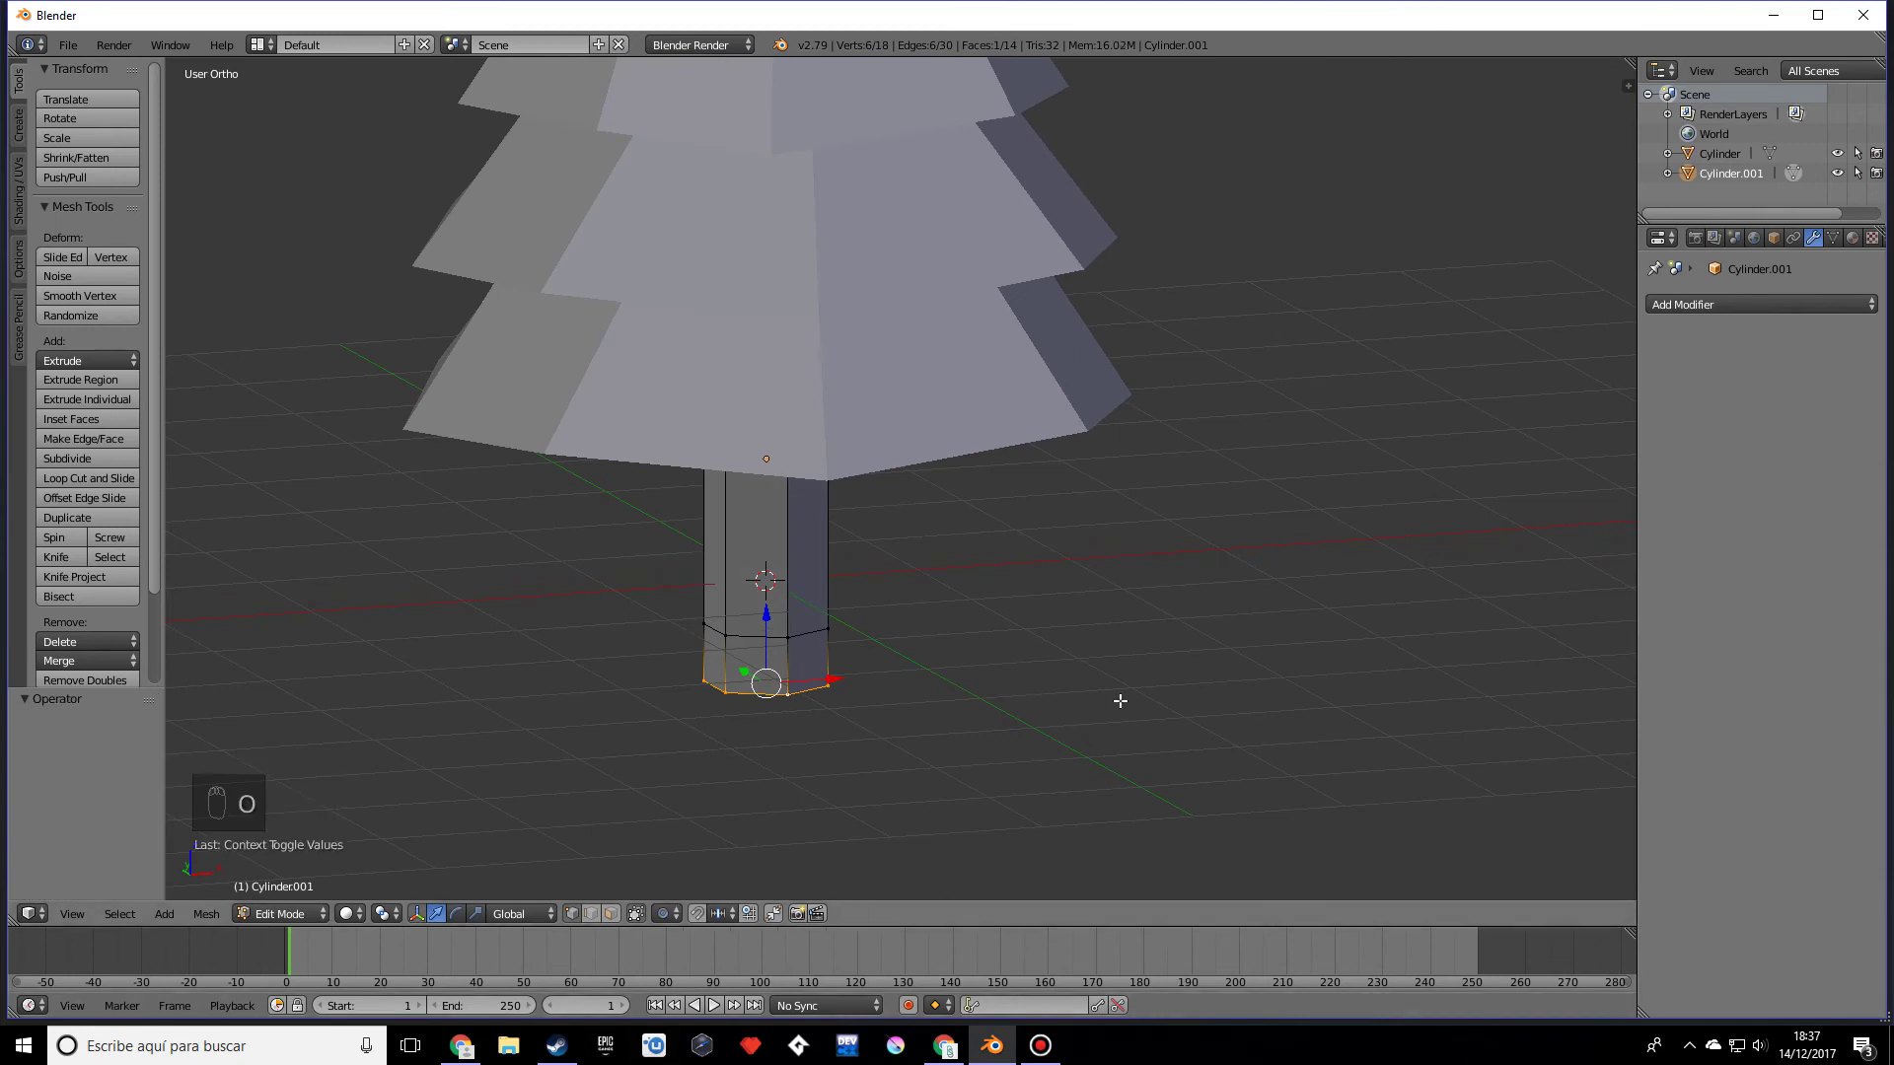
{"action": "key", "text": "s"}
{"action": "left_click", "coordinate": [1233, 621]}
{"action": "key", "text": "Tab"}
Step: Resize the whole trunk object
{"action": "mouse_move", "coordinate": [1209, 655]}
{"action": "middle_mouse_down"}
{"action": "mouse_move", "coordinate": [1019, 571]}
{"action": "mouse_move", "coordinate": [1158, 658]}
{"action": "mouse_move", "coordinate": [1242, 667]}
{"action": "middle_mouse_up"}
{"action": "key", "text": "s"}
{"action": "left_click", "coordinate": [1238, 647]}
{"action": "key", "text": "Tab"}
{"action": "key", "text": "Tab"}
{"action": "middle_click_drag", "start_coordinate": [1172, 587], "coordinate": [1302, 571]}
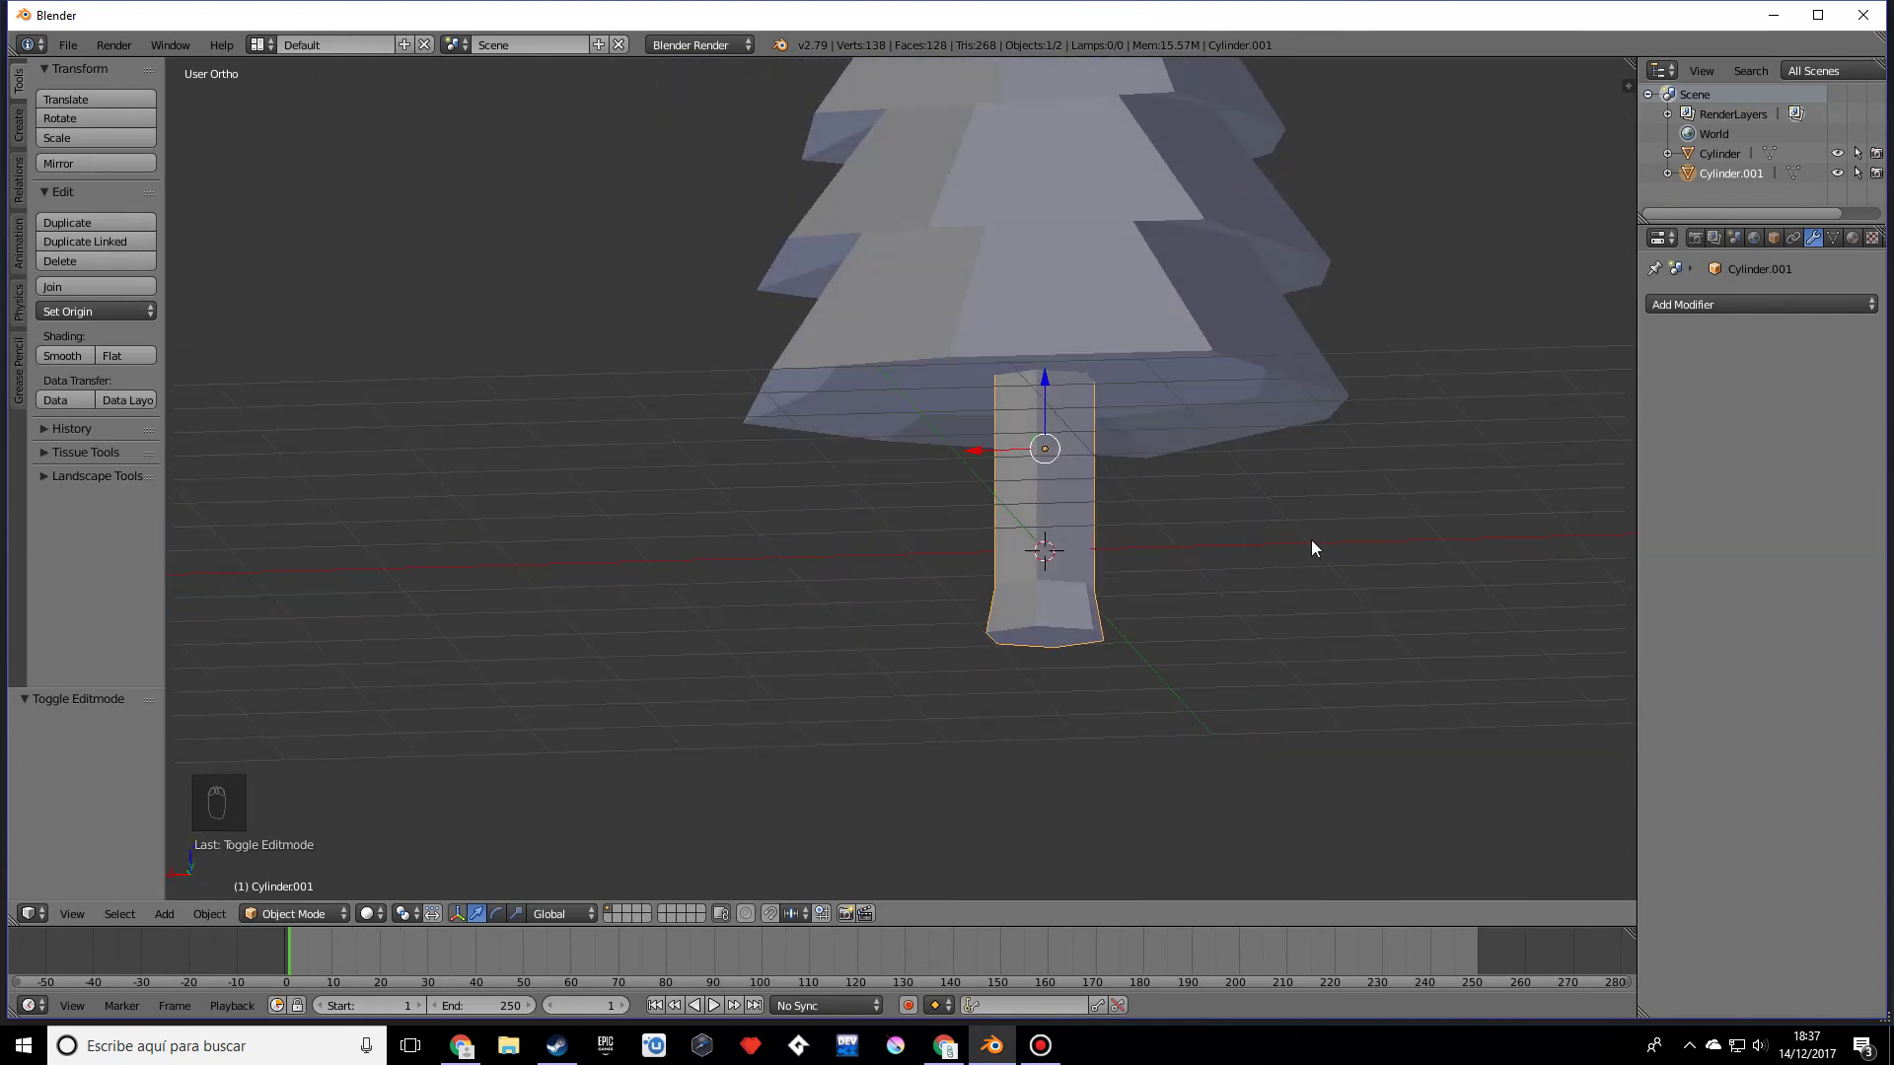
Step: Send the trunk to layer 3 and display only that layer
{"action": "key", "text": "m"}
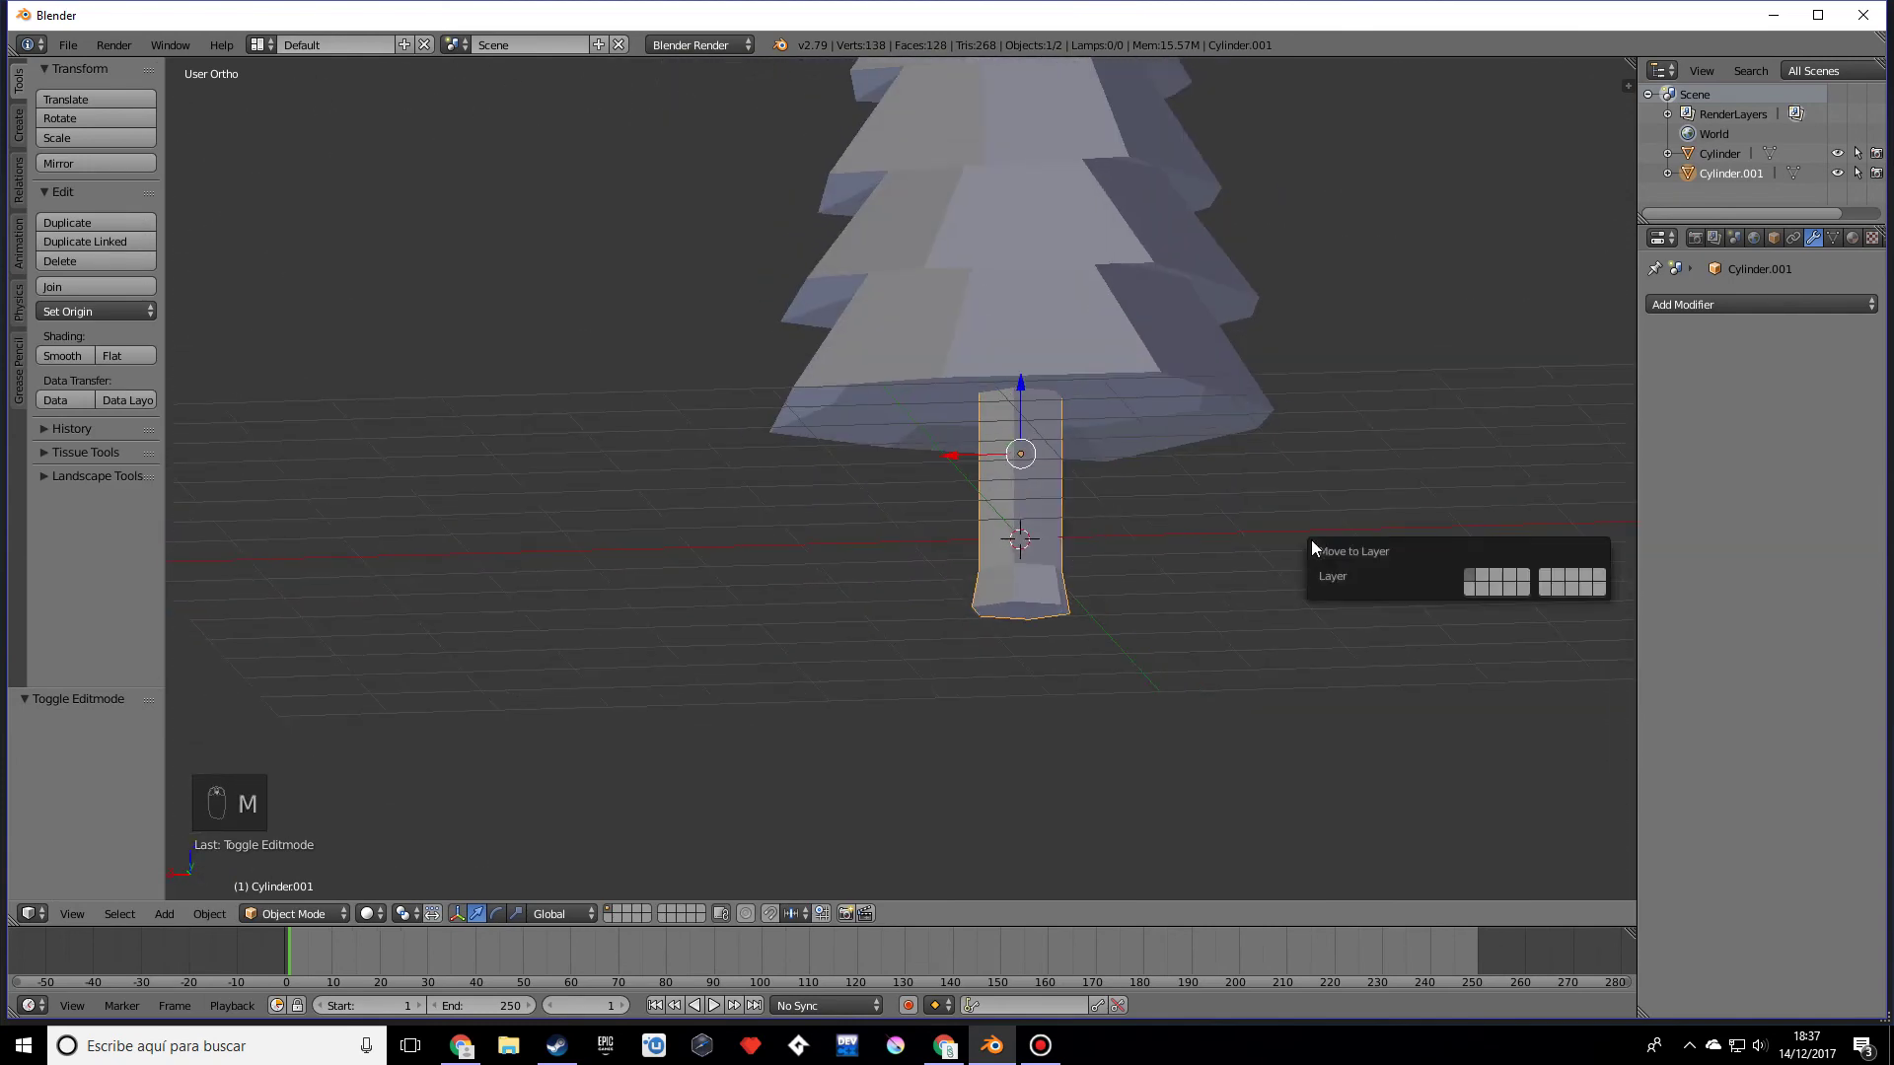
{"action": "left_click", "coordinate": [1496, 574]}
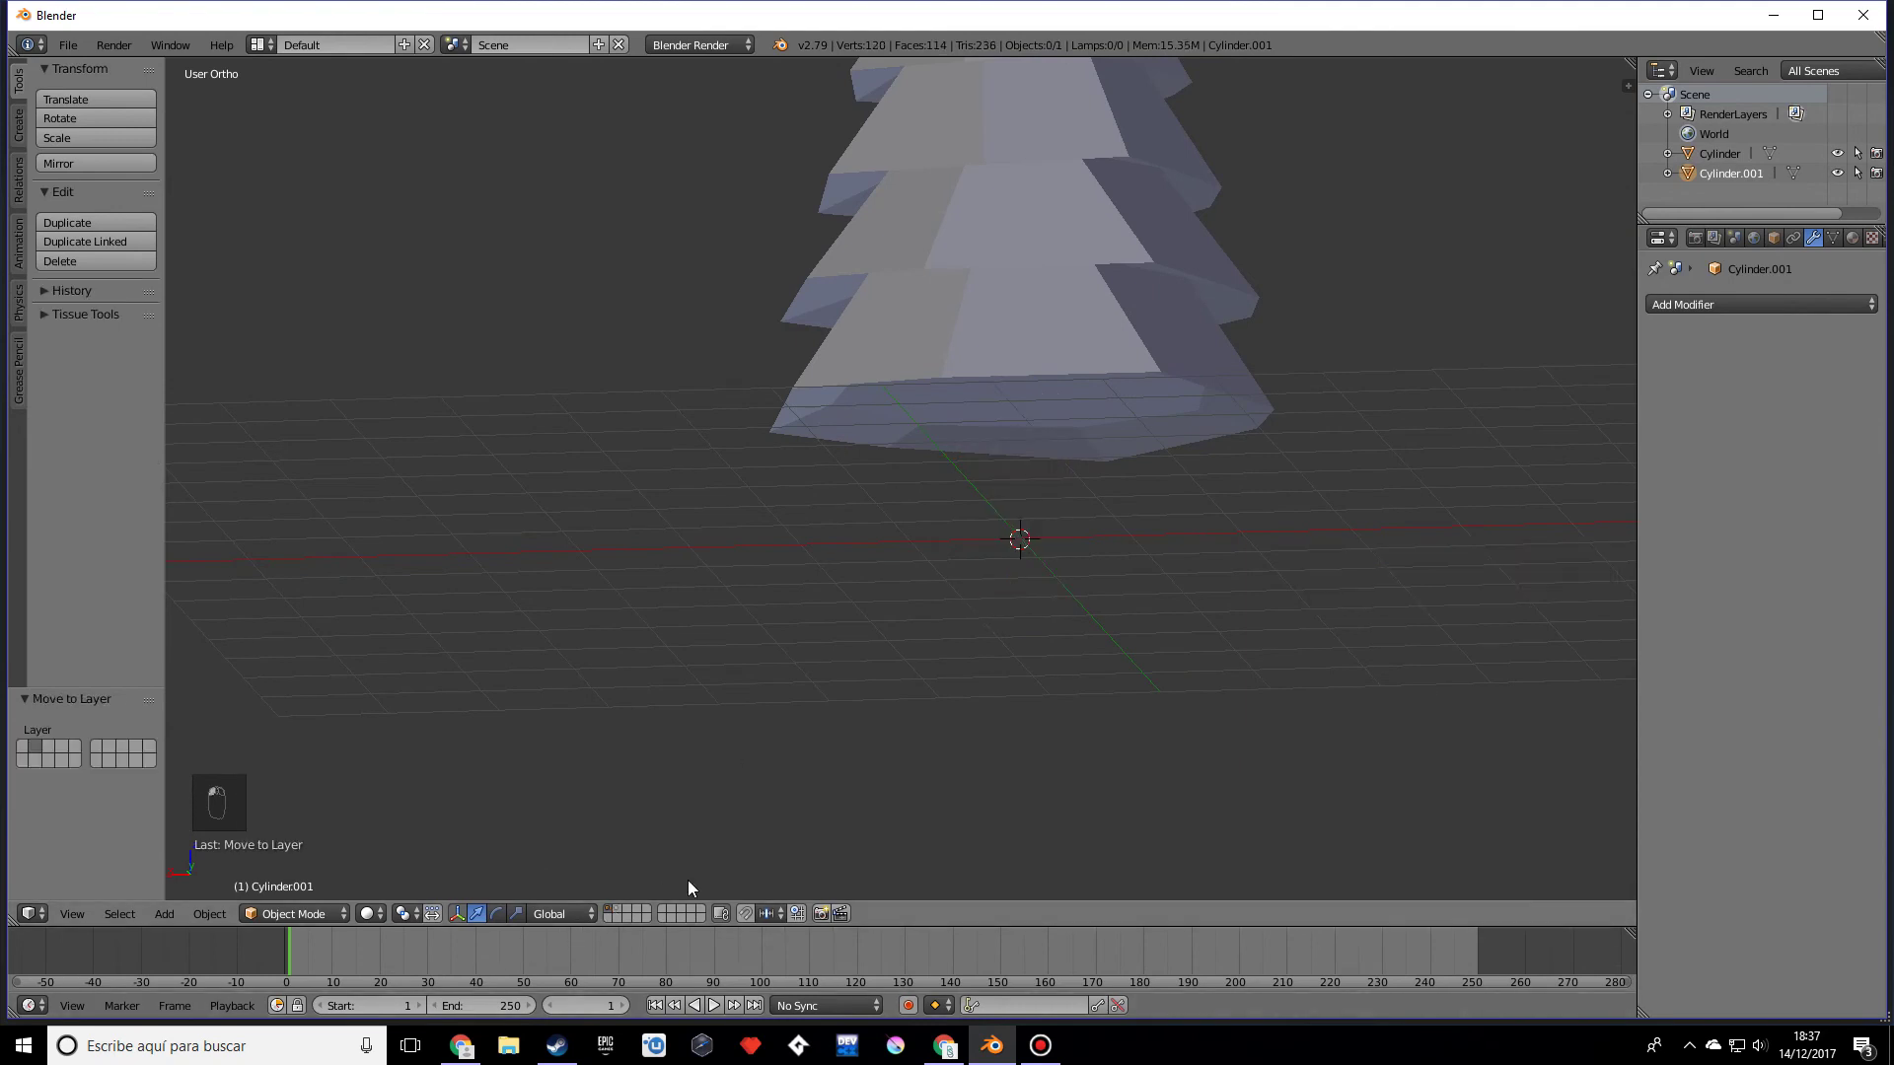
{"action": "left_click", "coordinate": [628, 908]}
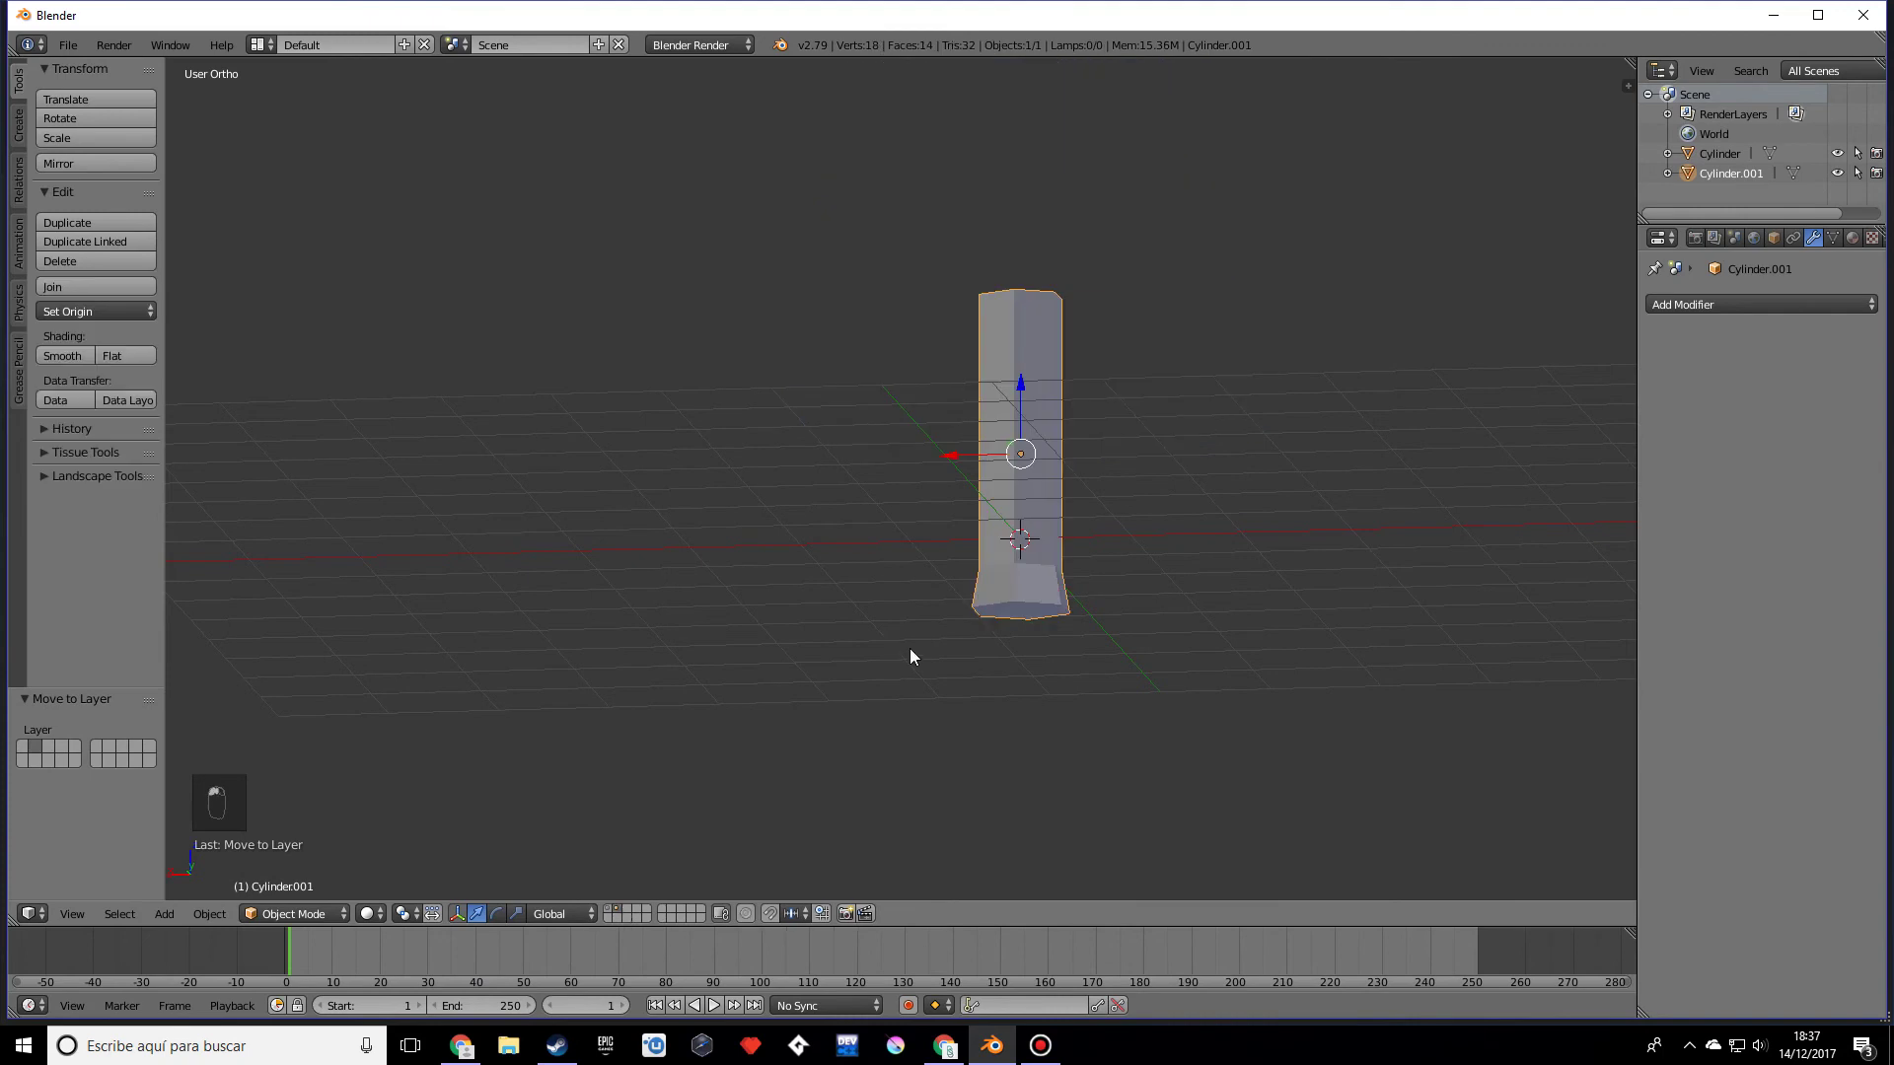
{"action": "middle_click_drag", "start_coordinate": [909, 658], "coordinate": [1171, 449]}
{"action": "key", "text": "Tab"}
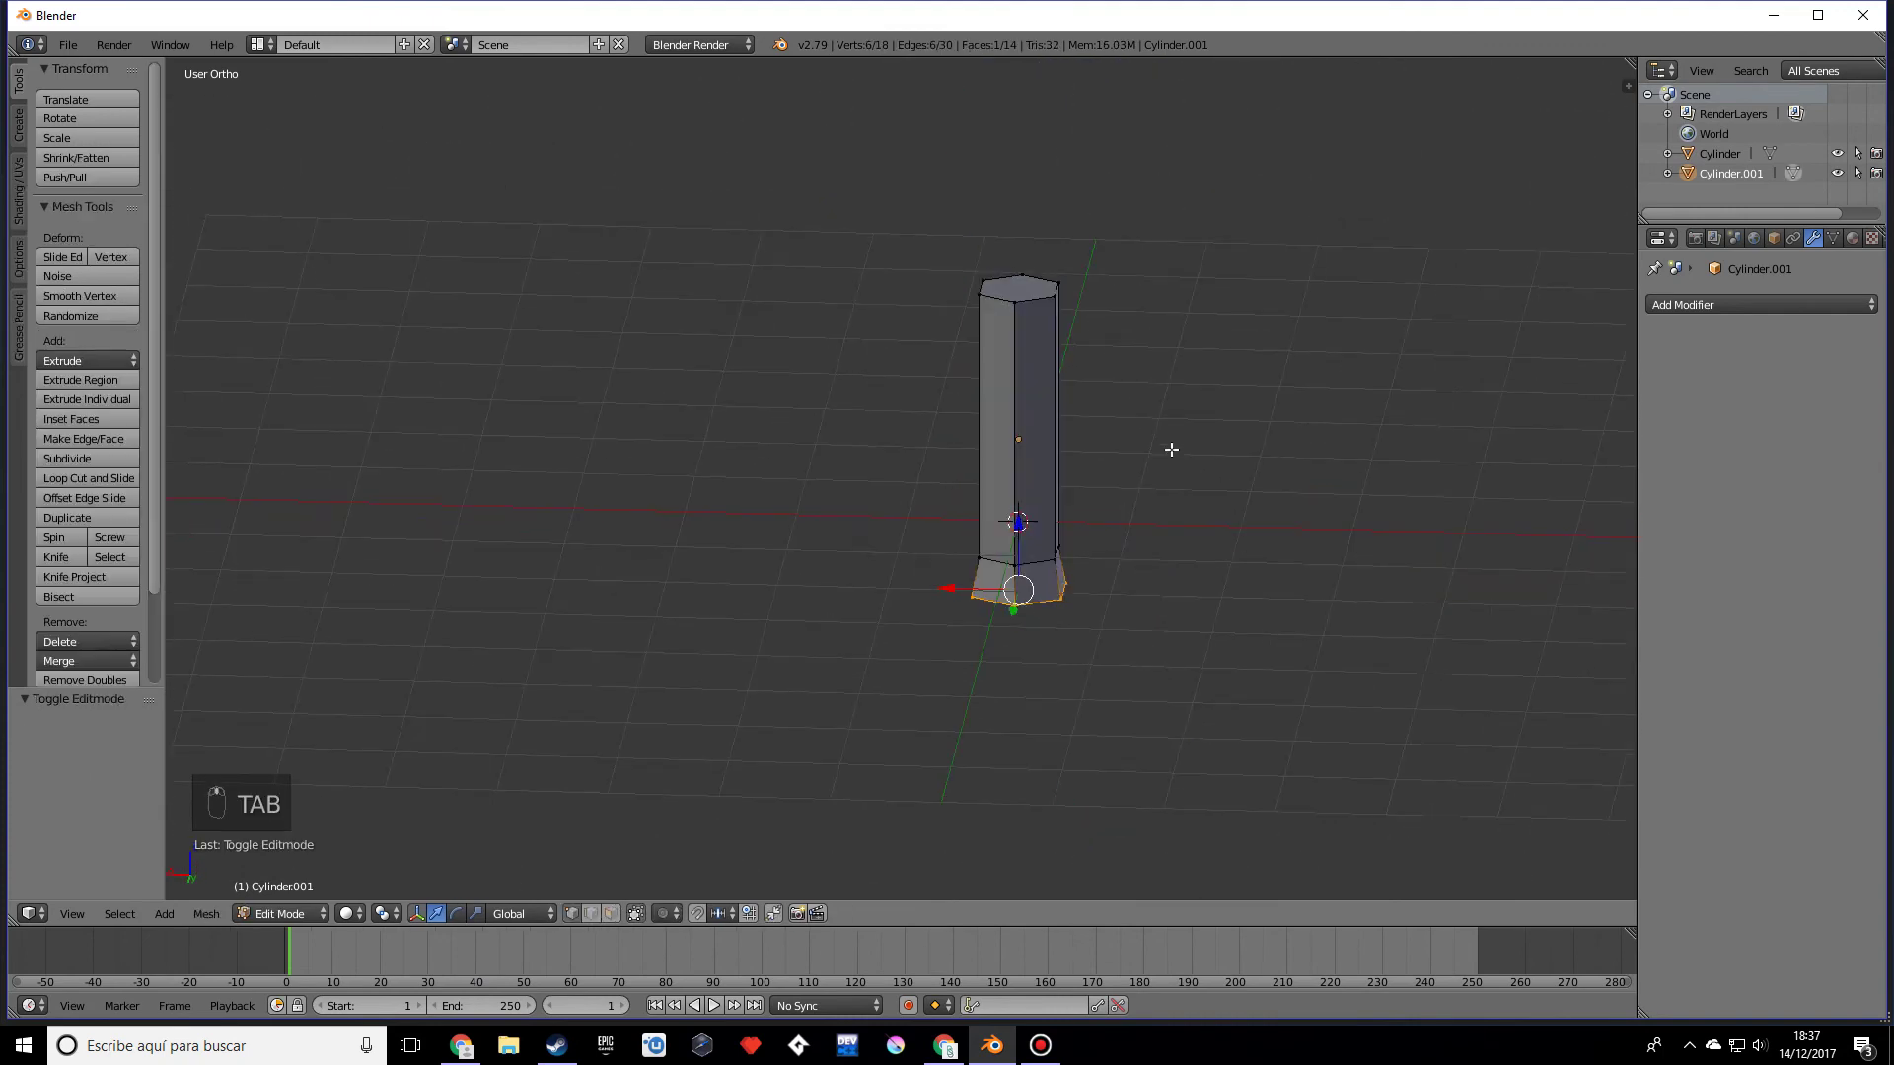
{"action": "middle_click_drag", "start_coordinate": [1065, 251], "coordinate": [1104, 364]}
Step: Cut four evenly spaced edge loops along the trunk's length
{"action": "key", "text": "ctrl+r"}
{"action": "scroll", "coordinate": [962, 435], "scroll_direction": "up", "scroll_amount": 1}
{"action": "left_click", "coordinate": [962, 435]}
{"action": "right_click", "coordinate": [962, 435]}
{"action": "middle_click_drag", "start_coordinate": [961, 435], "coordinate": [643, 190]}
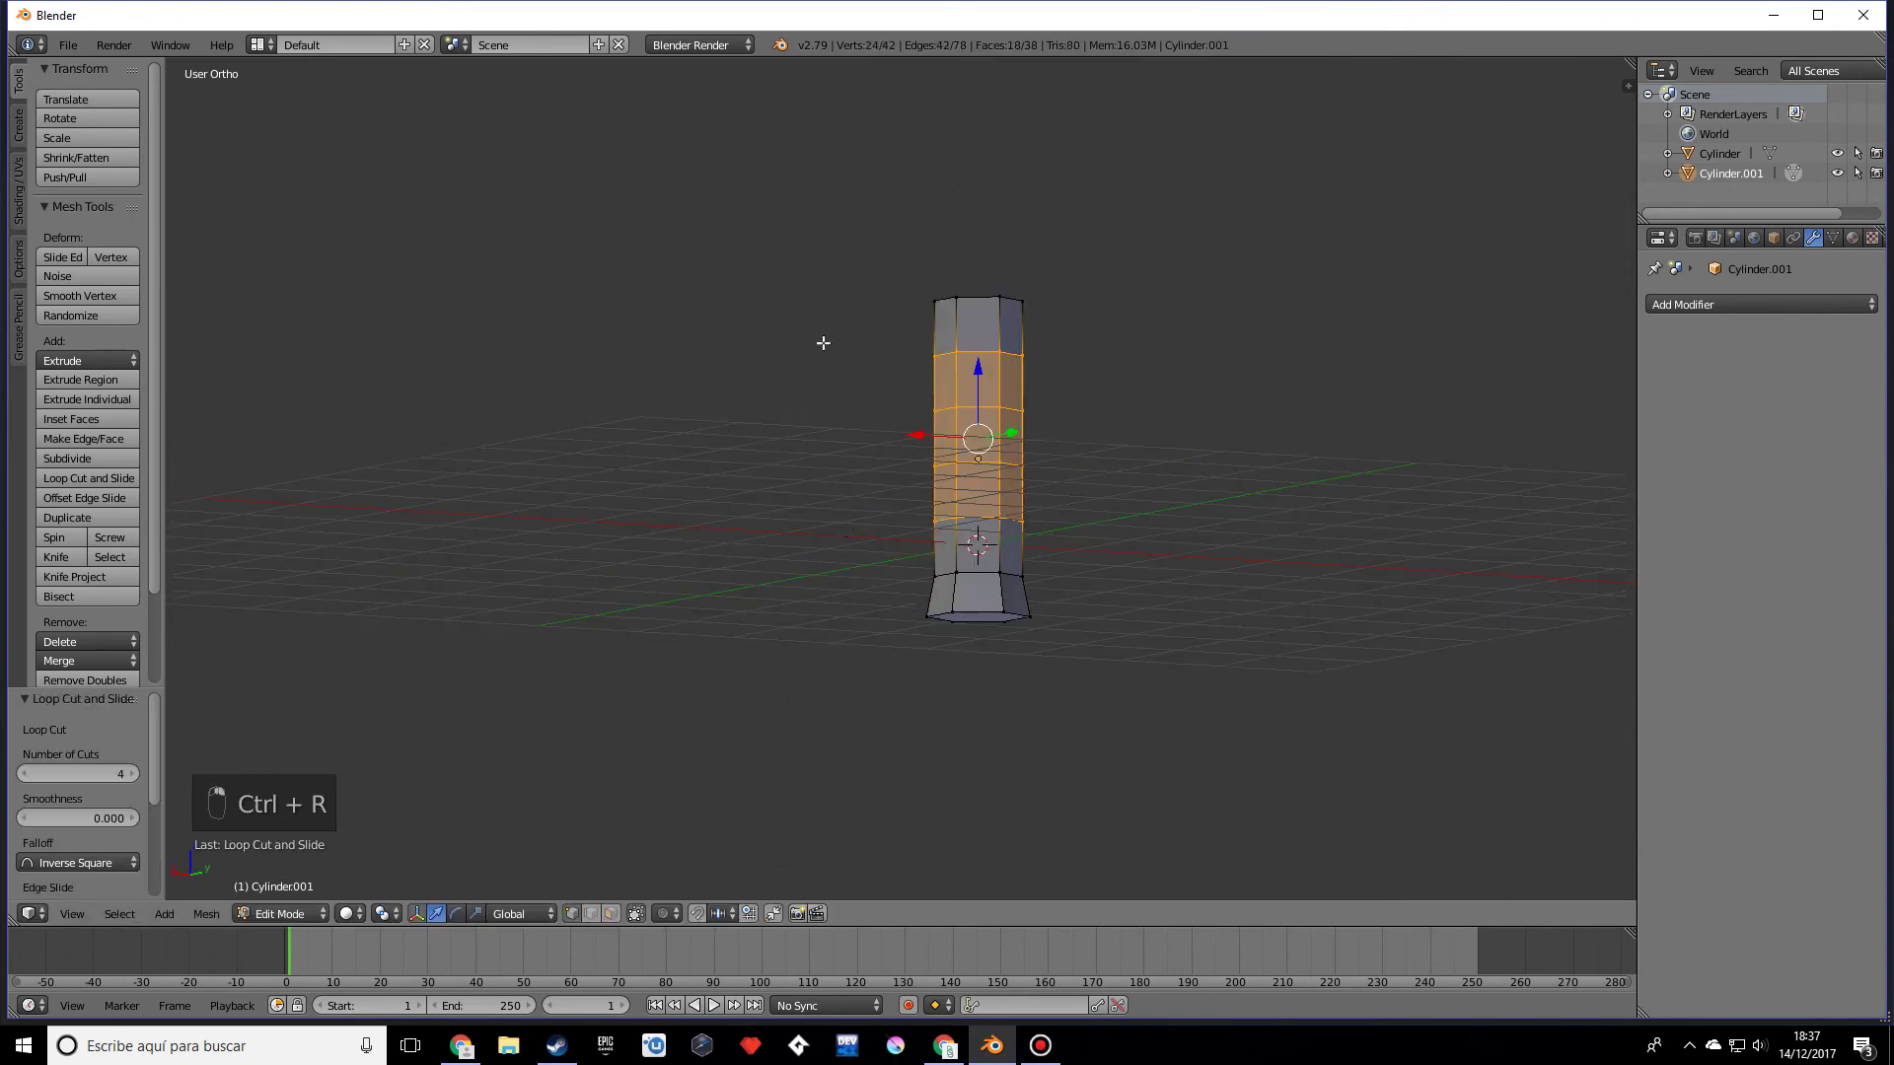
{"action": "middle_click_drag", "start_coordinate": [941, 491], "coordinate": [1133, 484]}
{"action": "key", "text": "Tab"}
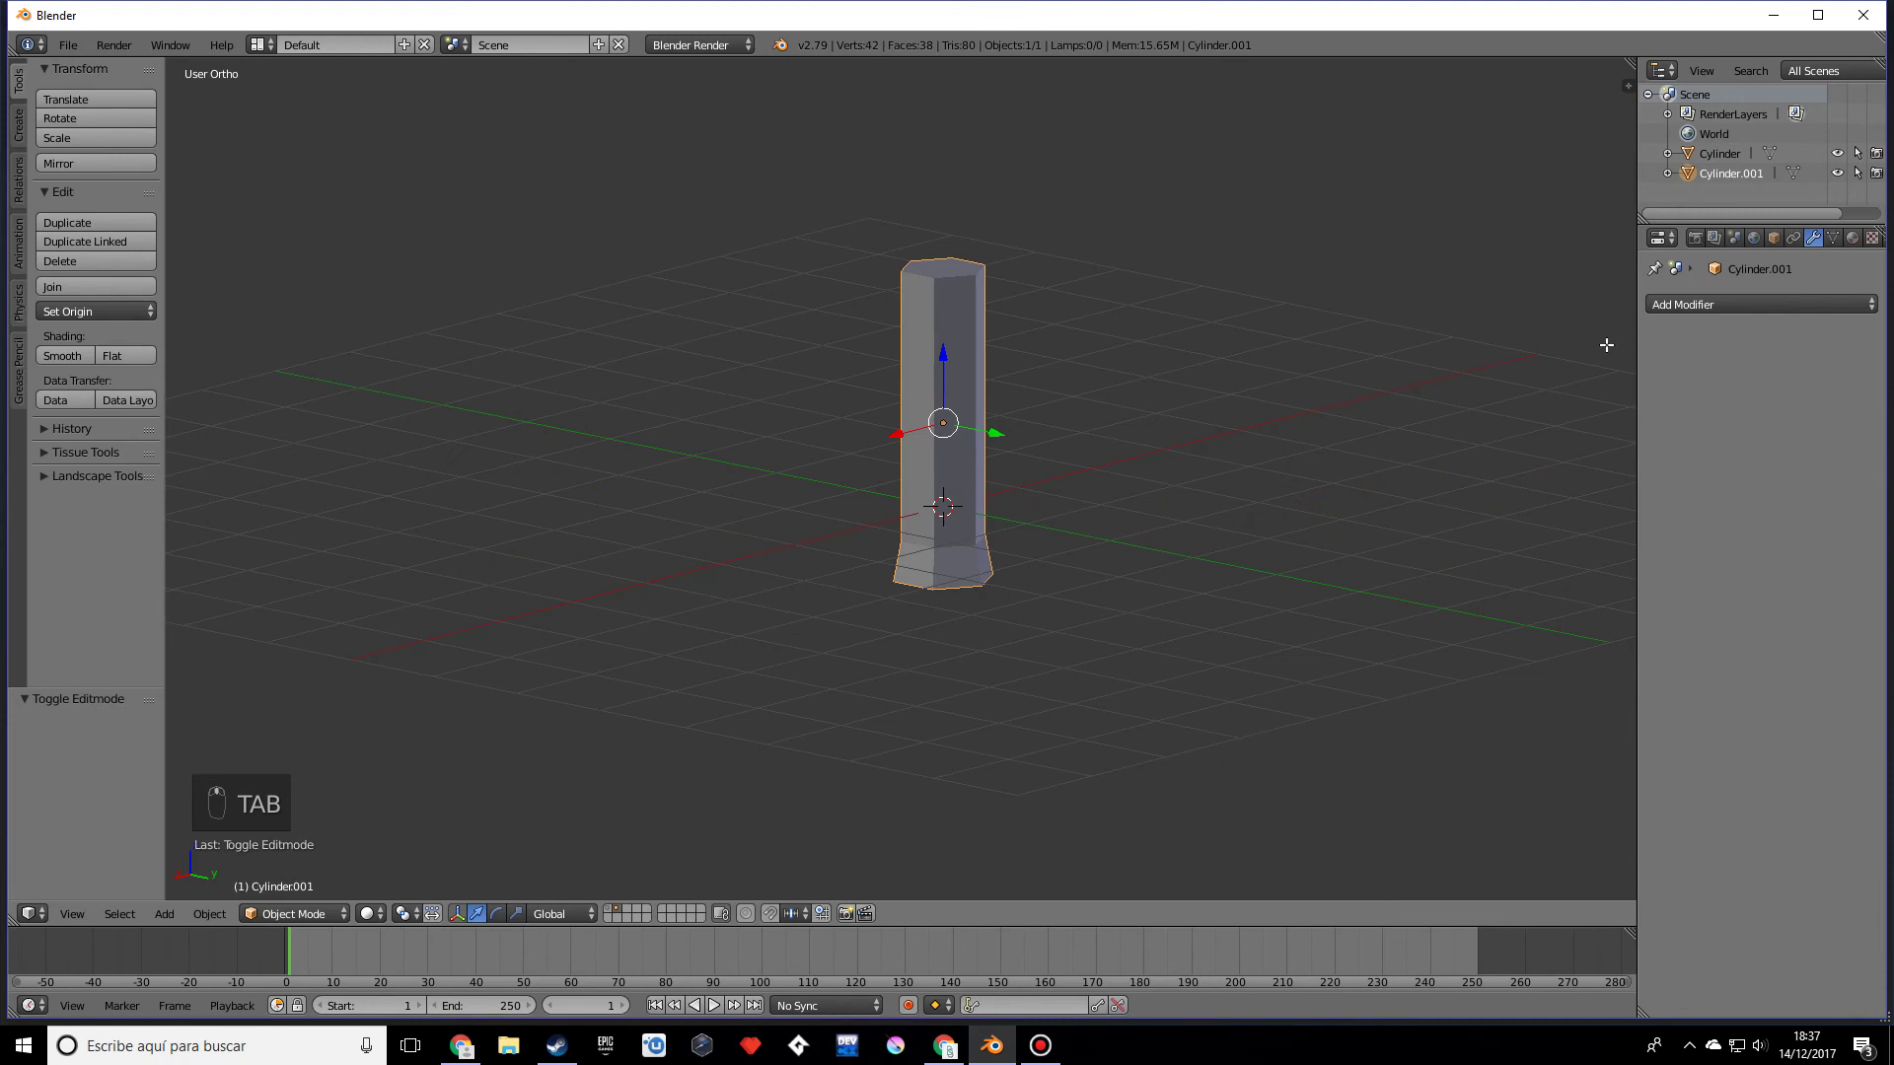
{"action": "key", "text": "Tab"}
Step: Add a Subdivision Surface modifier to the trunk
{"action": "left_click", "coordinate": [1666, 304]}
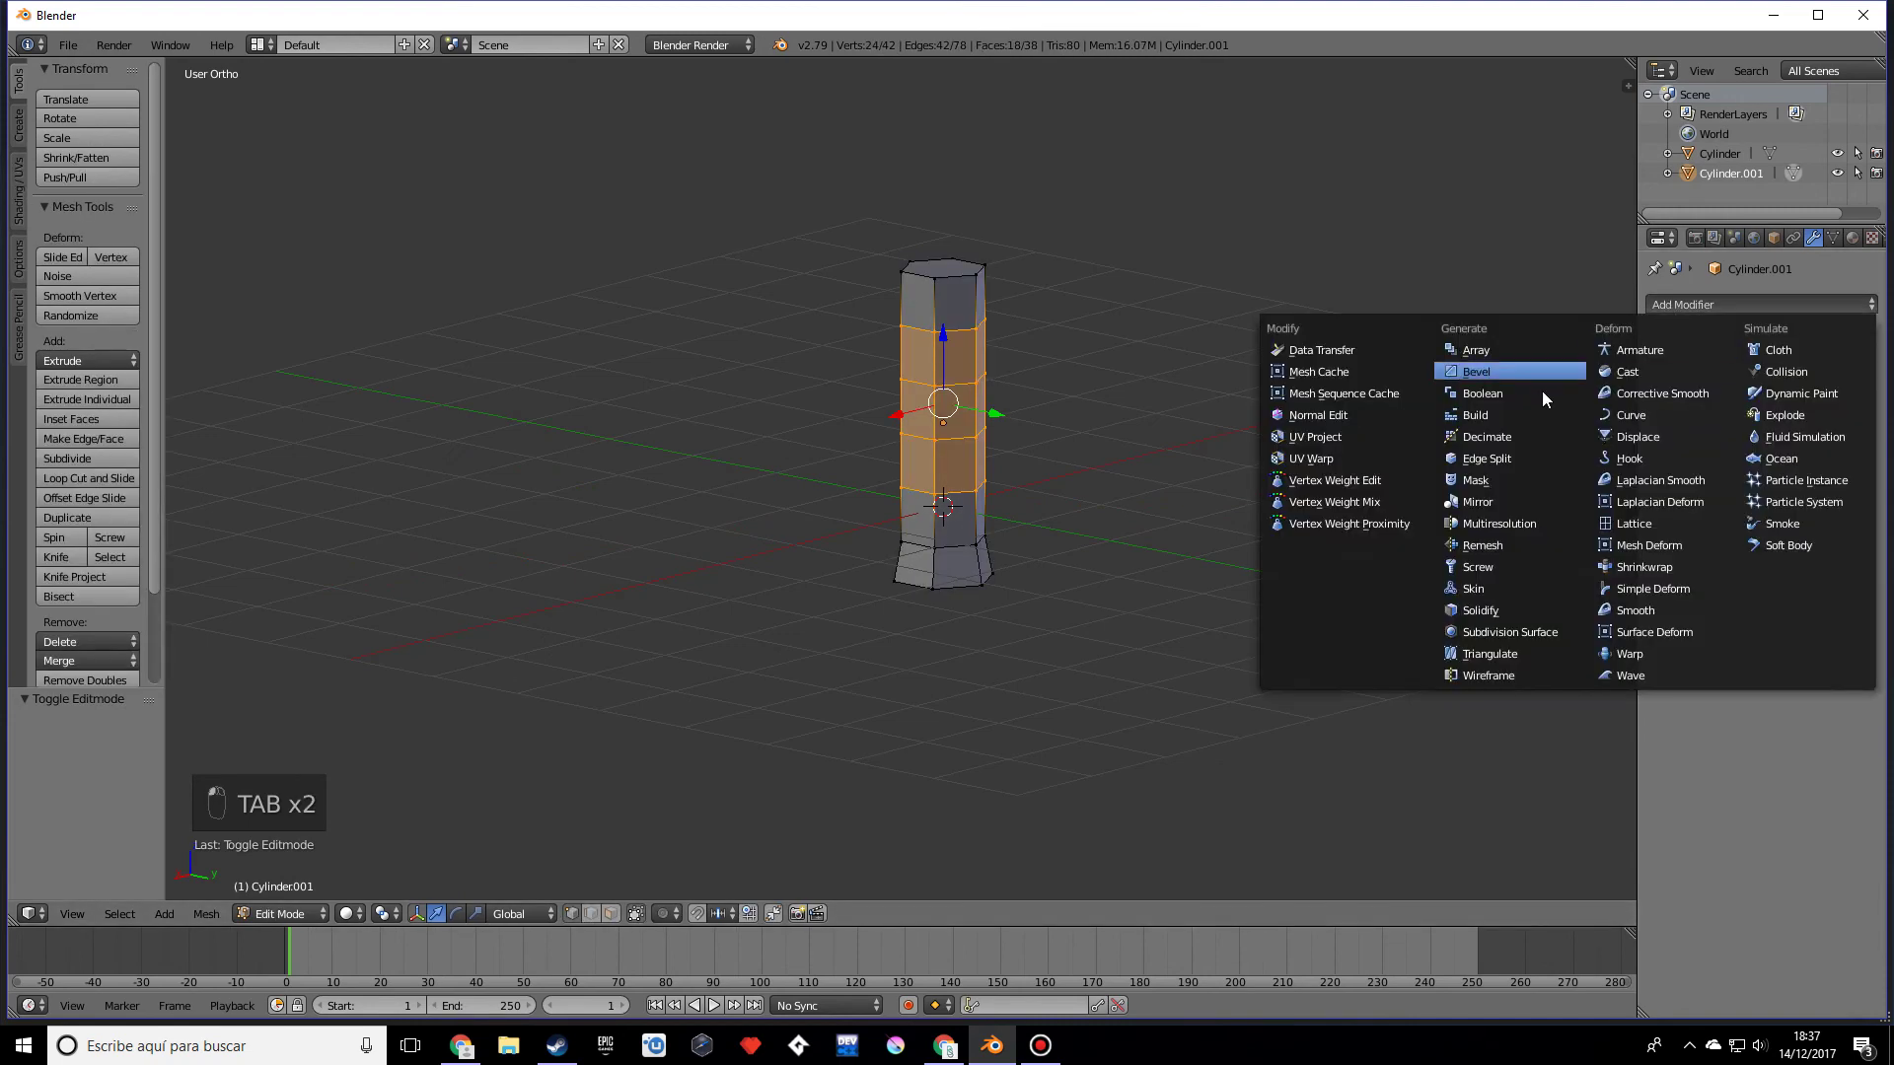
{"action": "left_click", "coordinate": [1497, 631]}
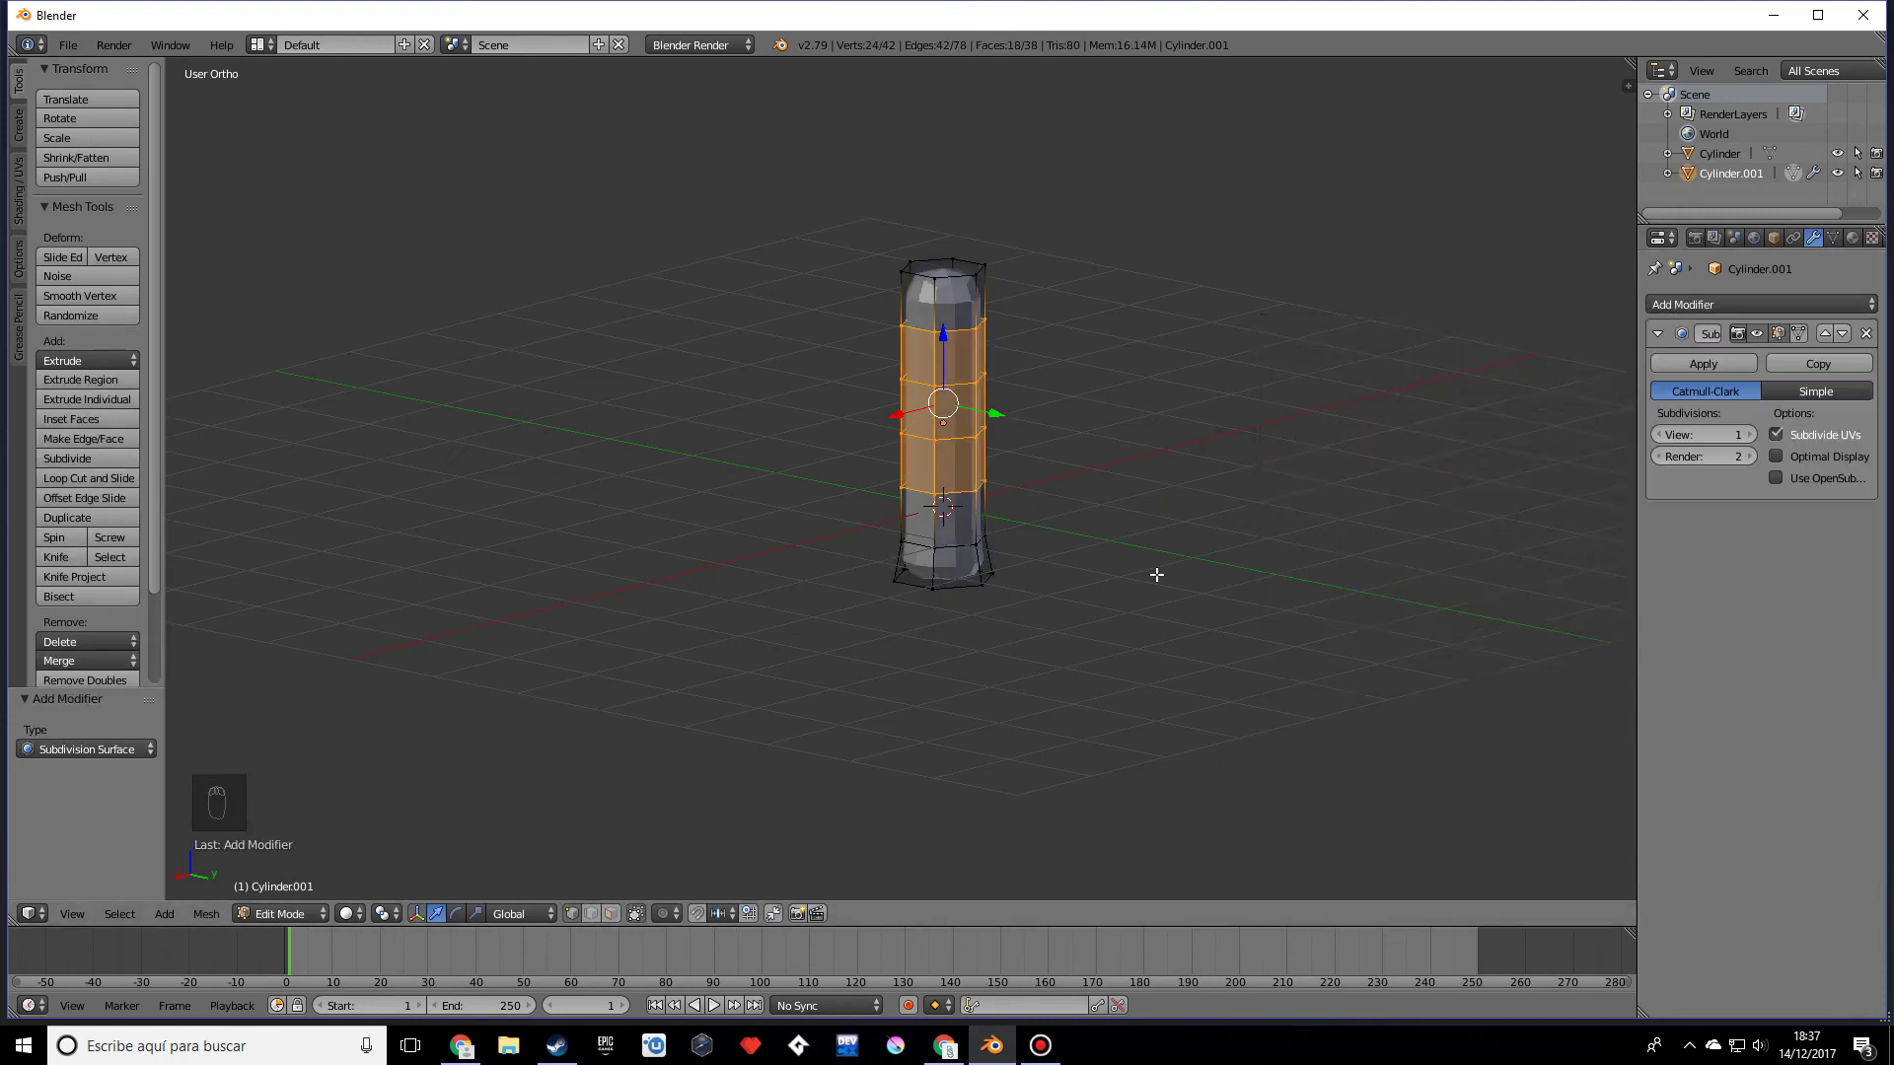
{"action": "scroll", "coordinate": [1130, 572], "scroll_direction": "up", "scroll_amount": 2}
Step: Cut one more edge loop near the trunk's base
{"action": "key", "text": "ctrl+r"}
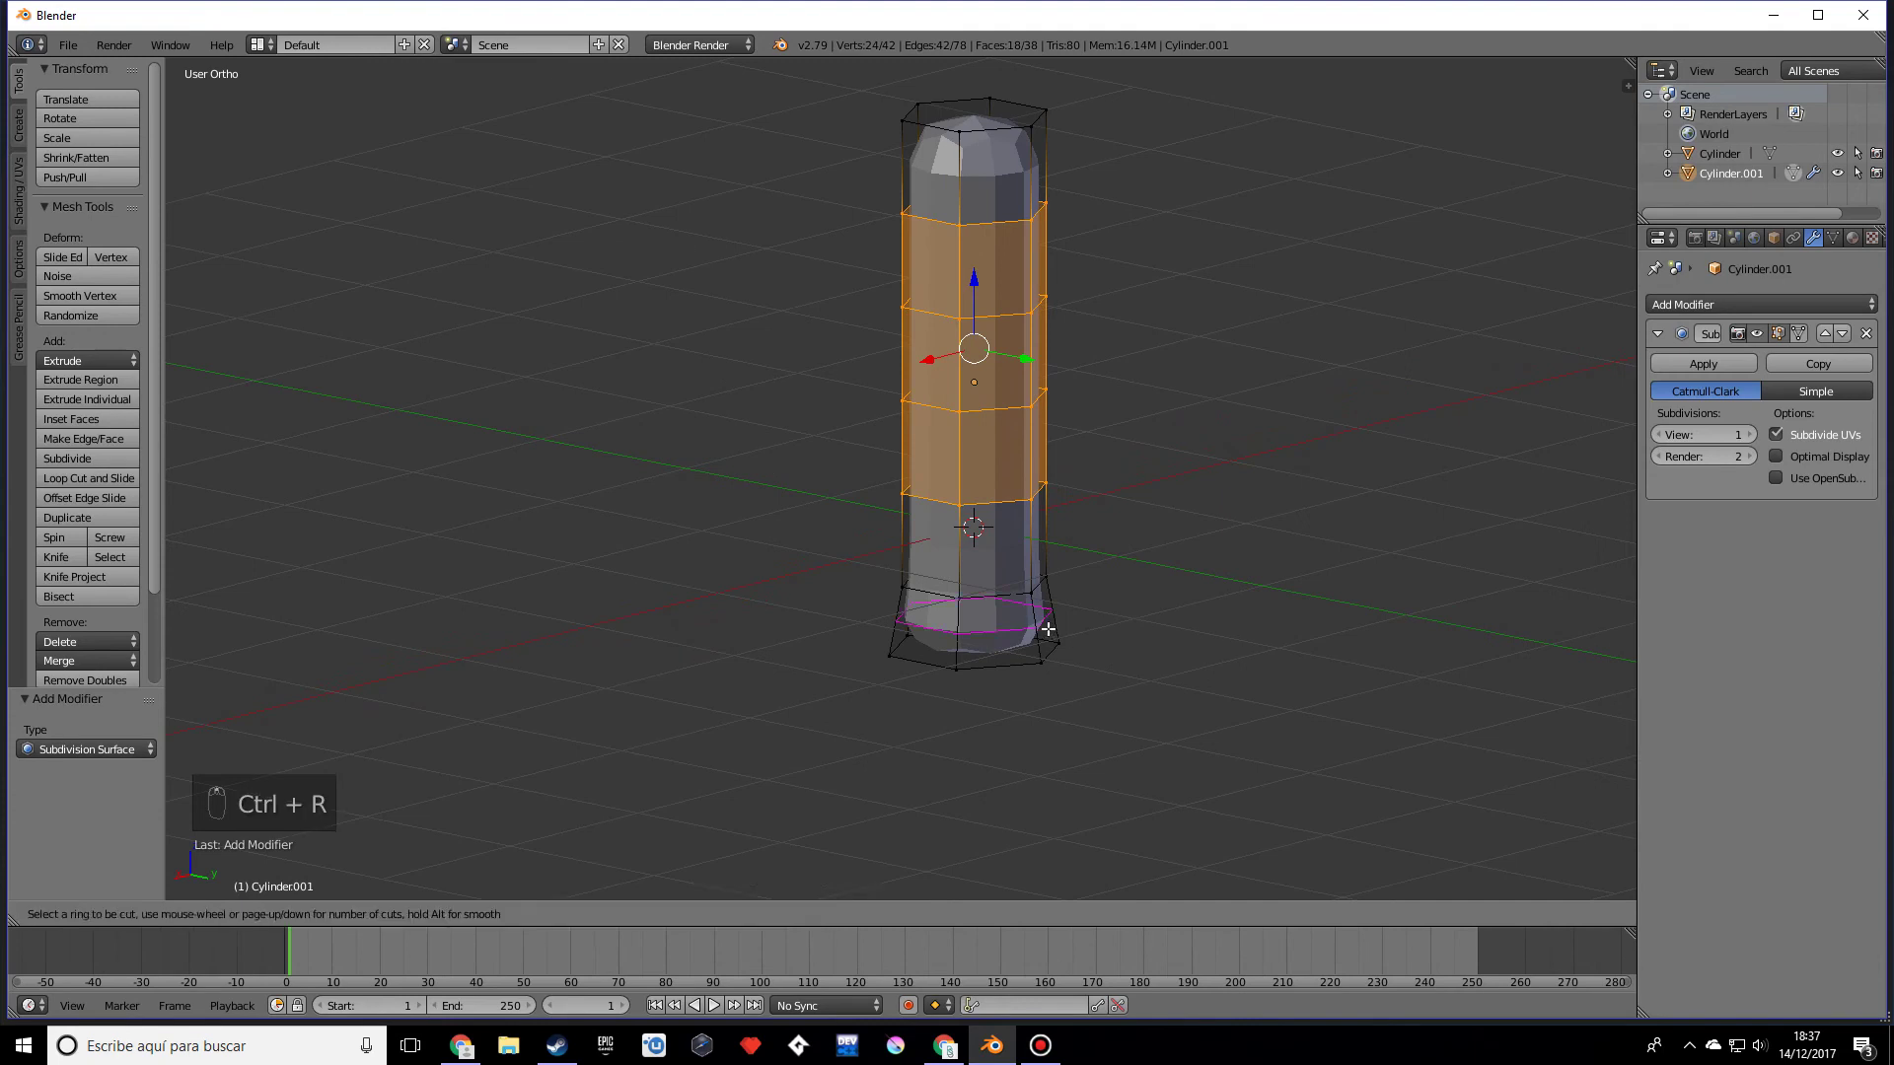
{"action": "left_click", "coordinate": [1054, 641]}
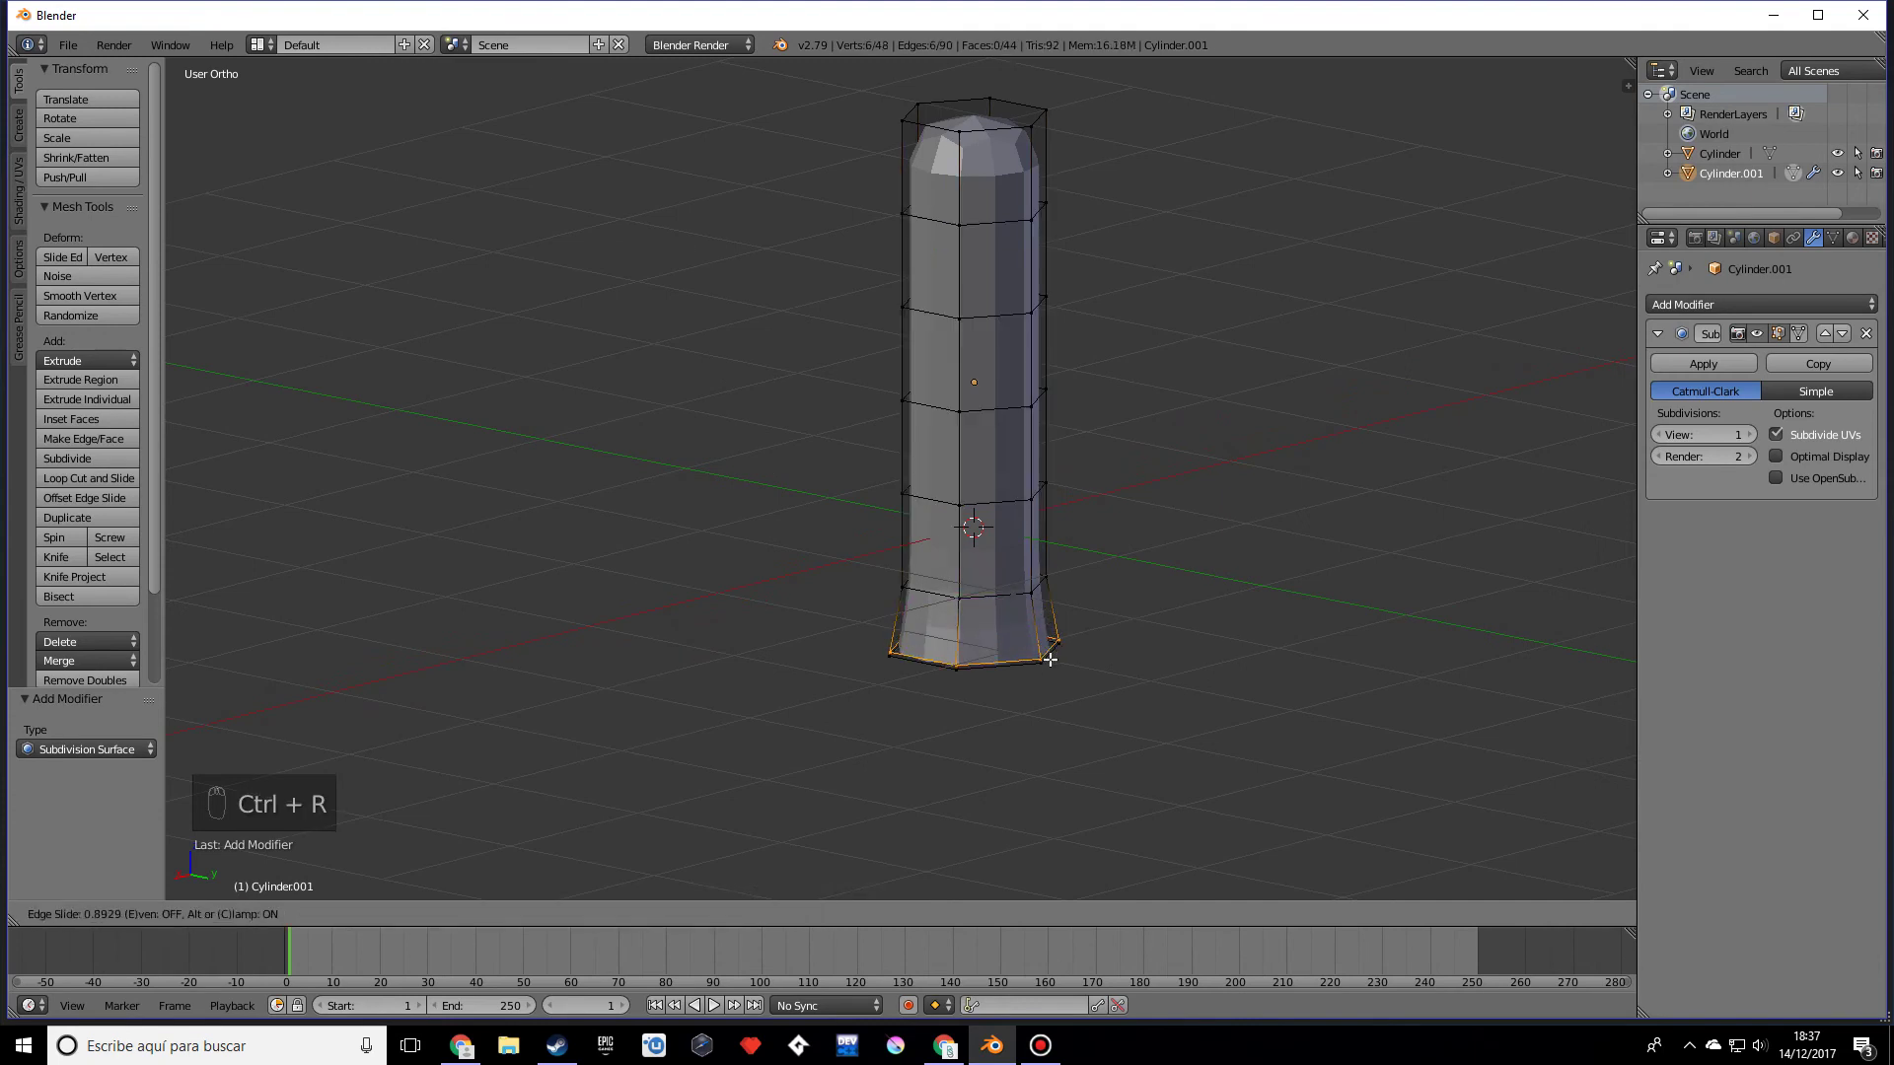
{"action": "left_click", "coordinate": [1041, 661]}
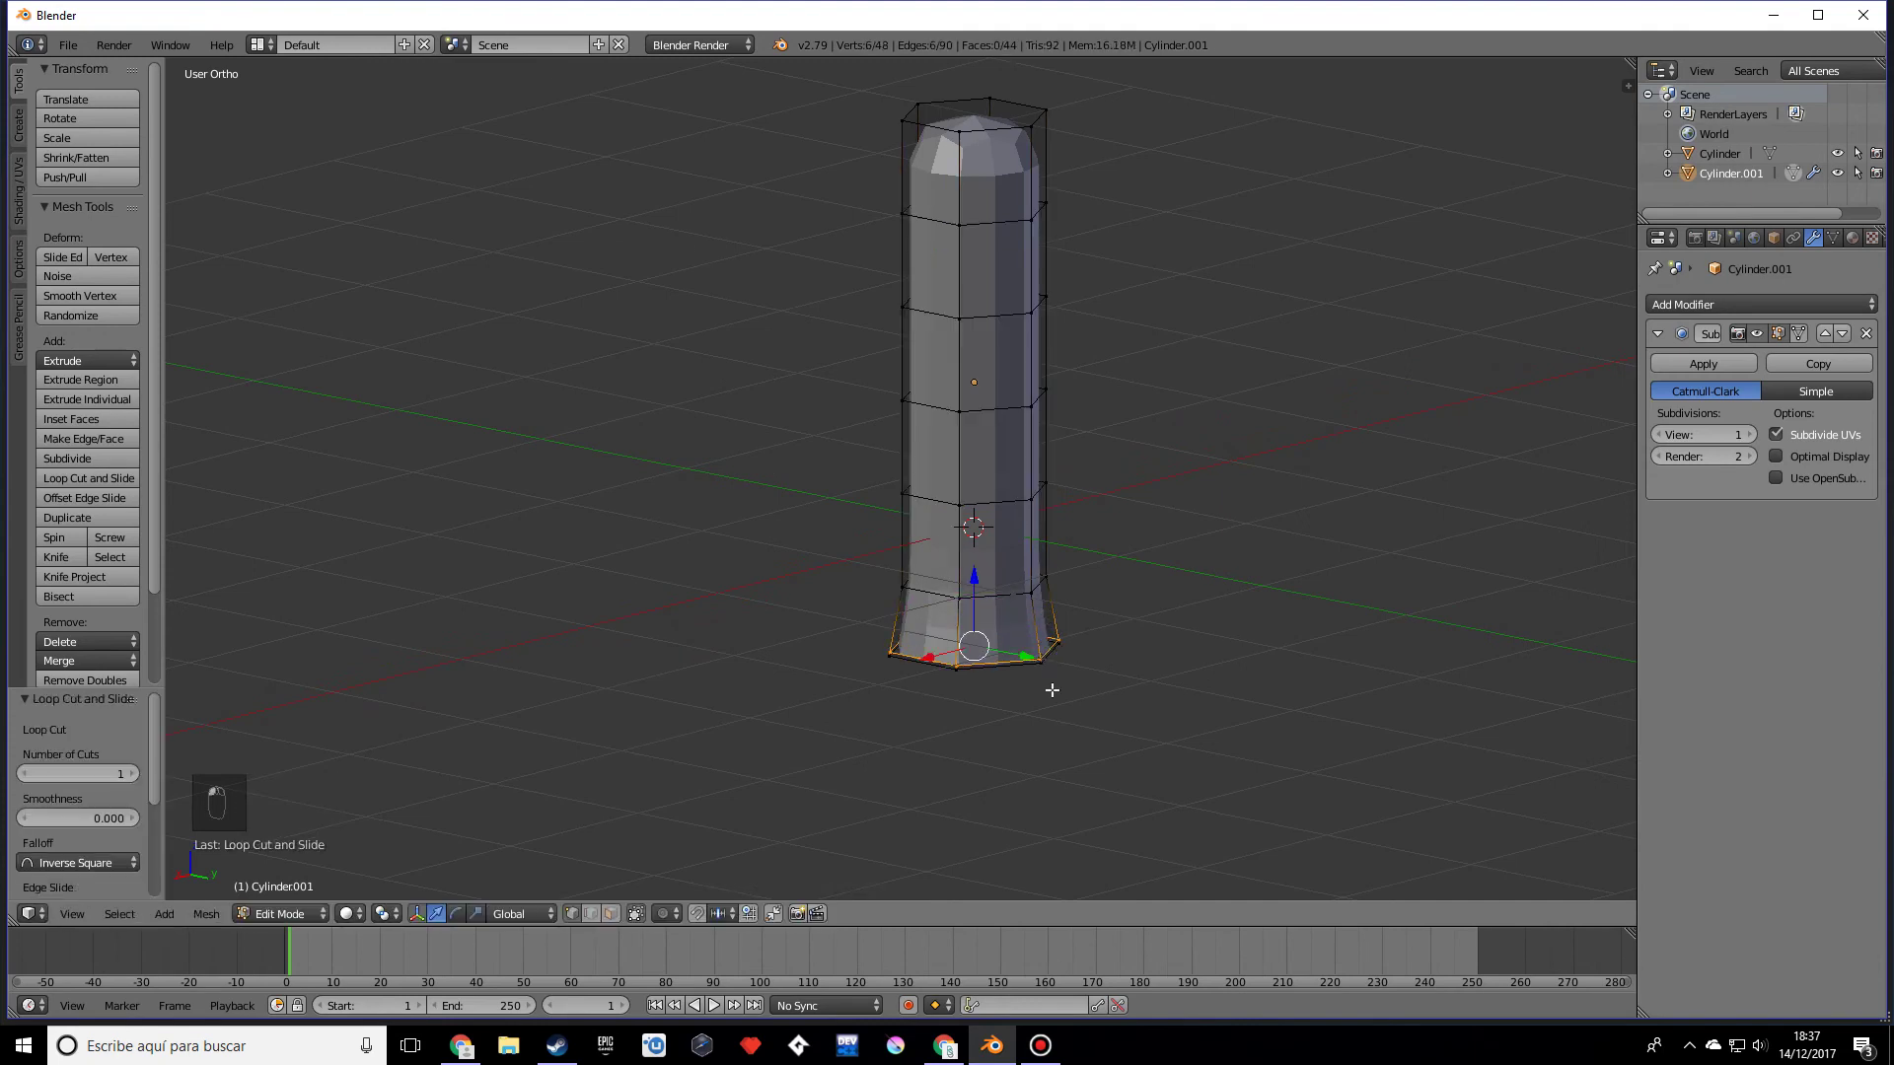
Step: Switch to face select and select the trunk's top face
{"action": "key", "text": "Tab"}
{"action": "middle_click_drag", "start_coordinate": [1051, 690], "coordinate": [584, 866]}
{"action": "key", "text": "Tab"}
{"action": "left_click", "coordinate": [613, 914]}
{"action": "right_click", "coordinate": [795, 128]}
{"action": "key", "text": "r"}
{"action": "key", "text": "z"}
{"action": "key", "text": "ctrl+z"}
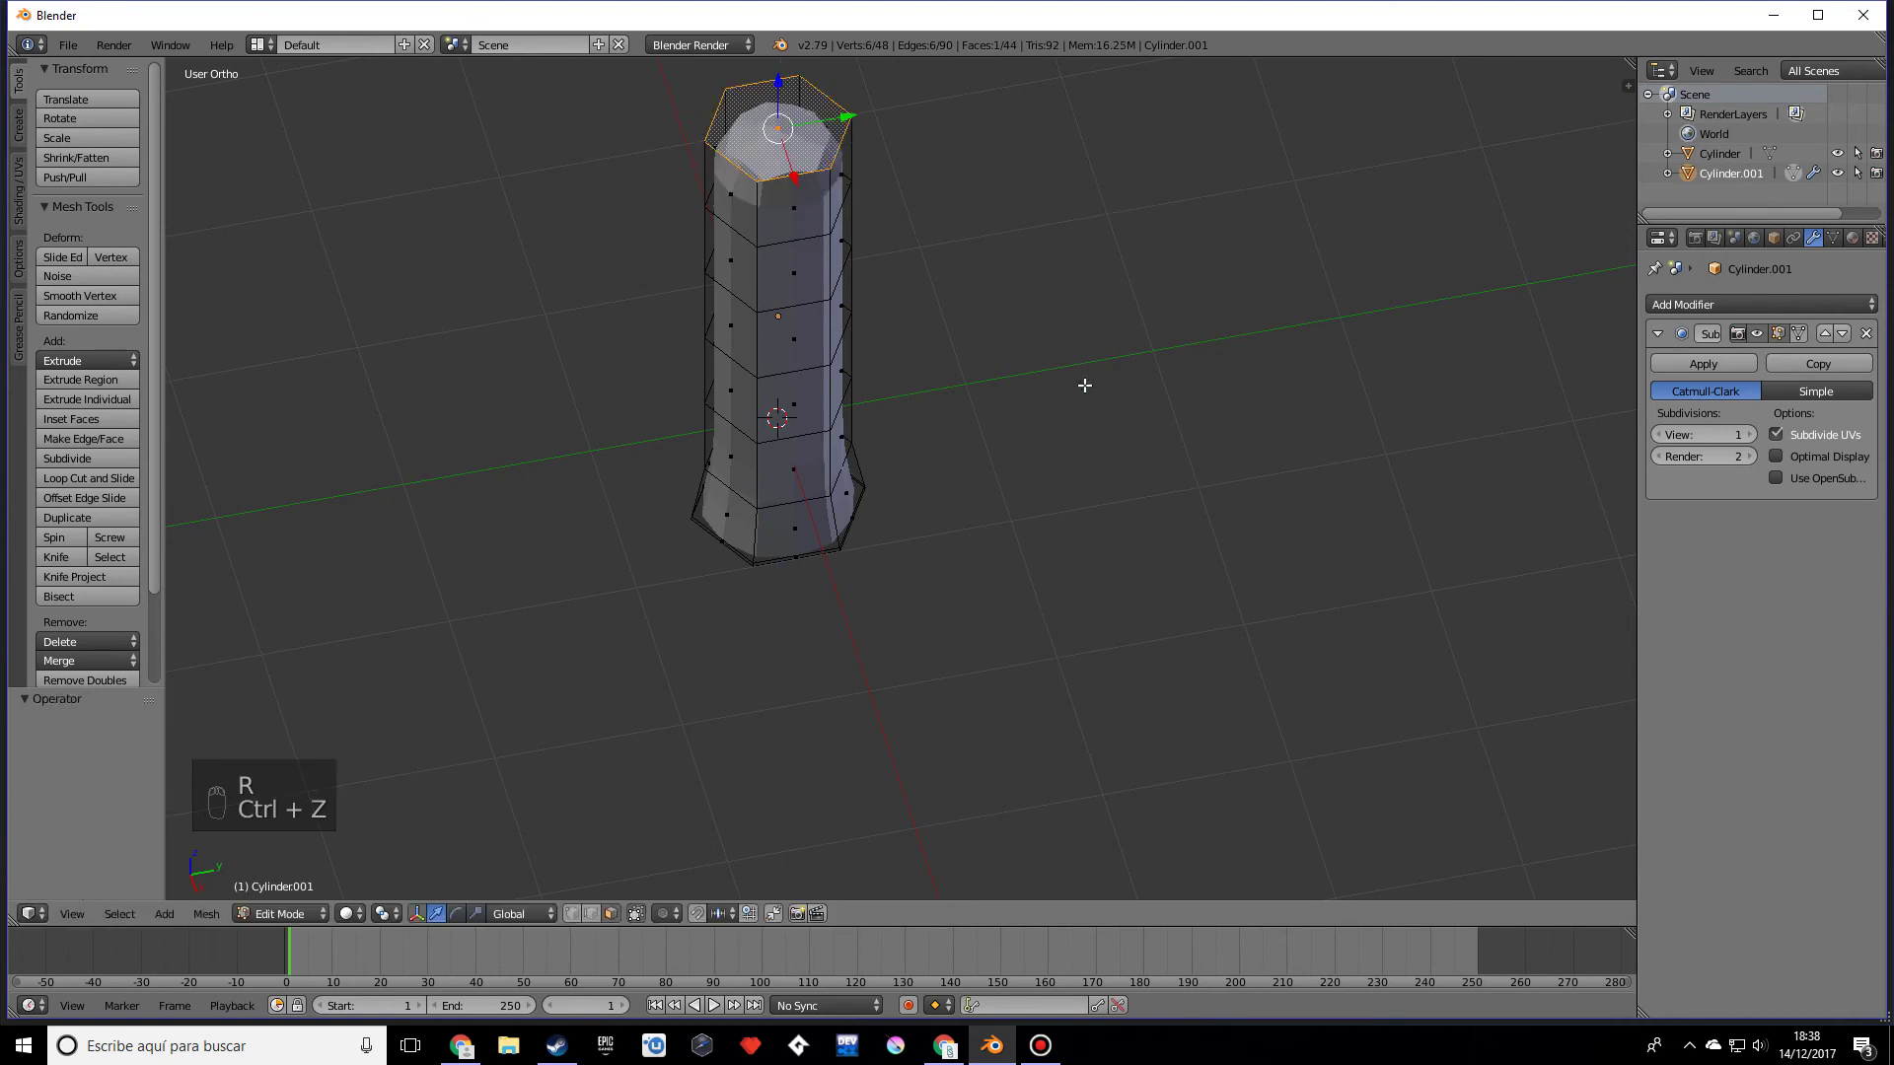
Step: Enable proportional editing and set its falloff to Sphere
{"action": "key", "text": "o"}
{"action": "key", "text": "r"}
{"action": "key", "text": "z"}
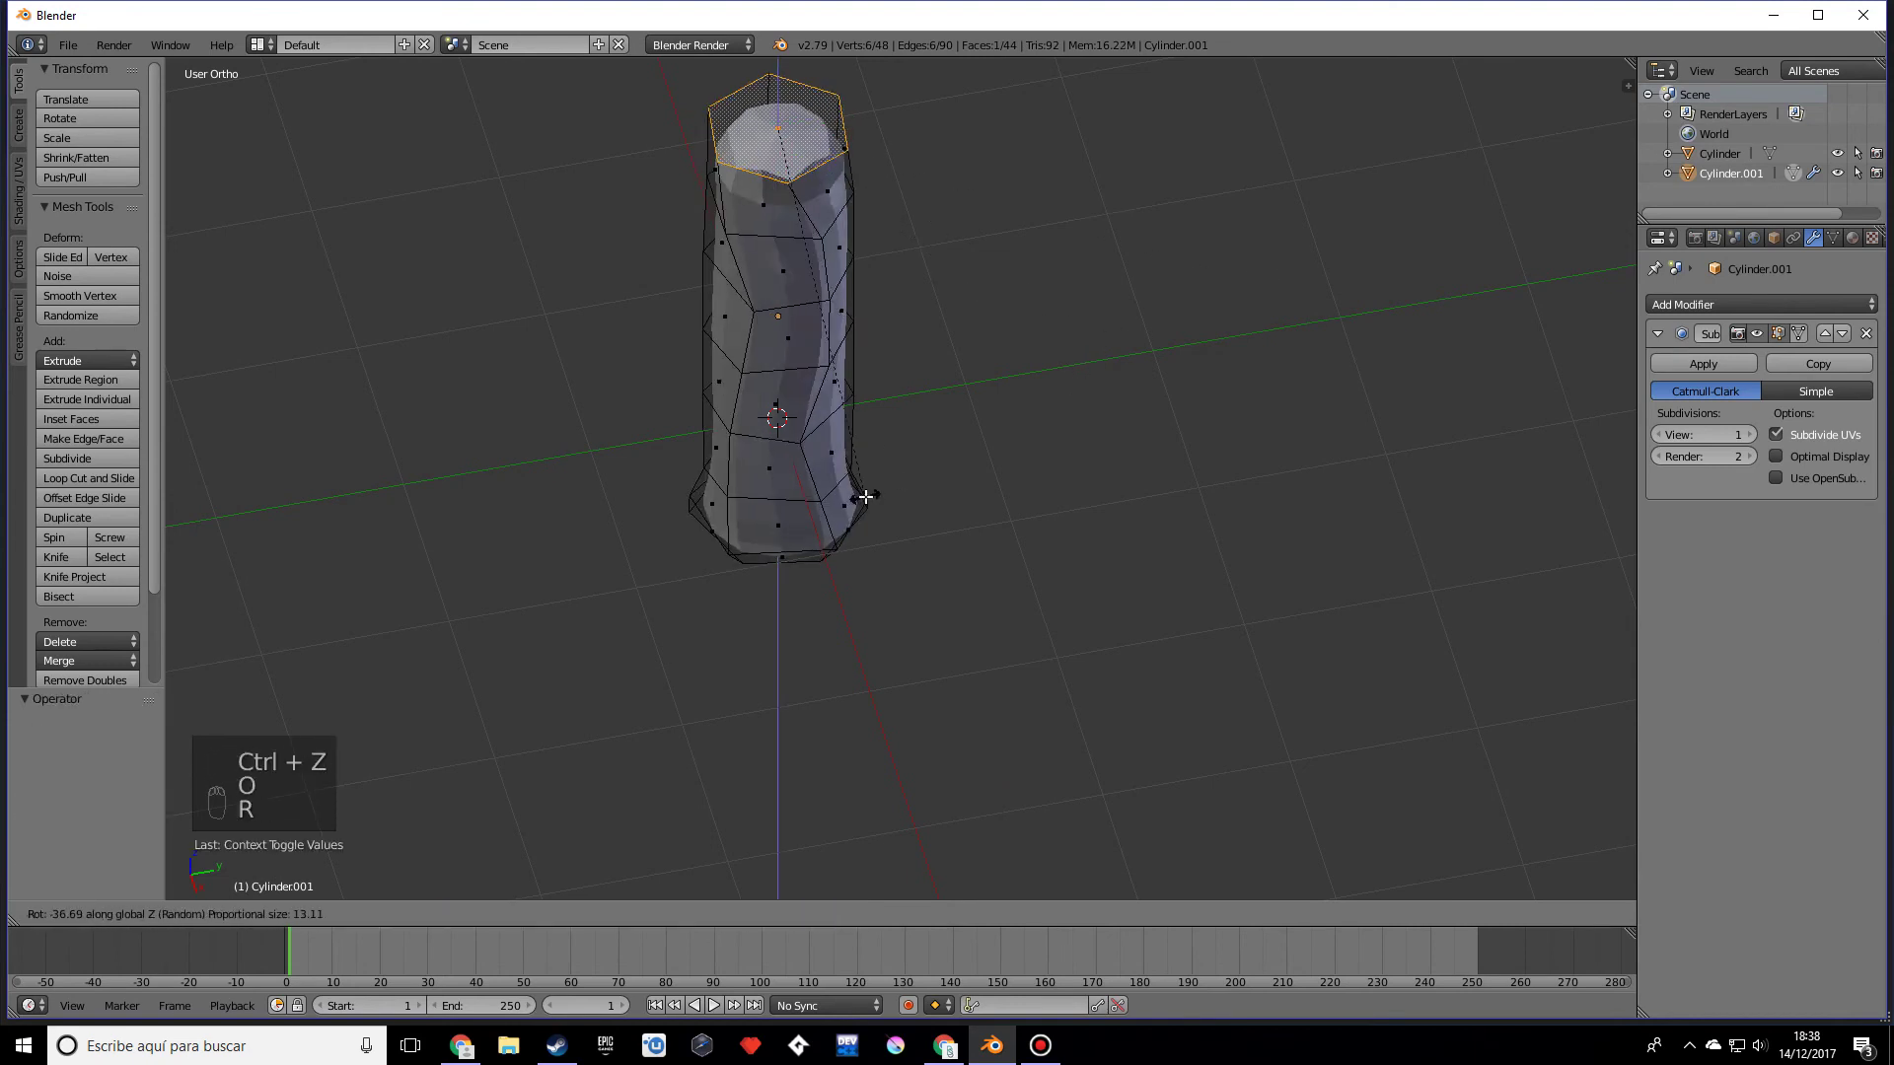
{"action": "left_click", "coordinate": [892, 490]}
{"action": "key", "text": "ctrl+z"}
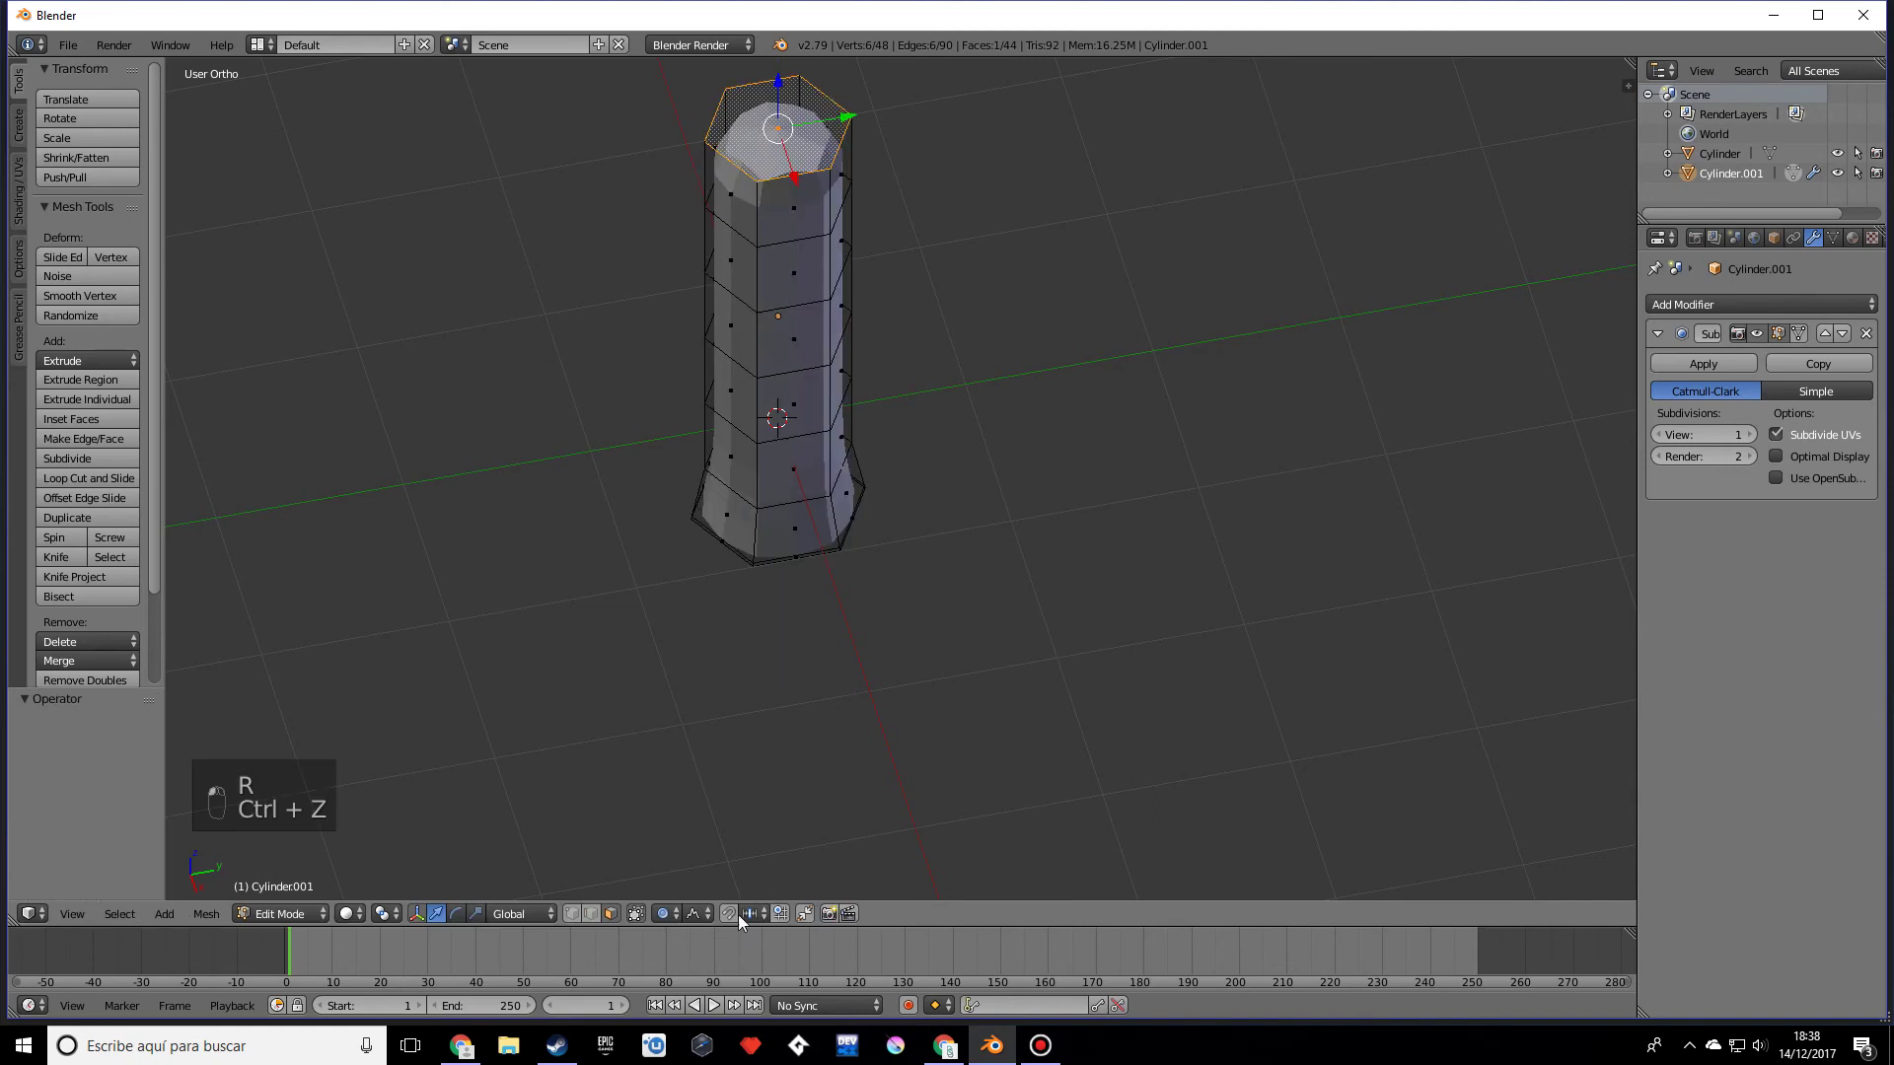
{"action": "left_click", "coordinate": [709, 913]}
{"action": "left_click", "coordinate": [724, 866]}
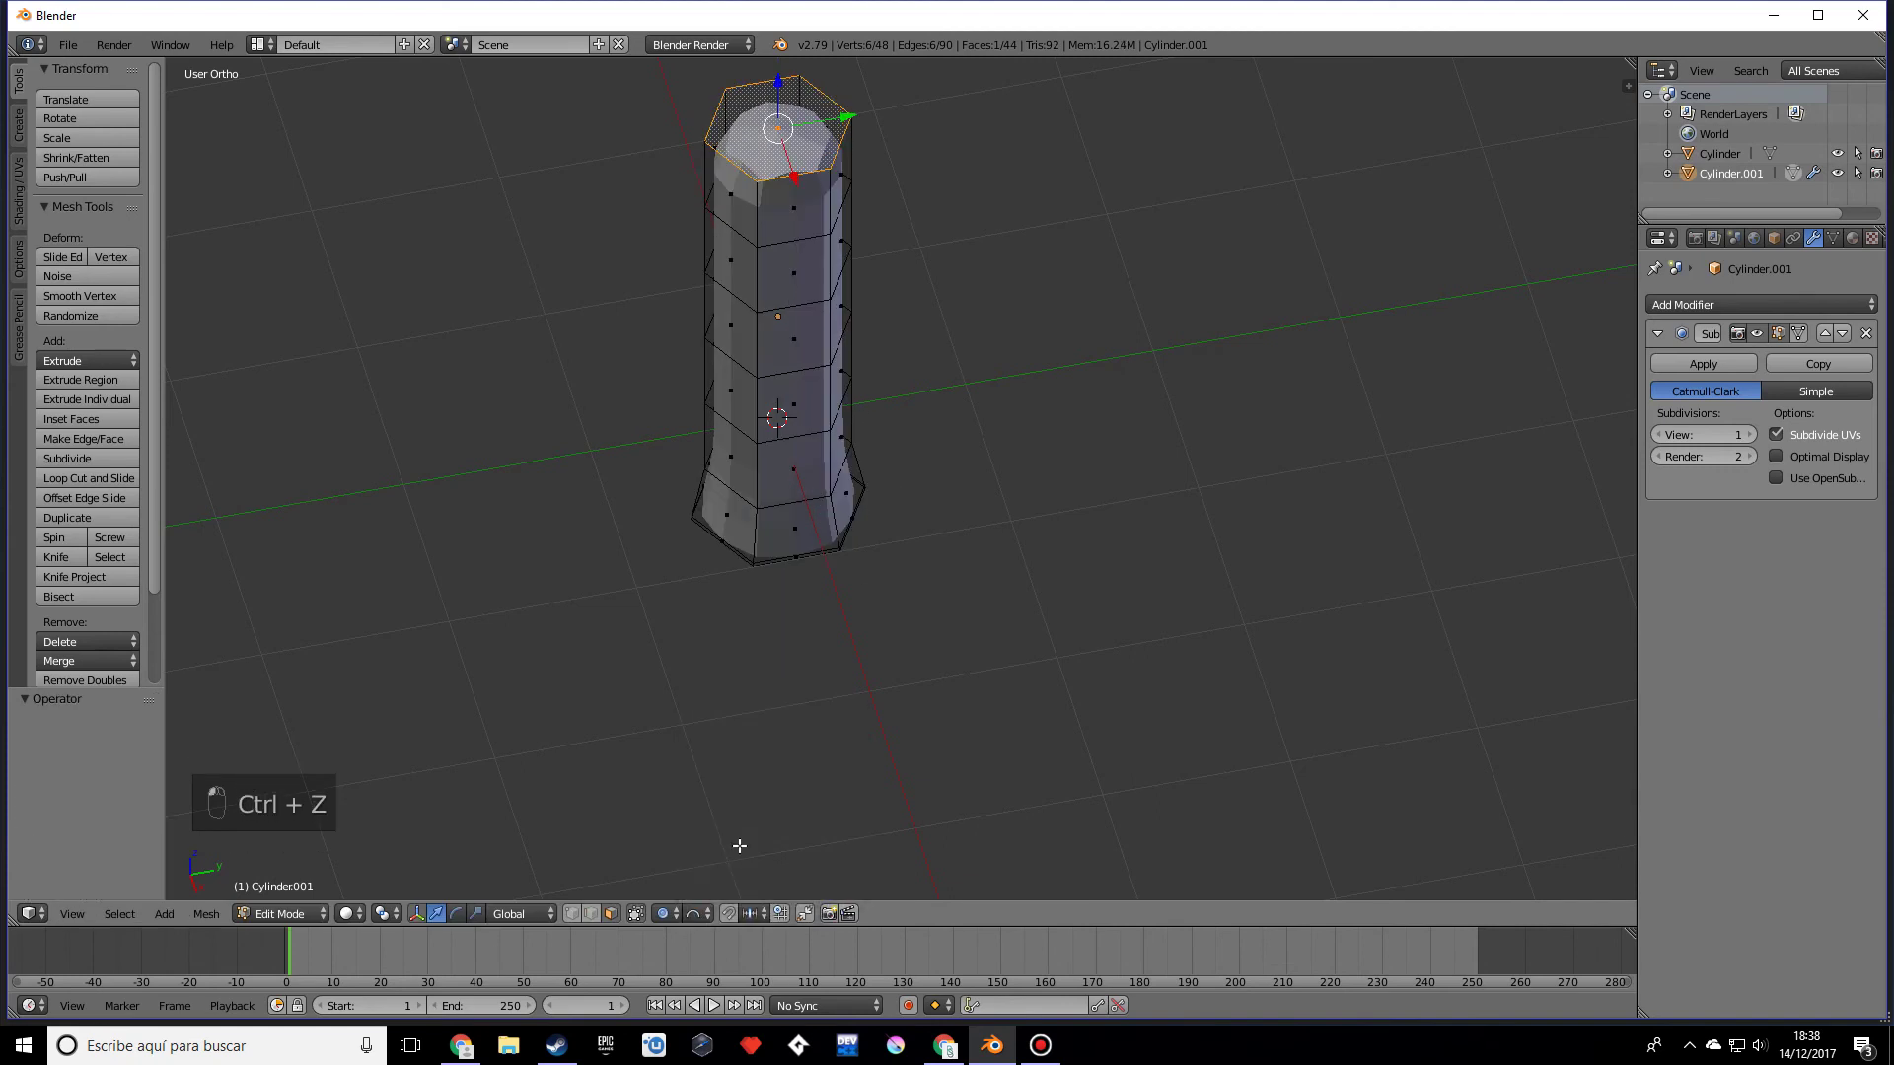
{"action": "left_click", "coordinate": [709, 913]}
Step: Twist the top face -13.8° around Z, add a second twist, and return to Object Mode
{"action": "key", "text": "r"}
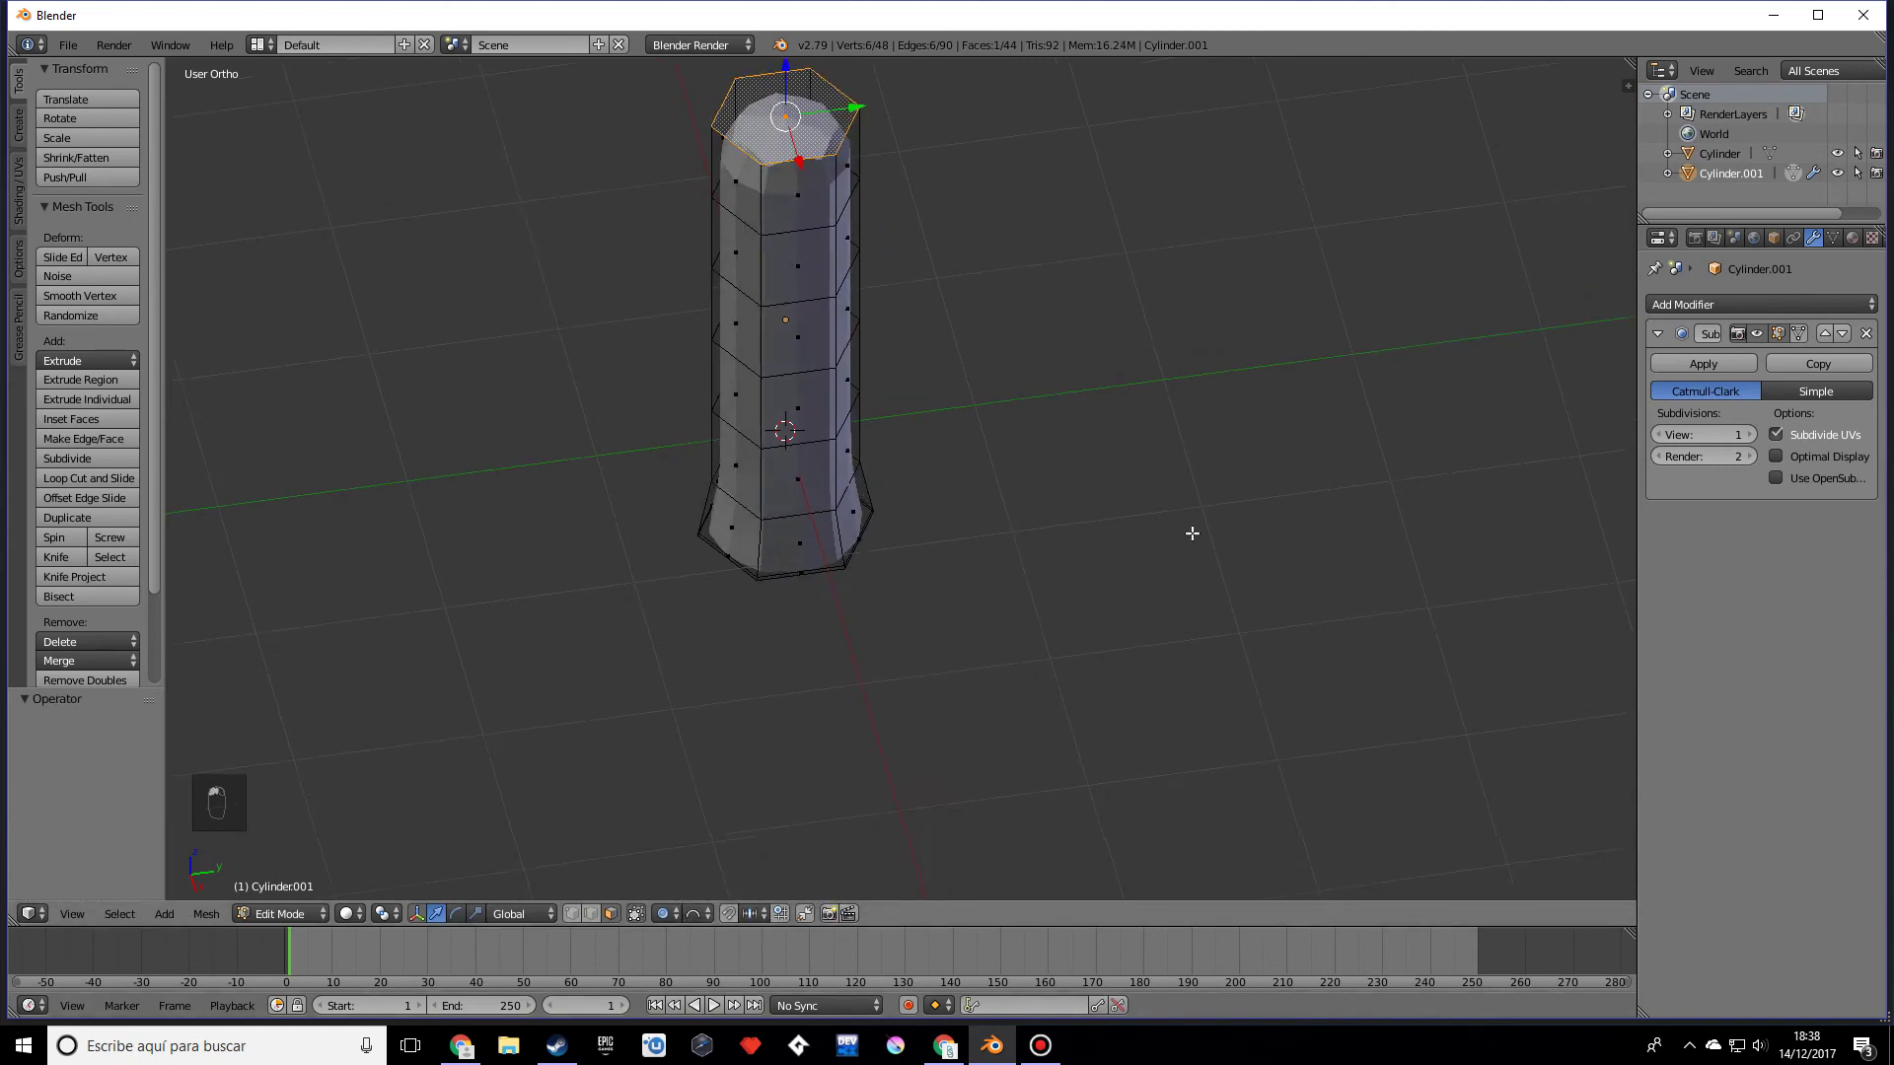
{"action": "key", "text": "z"}
{"action": "left_click", "coordinate": [1054, 573]}
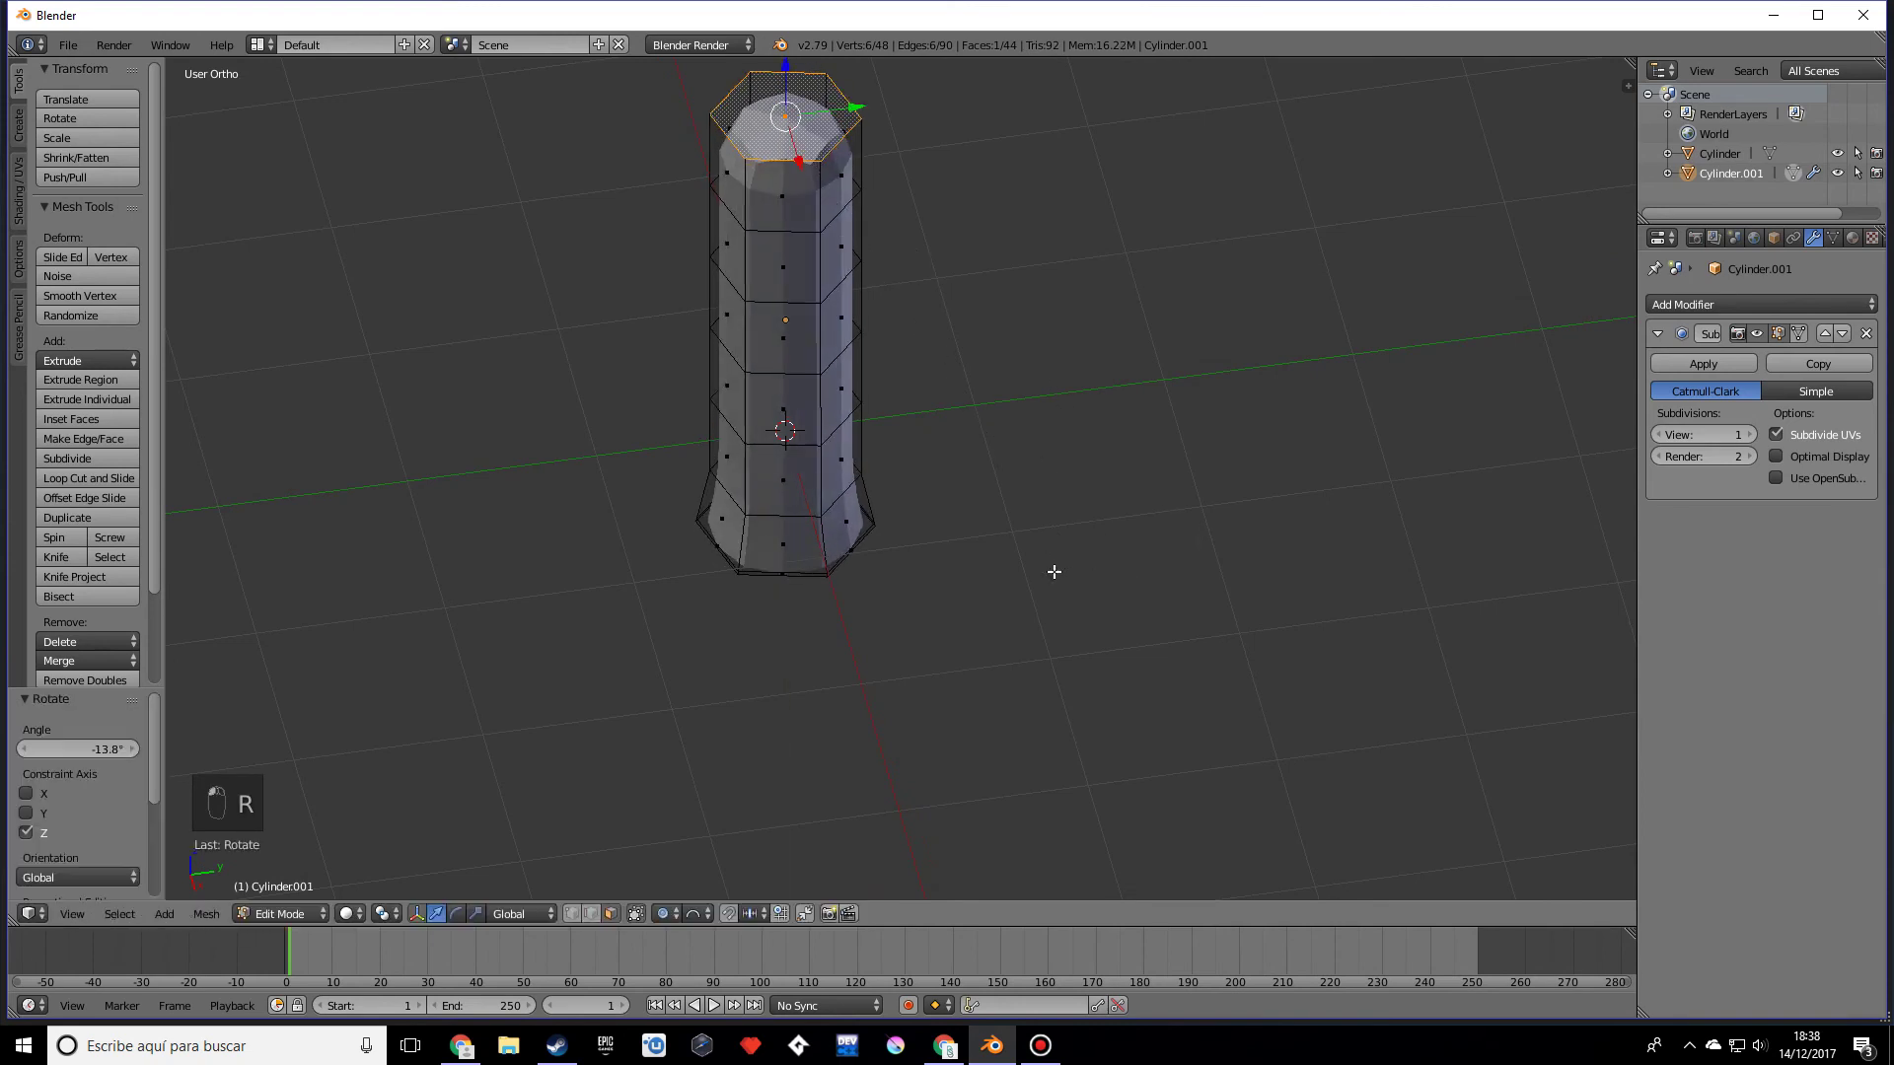
{"action": "key", "text": "r"}
{"action": "key", "text": "z"}
{"action": "scroll", "coordinate": [963, 559], "scroll_direction": "down", "scroll_amount": 5}
{"action": "left_click", "coordinate": [943, 563]}
{"action": "key", "text": "Tab"}
{"action": "middle_click_drag", "start_coordinate": [944, 546], "coordinate": [897, 668]}
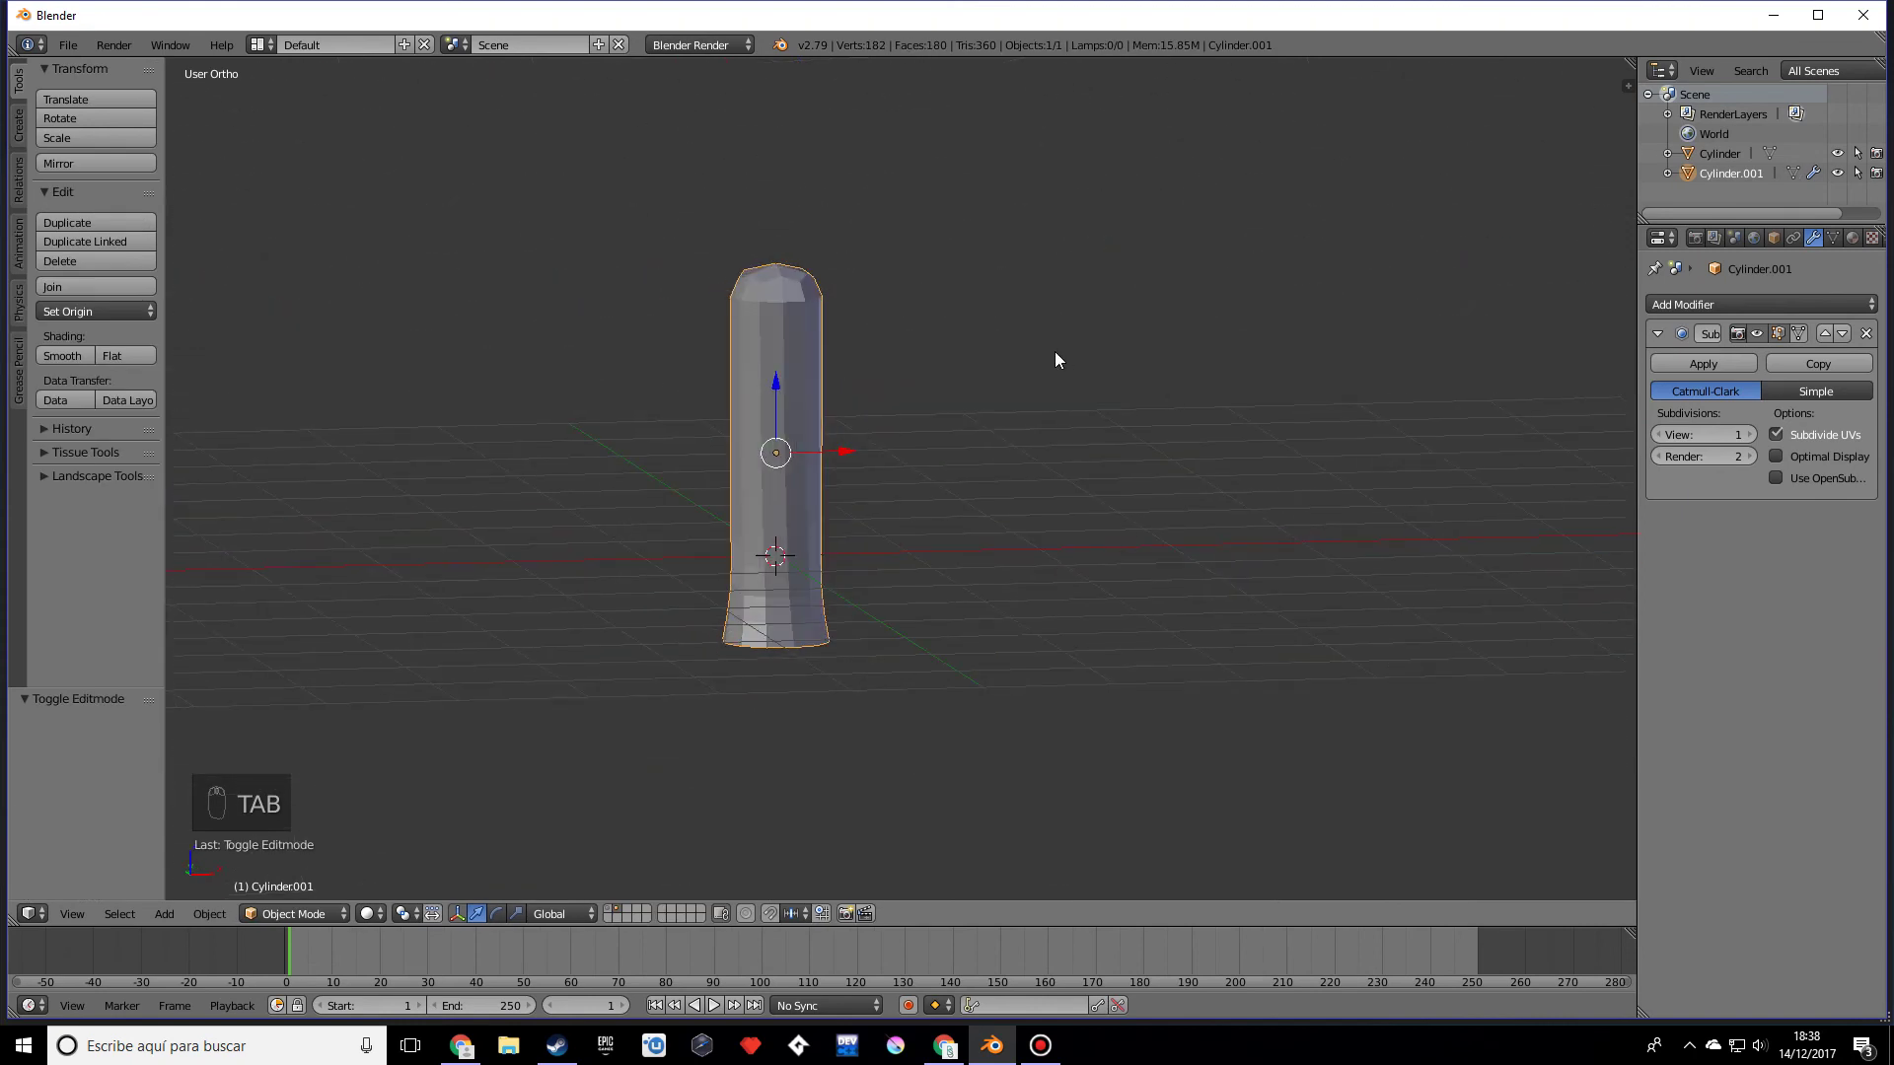
Step: Give the trunk a Decimate modifier with ratio 0.1343 and Triangulate enabled
{"action": "middle_click_drag", "start_coordinate": [1059, 369], "coordinate": [1184, 326]}
{"action": "left_click", "coordinate": [1778, 304]}
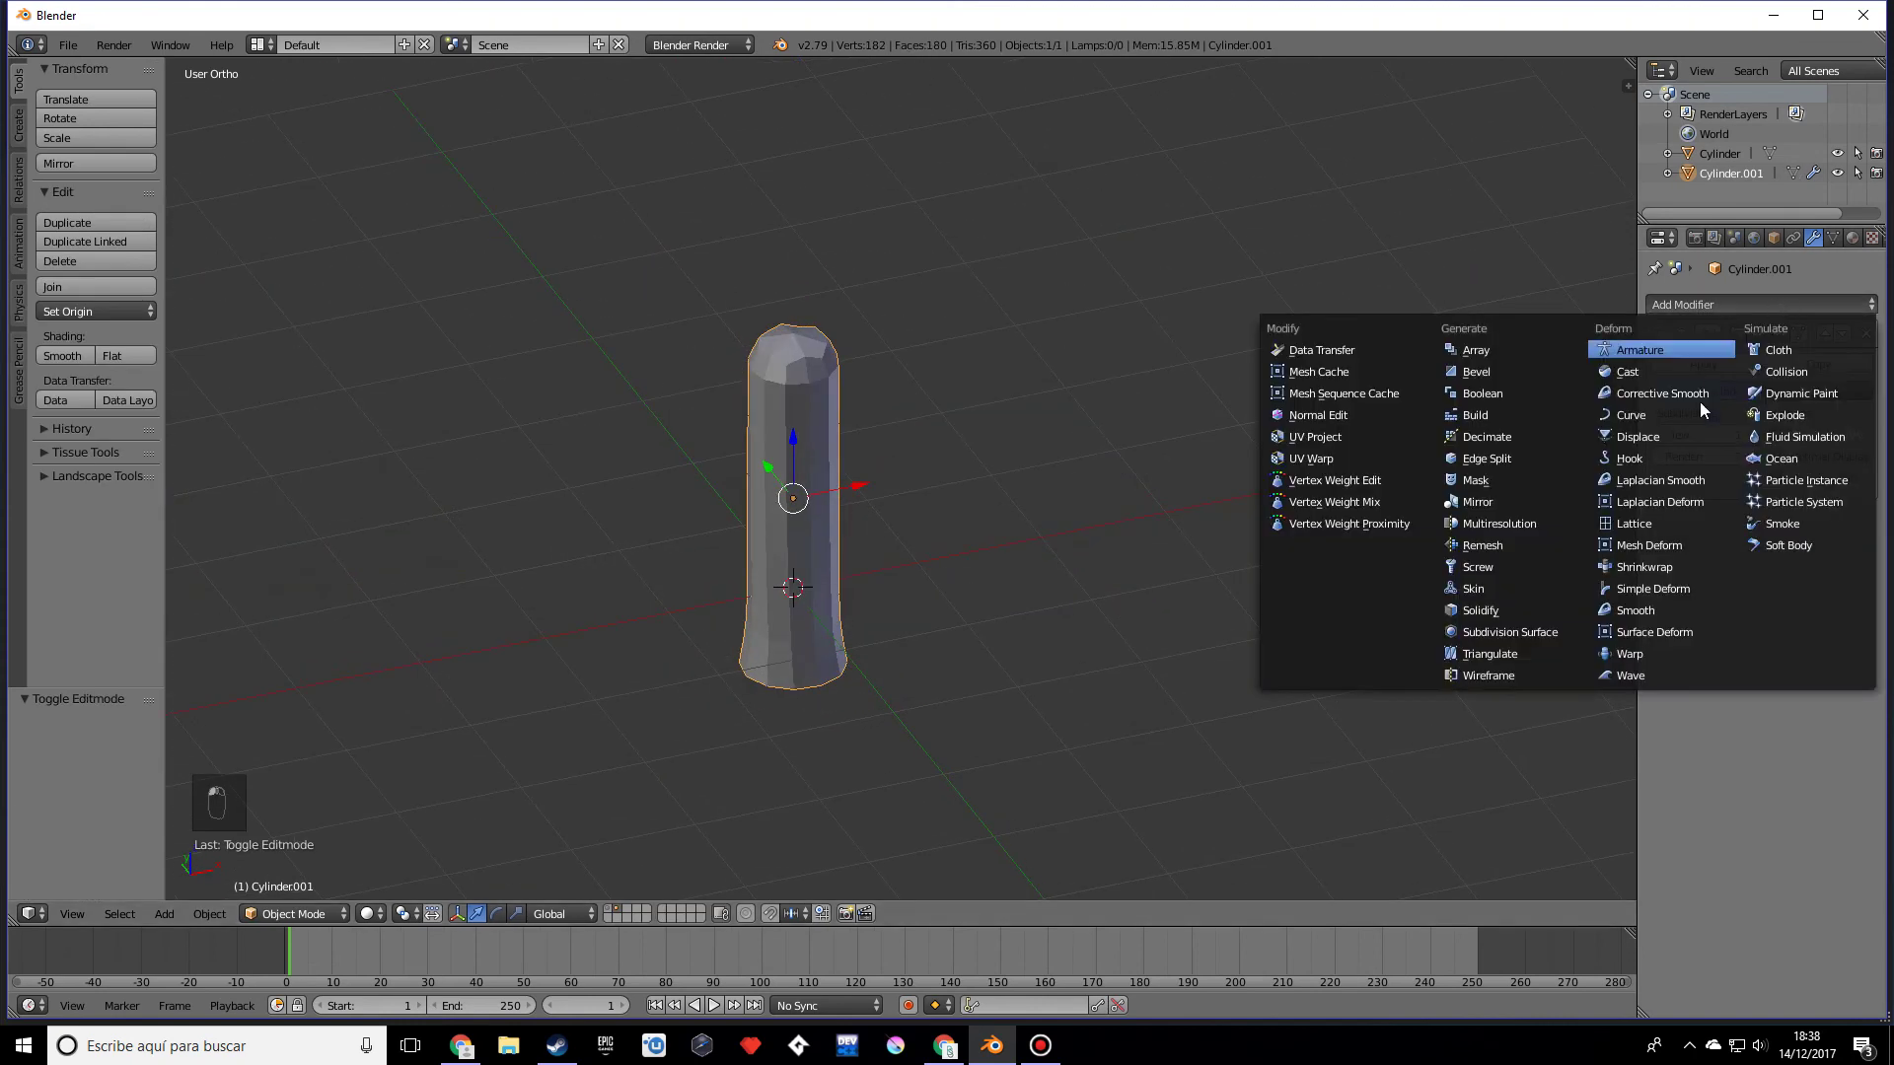
{"action": "left_click", "coordinate": [1519, 437]}
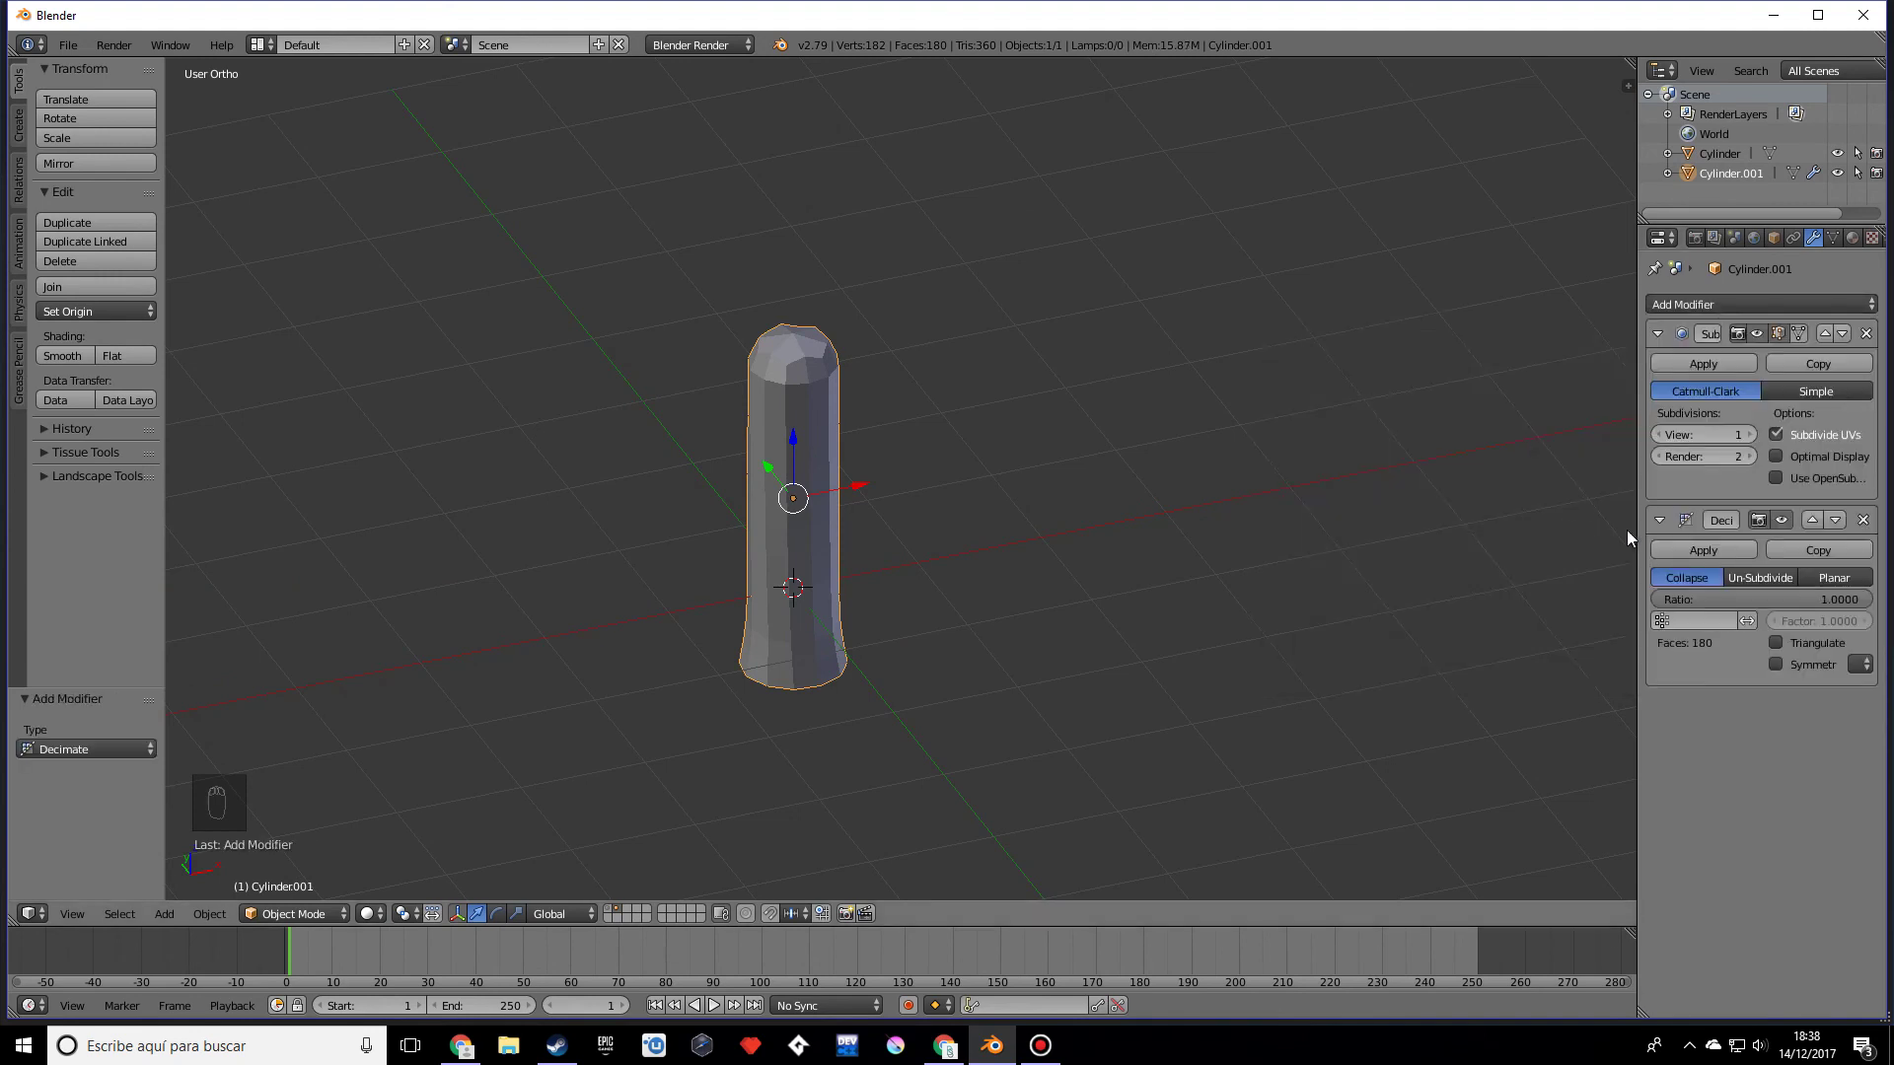
{"action": "mouse_move", "coordinate": [1743, 601]}
{"action": "left_mouse_down"}
{"action": "mouse_move", "coordinate": [1694, 601]}
{"action": "mouse_move", "coordinate": [1753, 600]}
{"action": "mouse_move", "coordinate": [1708, 600]}
{"action": "mouse_move", "coordinate": [1736, 622]}
{"action": "left_mouse_up"}
{"action": "left_click", "coordinate": [1776, 642]}
{"action": "middle_click_drag", "start_coordinate": [1282, 659], "coordinate": [1430, 627]}
Step: In Edit Mode, select a side face of the trunk, trial-scale it, then undo
{"action": "key", "text": "Tab"}
{"action": "scroll", "coordinate": [1065, 592], "scroll_direction": "up", "scroll_amount": 4}
{"action": "right_click", "coordinate": [885, 463]}
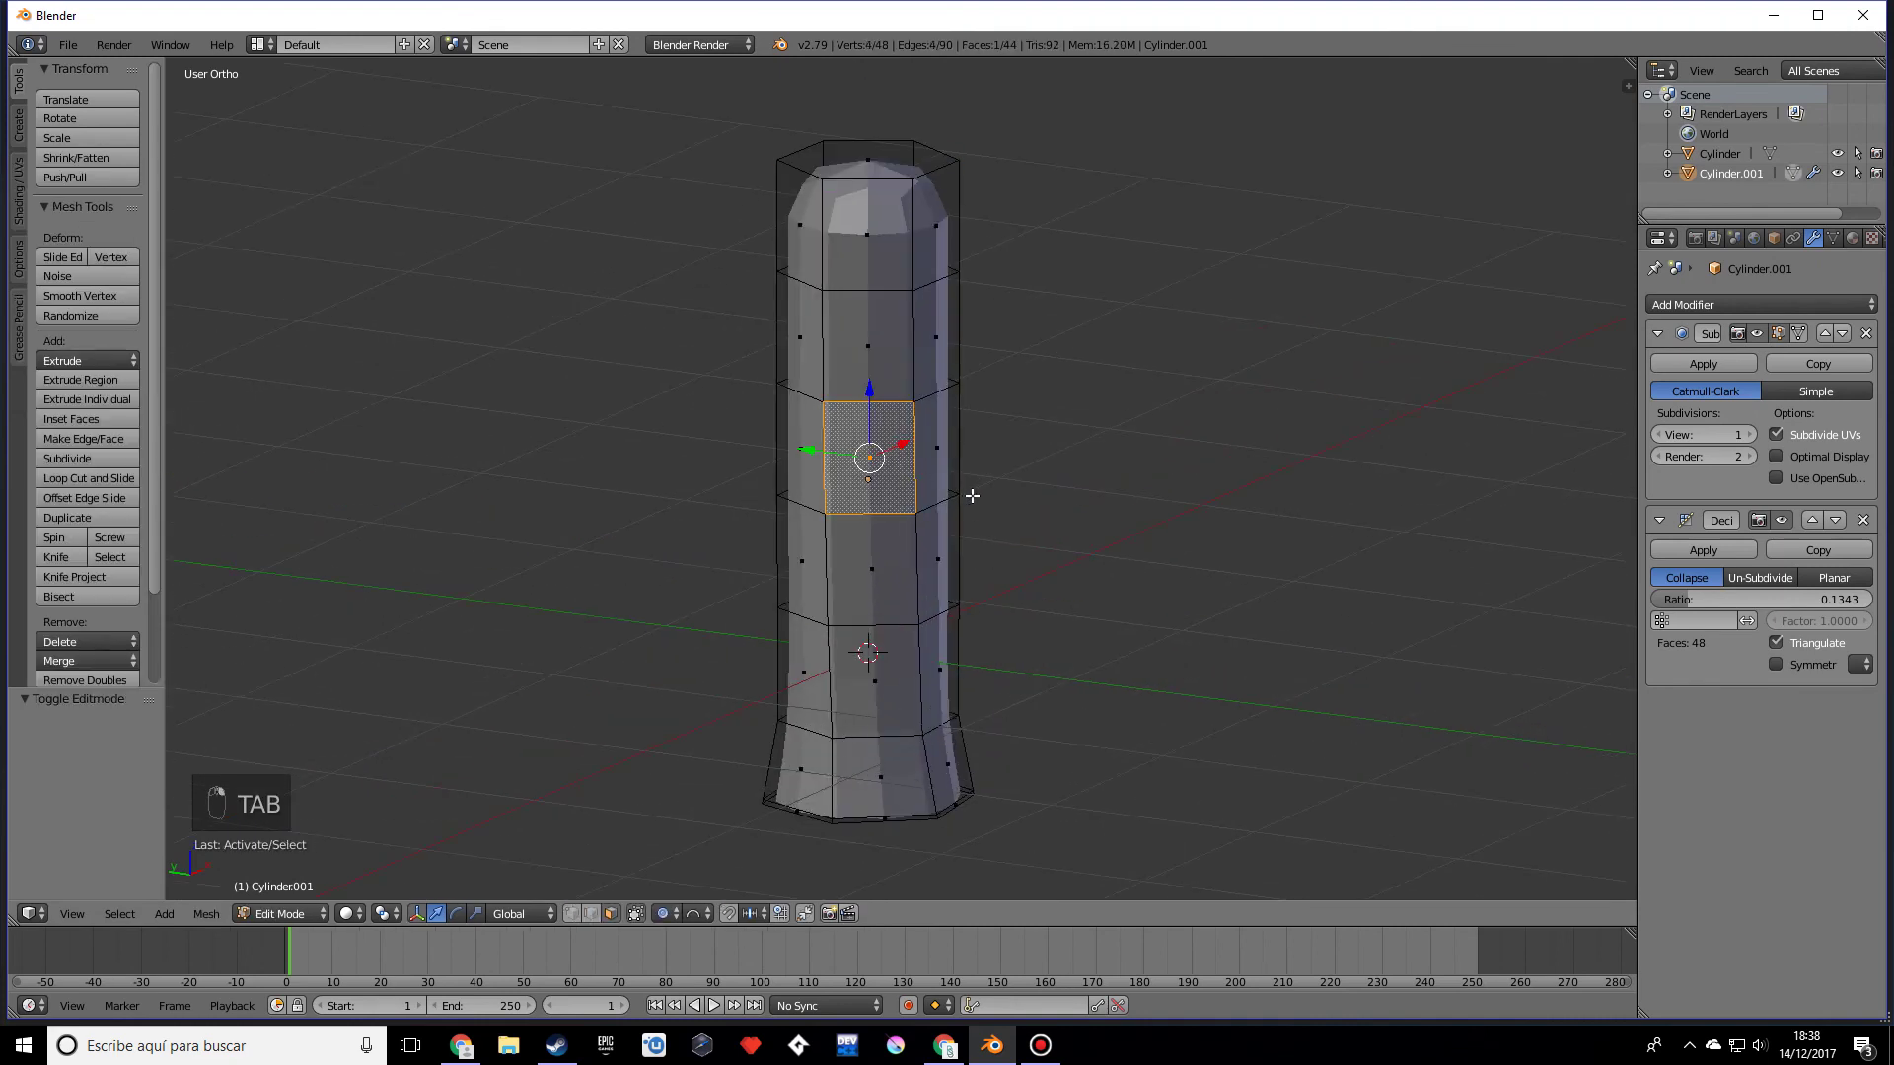
{"action": "key", "text": "s"}
{"action": "left_click", "coordinate": [1103, 487]}
{"action": "key", "text": "ctrl+z"}
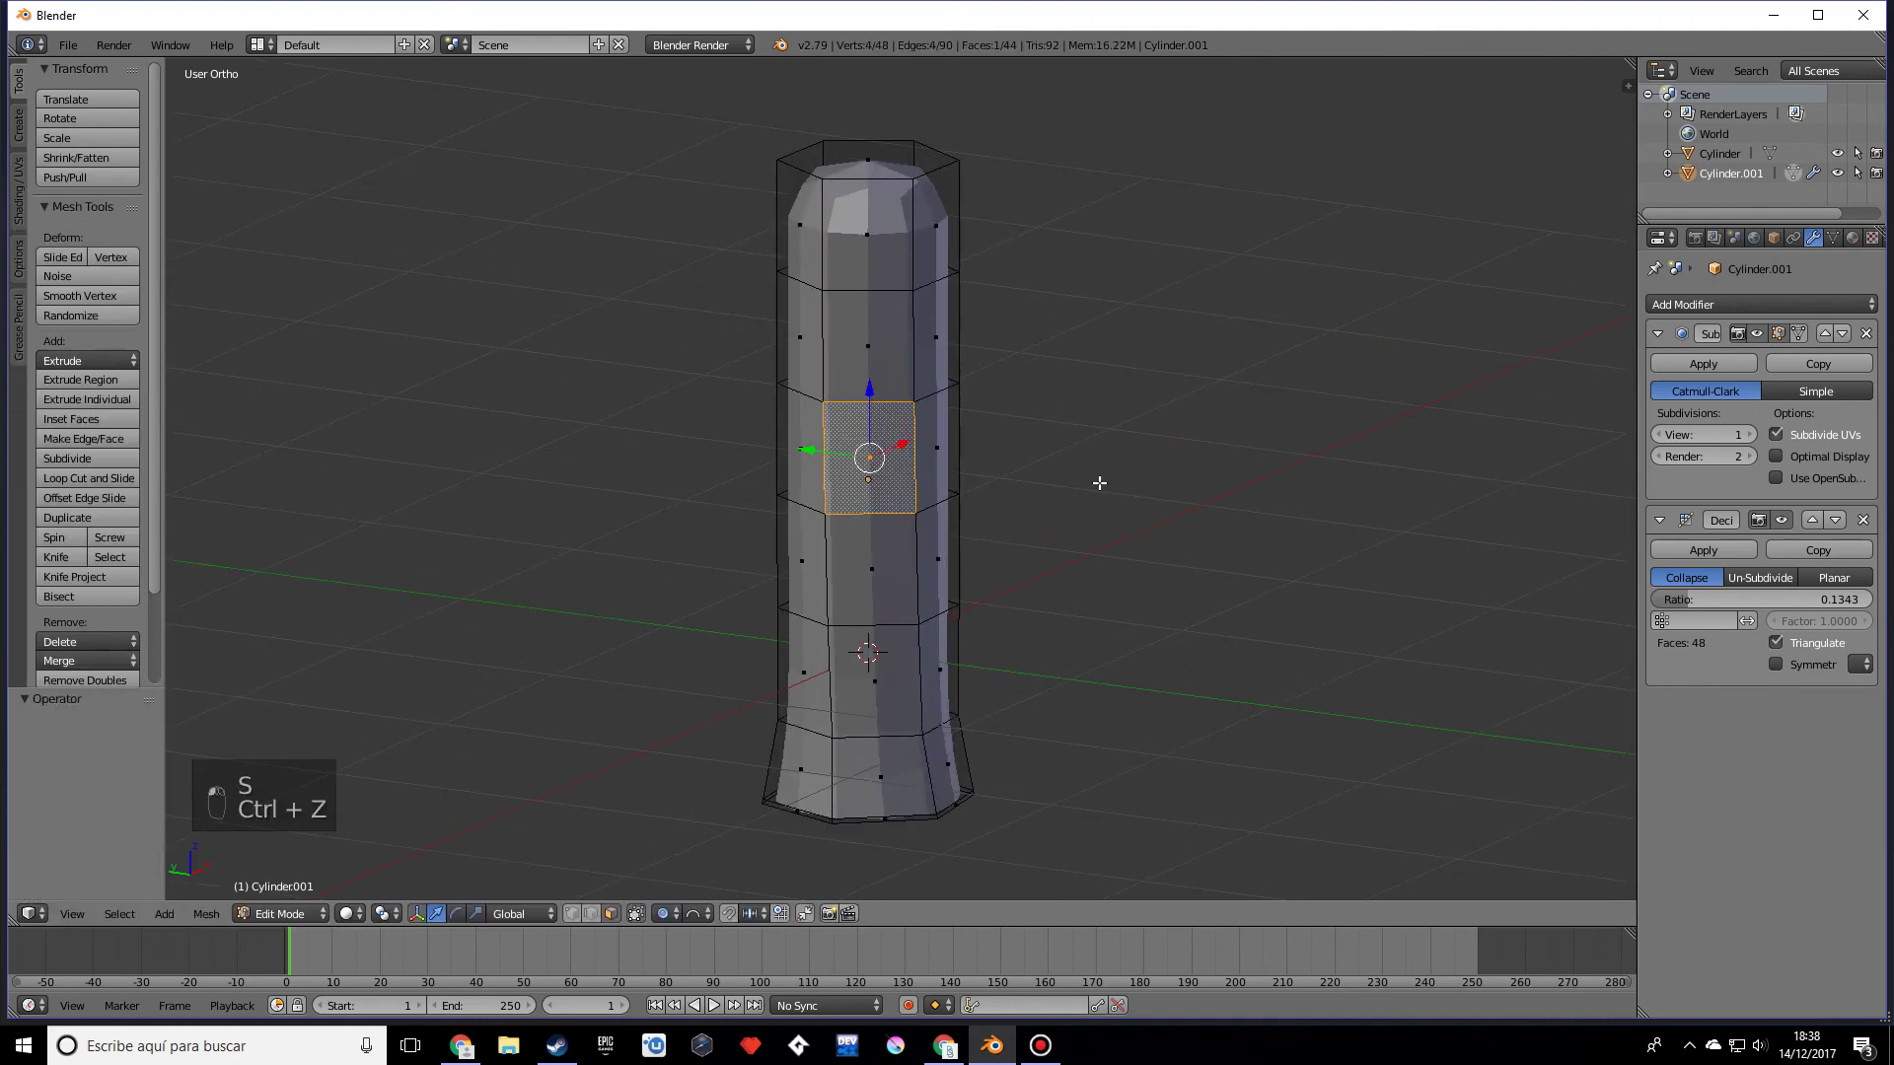
Step: With proportional editing on, move a trunk face twice and shrink it to 0.773
{"action": "key", "text": "o"}
{"action": "middle_click_drag", "start_coordinate": [1099, 483], "coordinate": [1157, 500]}
{"action": "key", "text": "g"}
{"action": "left_click", "coordinate": [1019, 566]}
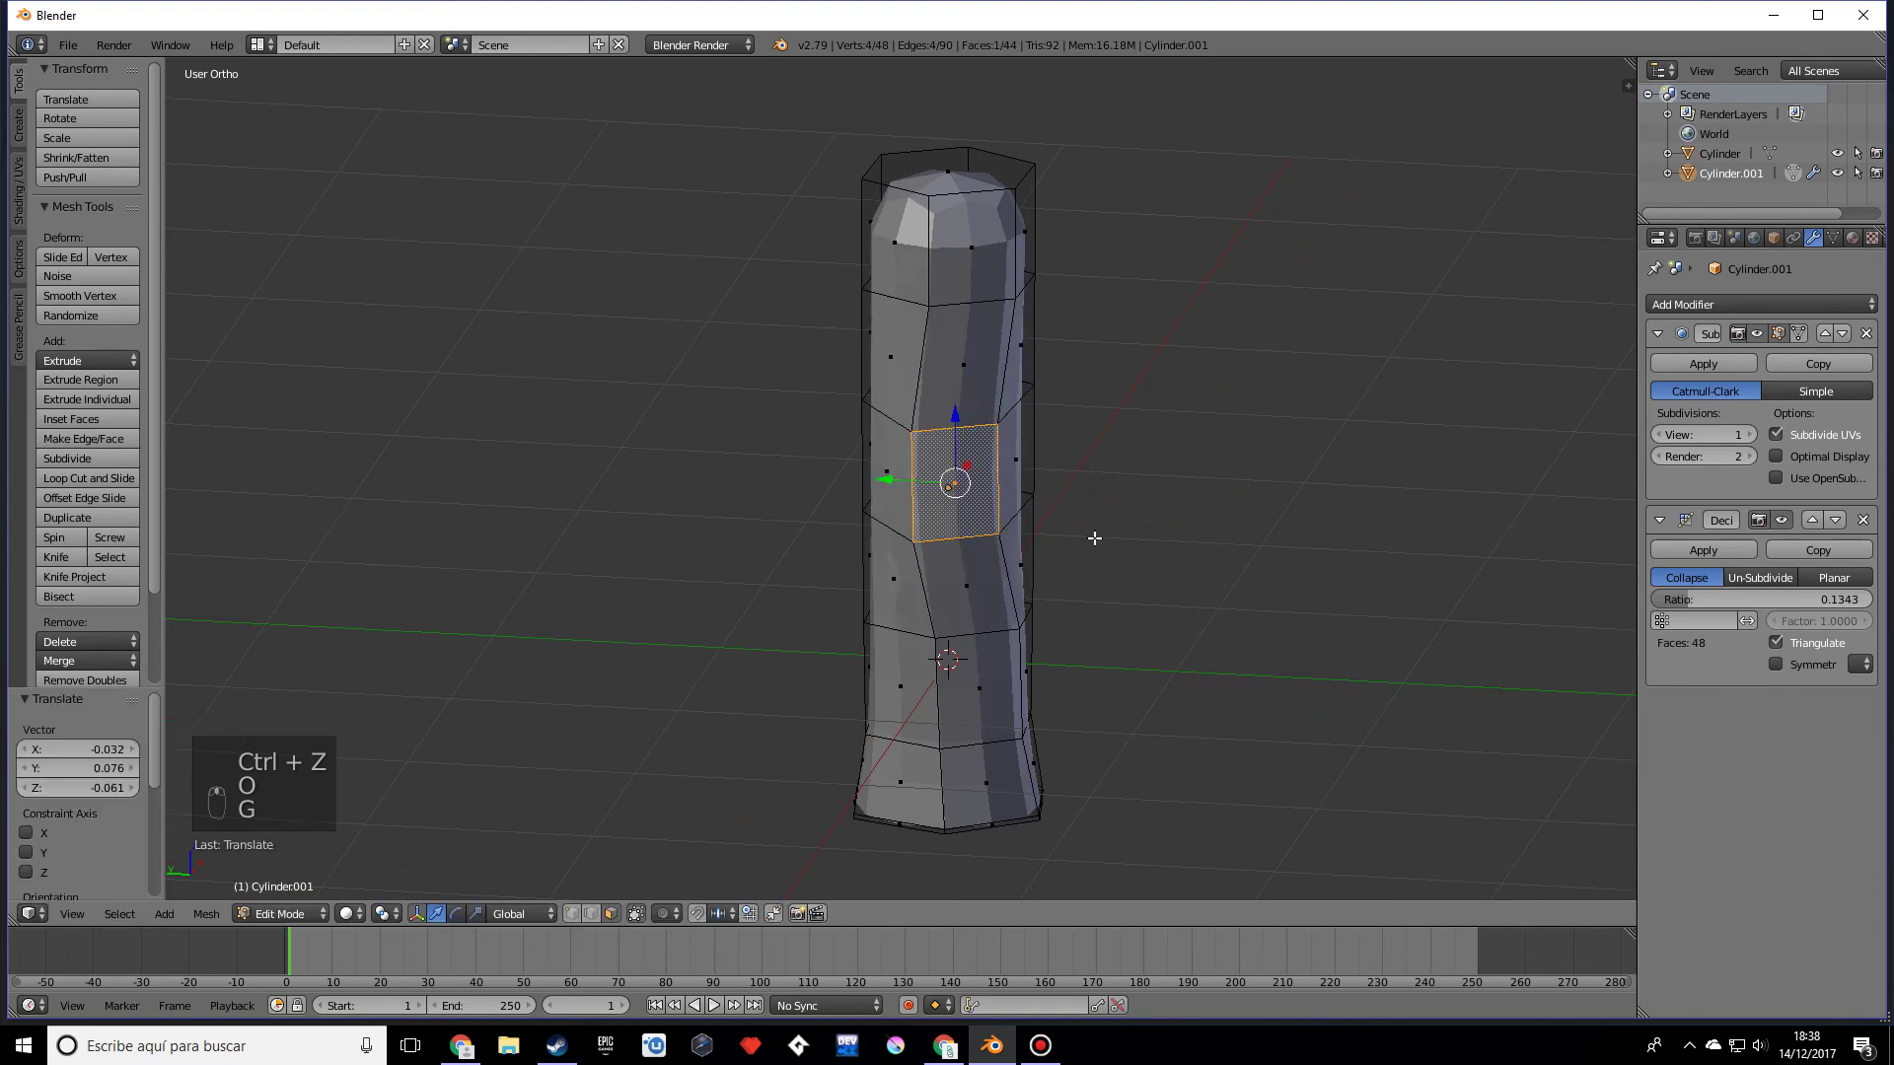
{"action": "middle_click_drag", "start_coordinate": [1019, 566], "coordinate": [1346, 565]}
{"action": "key", "text": "g"}
{"action": "left_click", "coordinate": [1260, 538]}
{"action": "key", "text": "s"}
{"action": "left_click", "coordinate": [1351, 568]}
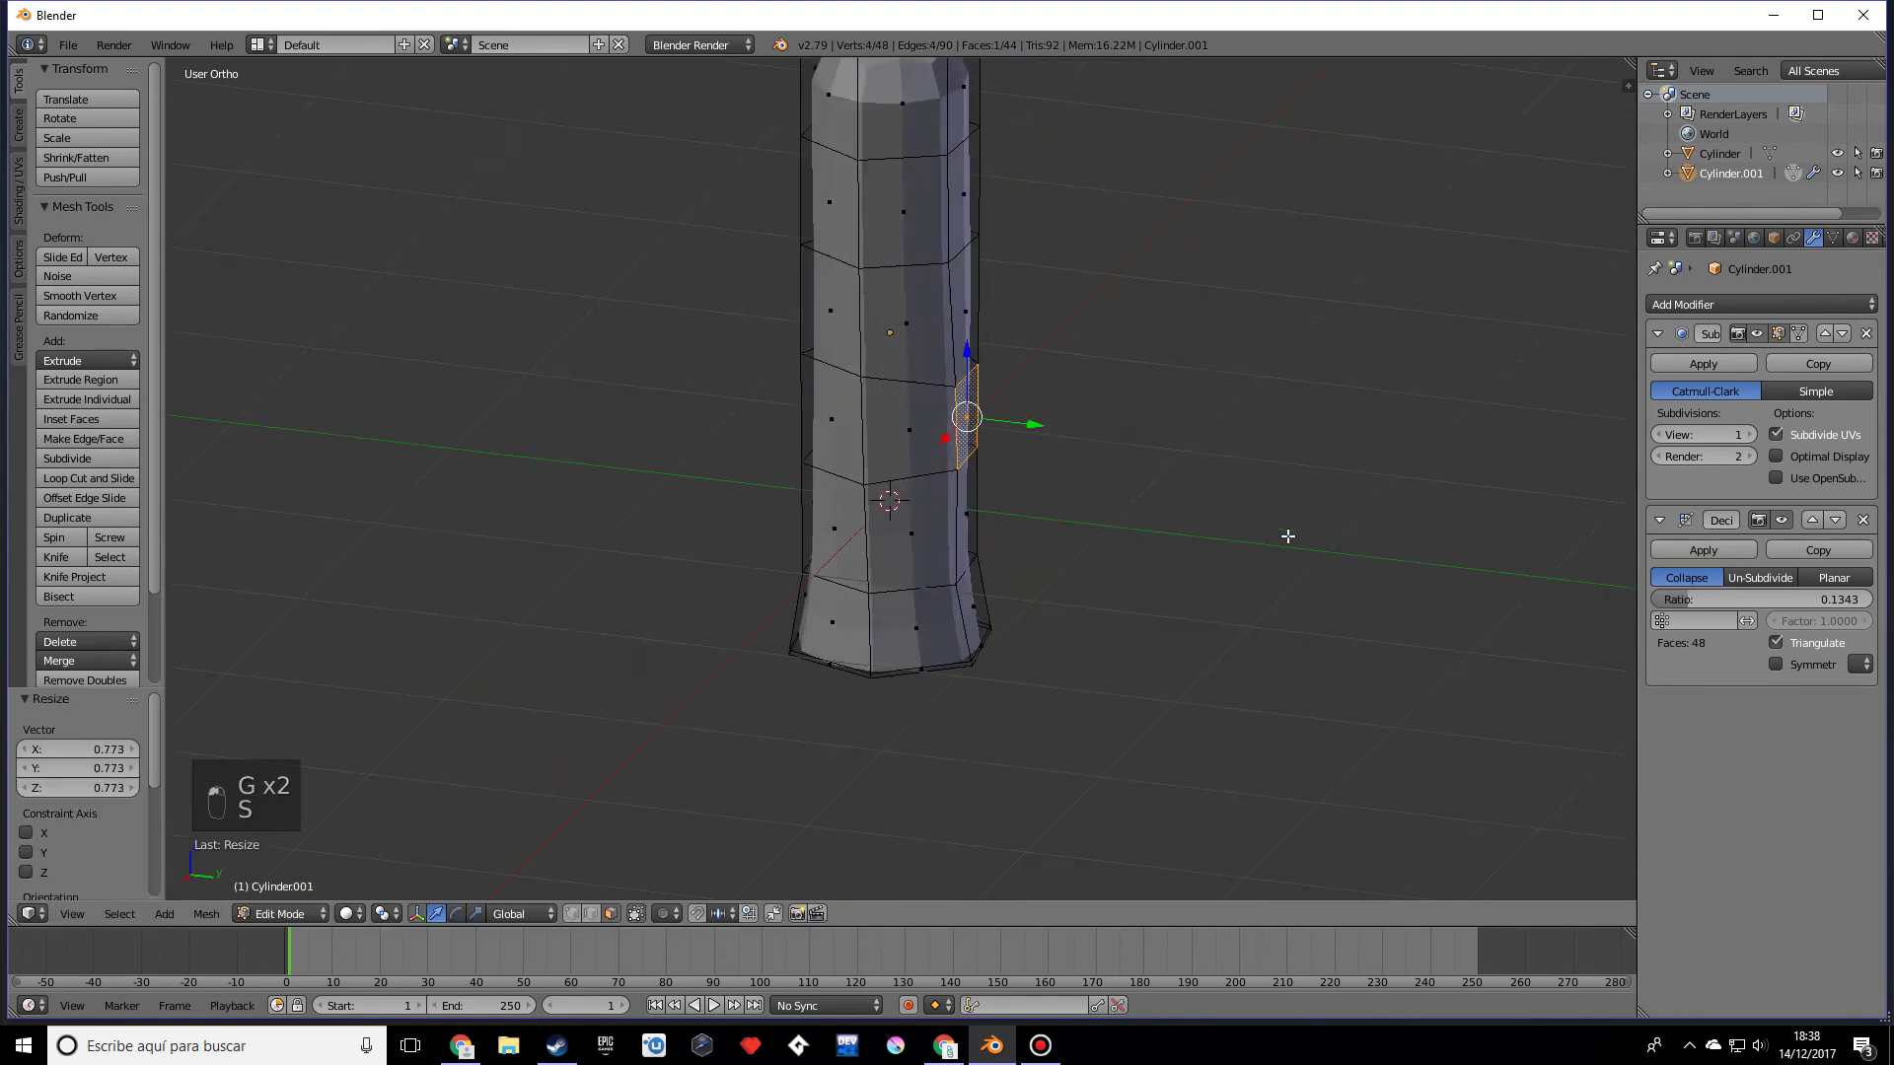
Step: Shrink a left-side trunk face to 0.839 and begin scaling a lower-left face
{"action": "right_click", "coordinate": [887, 414]}
{"action": "key", "text": "s"}
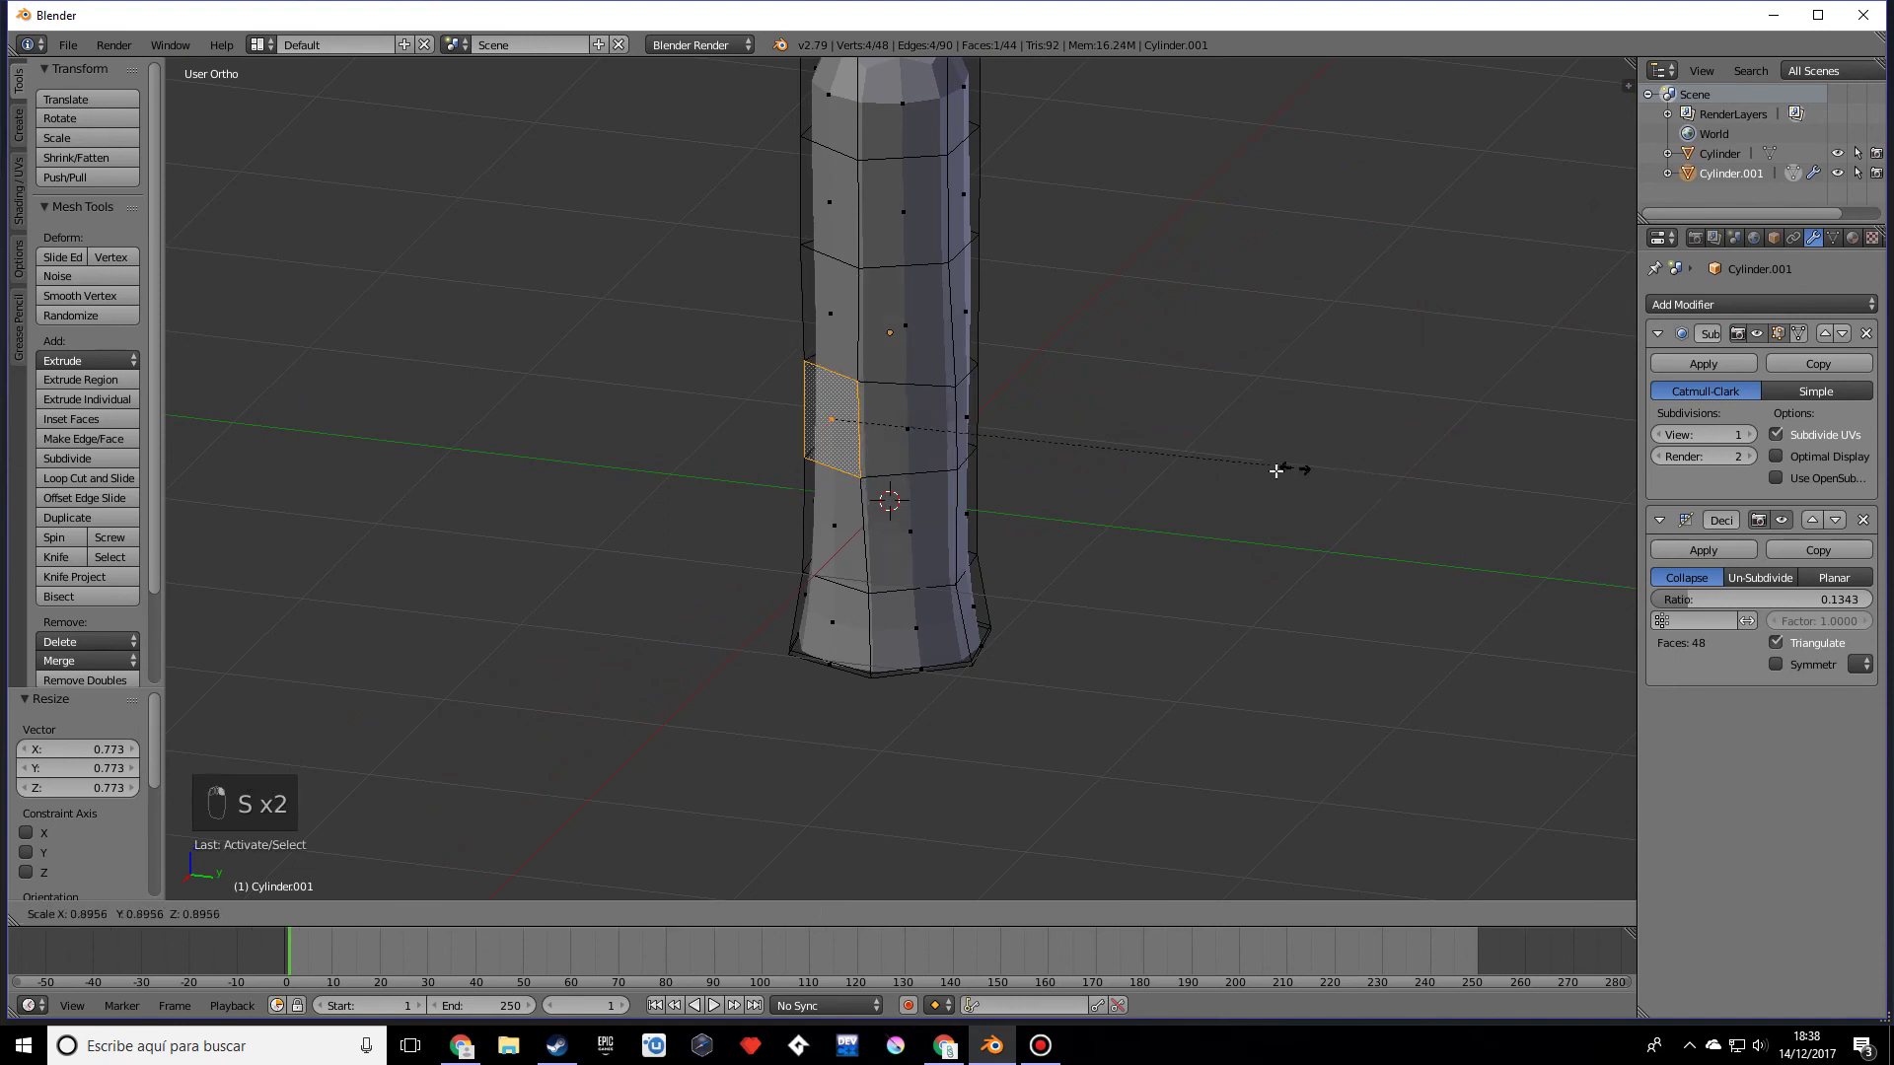
{"action": "left_click", "coordinate": [1270, 471]}
{"action": "middle_click_drag", "start_coordinate": [848, 434], "coordinate": [786, 434]}
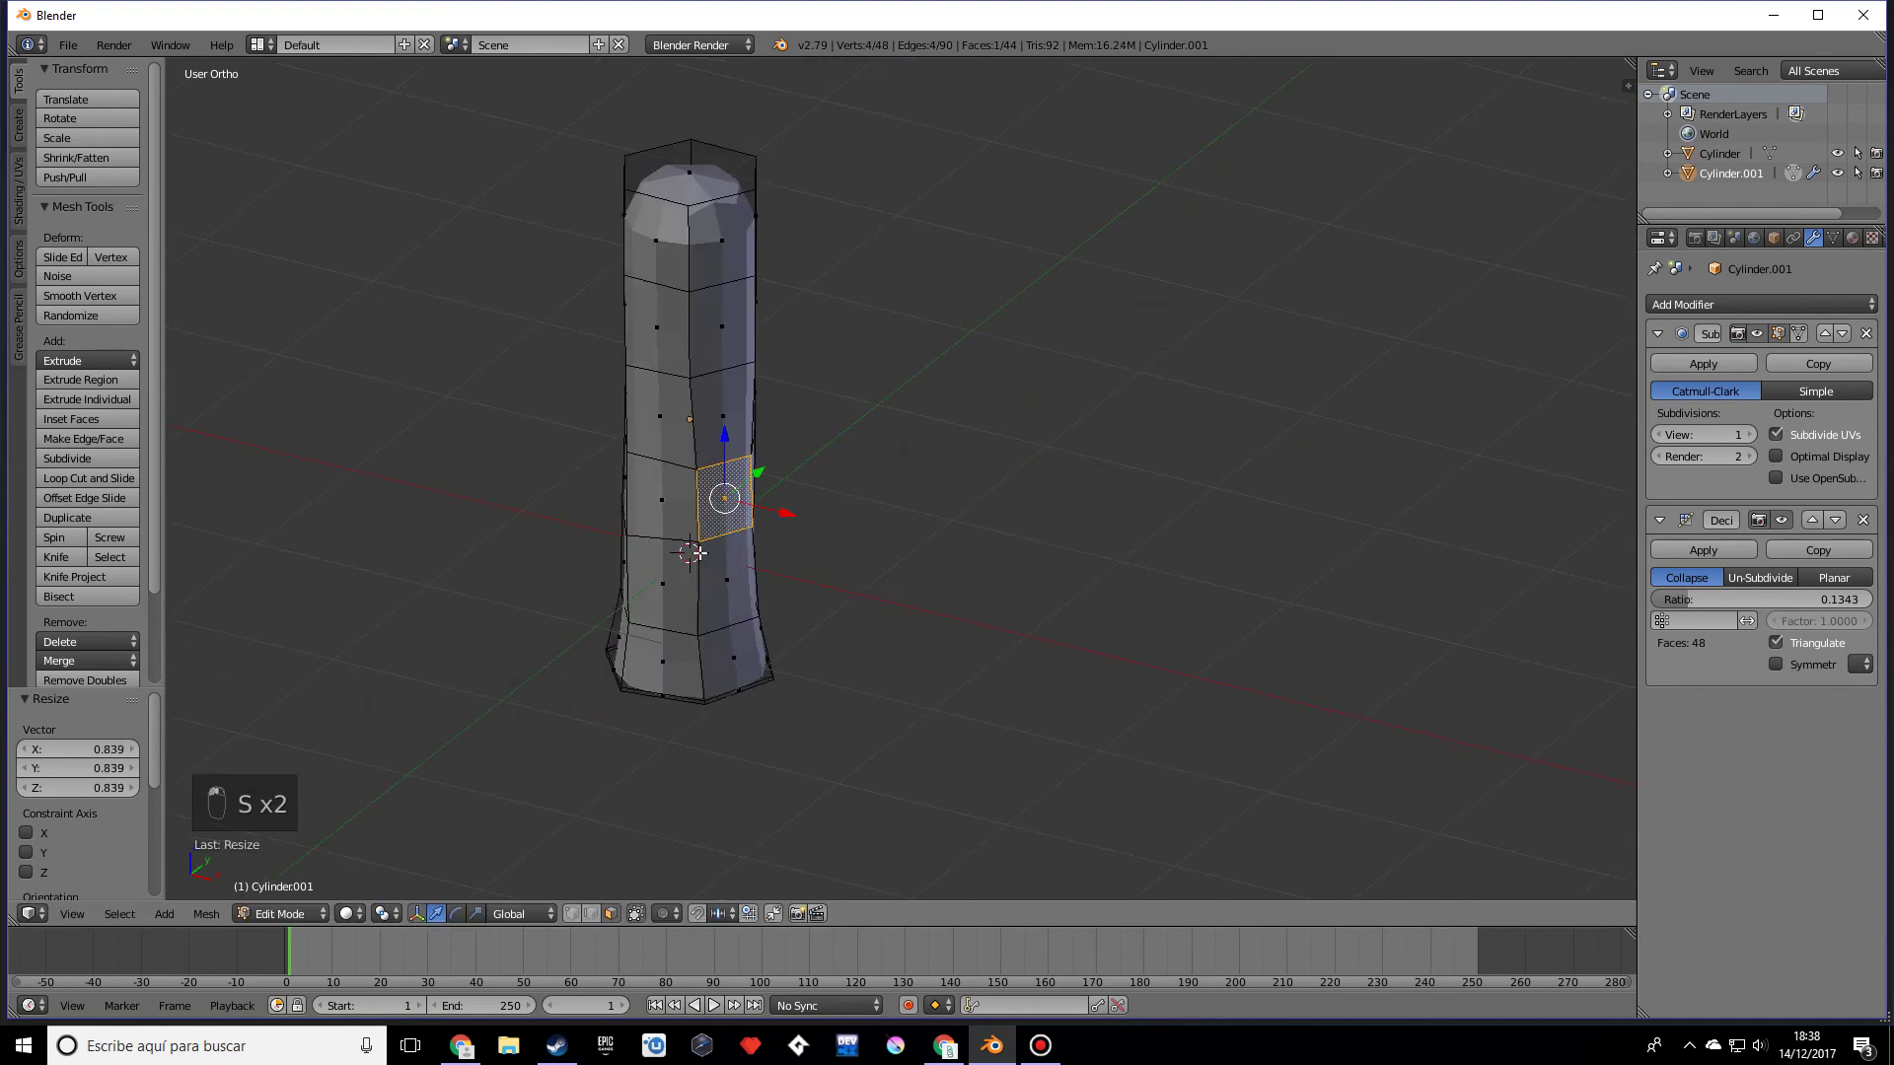
{"action": "right_click", "coordinate": [725, 631]}
{"action": "key", "text": "s"}
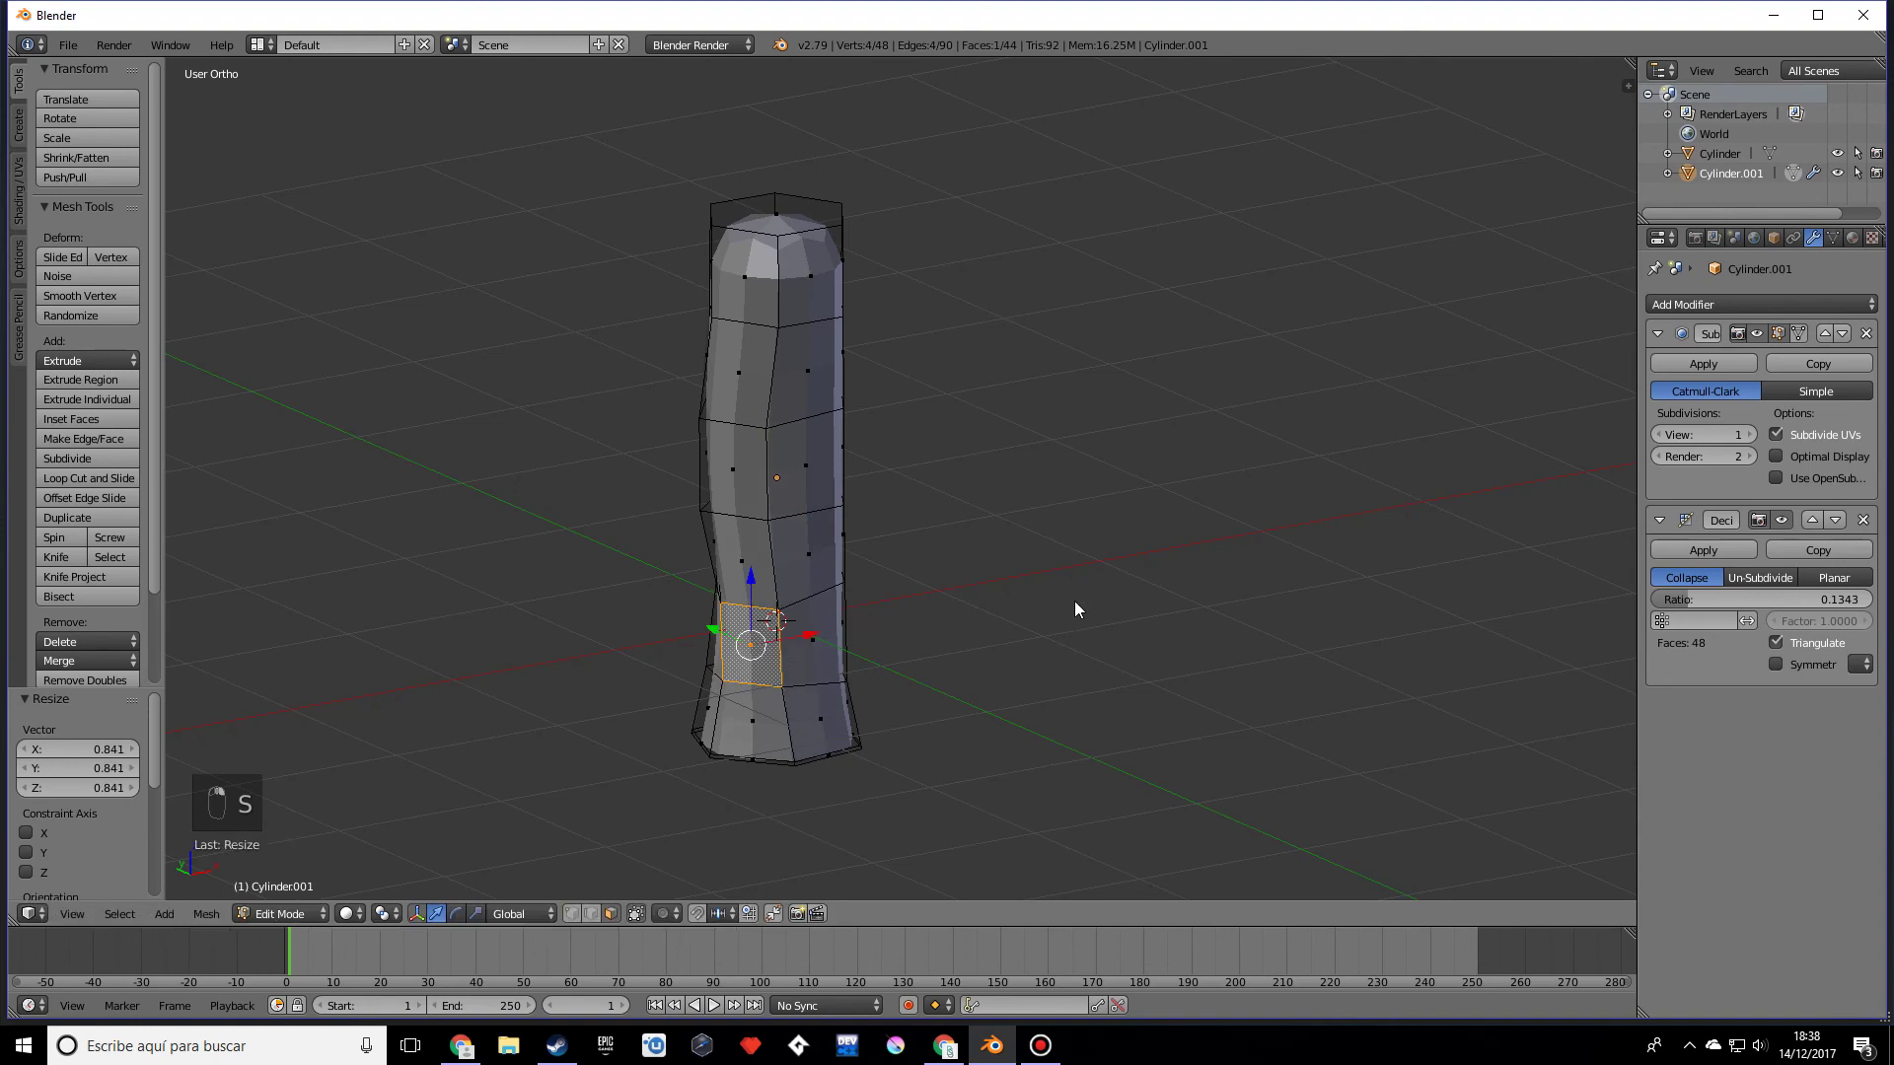
Step: In Object Mode, set Subdivision view level 2 and Decimate ratio 0.0648 on the trunk
{"action": "key", "text": "Tab"}
{"action": "middle_click_drag", "start_coordinate": [1081, 608], "coordinate": [1111, 590]}
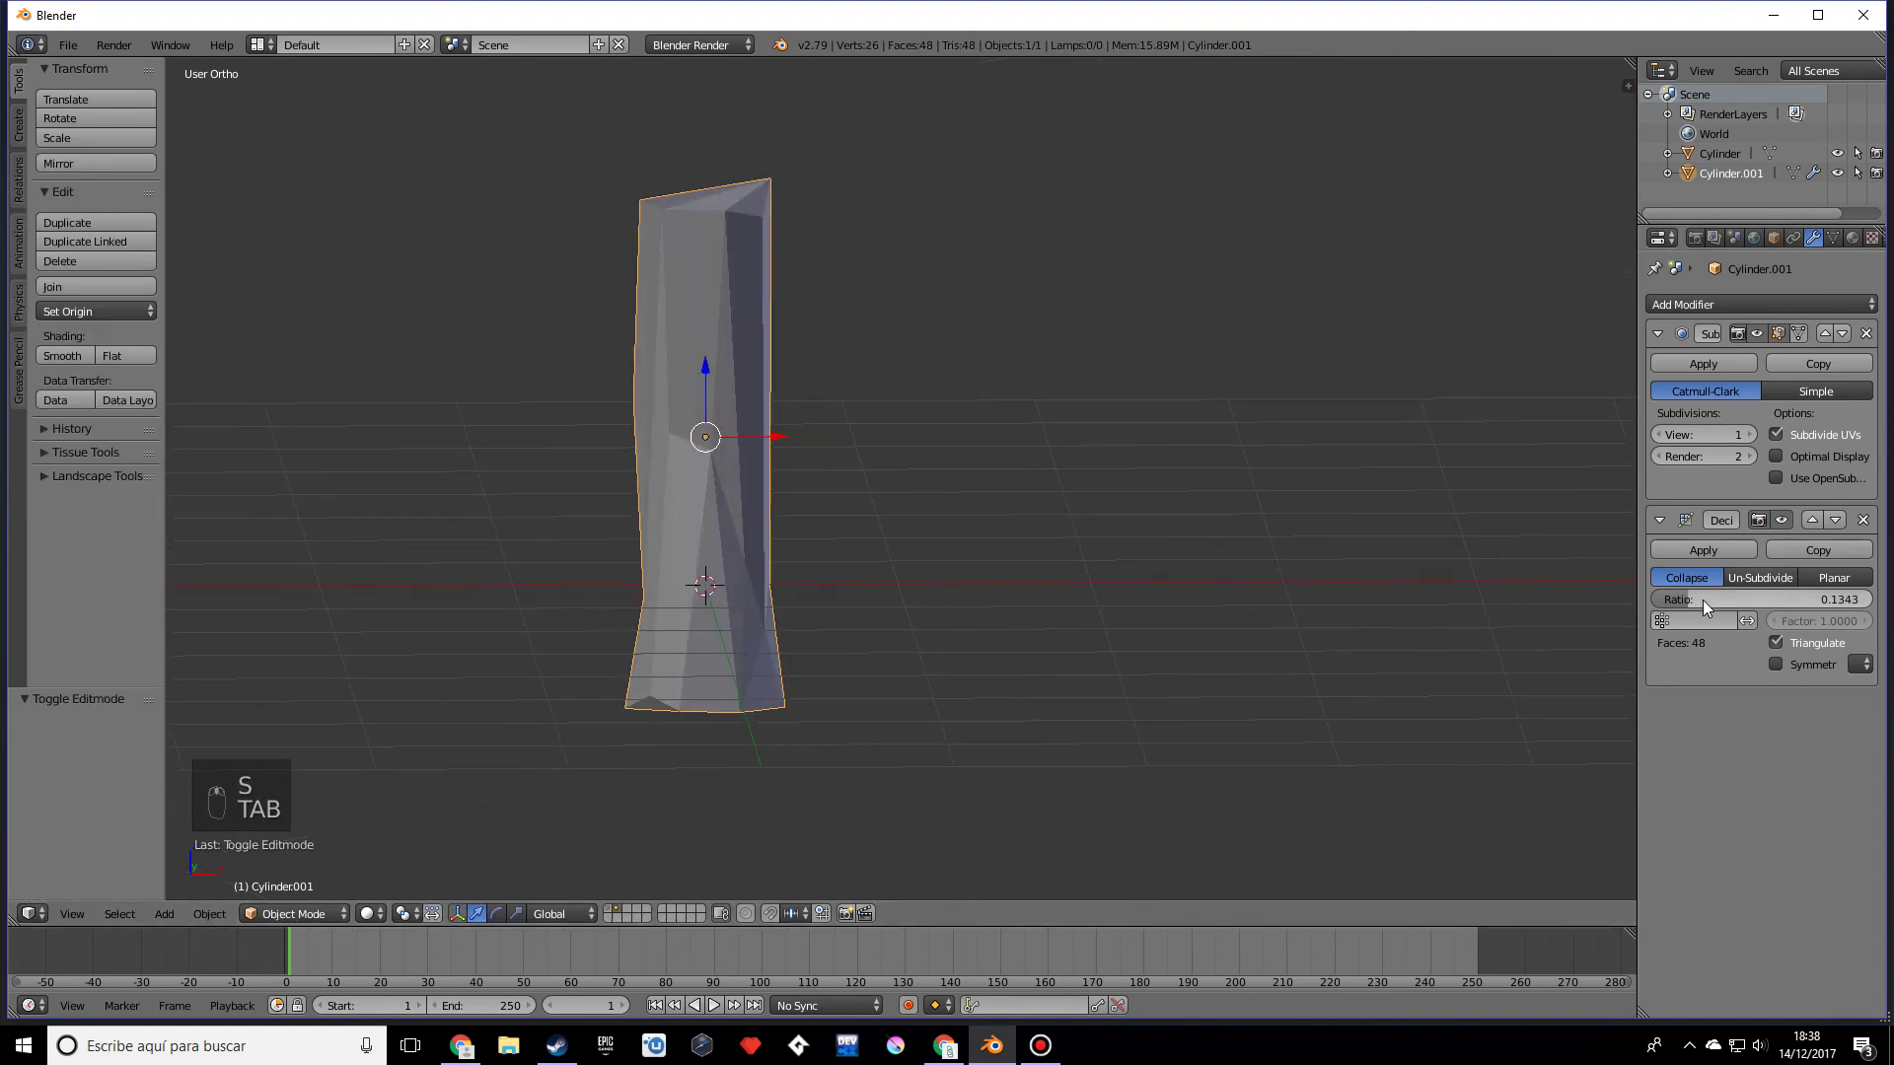
{"action": "left_click_drag", "start_coordinate": [1680, 599], "coordinate": [1711, 599]}
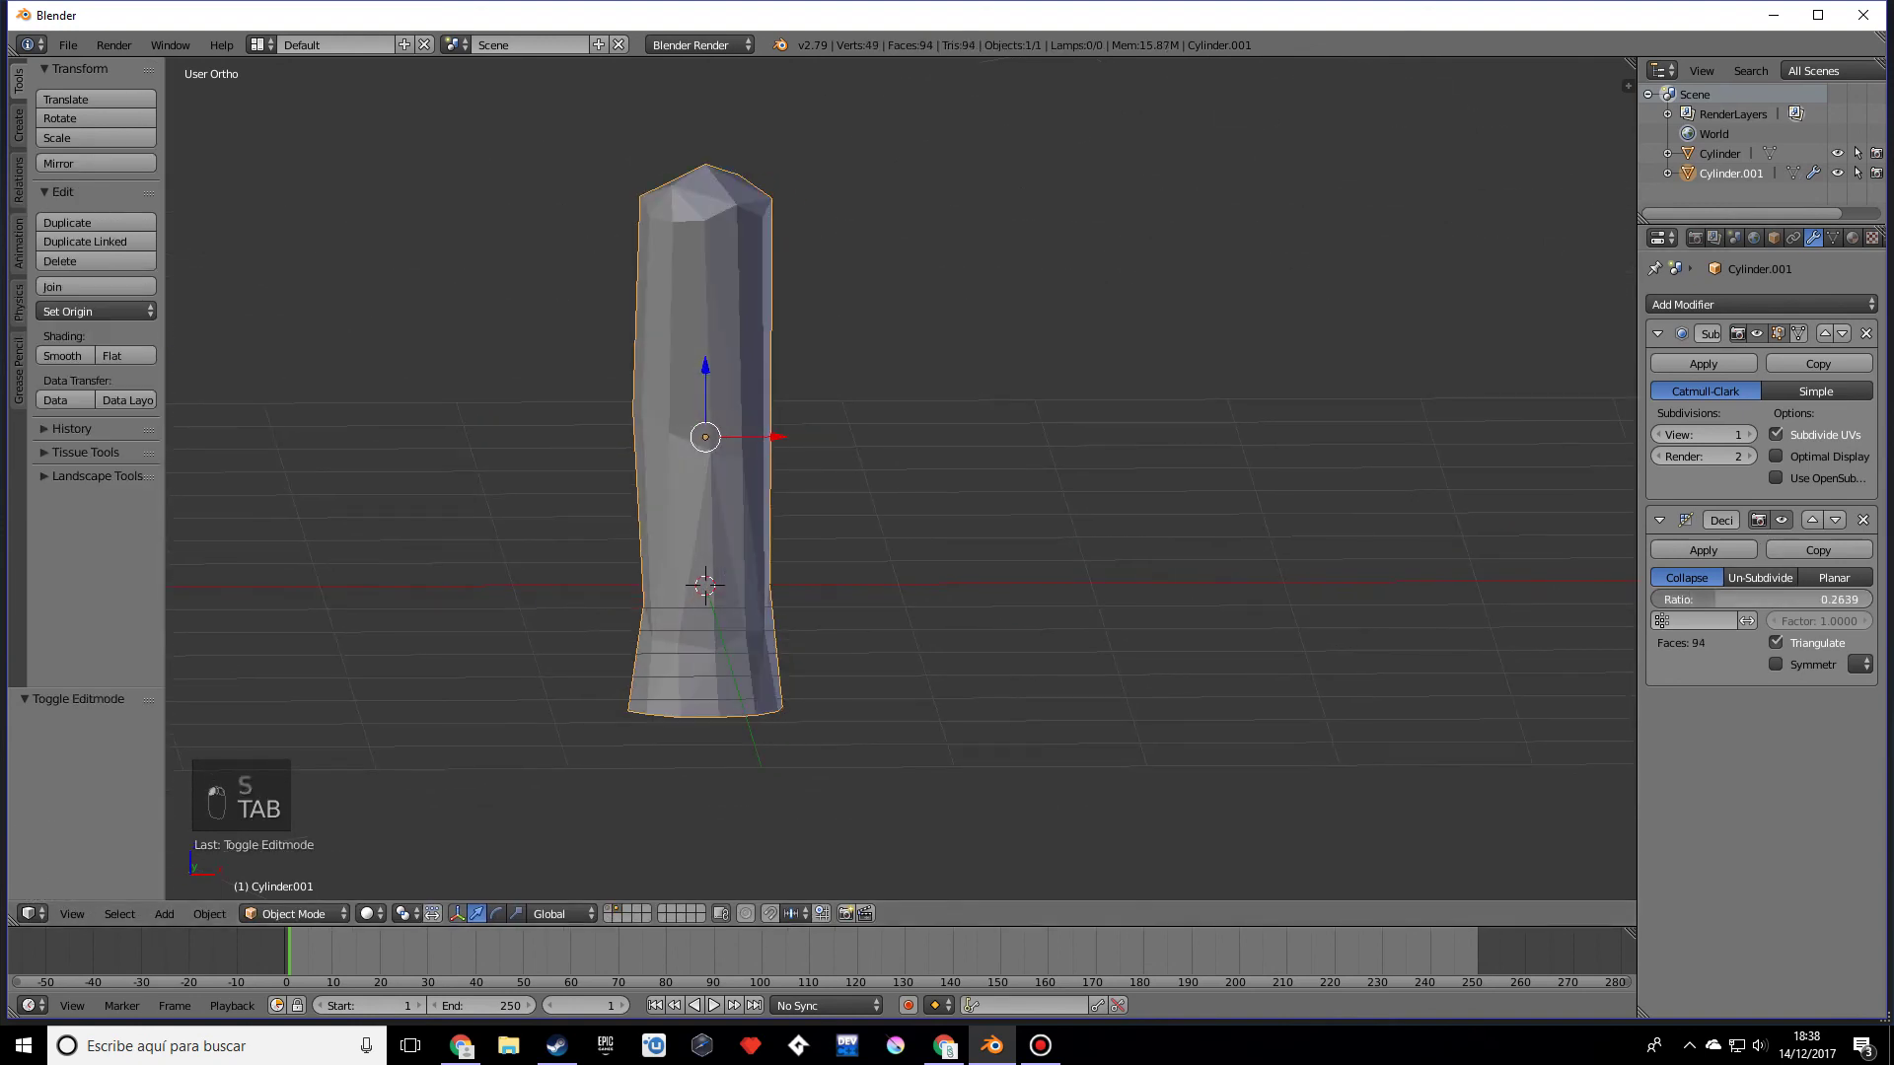
{"action": "left_click", "coordinate": [1749, 441]}
{"action": "middle_click_drag", "start_coordinate": [1322, 618], "coordinate": [1400, 614]}
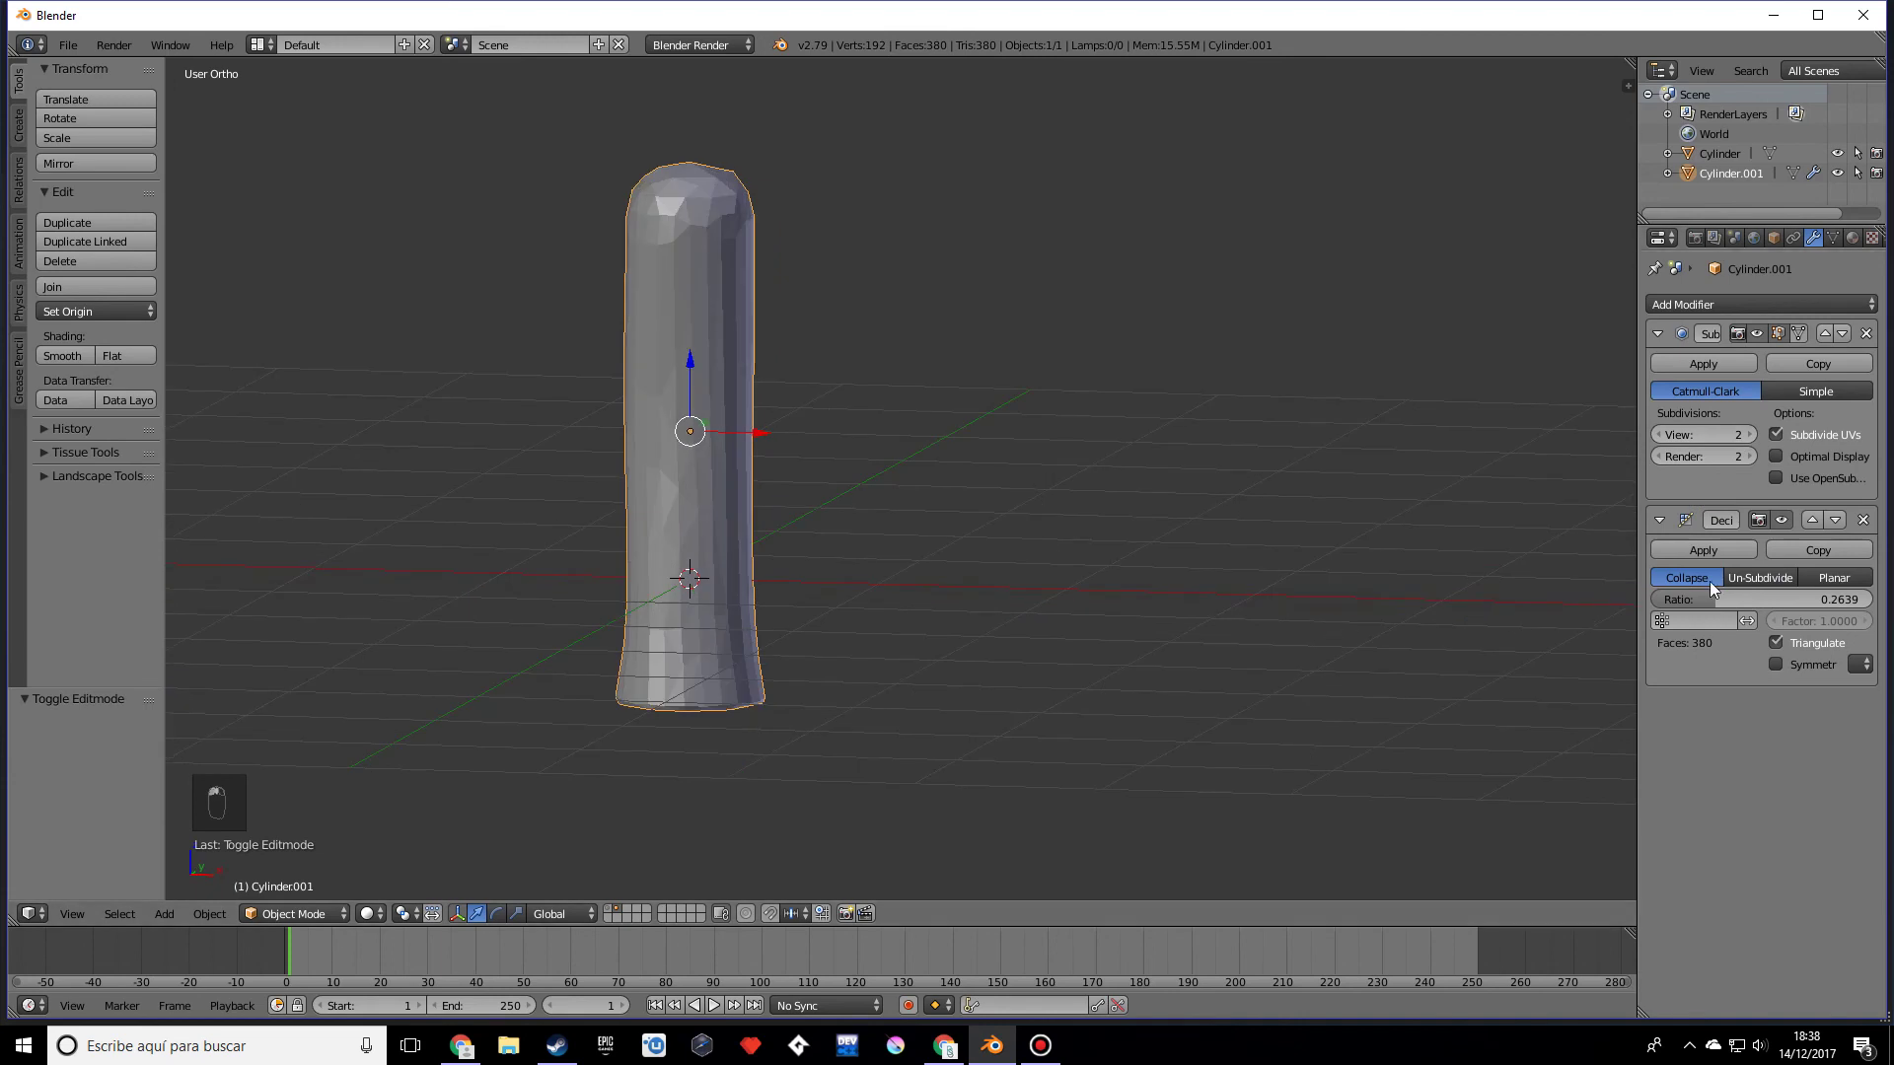
{"action": "left_click_drag", "start_coordinate": [1710, 599], "coordinate": [1667, 598]}
{"action": "middle_click_drag", "start_coordinate": [1204, 518], "coordinate": [1102, 519]}
{"action": "middle_click_drag", "start_coordinate": [891, 498], "coordinate": [918, 566]}
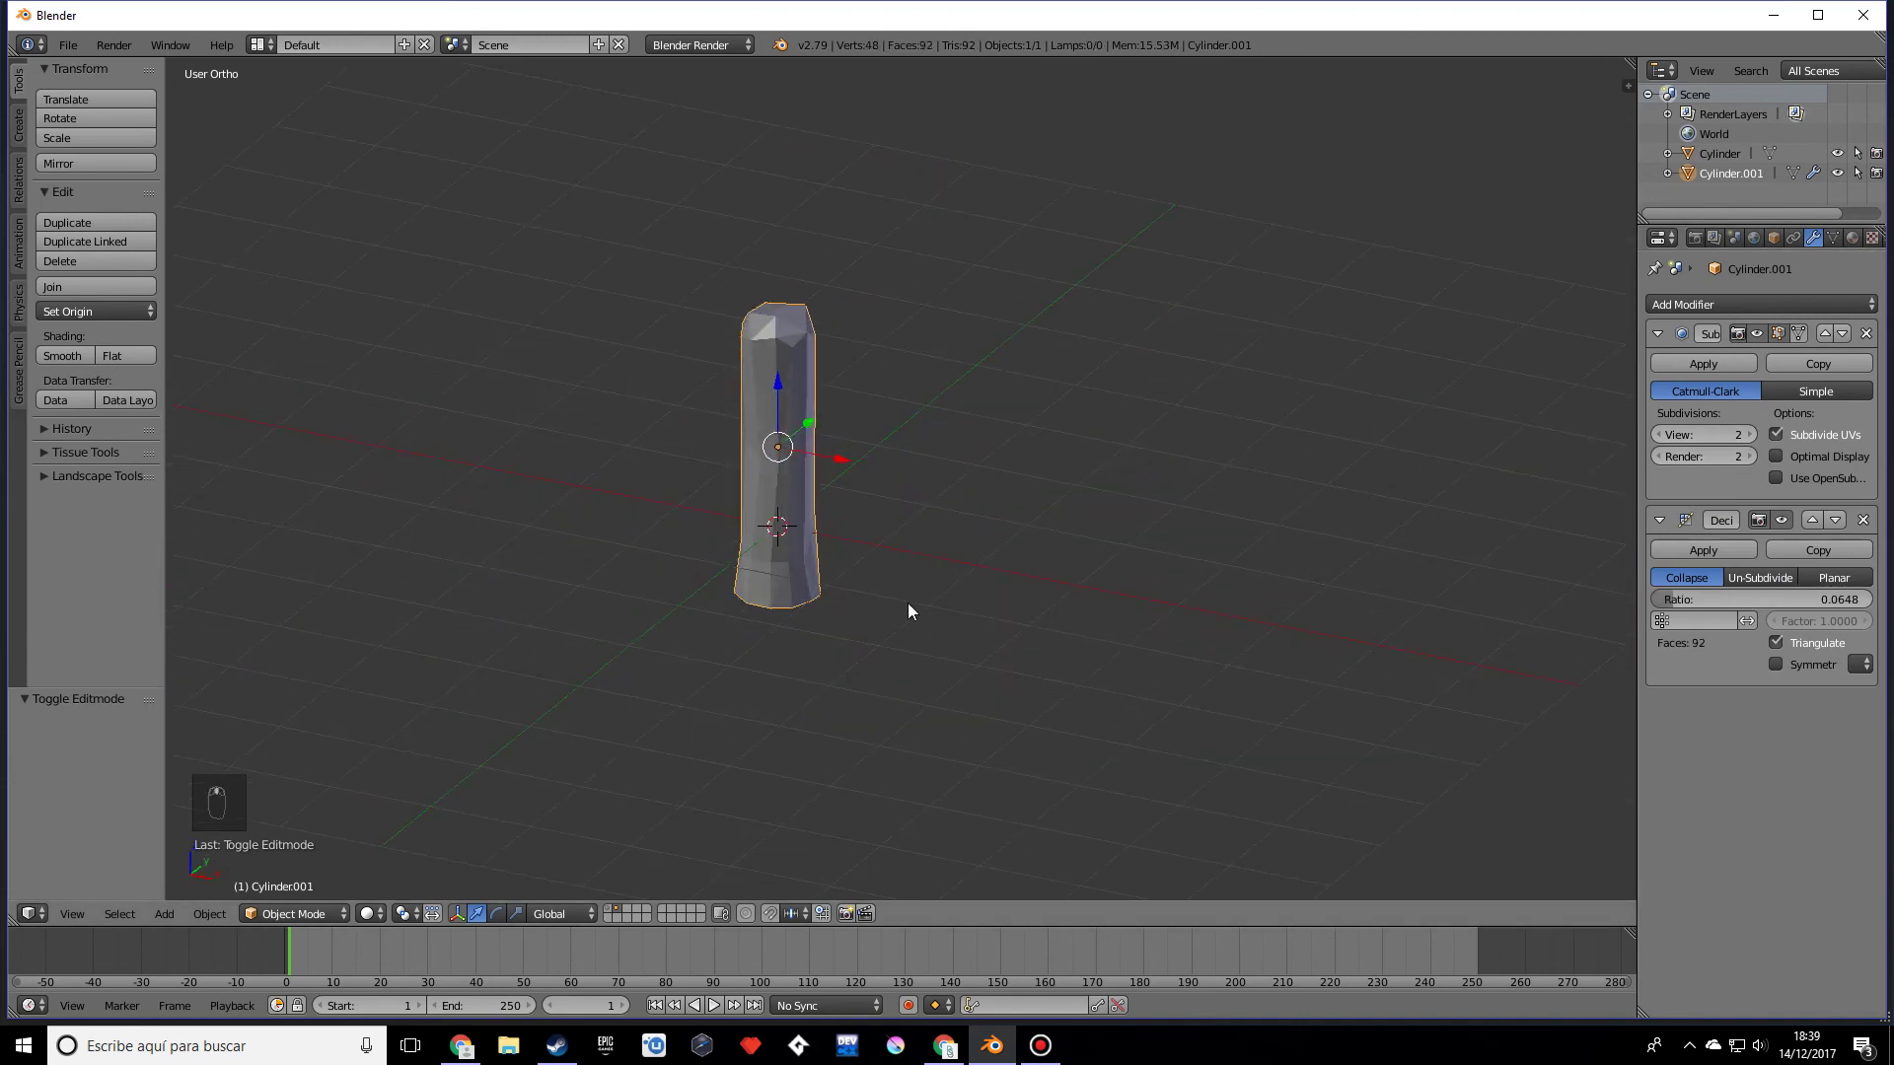
Step: Move the trunk onto the tree's first layer and display that layer
{"action": "key", "text": "m"}
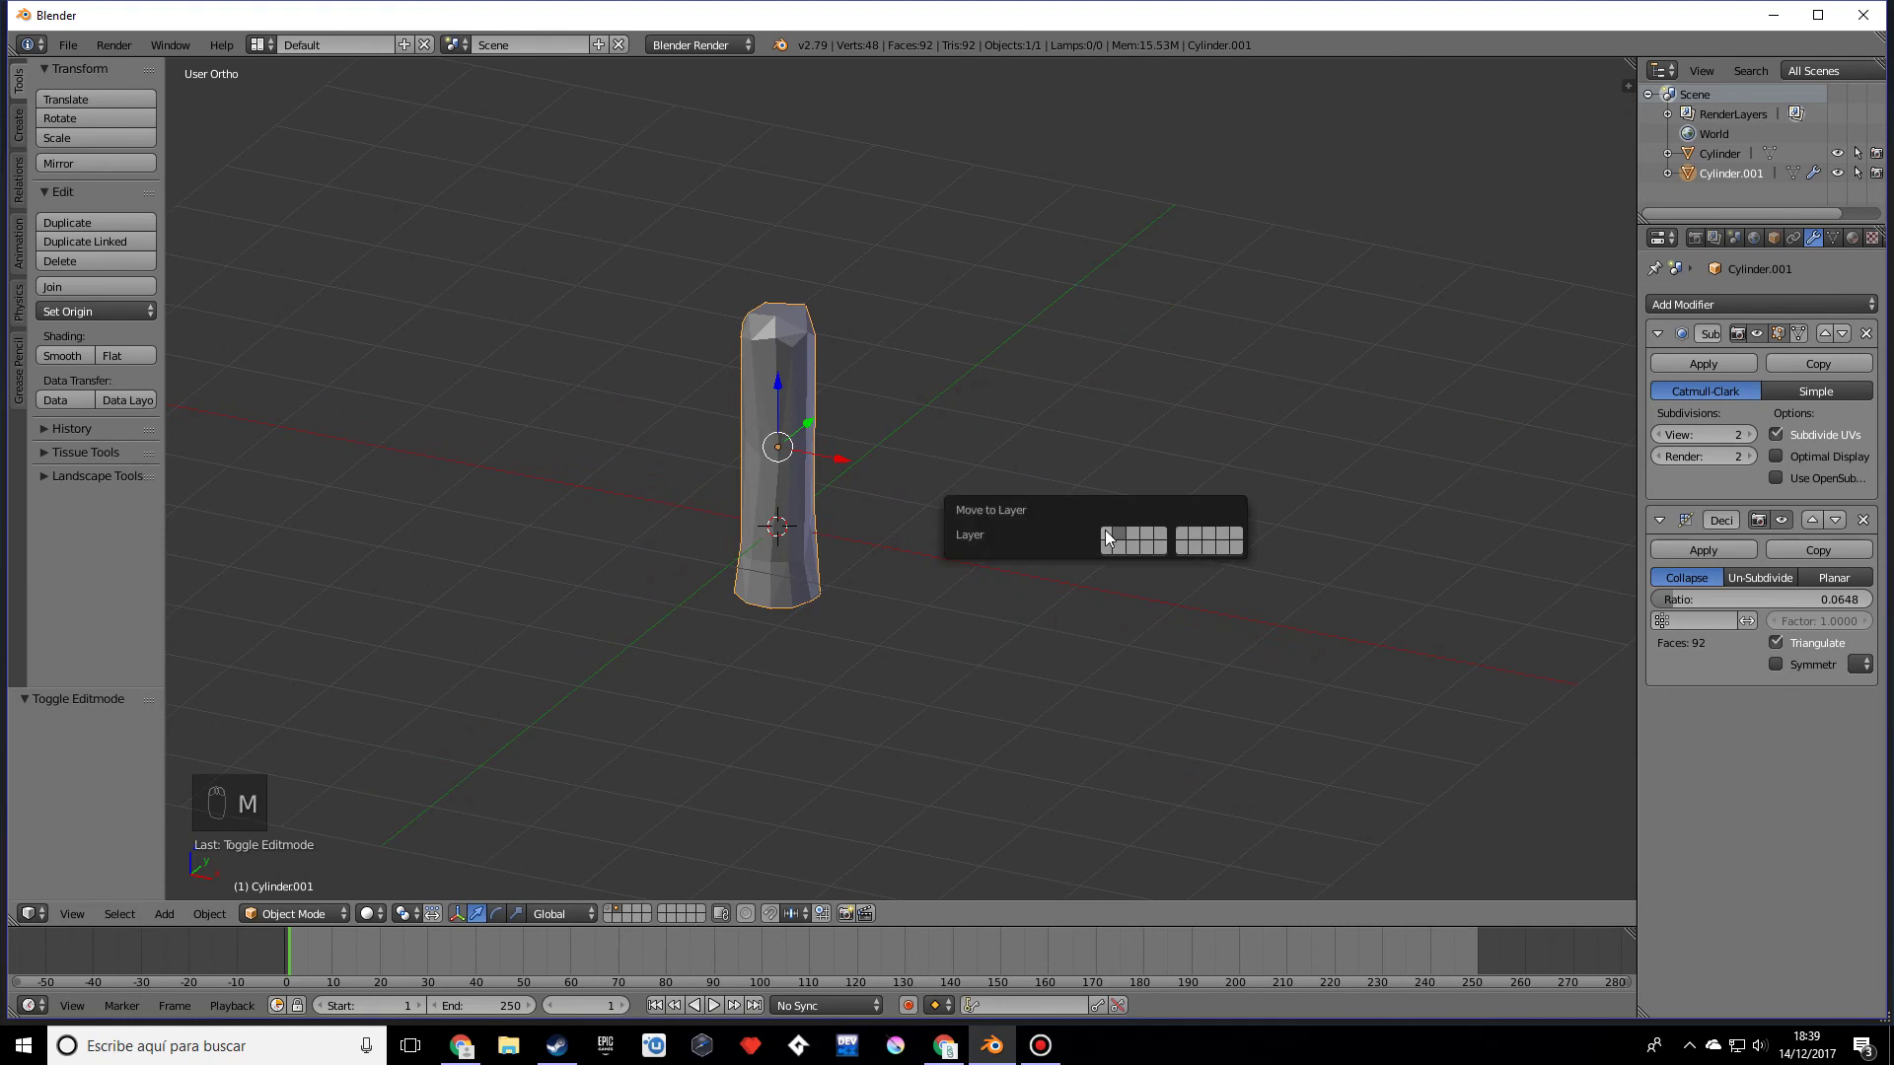
{"action": "left_click", "coordinate": [1105, 535]}
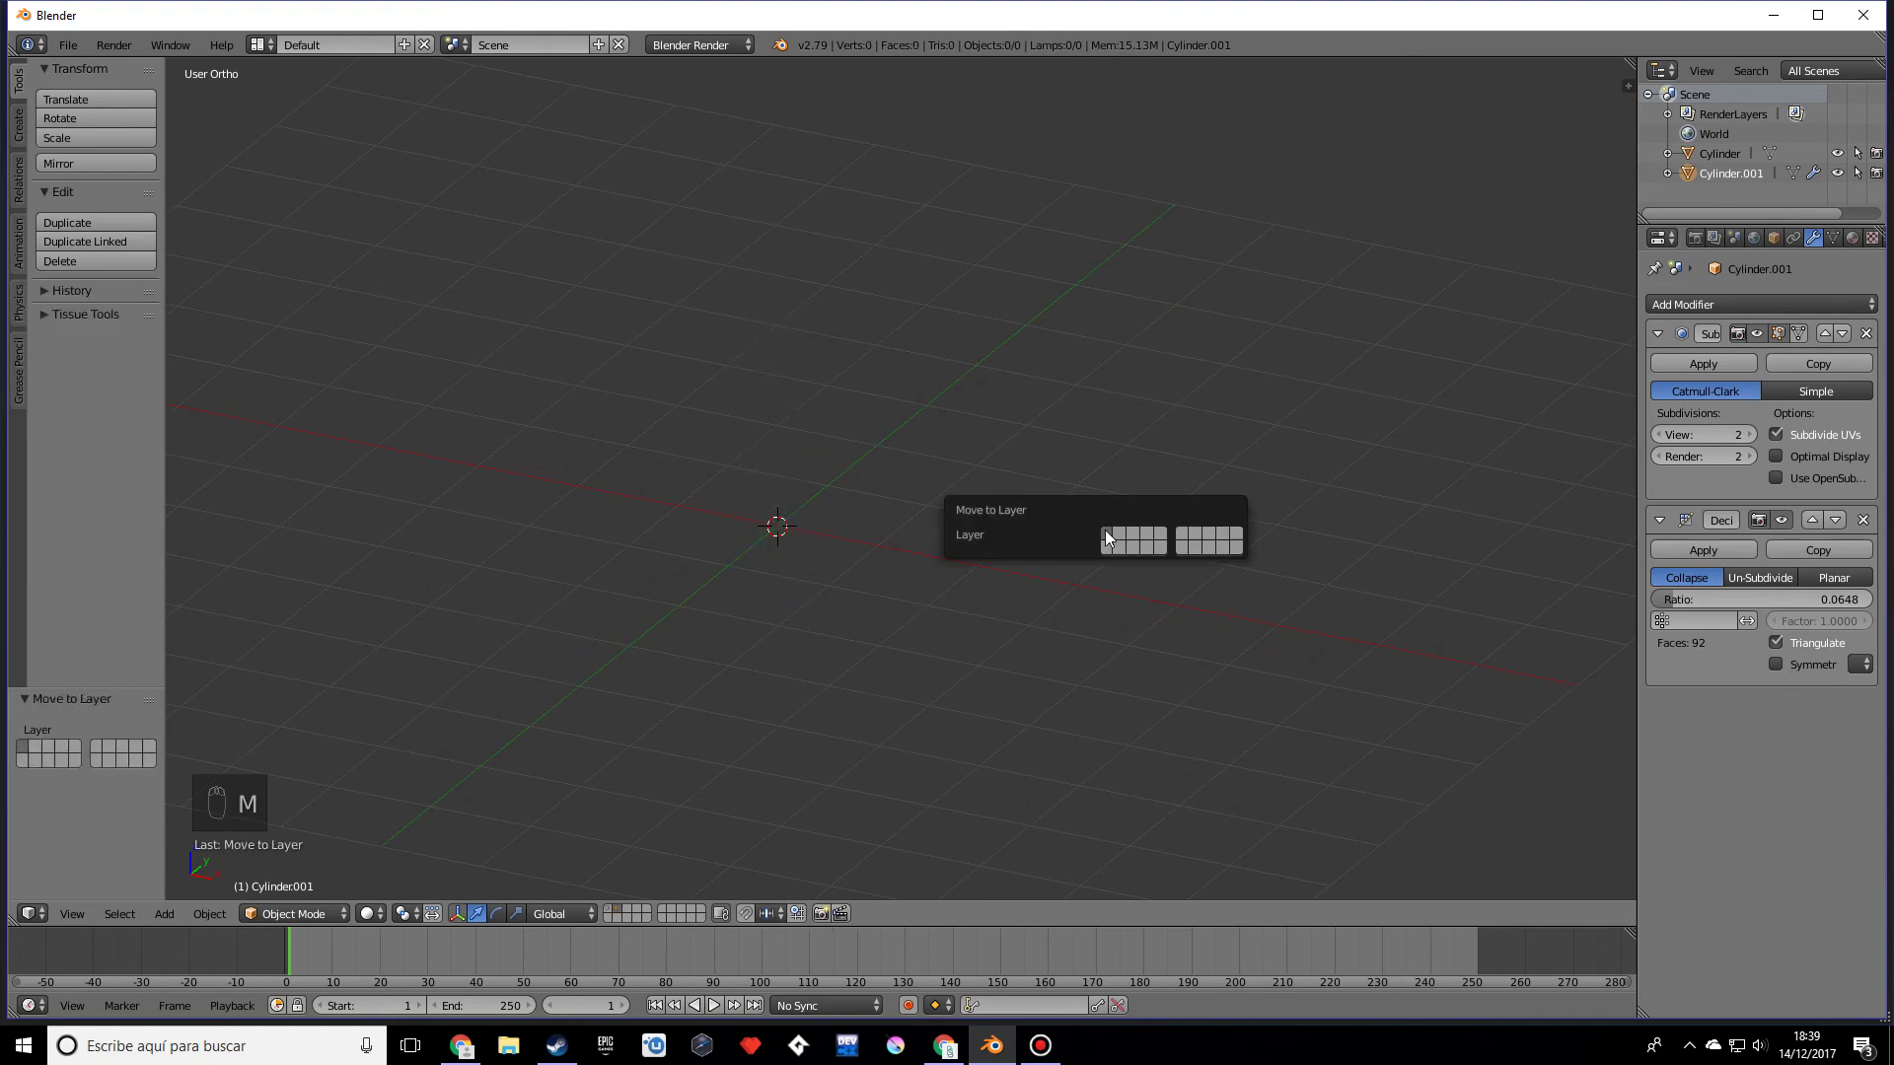
{"action": "left_click", "coordinate": [611, 909]}
Step: View the tree and trunk together from low angles and select the tiered foliage
{"action": "middle_click_drag", "start_coordinate": [731, 642], "coordinate": [1112, 594]}
{"action": "scroll", "coordinate": [1134, 582], "scroll_direction": "up", "scroll_amount": 5}
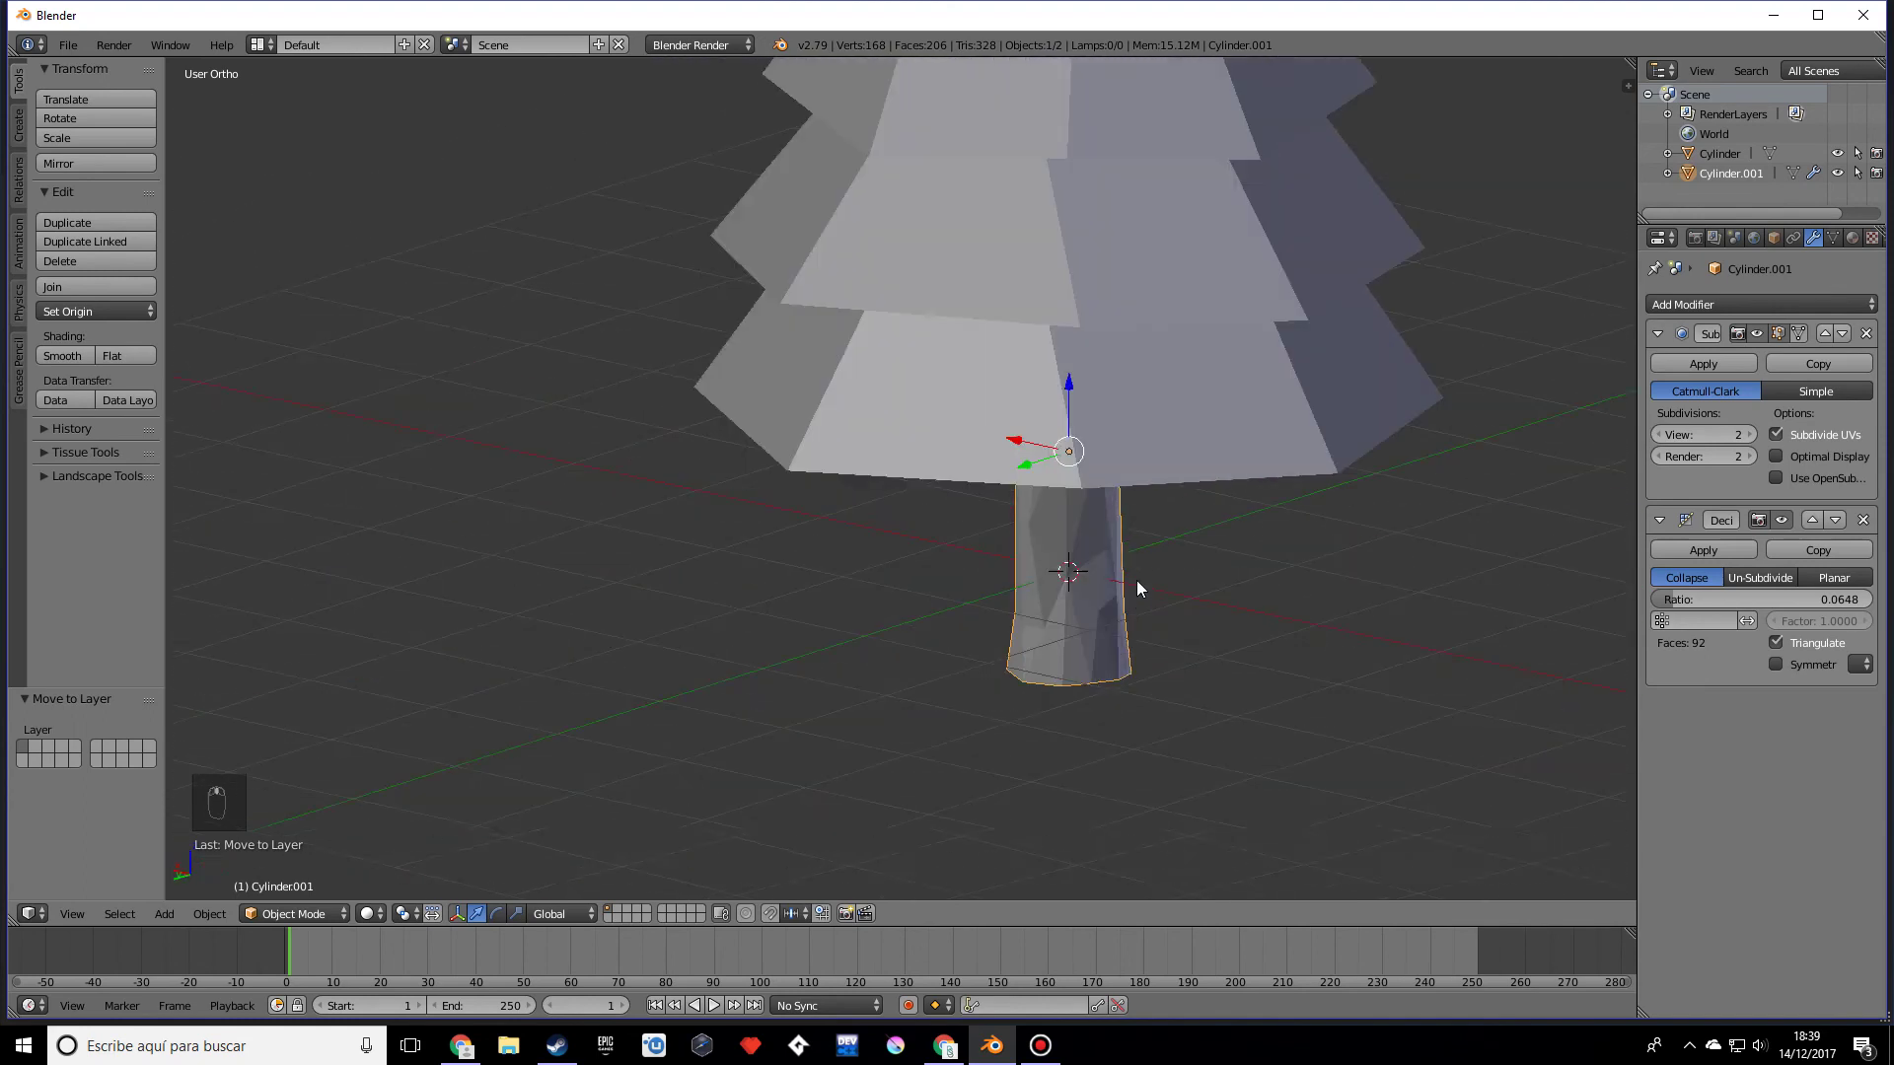
{"action": "scroll", "coordinate": [1146, 641], "scroll_direction": "down", "scroll_amount": 5}
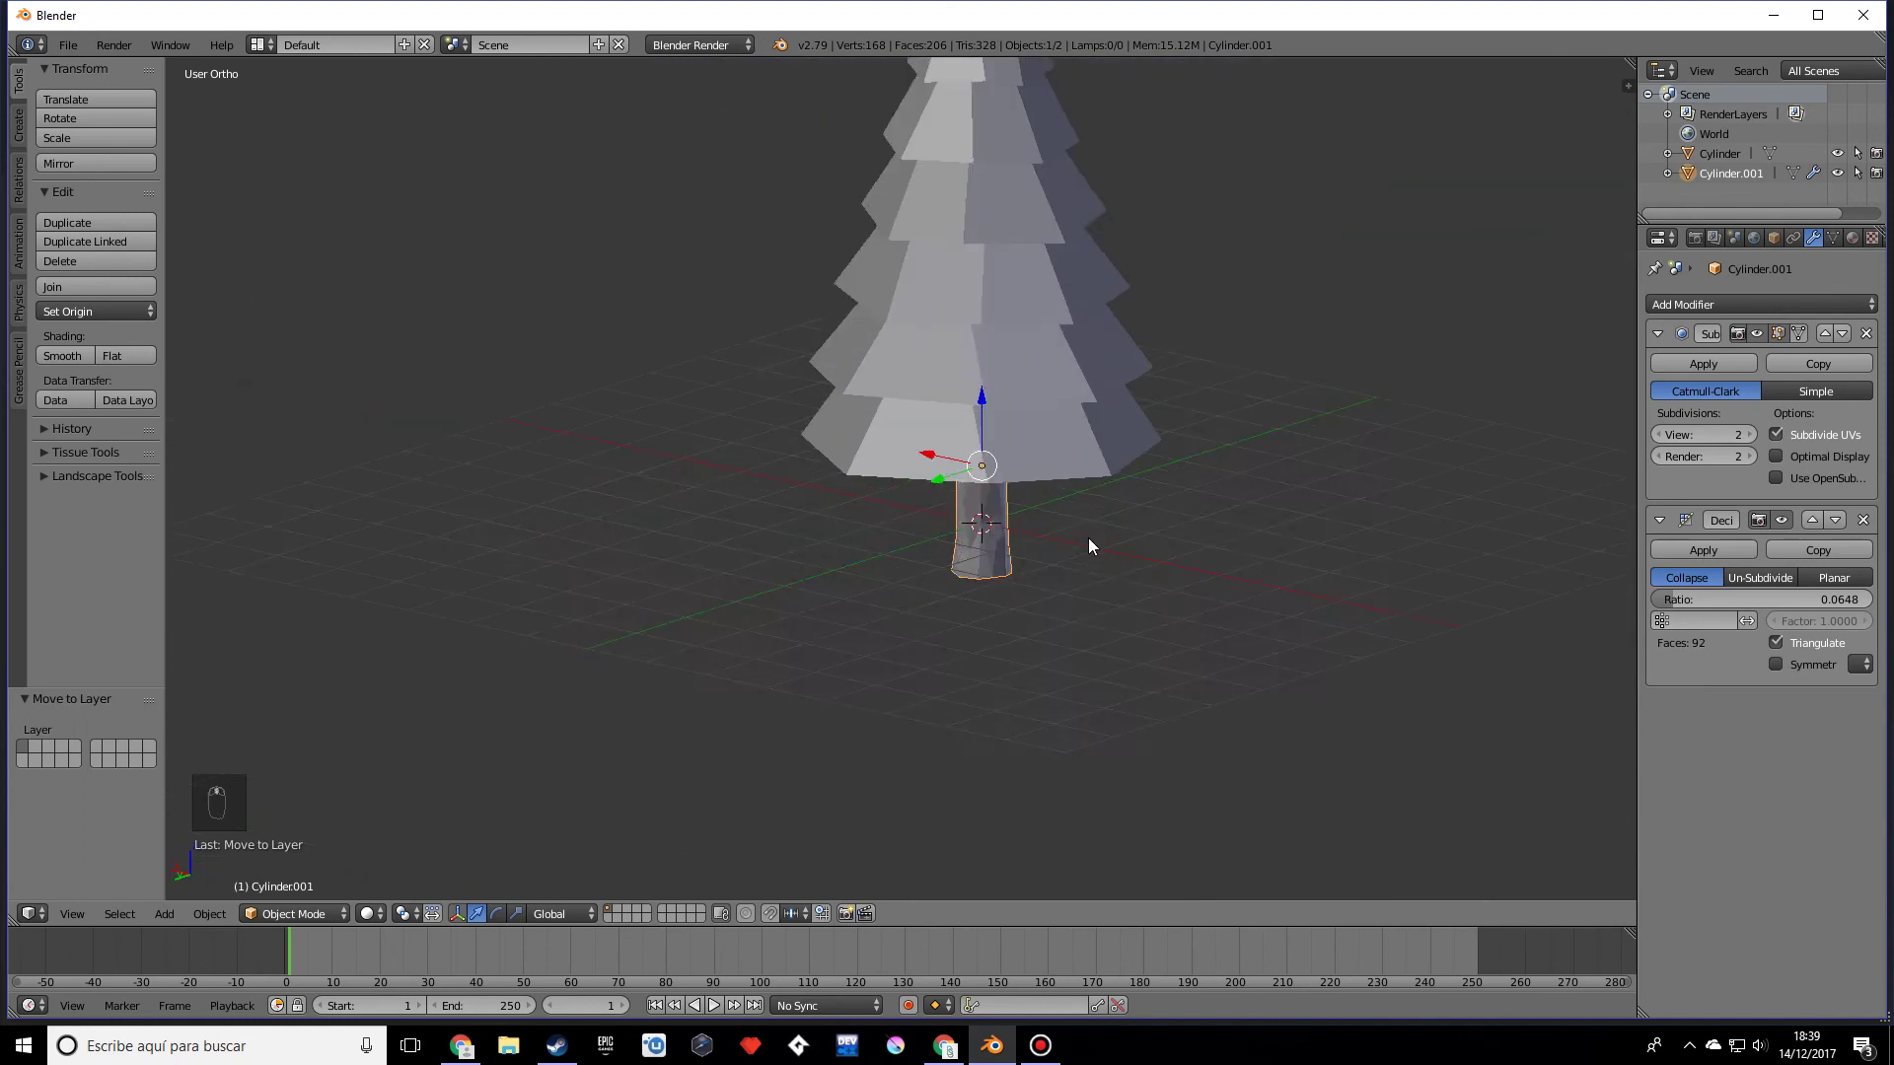
{"action": "mouse_move", "coordinate": [1087, 537]}
{"action": "middle_mouse_down"}
{"action": "mouse_move", "coordinate": [1034, 443]}
{"action": "mouse_move", "coordinate": [1077, 501]}
{"action": "middle_mouse_up"}
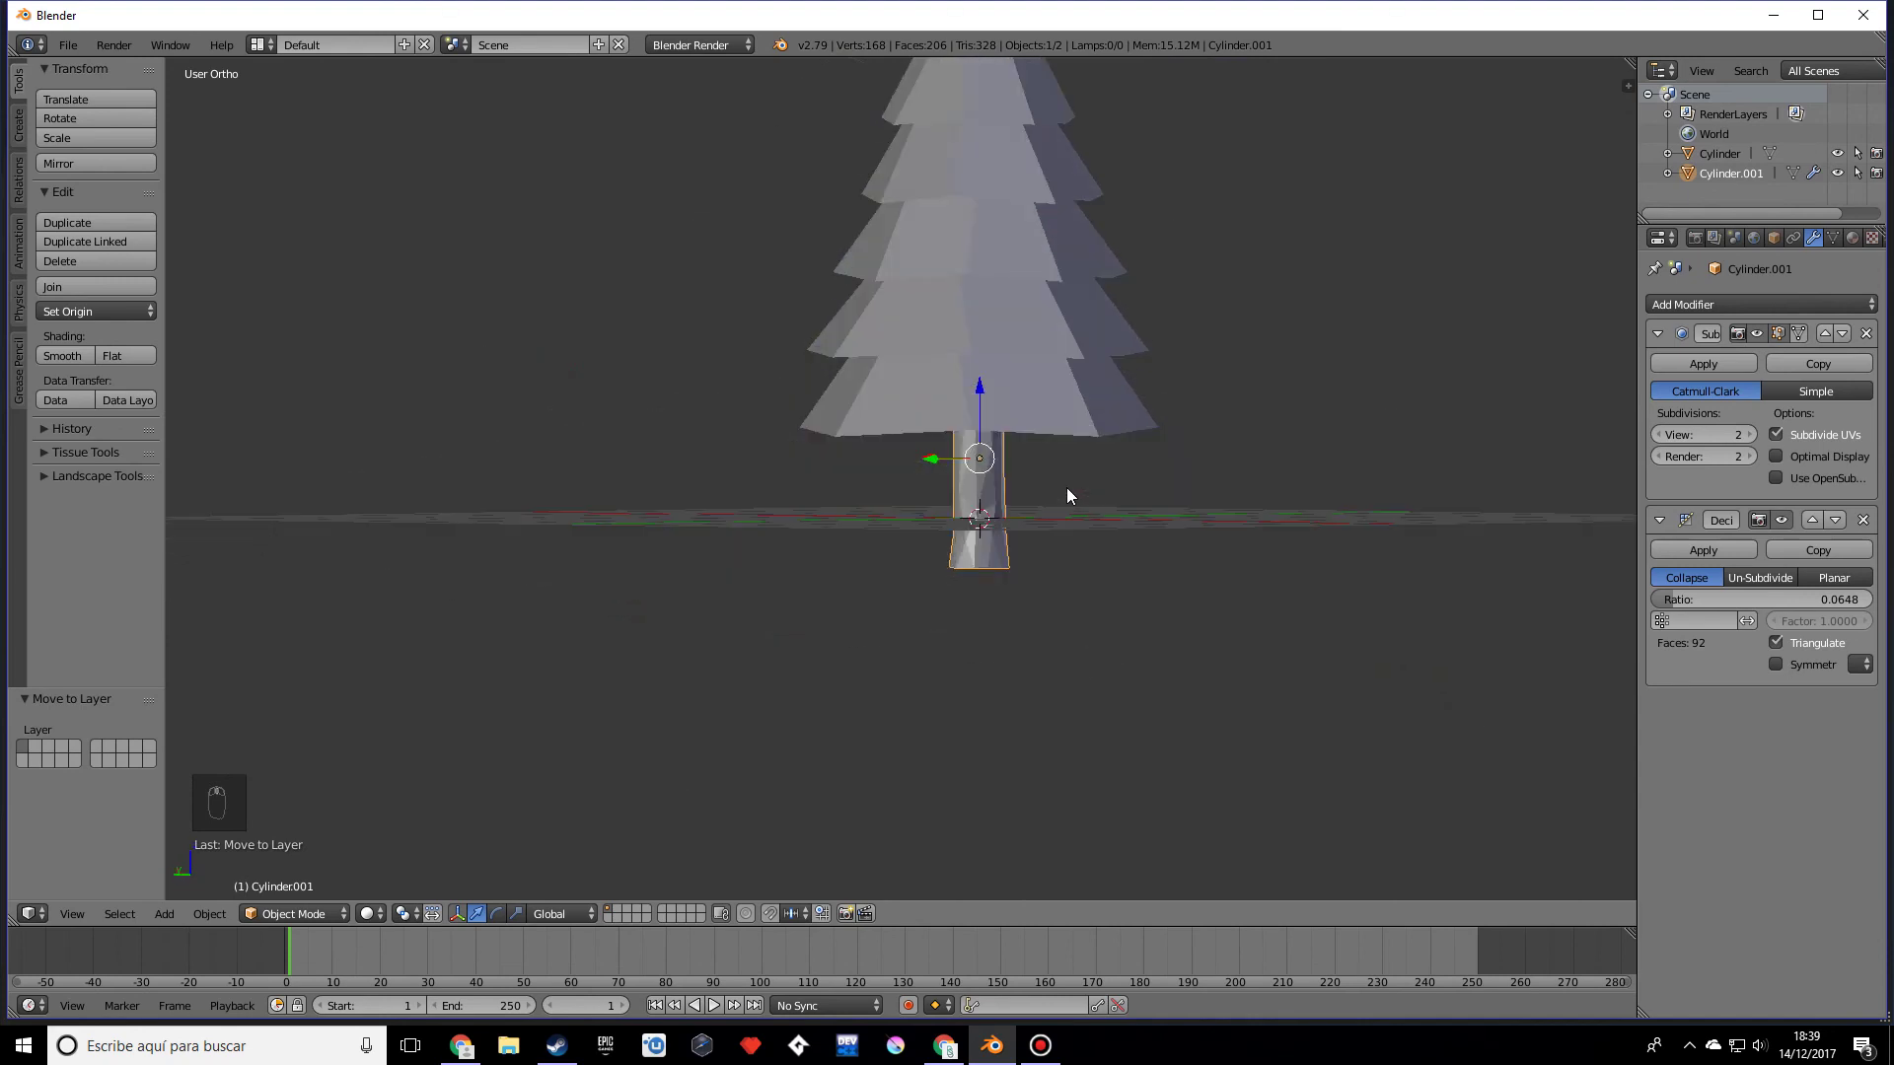
{"action": "scroll", "coordinate": [1067, 487], "scroll_direction": "down", "scroll_amount": 3}
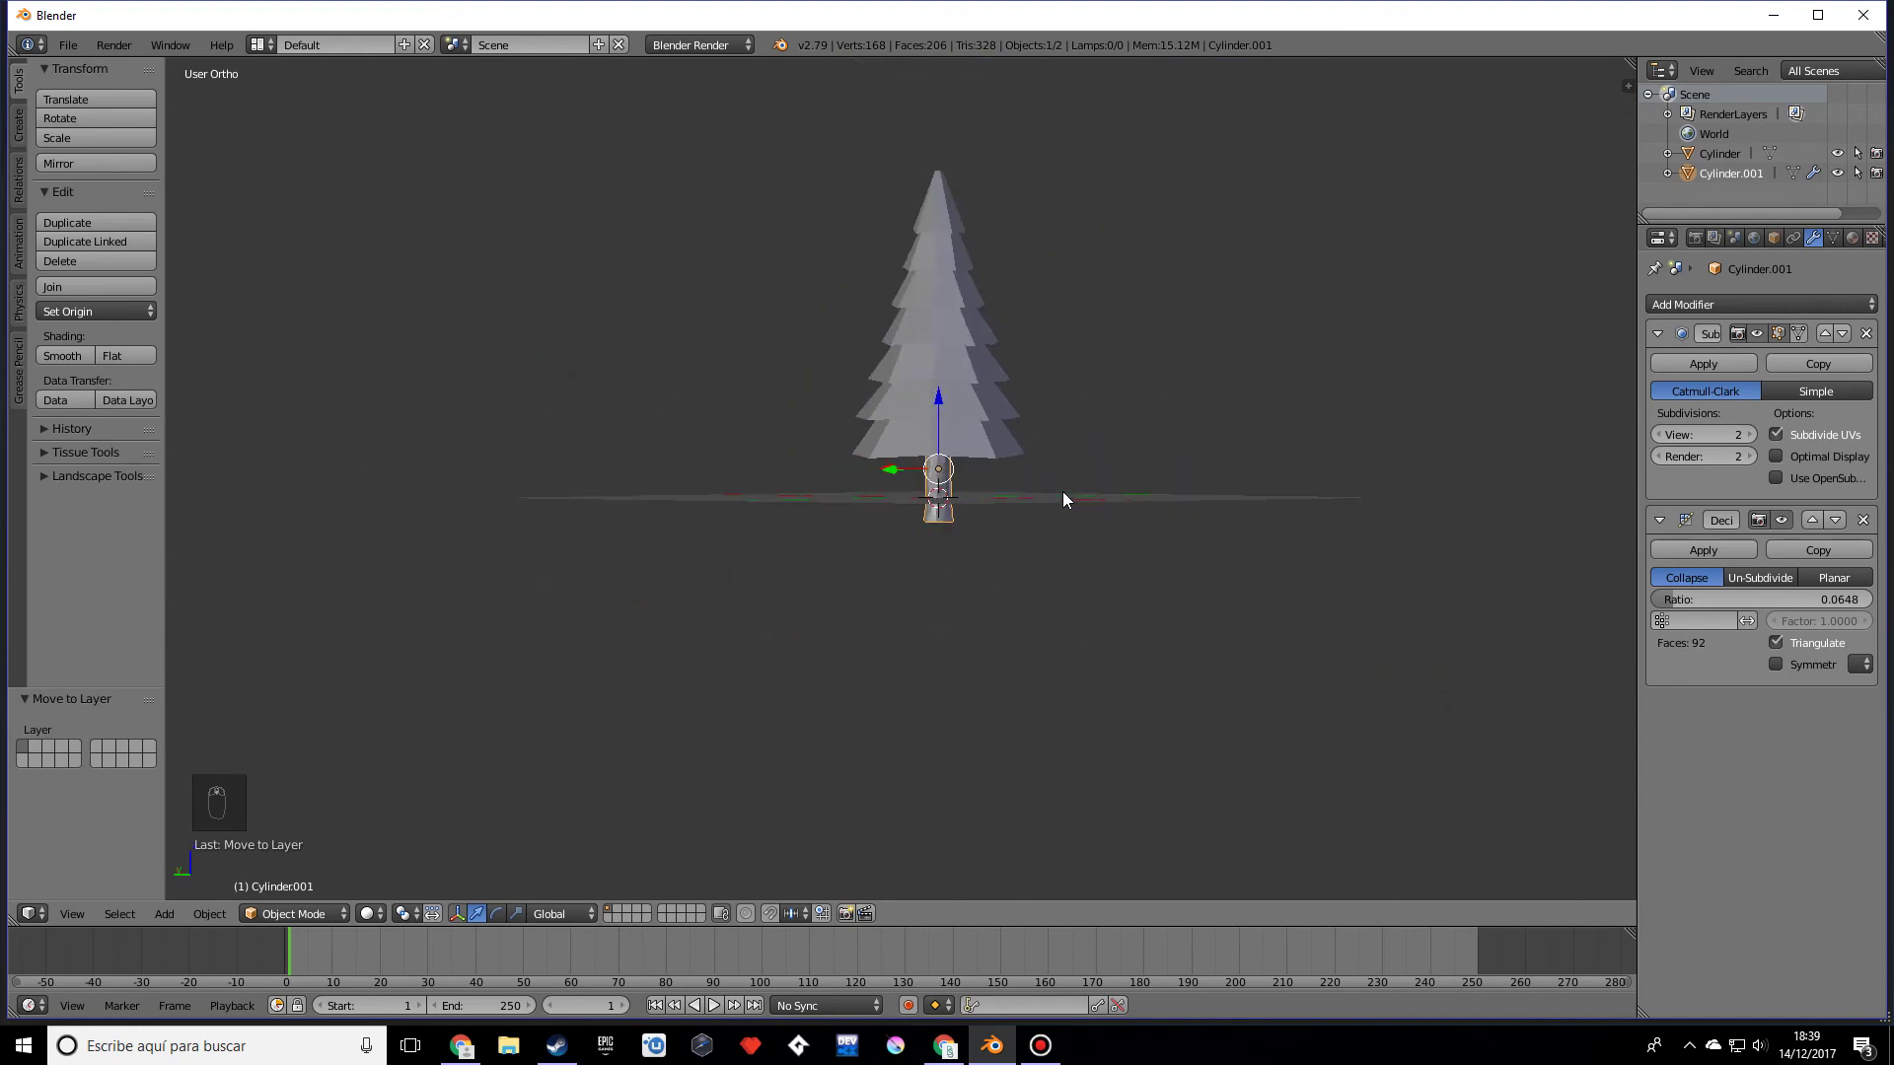
{"action": "right_click", "coordinate": [979, 348]}
{"action": "middle_click_drag", "start_coordinate": [1057, 394], "coordinate": [1136, 381]}
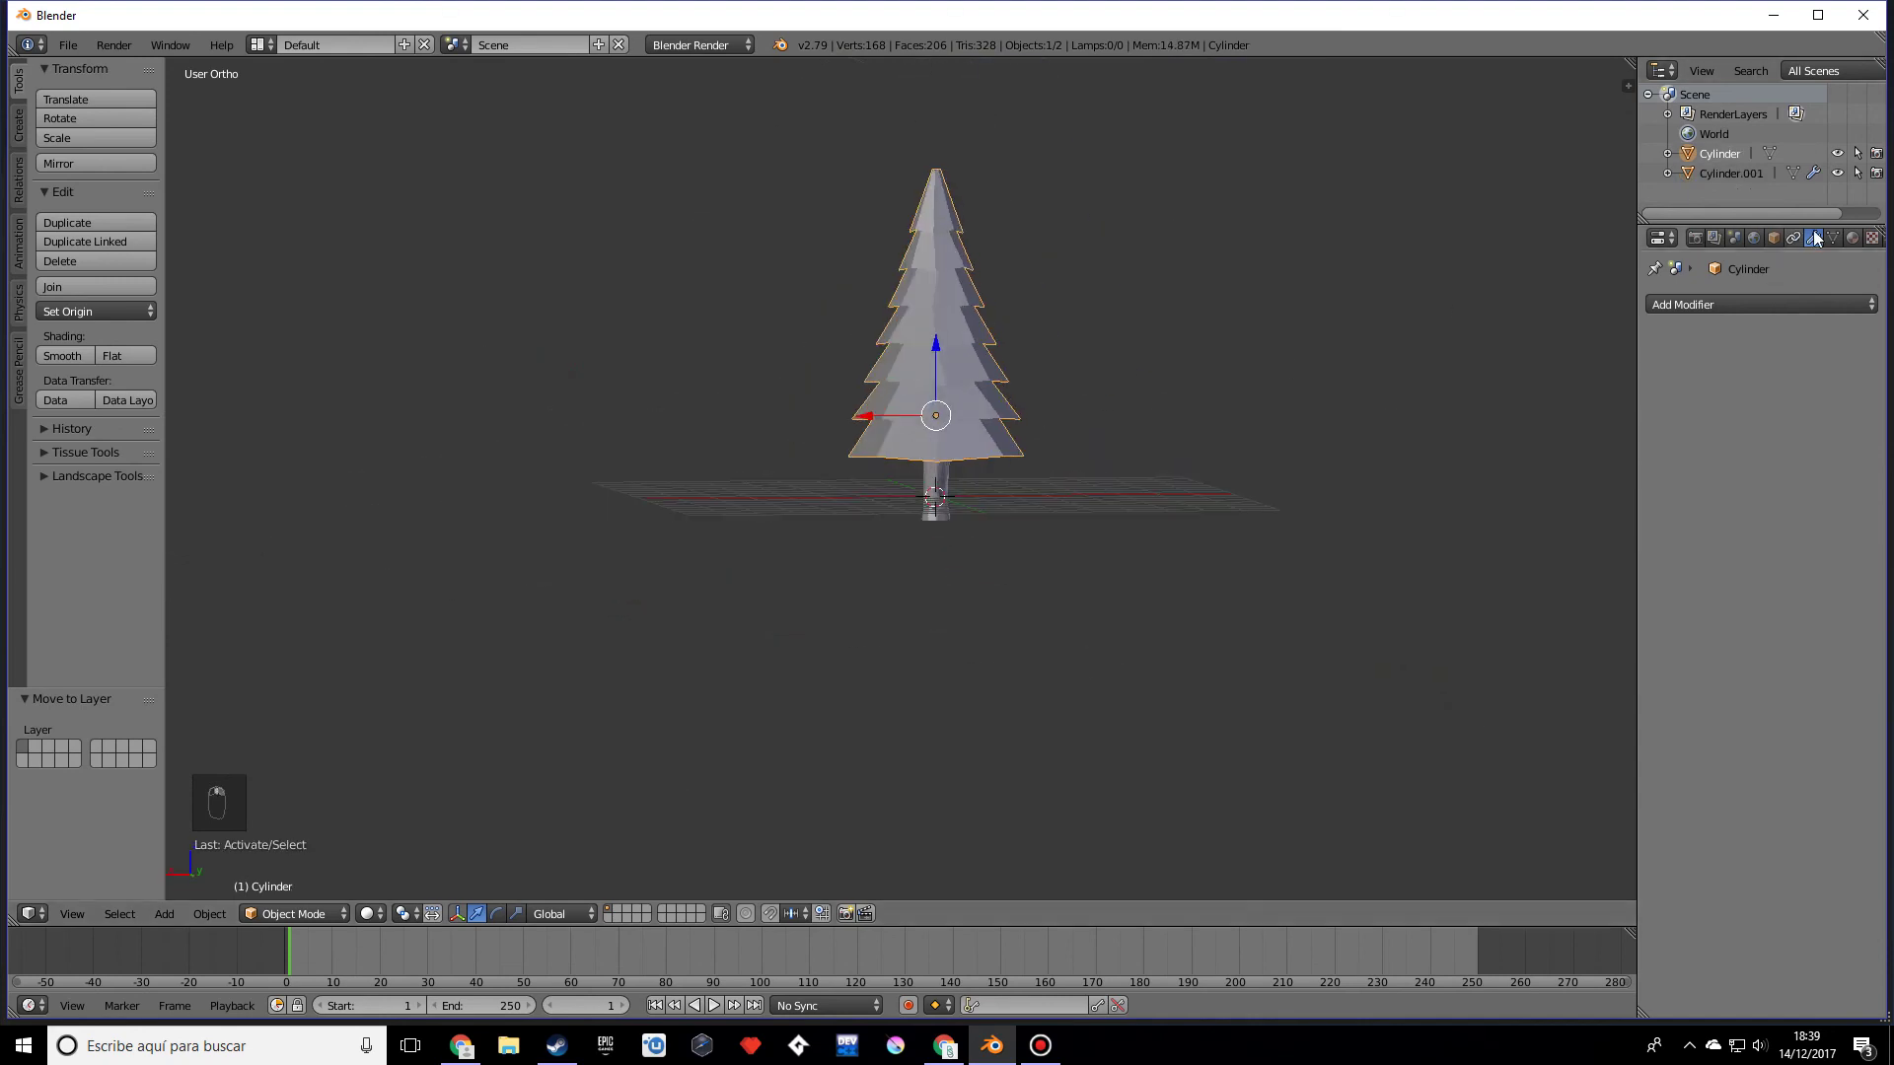
Step: Switch the render engine to Cycles and give the tree a new light green material
{"action": "left_click", "coordinate": [1852, 238]}
{"action": "left_click", "coordinate": [688, 49]}
{"action": "left_click", "coordinate": [689, 116]}
{"action": "left_click", "coordinate": [1702, 368]}
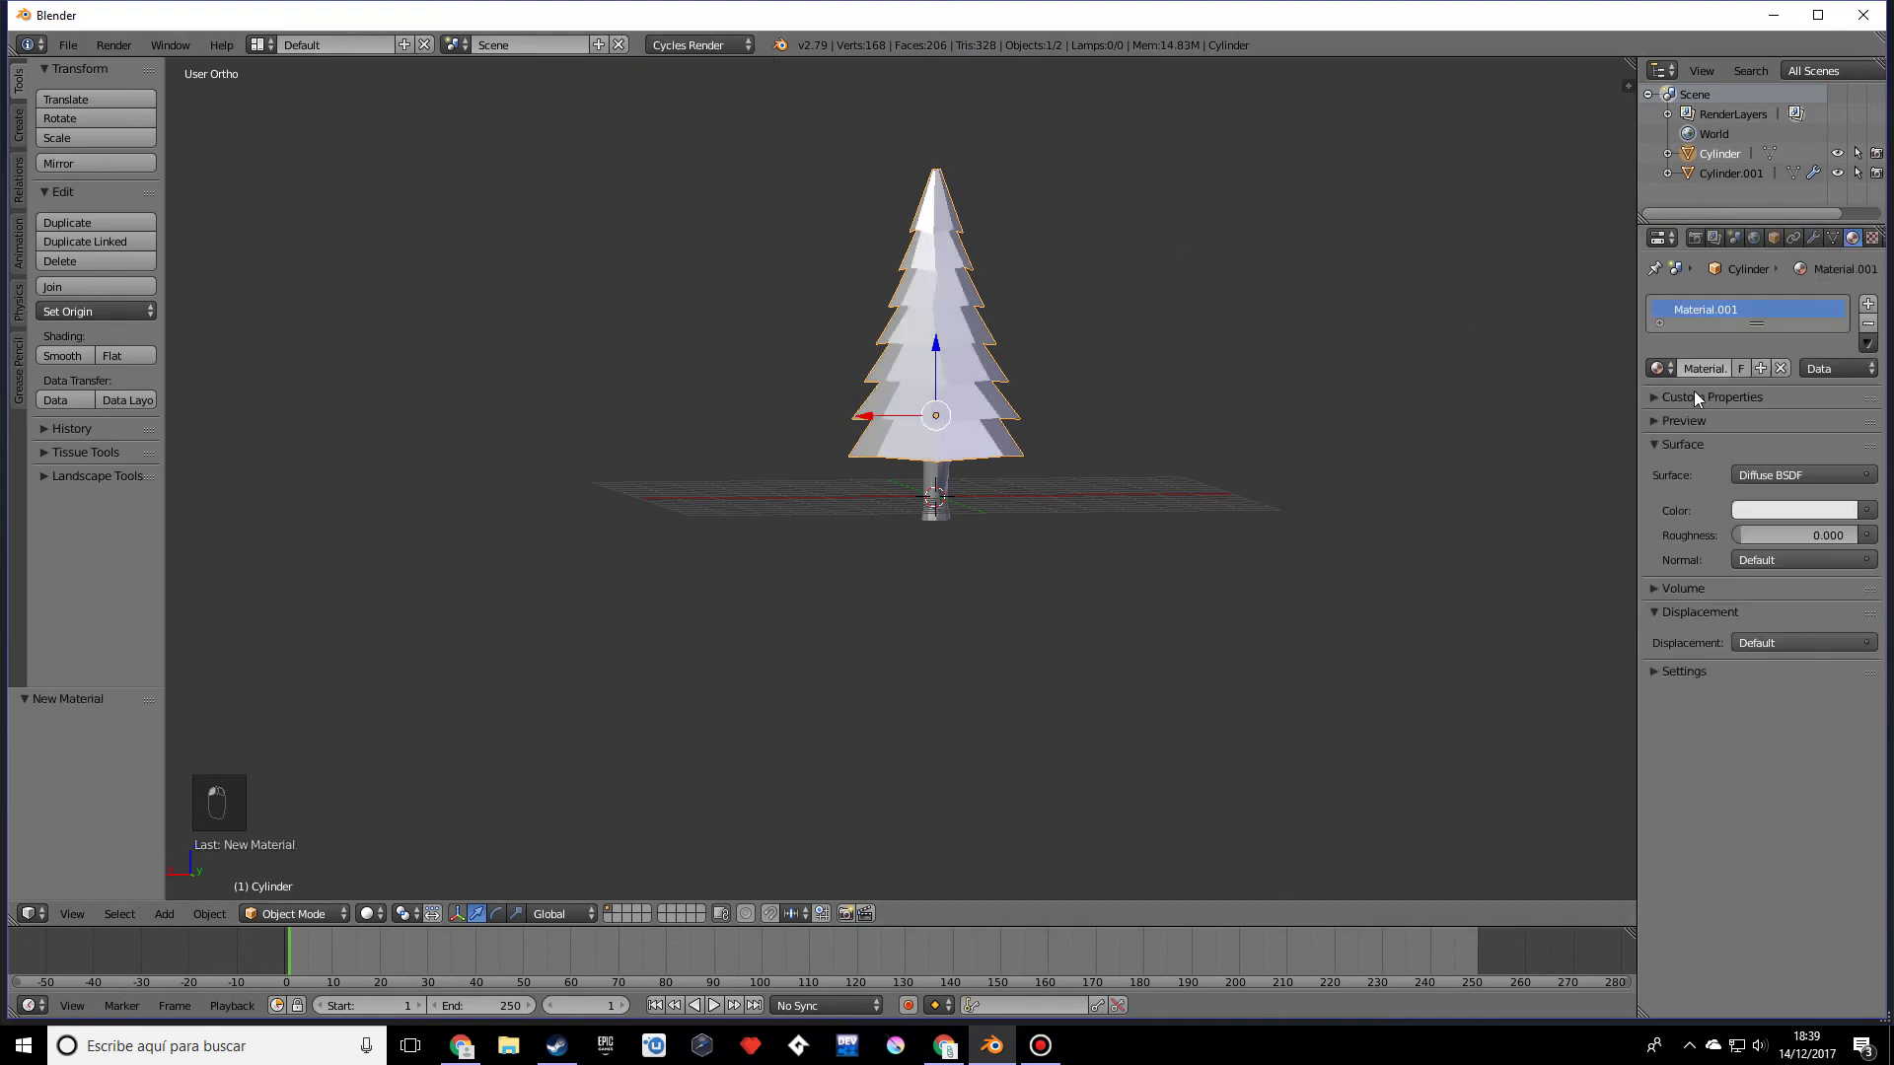
{"action": "left_click", "coordinate": [1760, 510]}
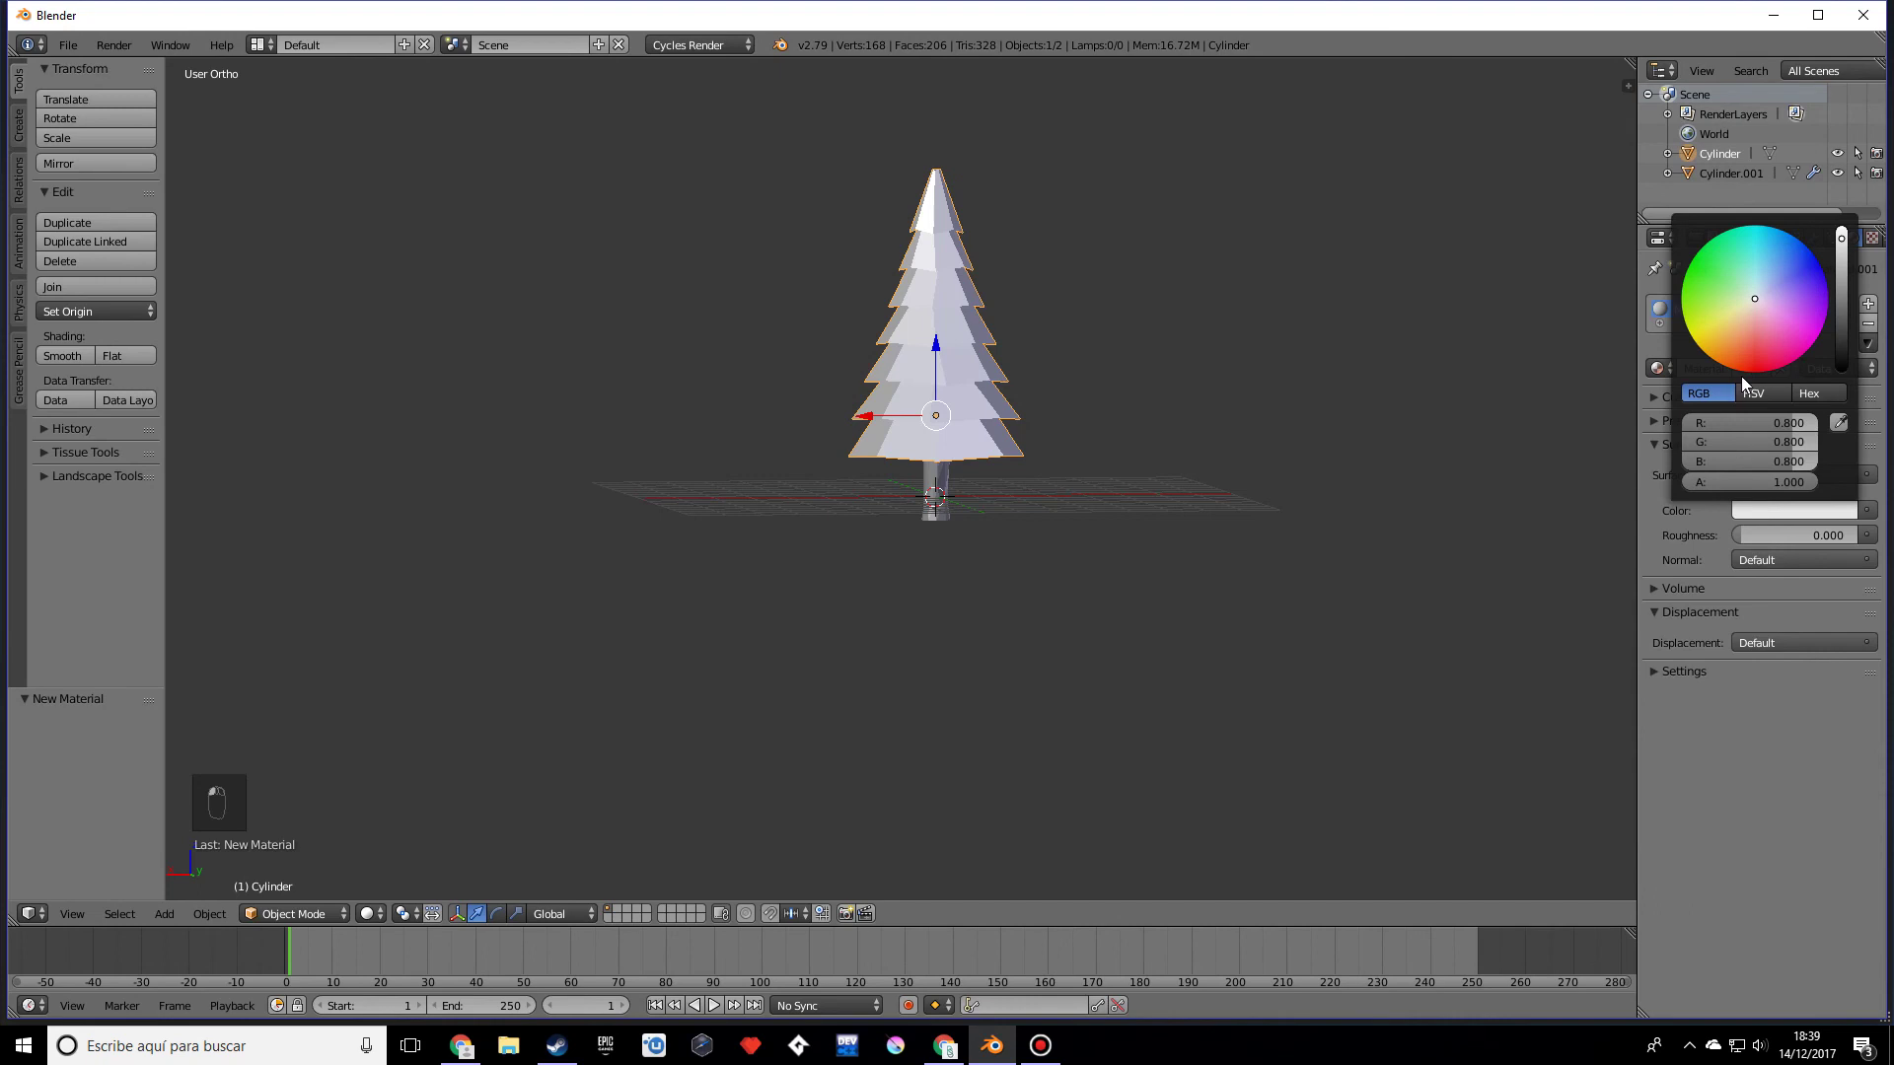
{"action": "left_click", "coordinate": [1734, 297]}
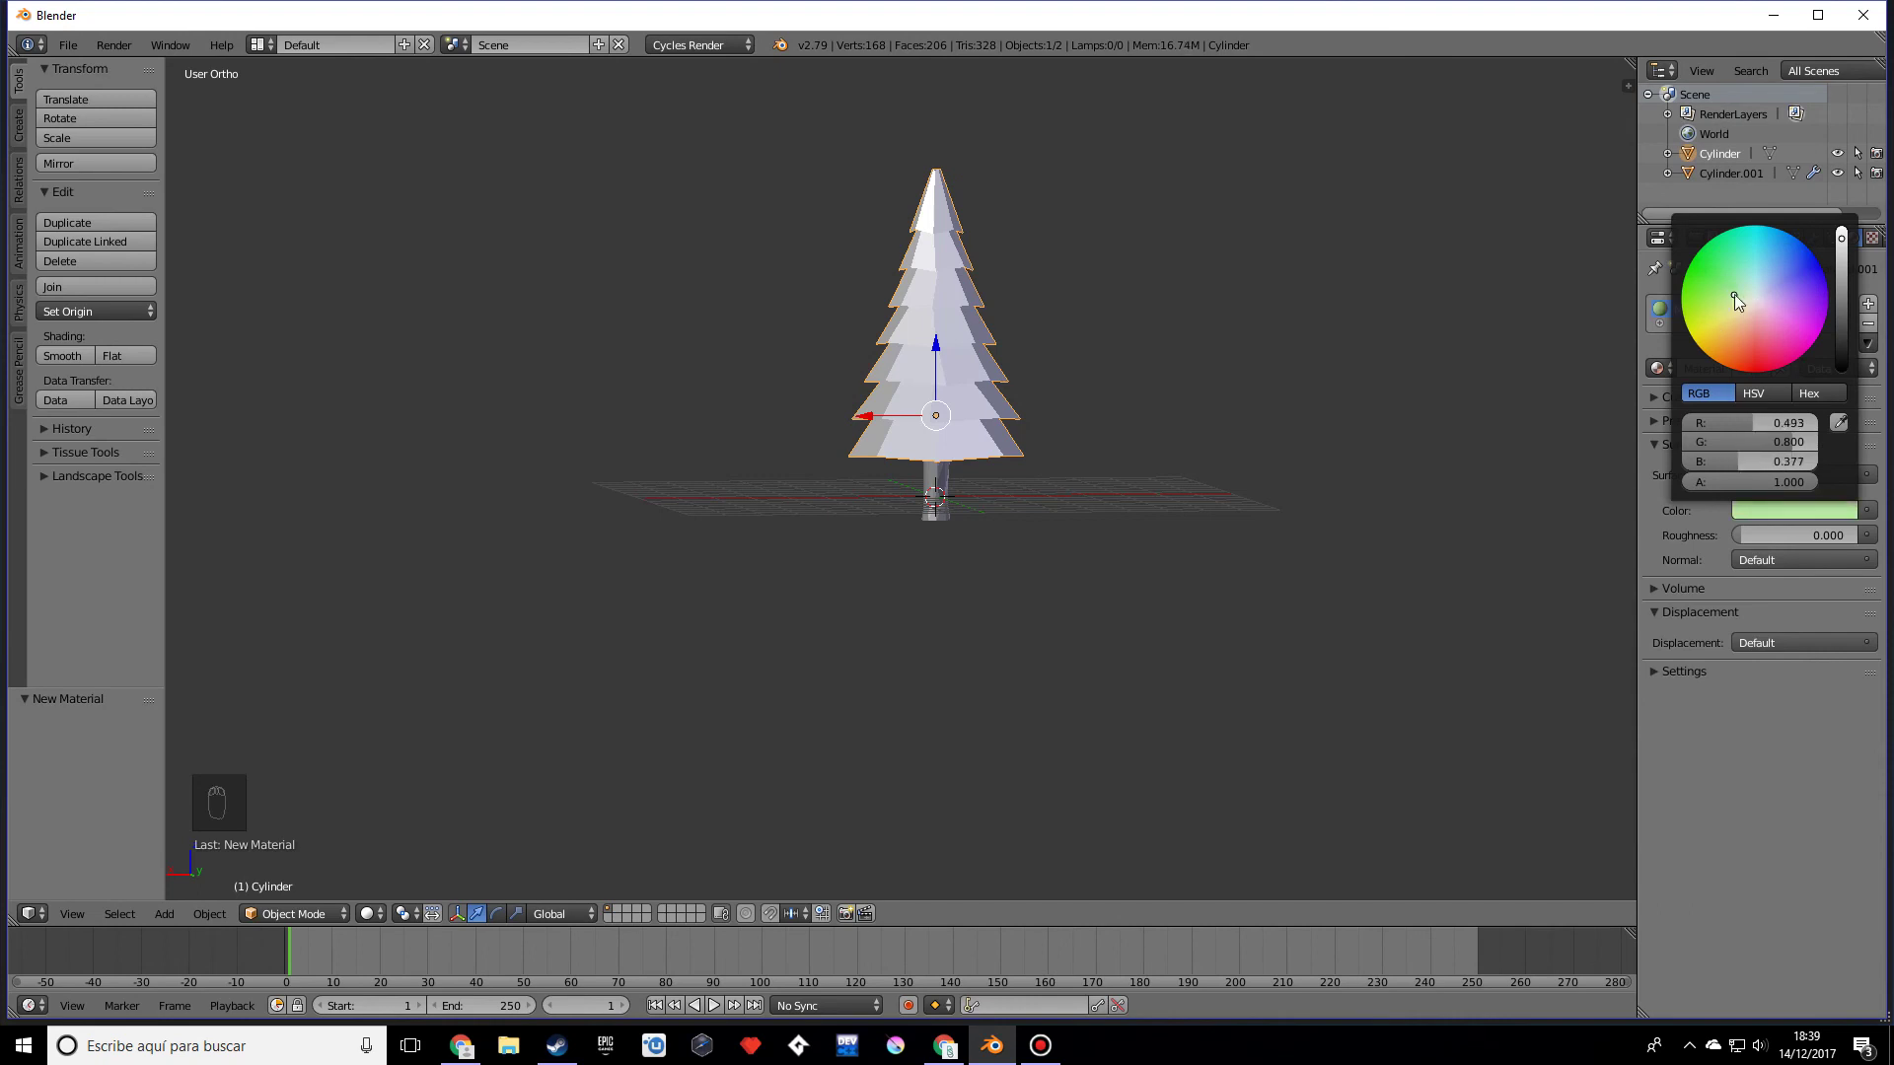
Step: Set viewport shading to Material and darken the tree material's green
{"action": "left_click", "coordinate": [367, 913]}
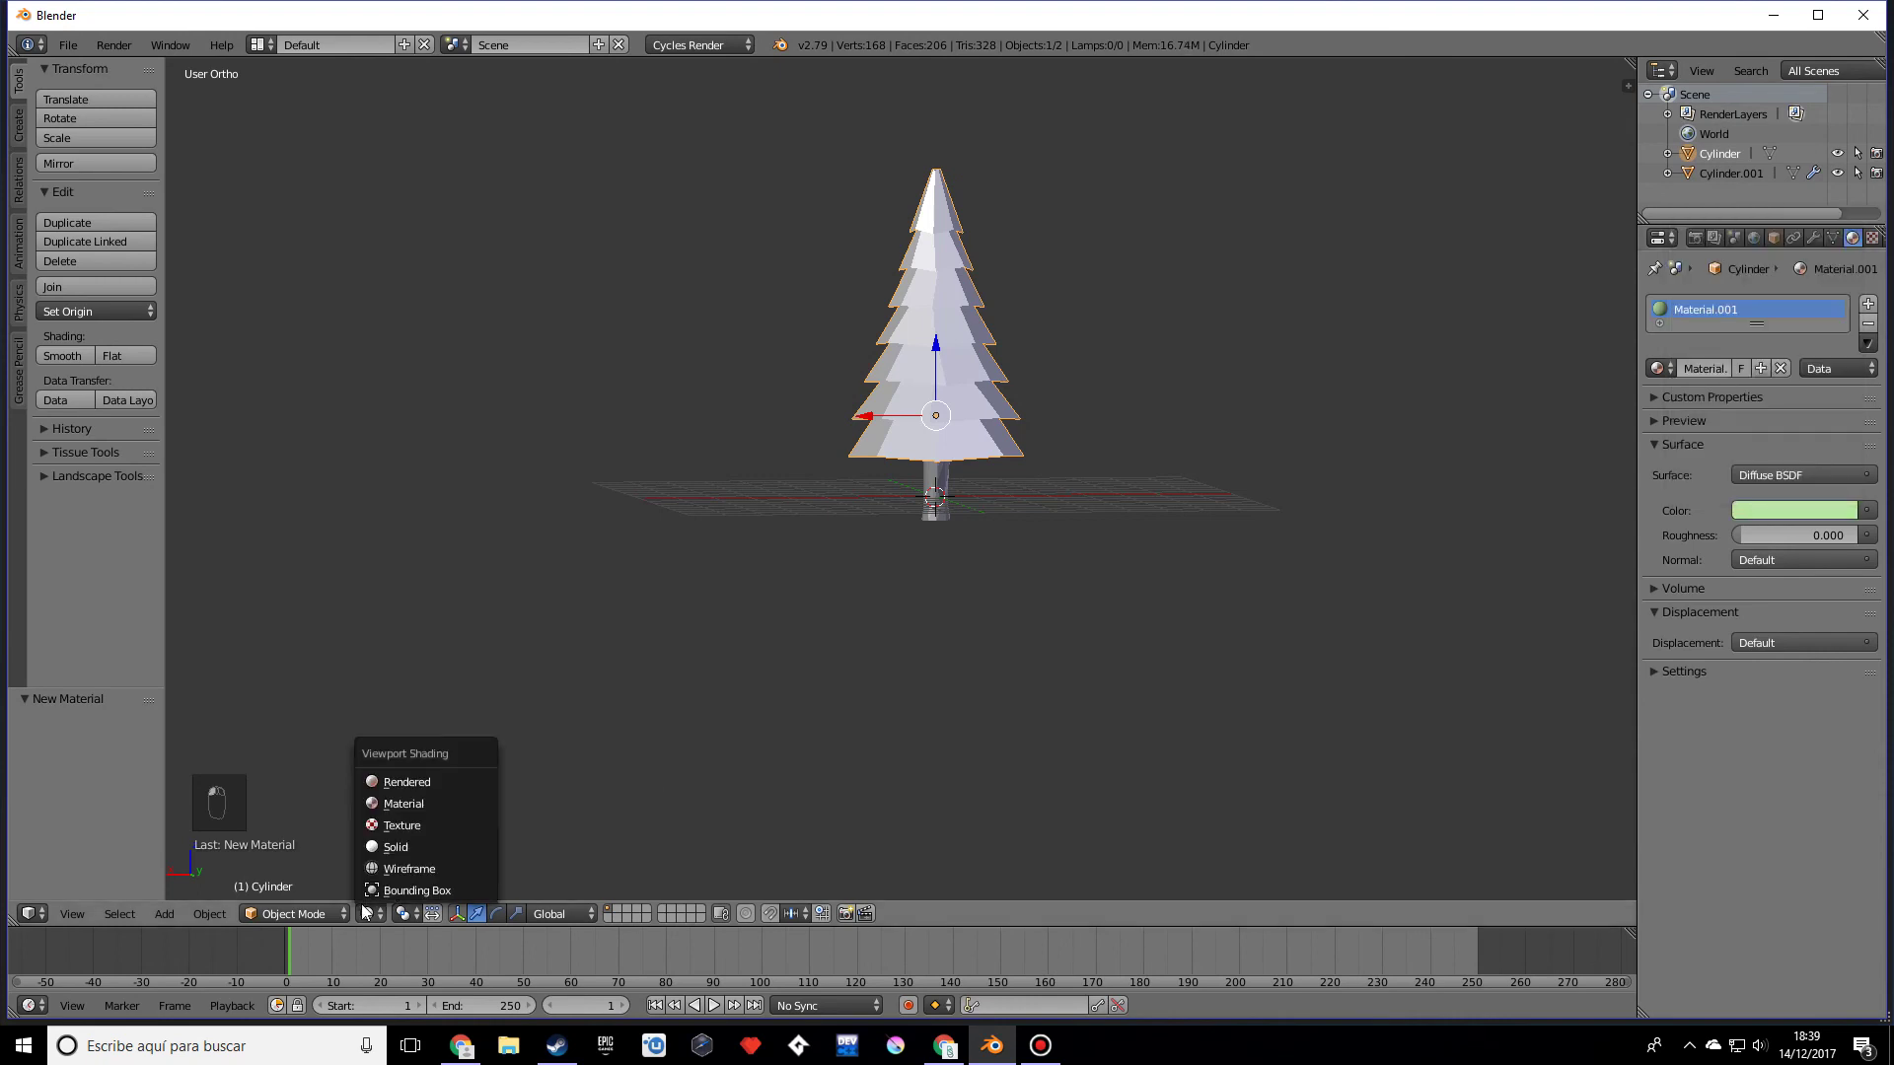
{"action": "left_click", "coordinate": [420, 799]}
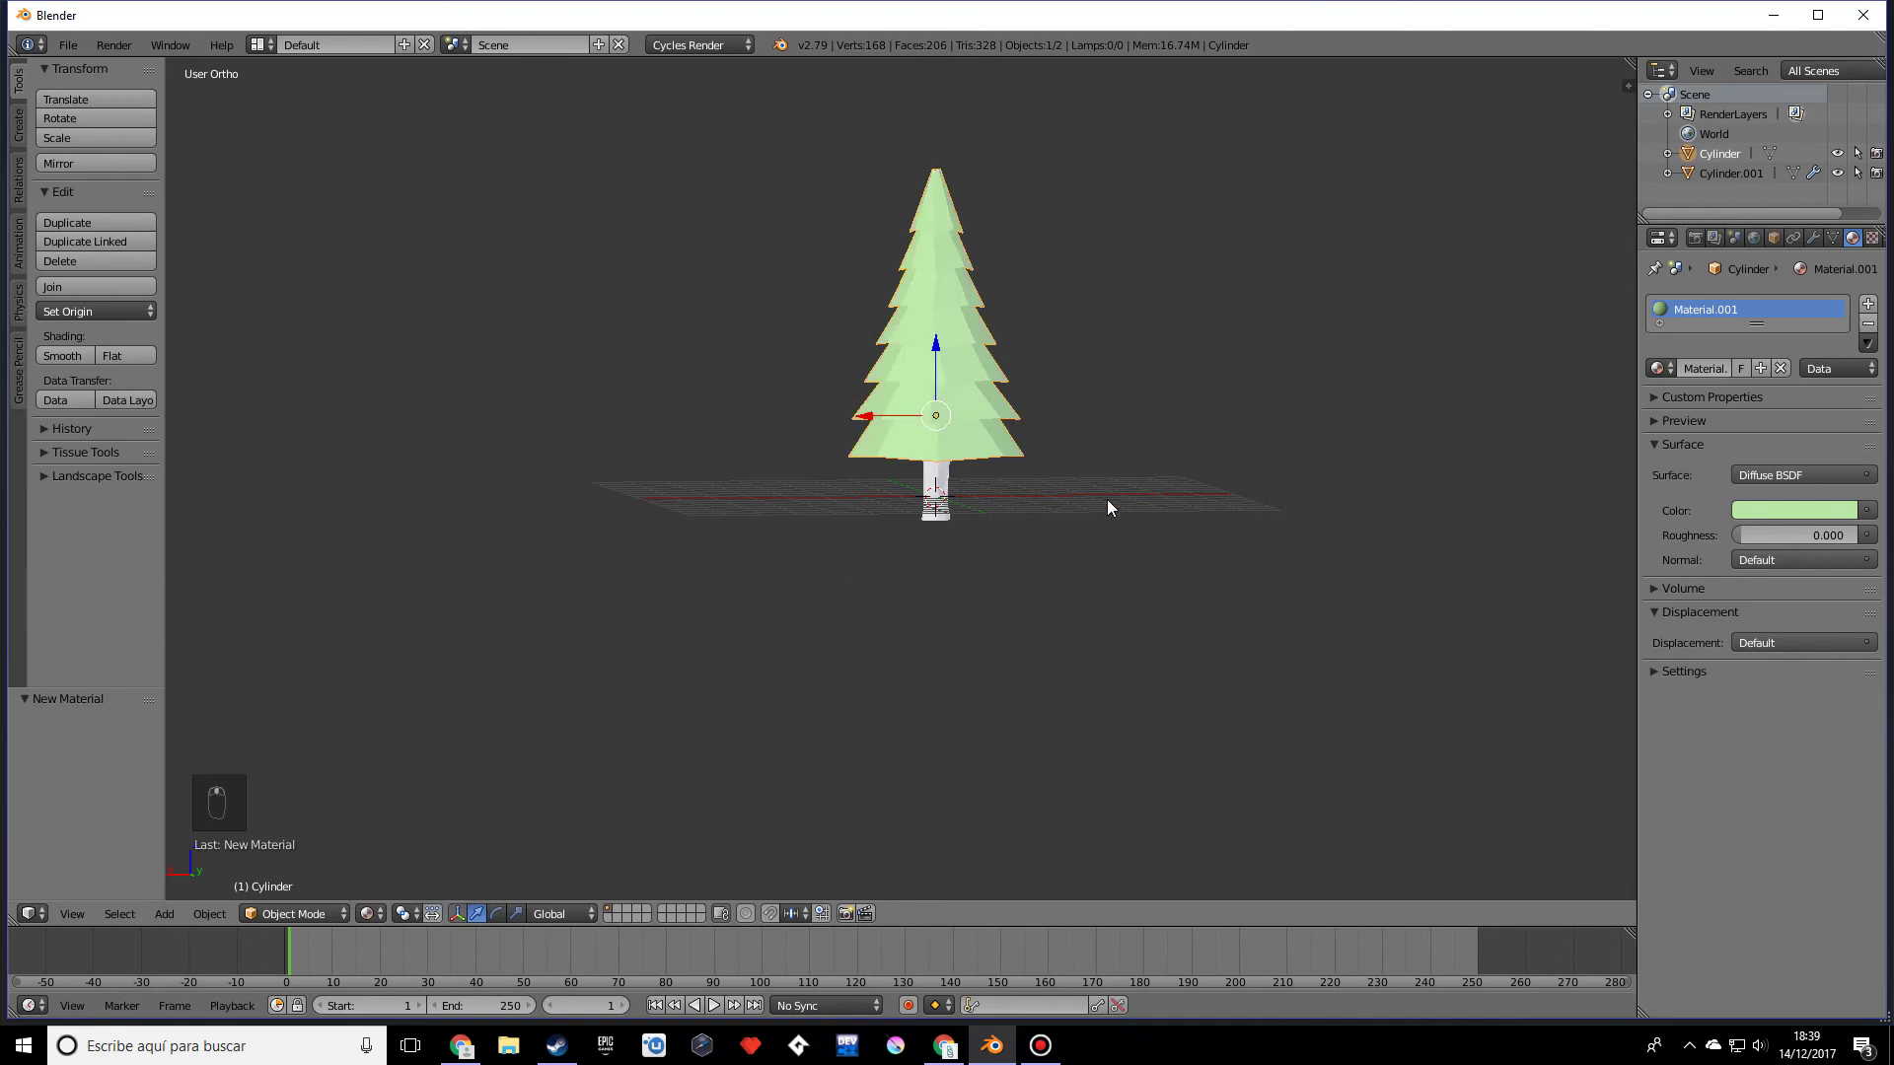
{"action": "middle_click_drag", "start_coordinate": [1078, 519], "coordinate": [1023, 537]}
{"action": "scroll", "coordinate": [1023, 536], "scroll_direction": "up", "scroll_amount": 3}
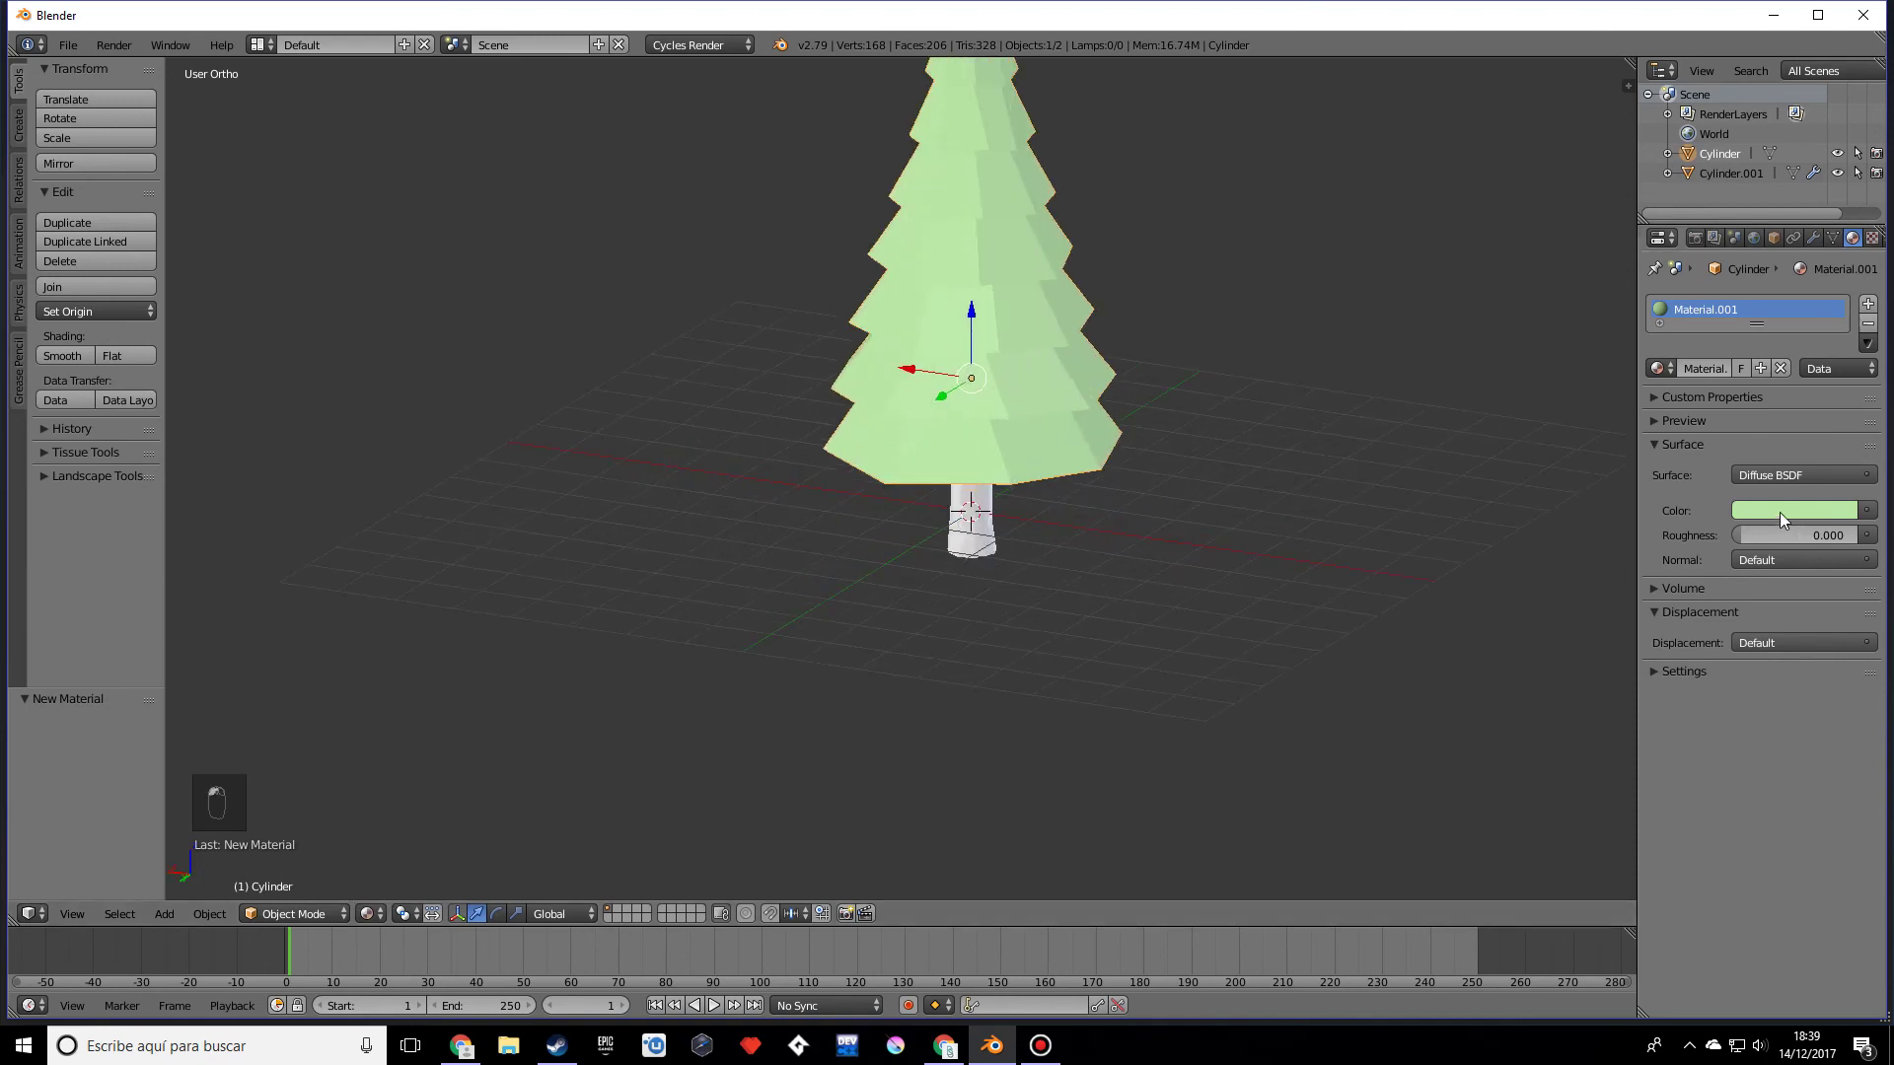
{"action": "left_click", "coordinate": [1780, 510]}
{"action": "mouse_move", "coordinate": [1840, 320]}
{"action": "left_mouse_down"}
{"action": "mouse_move", "coordinate": [1840, 338]}
{"action": "mouse_move", "coordinate": [1840, 303]}
{"action": "mouse_move", "coordinate": [1728, 274]}
{"action": "left_mouse_up"}
{"action": "middle_click_drag", "start_coordinate": [1135, 513], "coordinate": [991, 533]}
Step: Select the trunk and give it a new Material.002 coloured dark reddish-brown
{"action": "right_click", "coordinate": [984, 523]}
{"action": "left_click", "coordinate": [1762, 369]}
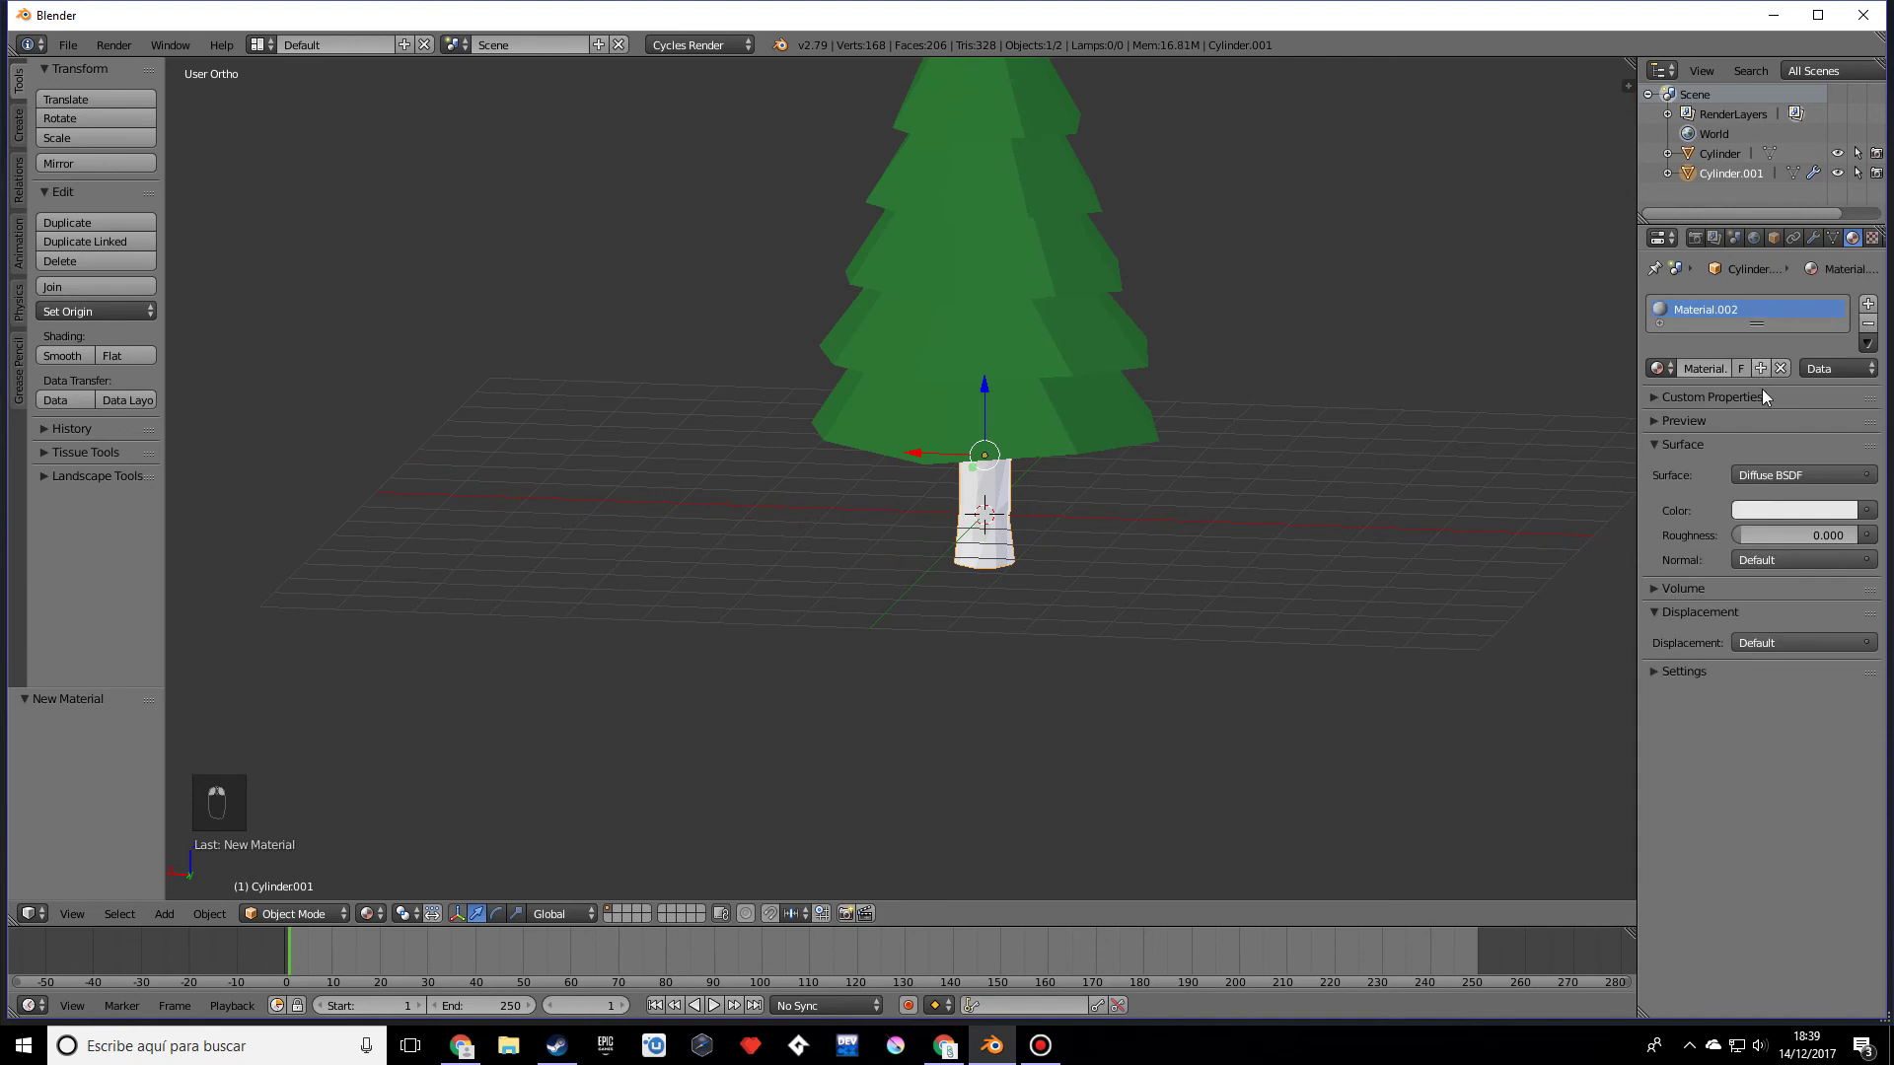
{"action": "left_click", "coordinate": [1779, 508]}
{"action": "left_click", "coordinate": [1746, 325]}
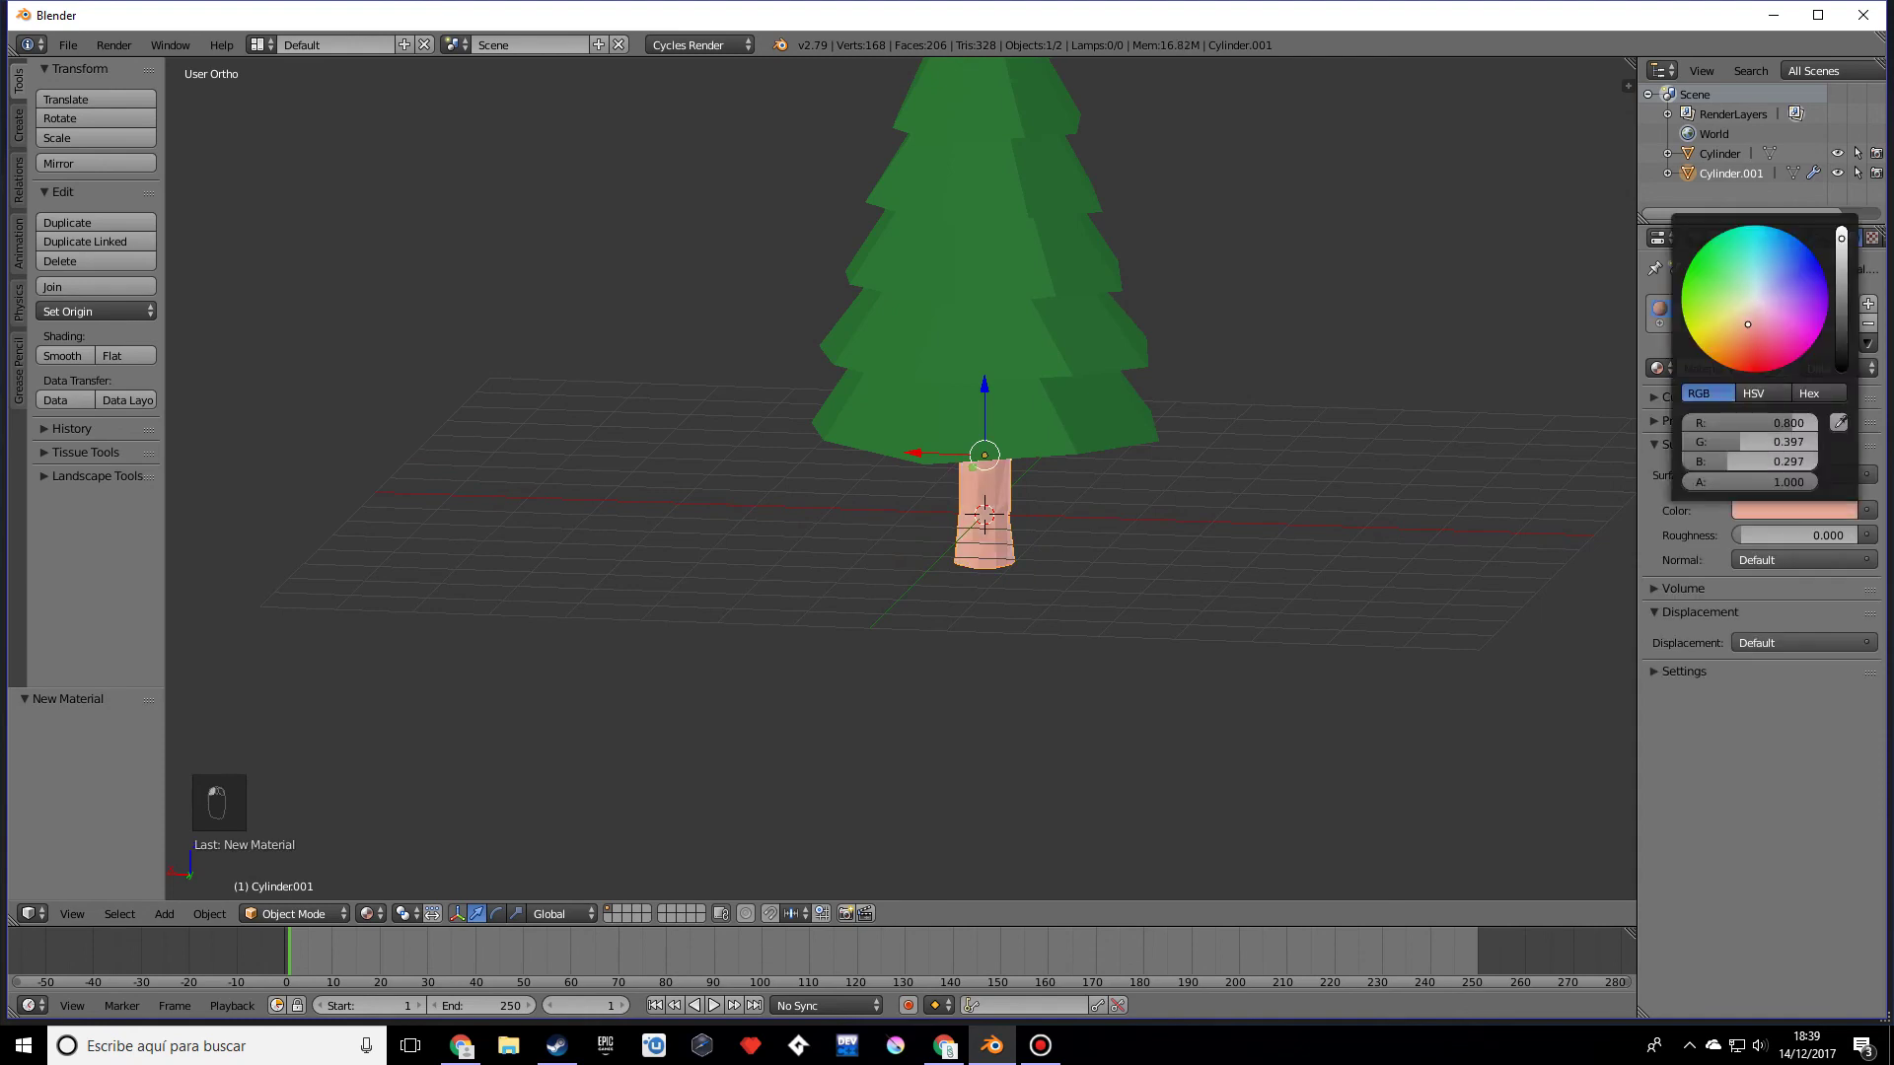
{"action": "left_click_drag", "start_coordinate": [1742, 326], "coordinate": [1742, 337]}
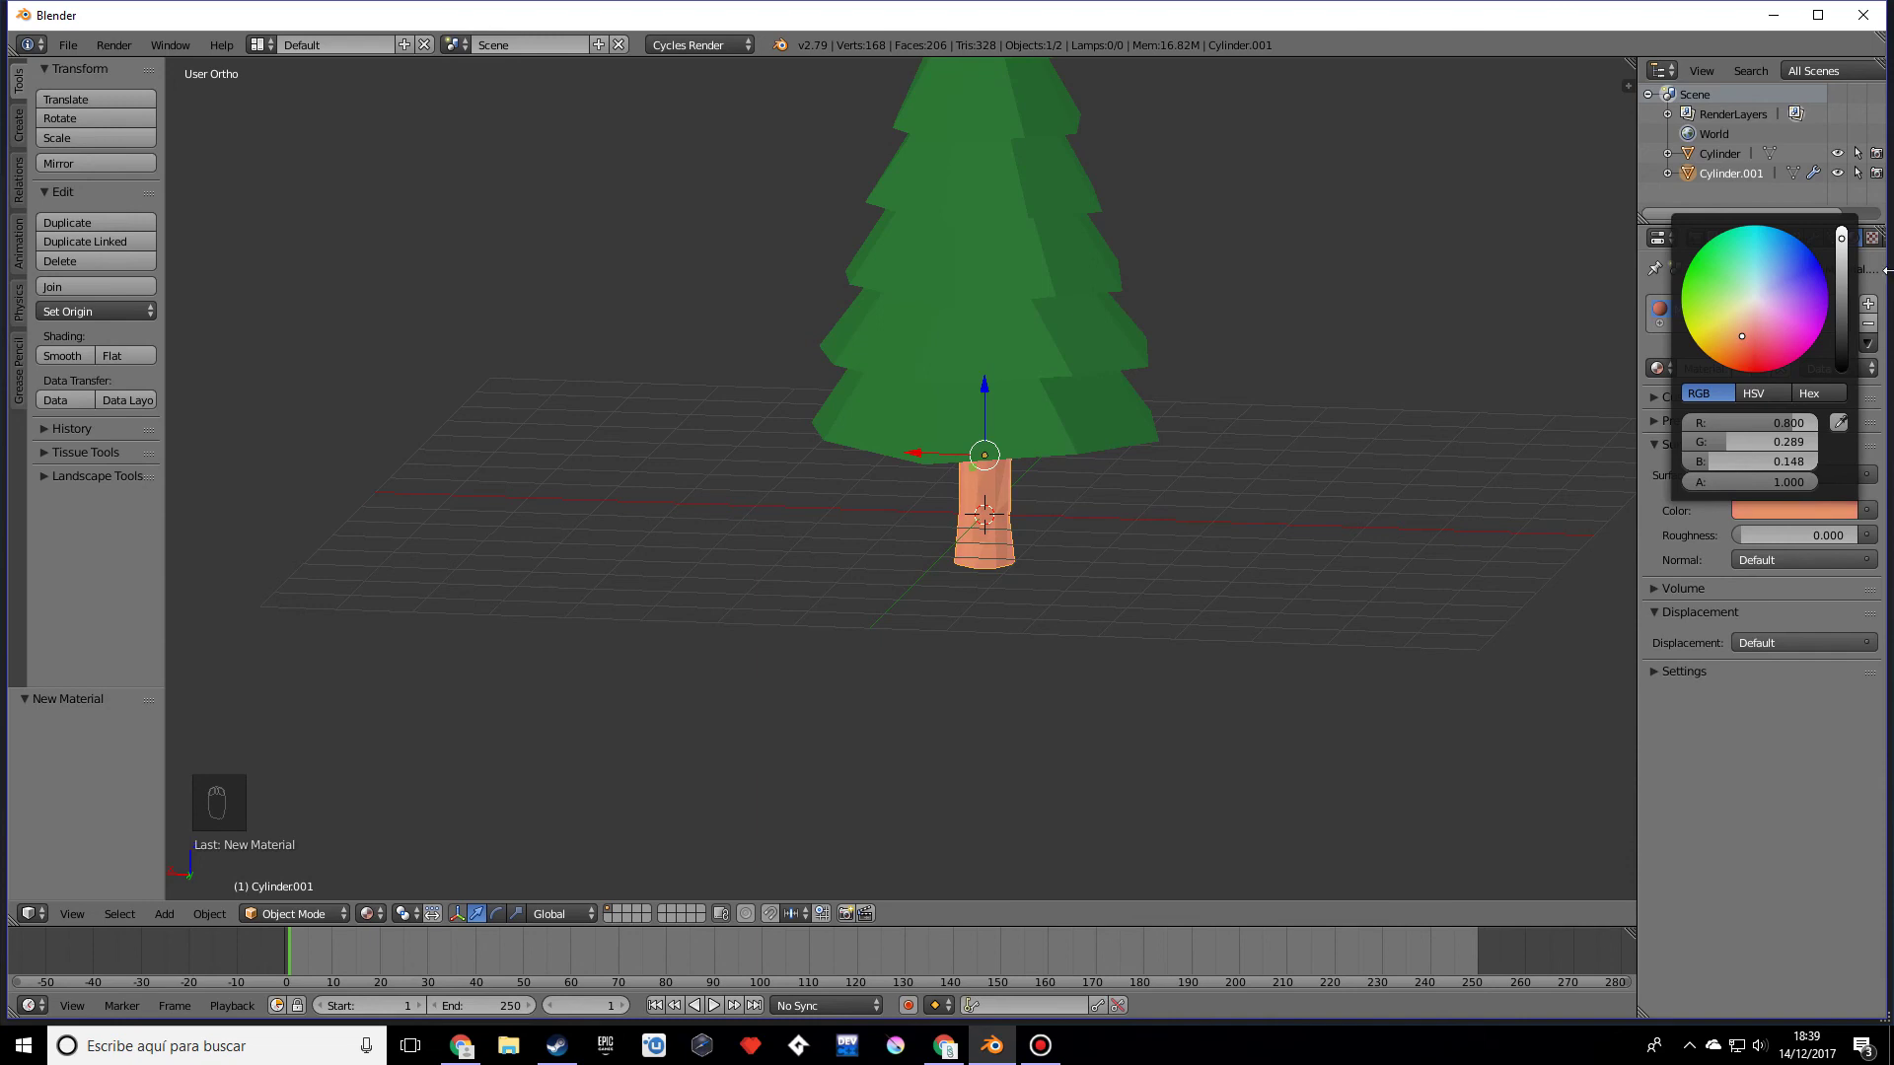
{"action": "left_click_drag", "start_coordinate": [1841, 237], "coordinate": [1841, 300]}
{"action": "middle_click_drag", "start_coordinate": [1204, 548], "coordinate": [1170, 479]}
{"action": "key", "text": "Tab"}
{"action": "key", "text": "Tab"}
{"action": "scroll", "coordinate": [1170, 479], "scroll_direction": "down", "scroll_amount": 4}
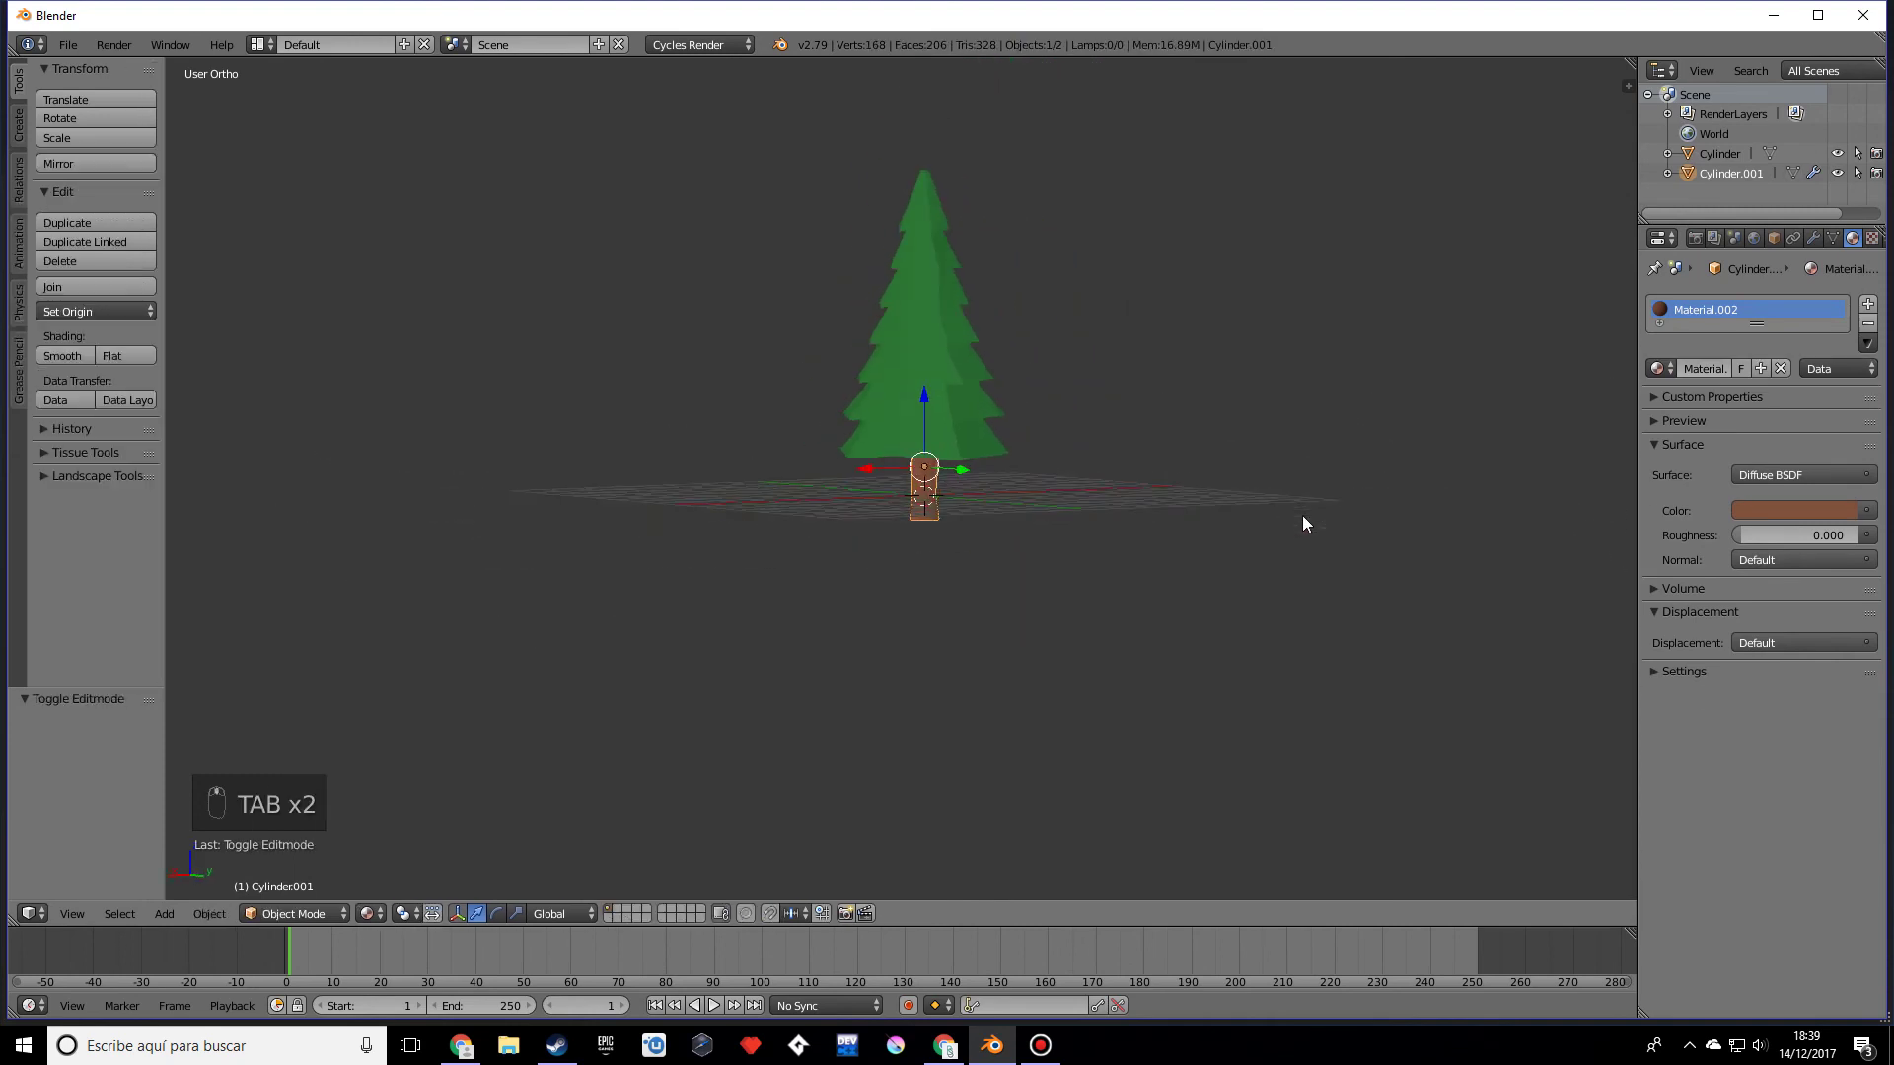
{"action": "middle_click_drag", "start_coordinate": [1302, 515], "coordinate": [1242, 503]}
{"action": "key", "text": "Tab"}
{"action": "scroll", "coordinate": [1242, 503], "scroll_direction": "up", "scroll_amount": 4}
{"action": "key", "text": "Tab"}
{"action": "middle_click_drag", "start_coordinate": [1134, 588], "coordinate": [1257, 522]}
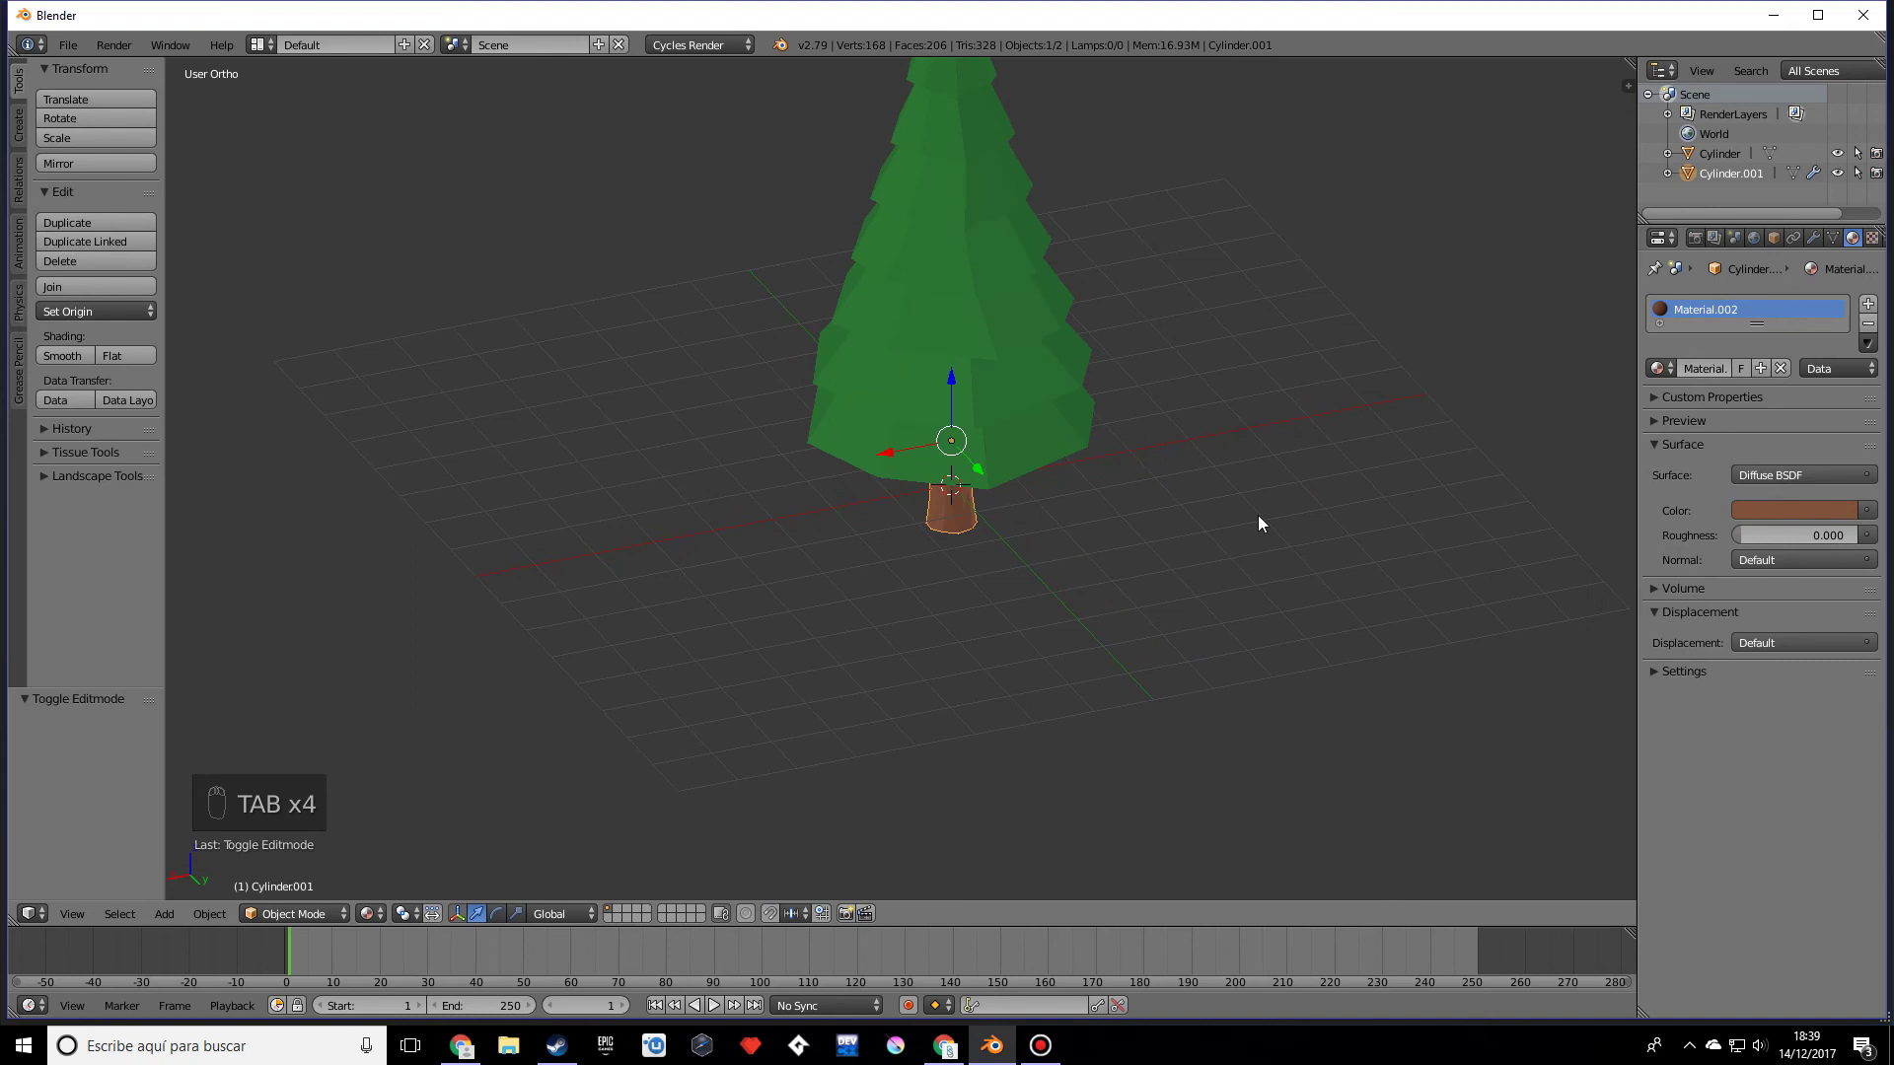